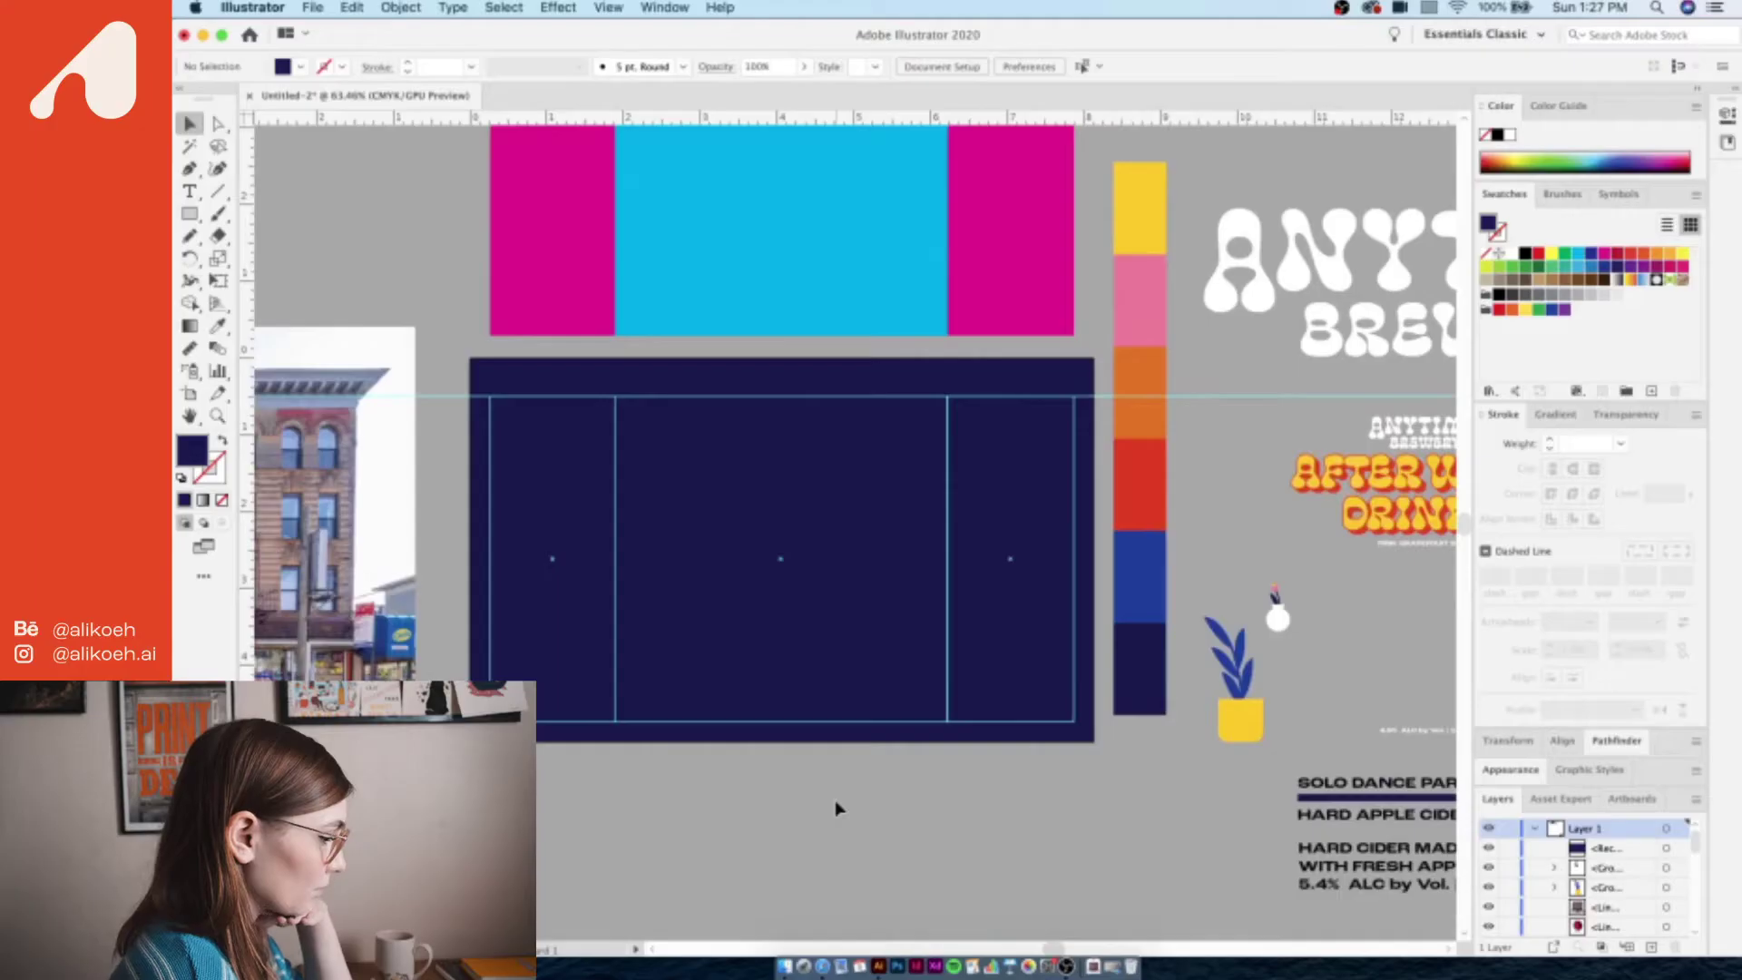
scroll(836, 807, right, 5)
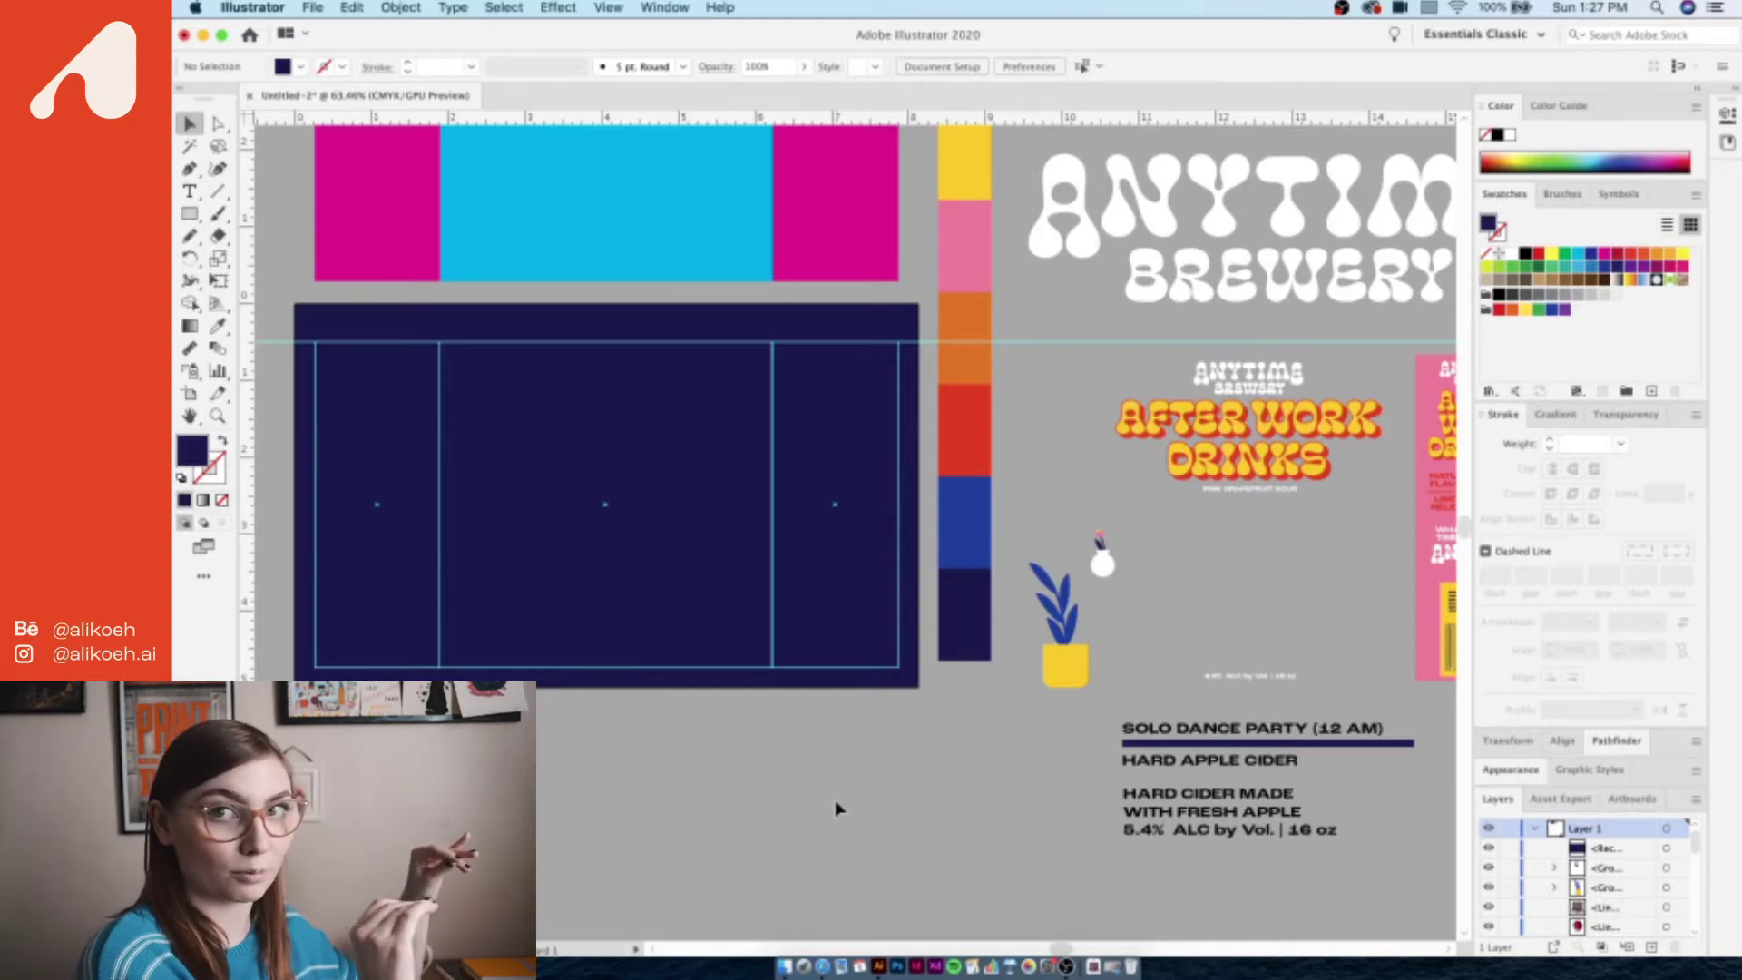
scroll(836, 807, left, 10)
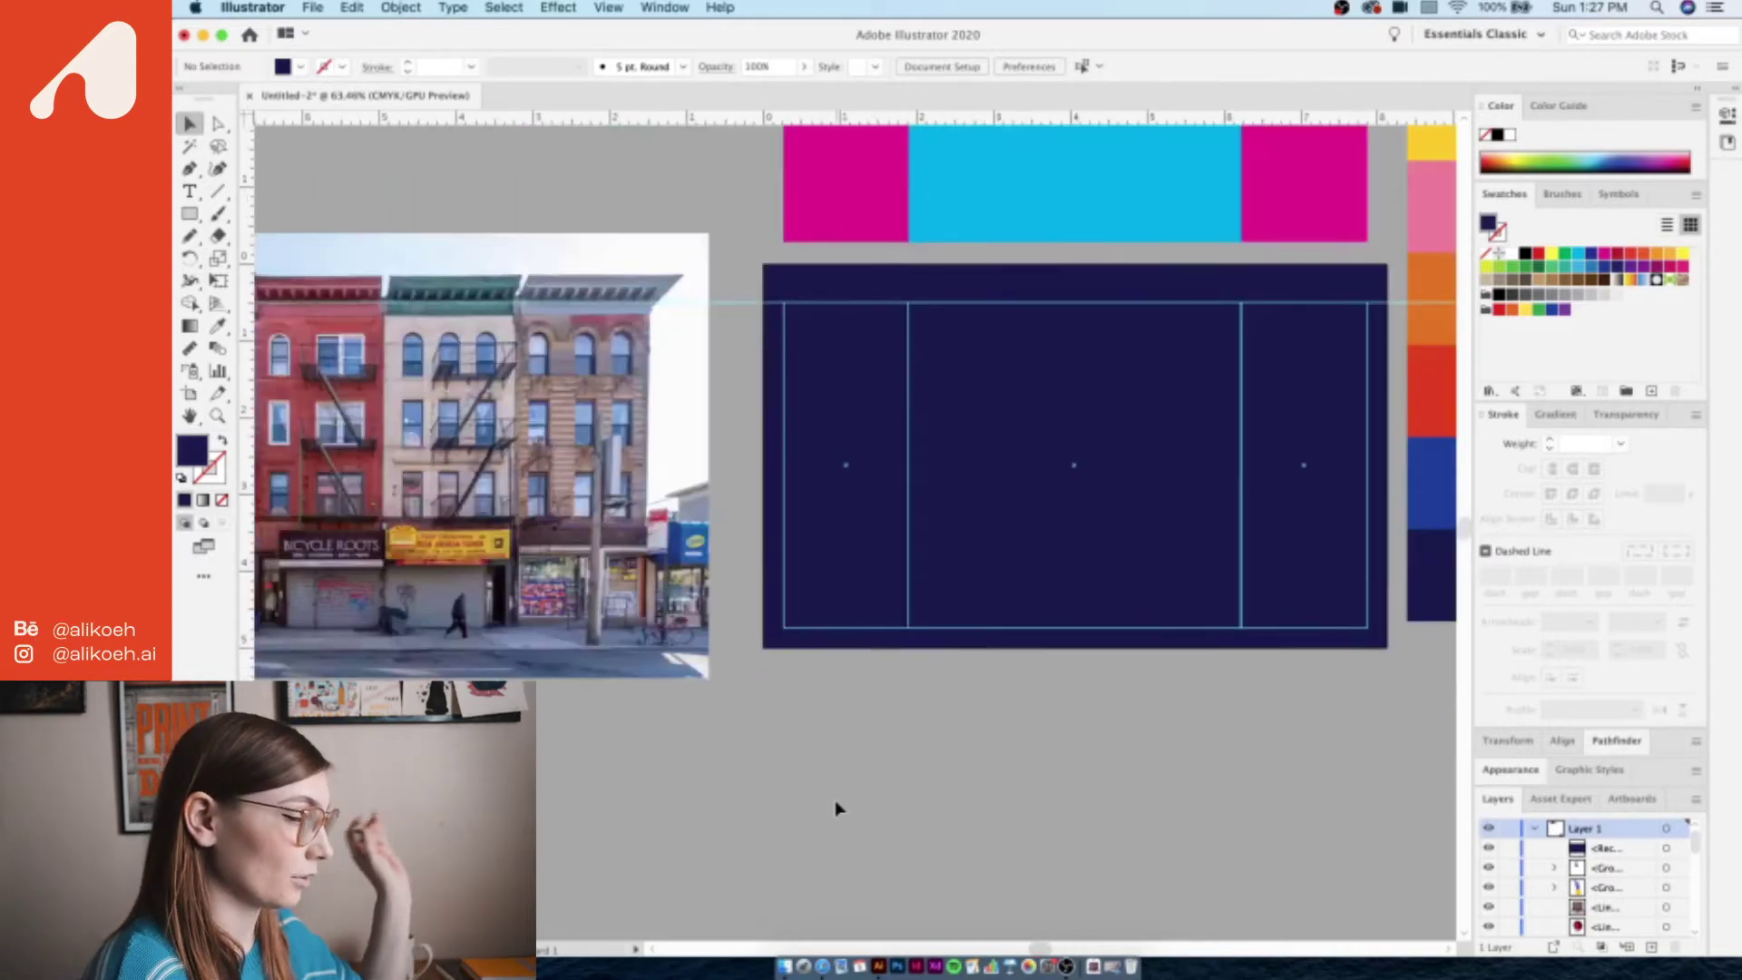
scroll(836, 807, left, 11)
scroll(836, 808, right, 4)
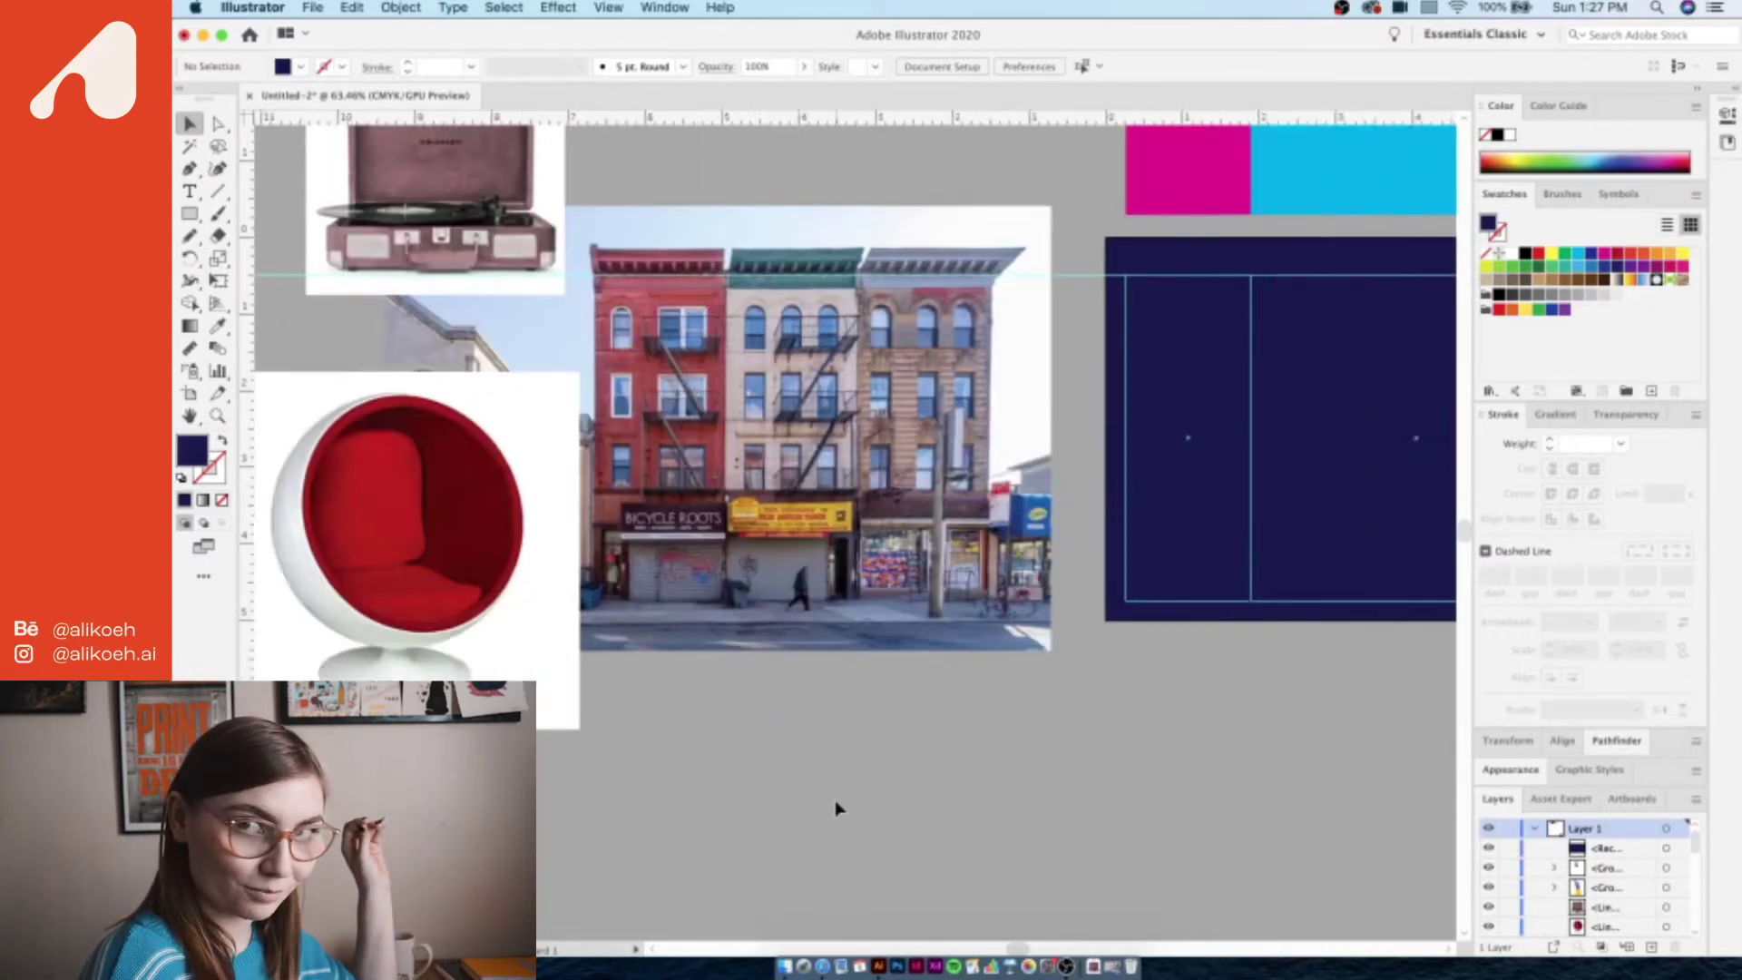
scroll(835, 808, right, 11)
scroll(836, 808, down, 2)
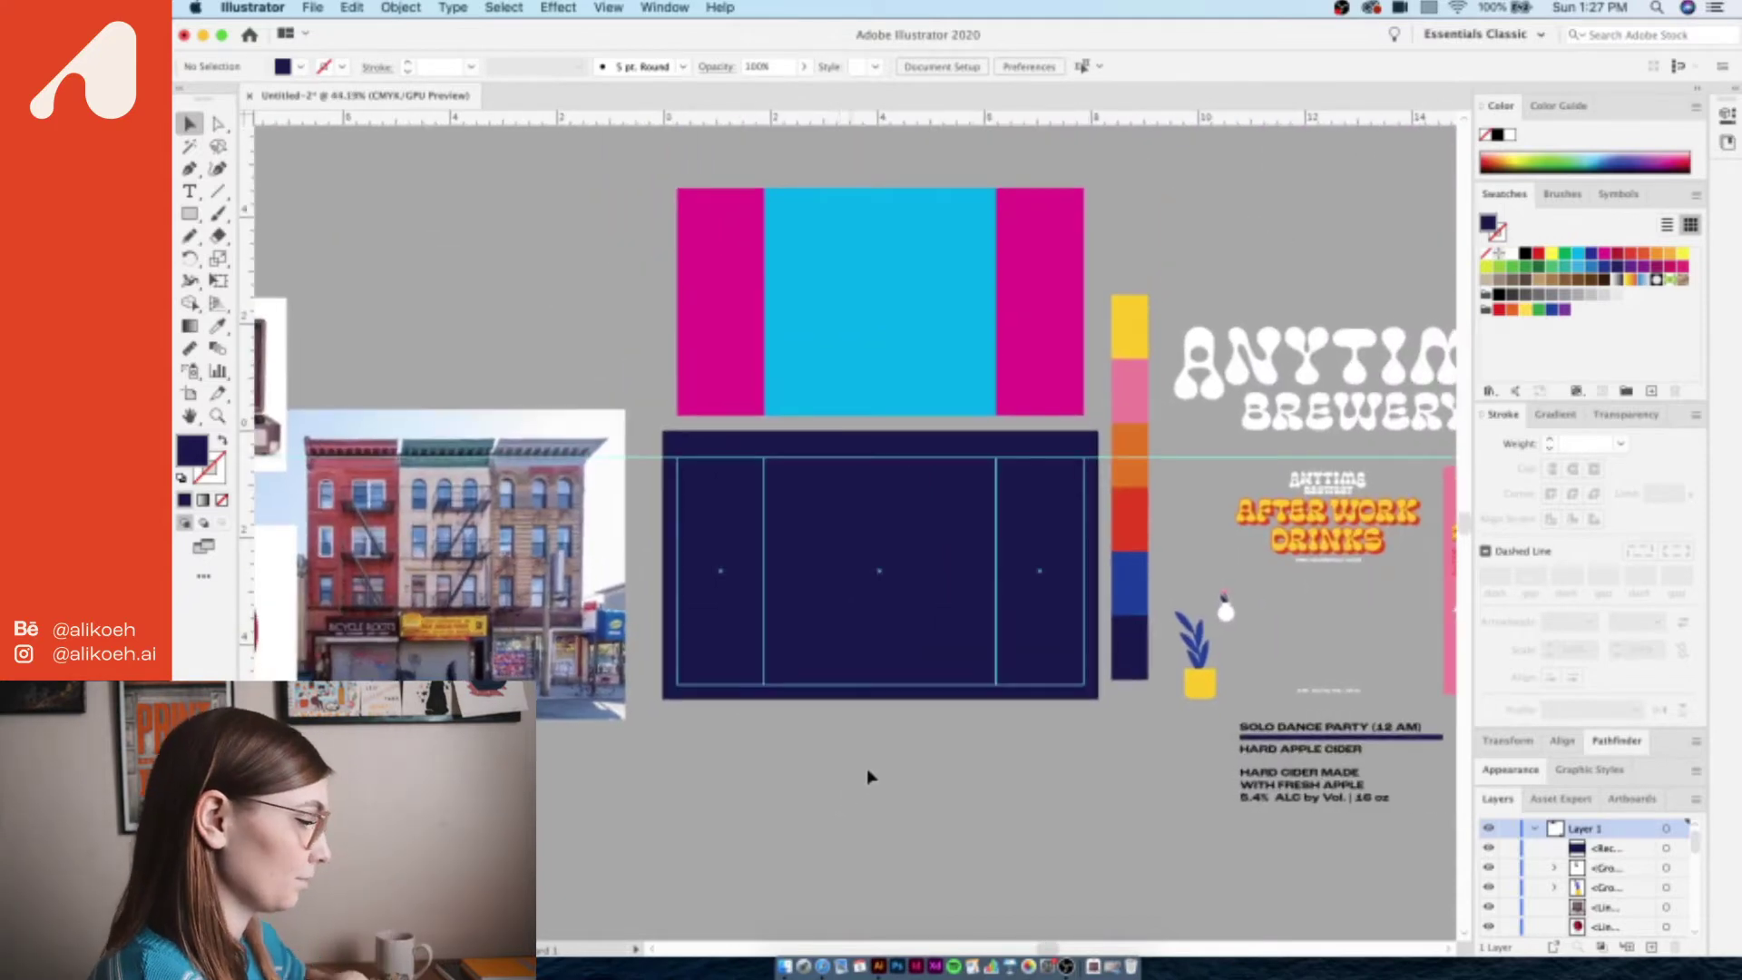
- Draw a tall rectangle inside the left section of the navy label
scroll(827, 592, up, 5)
key(m)
drag(482, 371, 661, 640)
click(190, 124)
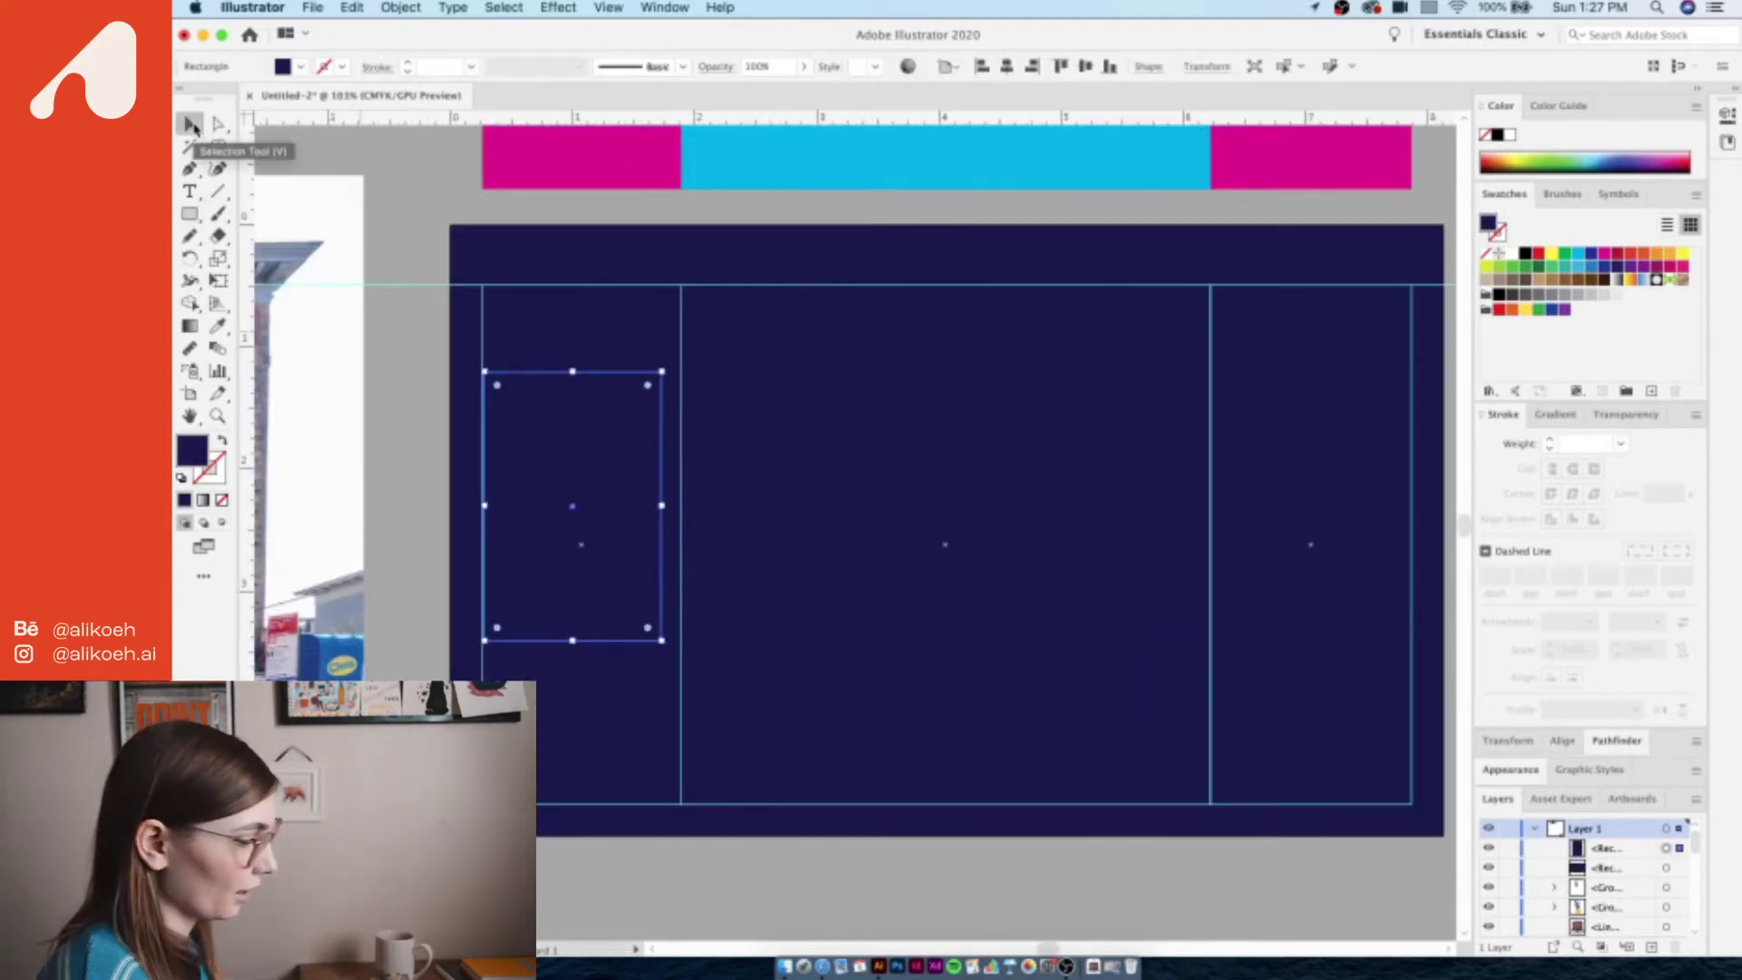
- Centre the rectangle between the left section's guides and move it up to the upper guide
key(Right)
key(Right)
key(Right)
key(Right)
key(Right)
key(Right)
key(Right)
drag(584, 523, 583, 437)
- Recolour the rectangle with the medium blue sampled from the colour palette strip
scroll(643, 409, down, 2)
key(i)
click(1243, 521)
click(203, 122)
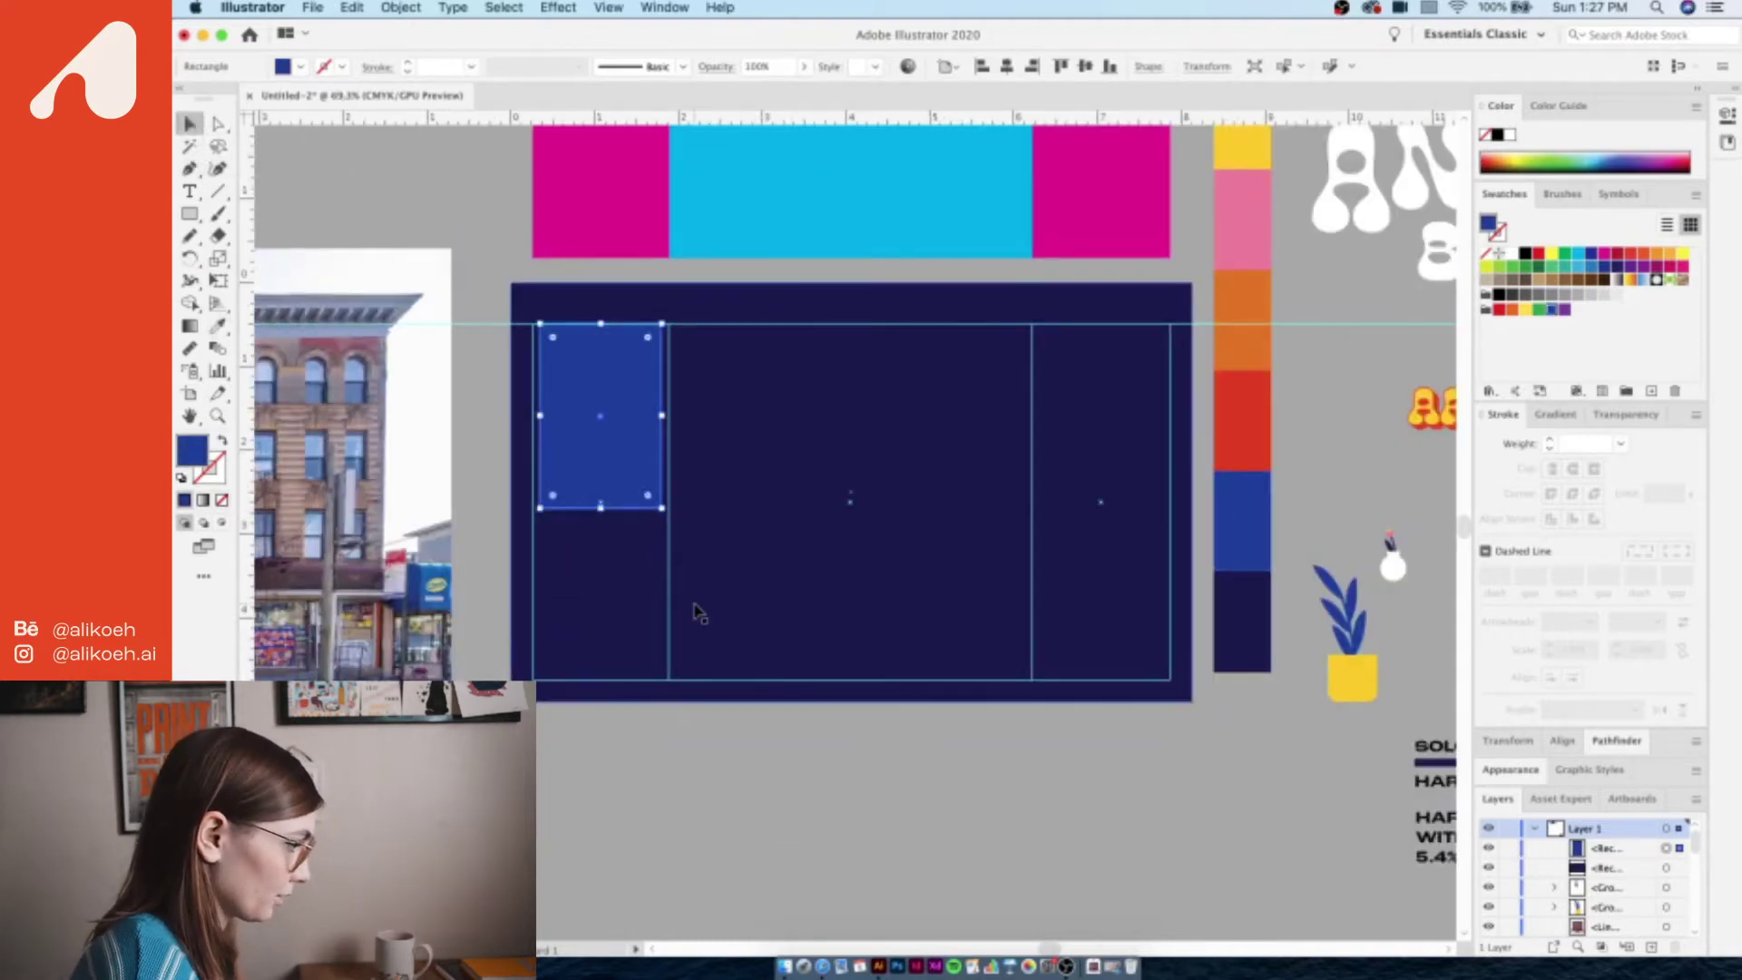
- Lengthen the blue window rectangle downward and copy it to the right
scroll(612, 542, up, 3)
drag(588, 488, 590, 538)
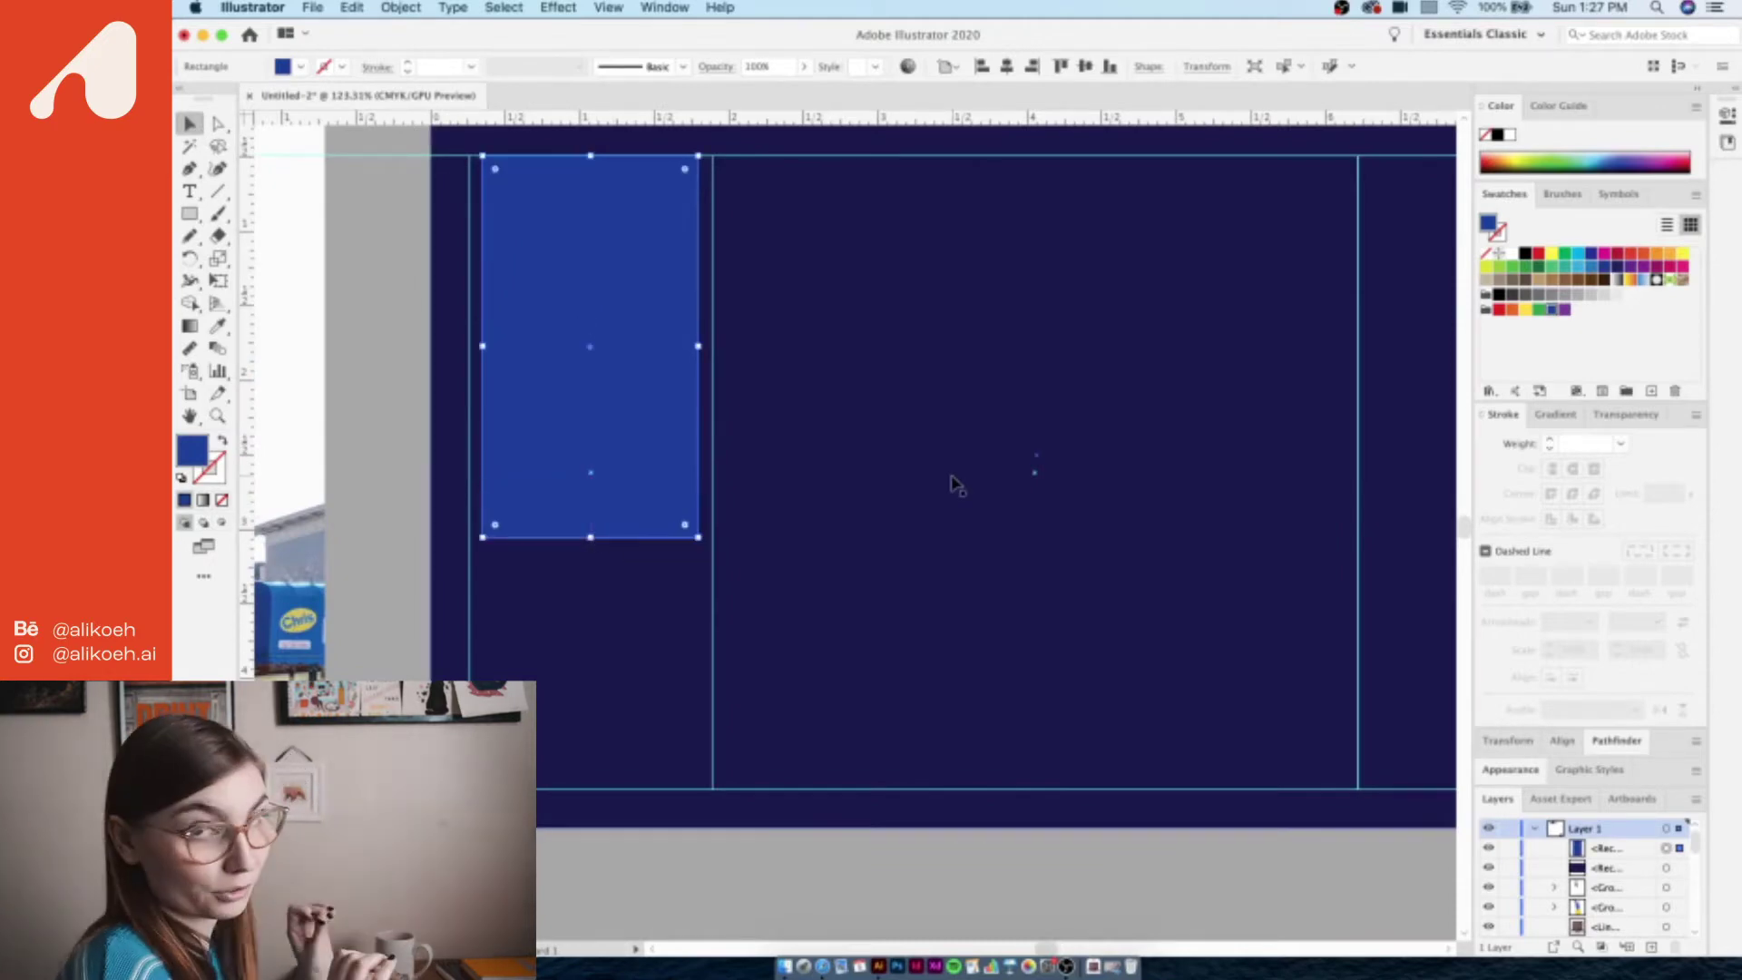
drag(590, 427, 871, 447)
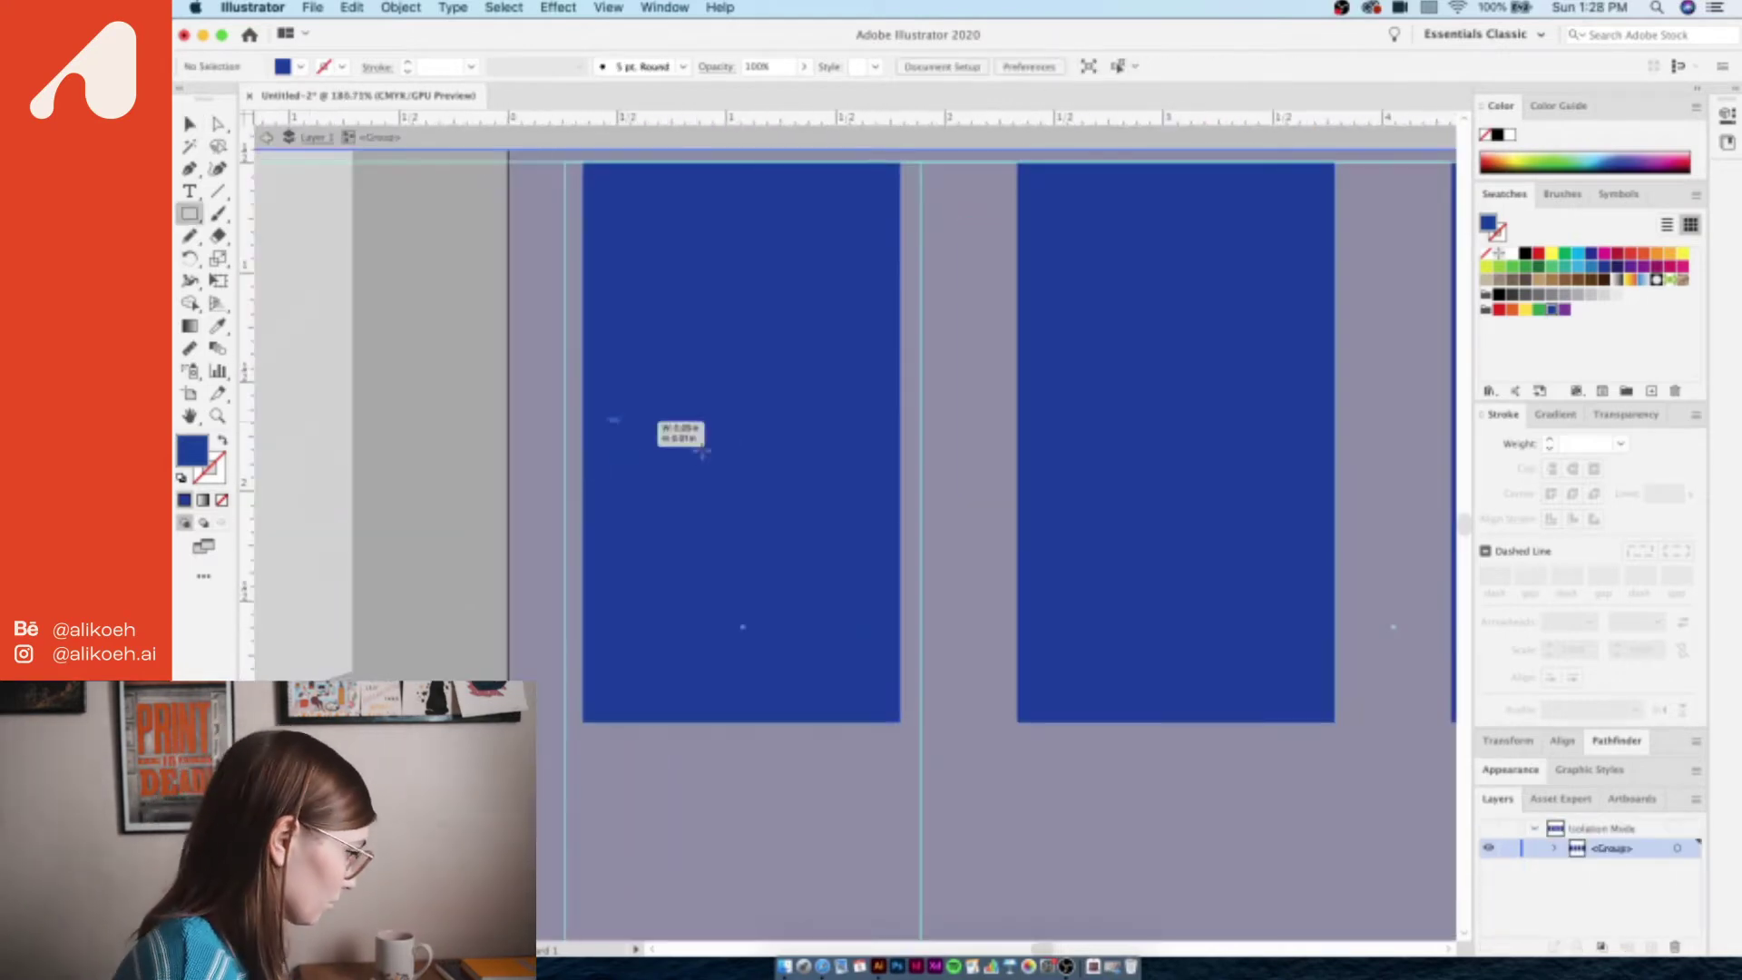
- Draw a thin navy crossbar about 1.29 in wide and 0.08 in high across the leftmost blue window rectangle
drag(605, 419, 893, 438)
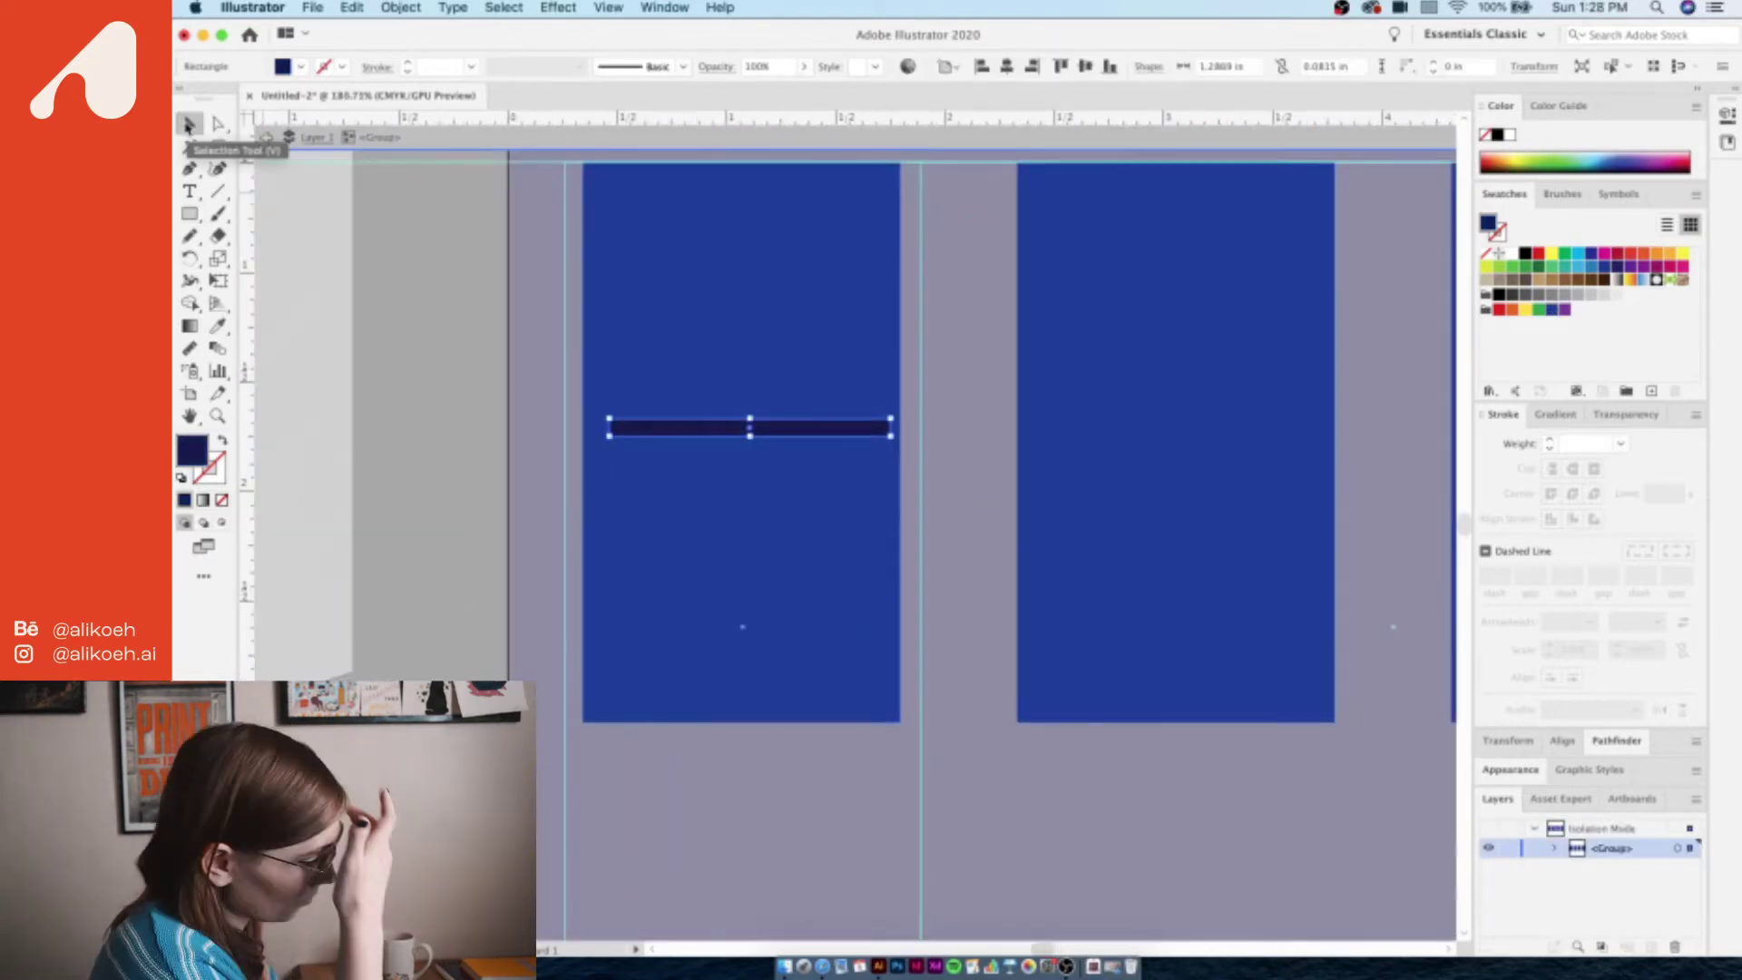
scroll(901, 368, up, 3)
scroll(874, 350, down, 3)
drag(874, 350, 983, 364)
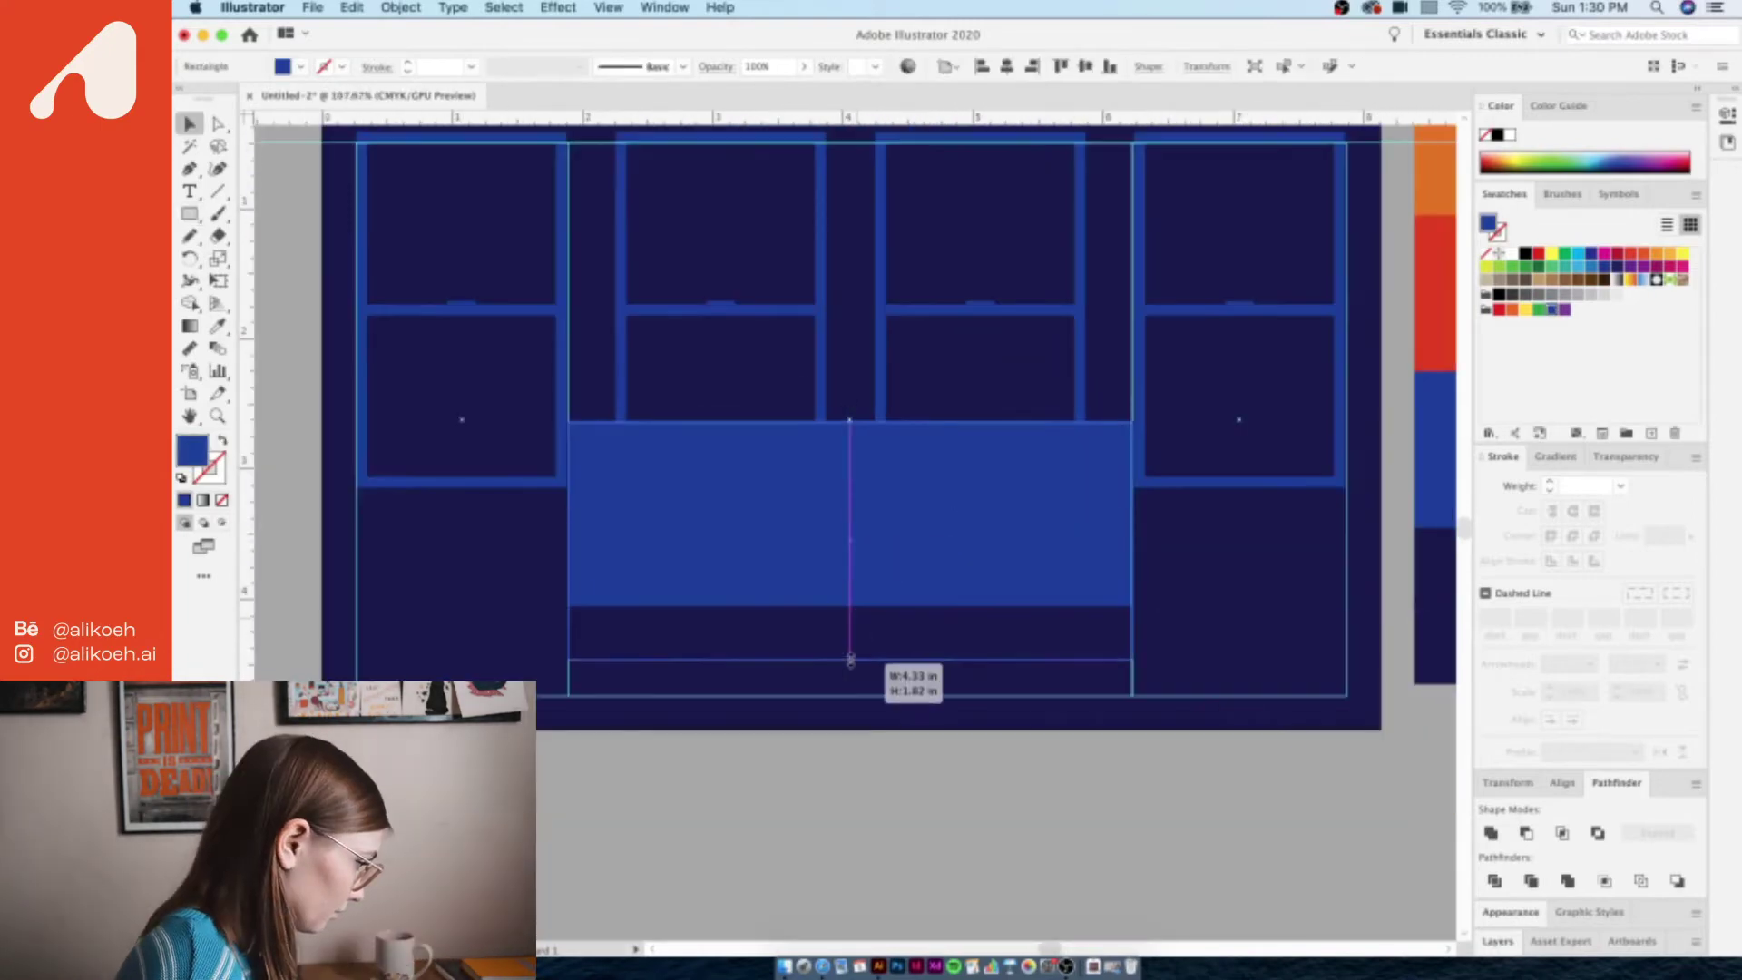
- Stretch the blue cabinet rectangle downward to about 1.82 in high and draw a narrow leg about 0.5 in tall at its lower left
drag(851, 655, 851, 687)
click(860, 786)
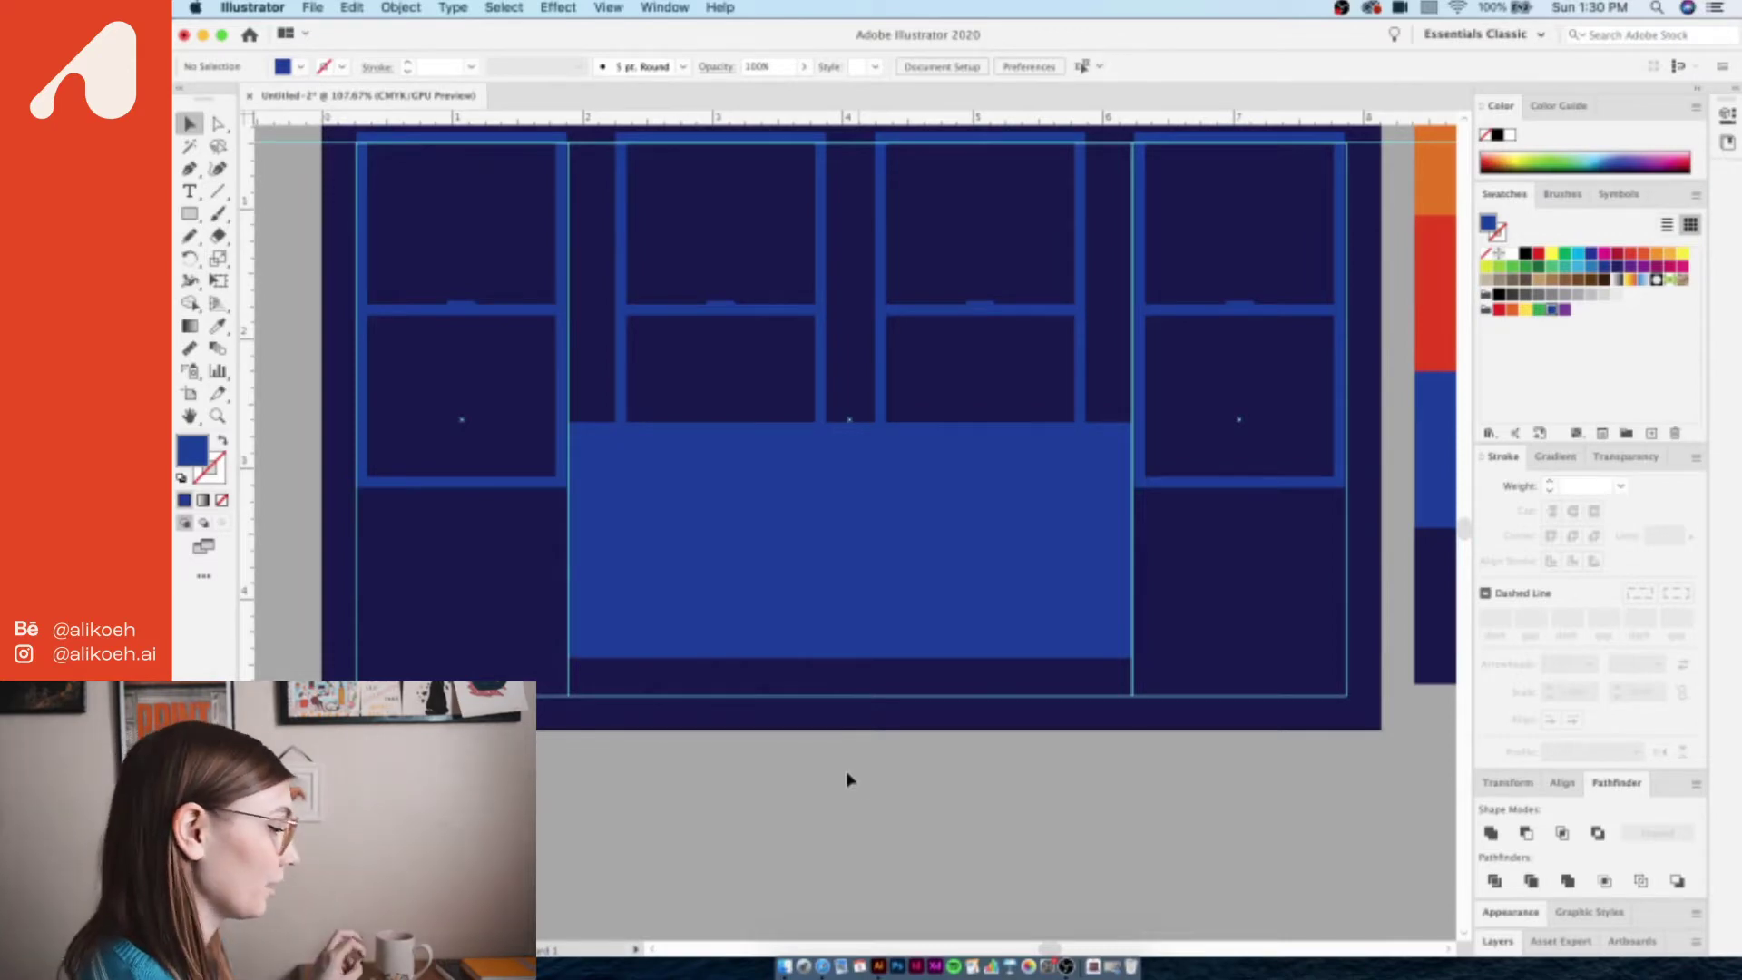
scroll(802, 753, up, 3)
click(190, 214)
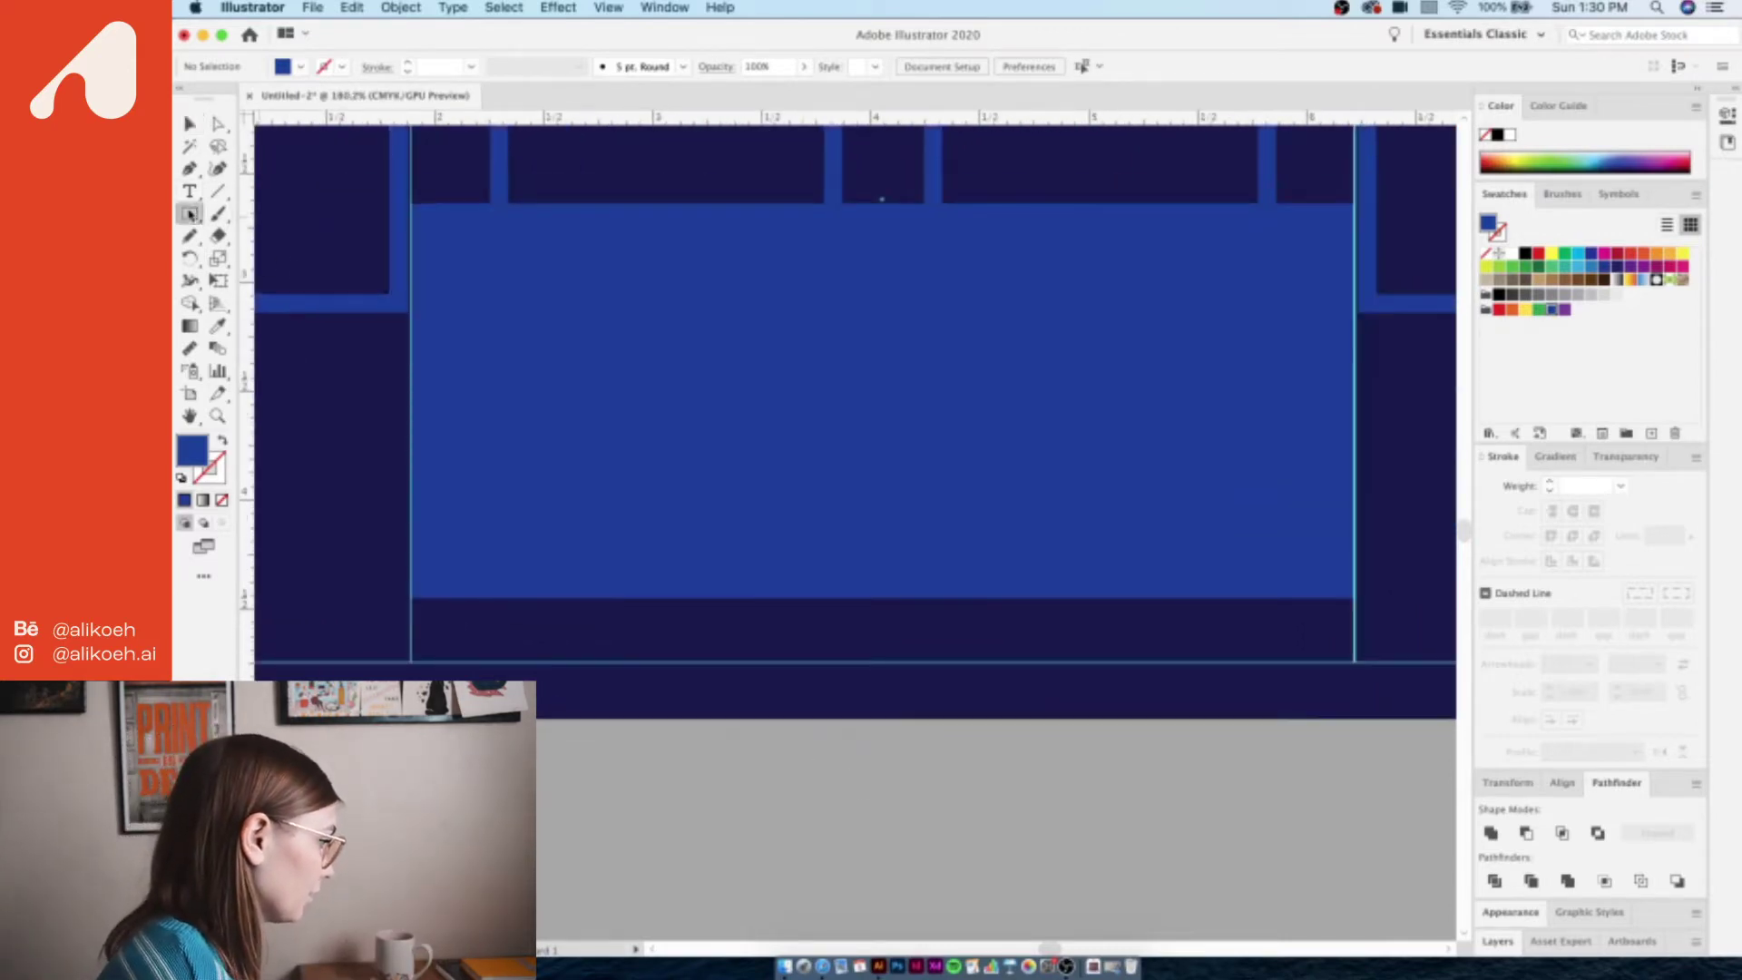
drag(490, 675, 508, 610)
- Lower both the bottom and top edges of the blue cabinet rectangle slightly
key(v)
click(726, 558)
drag(882, 598, 882, 629)
drag(882, 203, 882, 253)
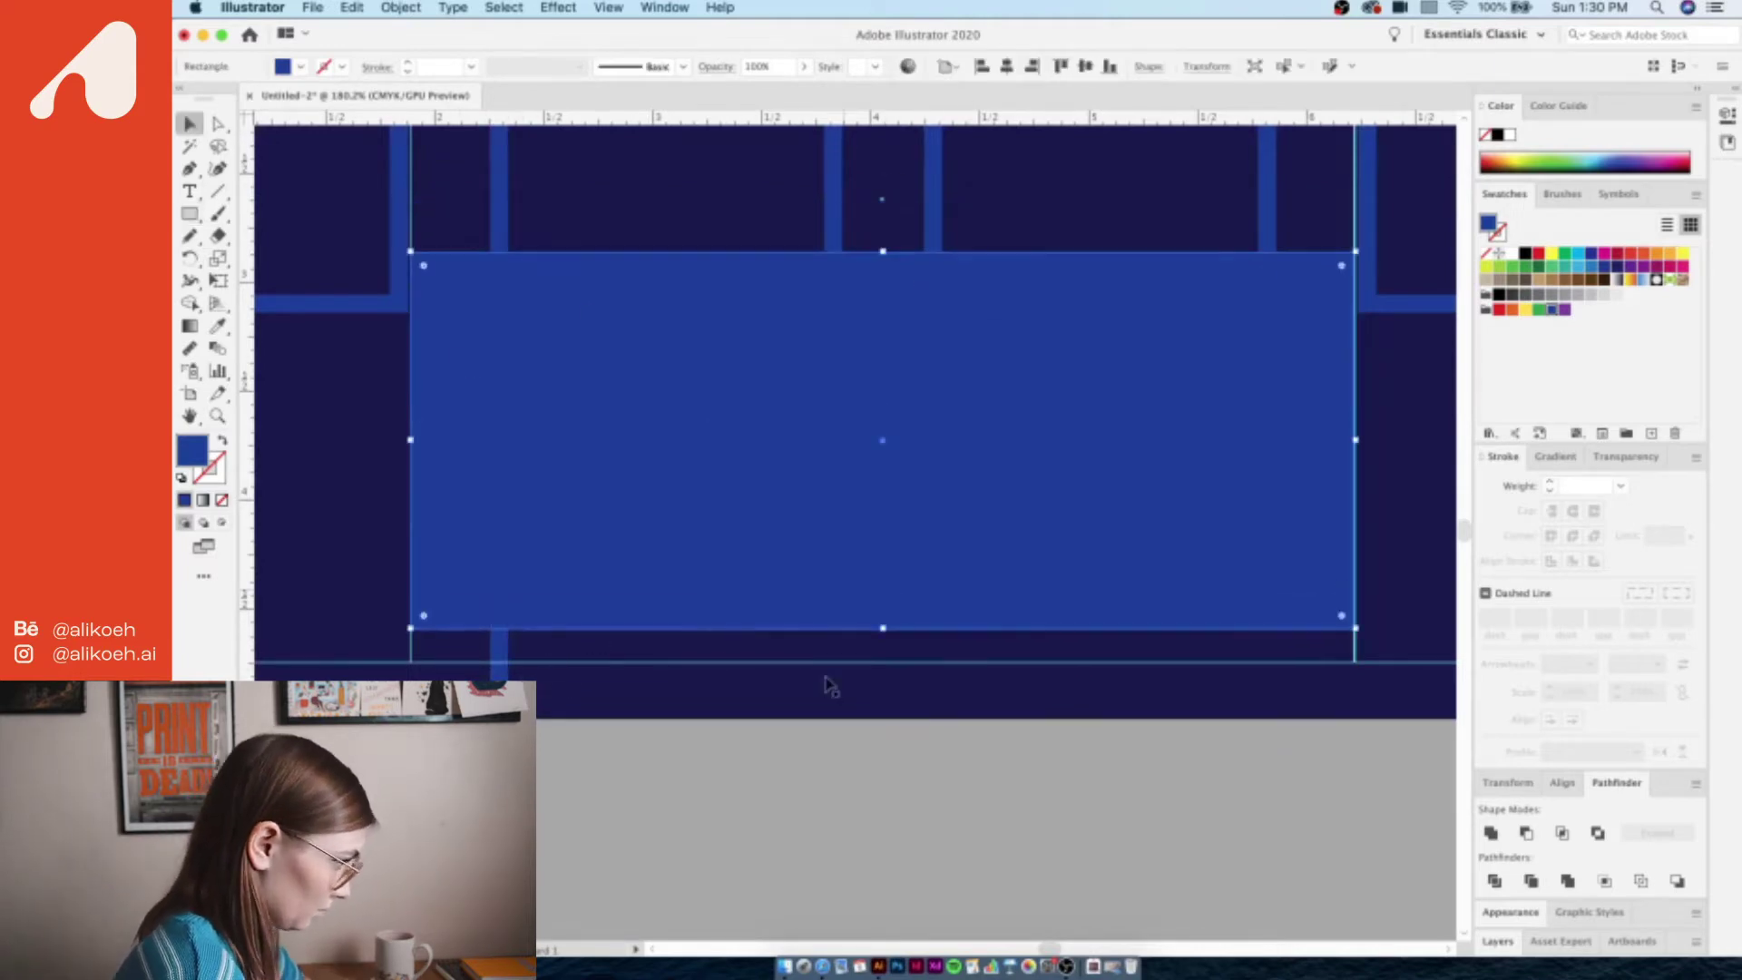
- Slant the cabinet leg by shifting its two upper anchor points to the right
click(499, 648)
scroll(436, 639, up, 4)
click(218, 123)
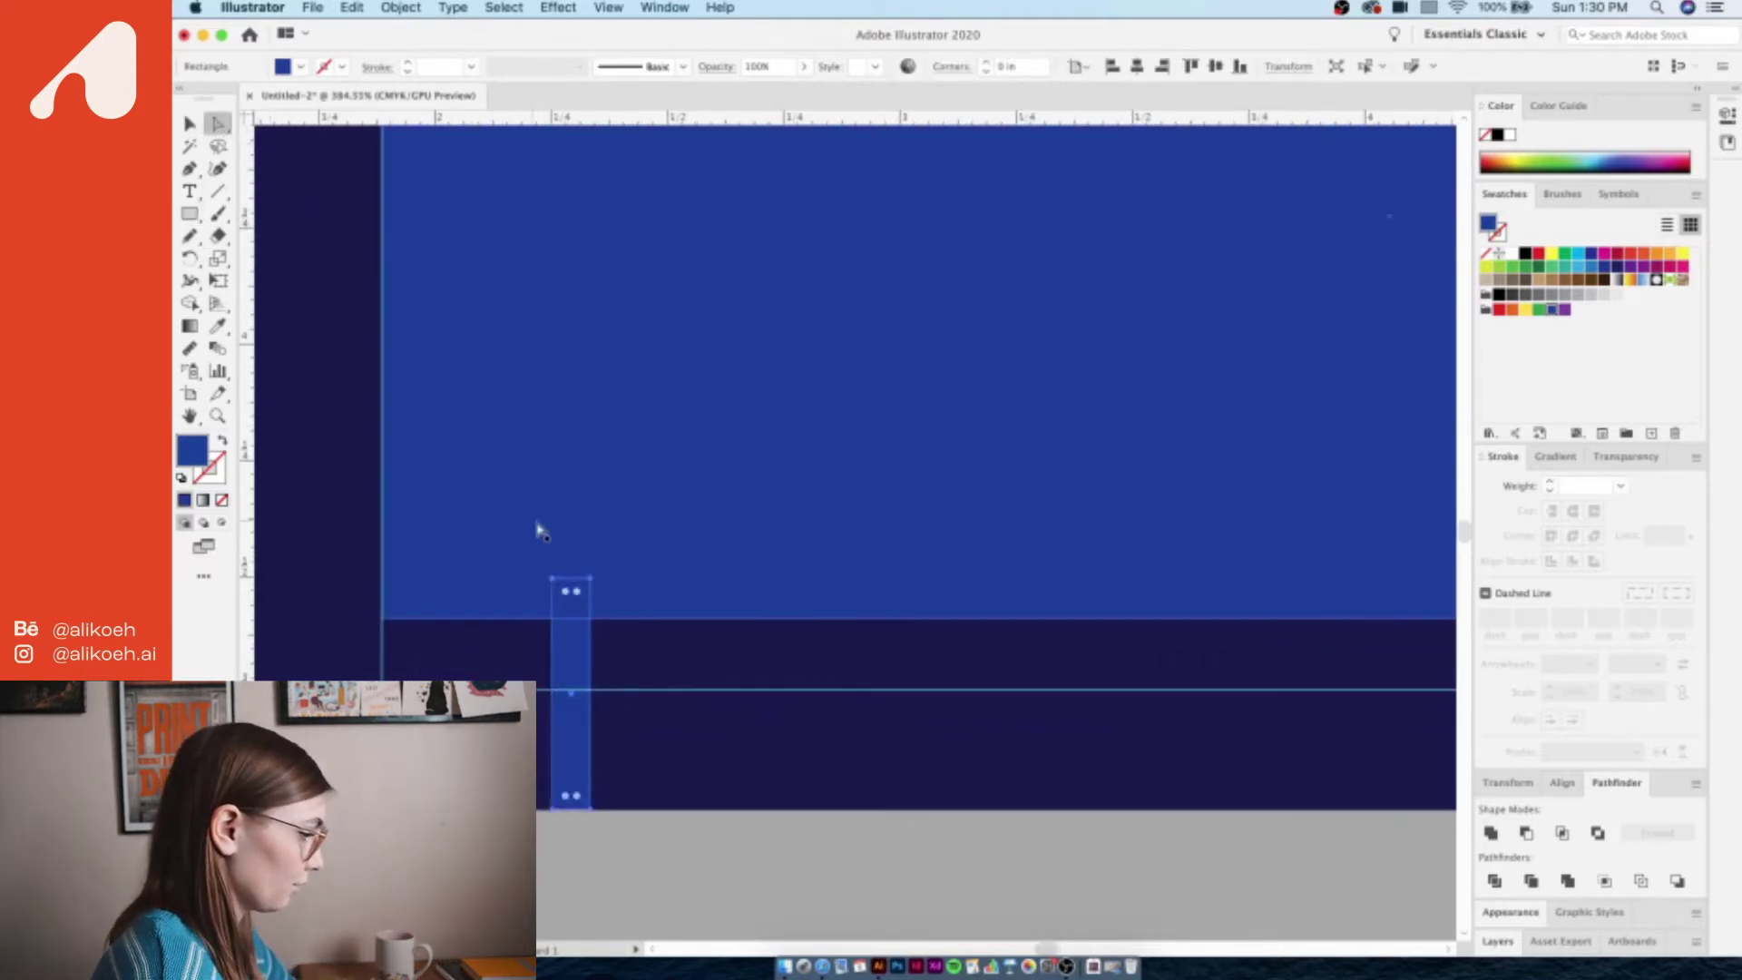
click(575, 581)
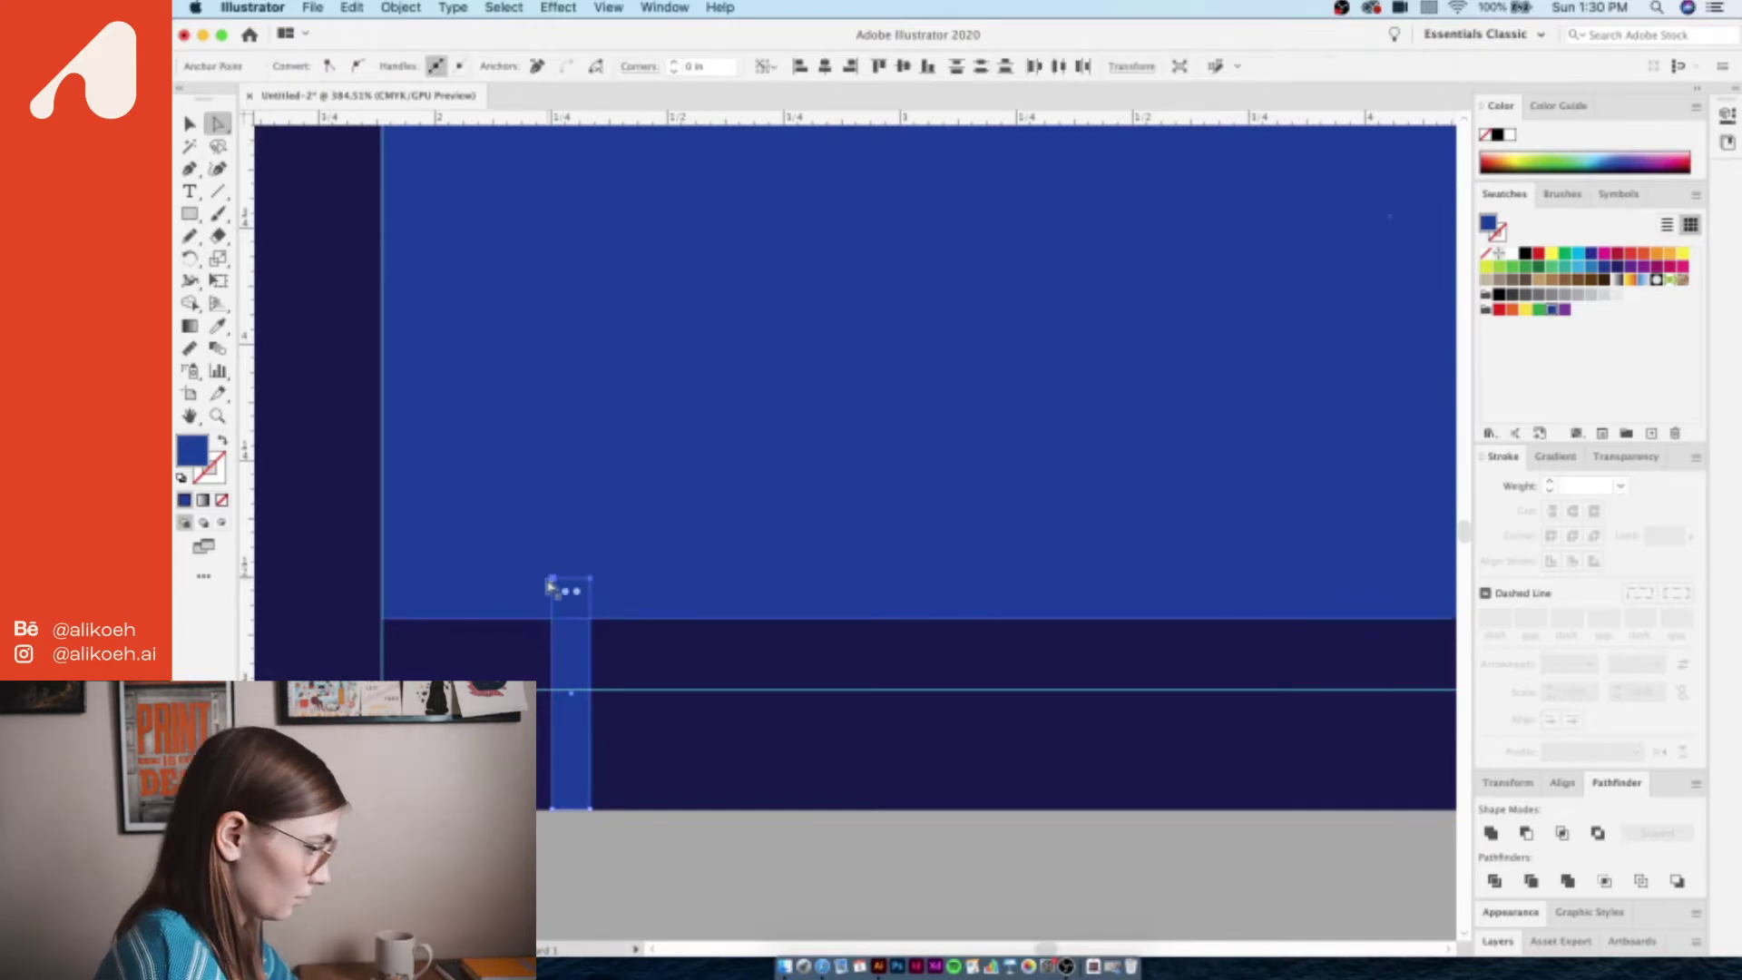
key(Right)
key(Right)
key(Right)
key(Right)
key(Right)
key(Right)
key(Right)
key(Right)
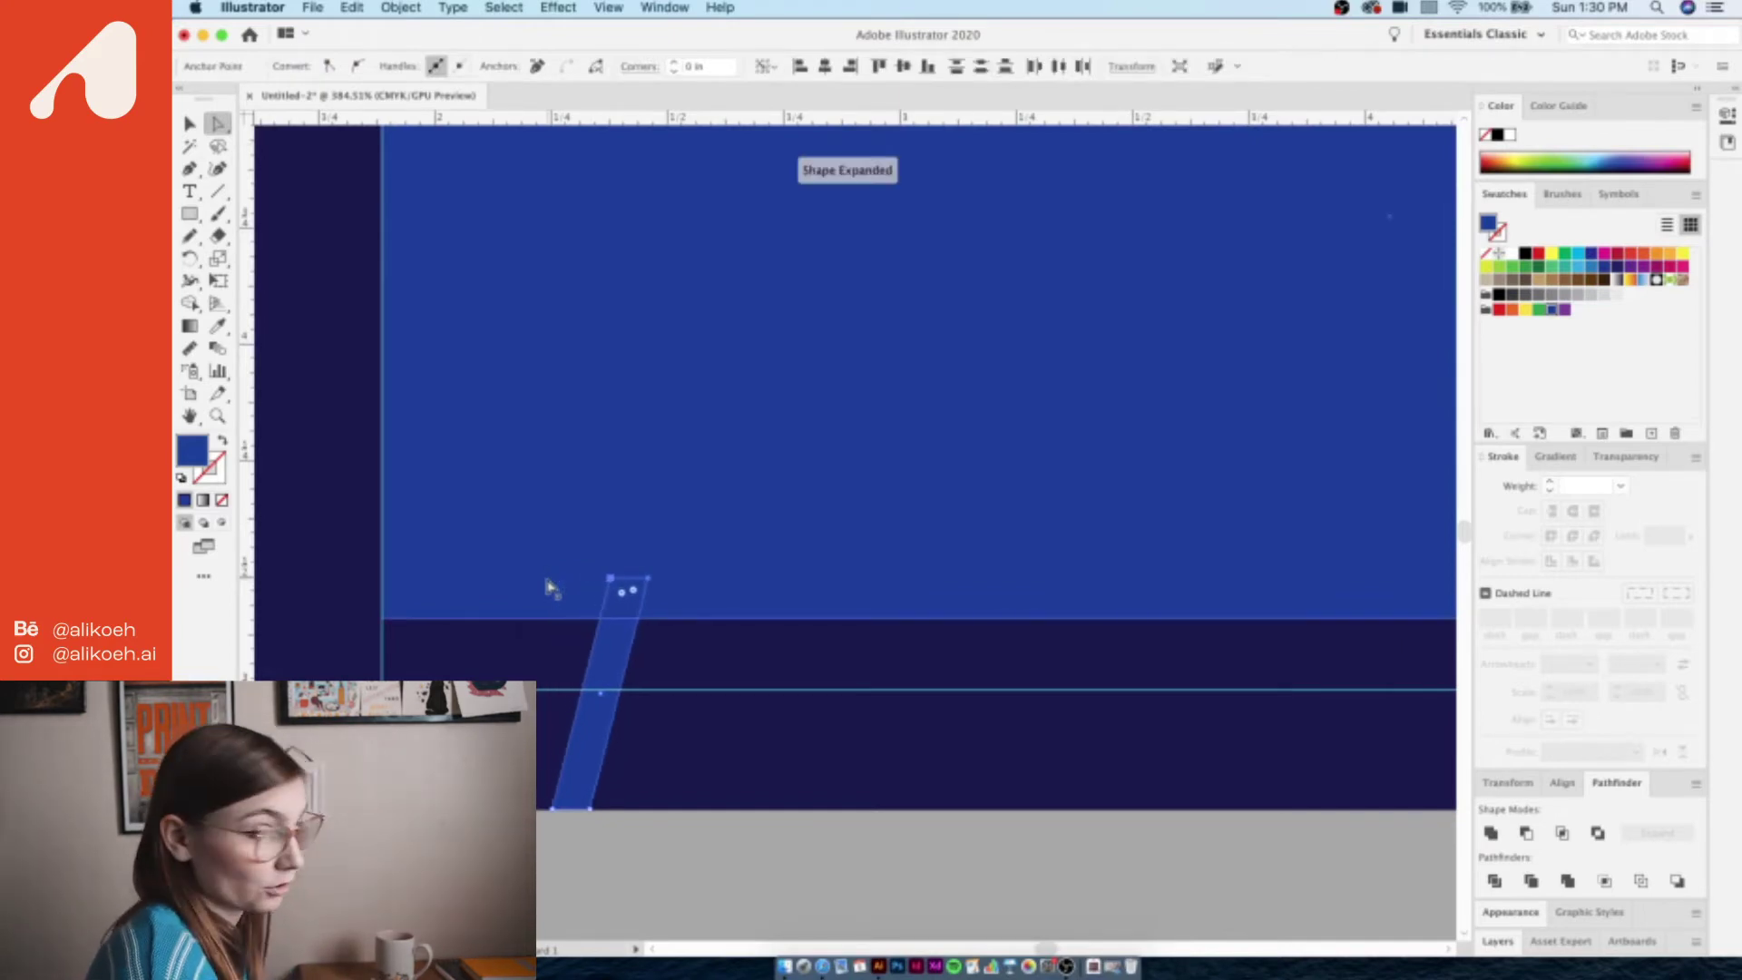
key(Right)
key(Right)
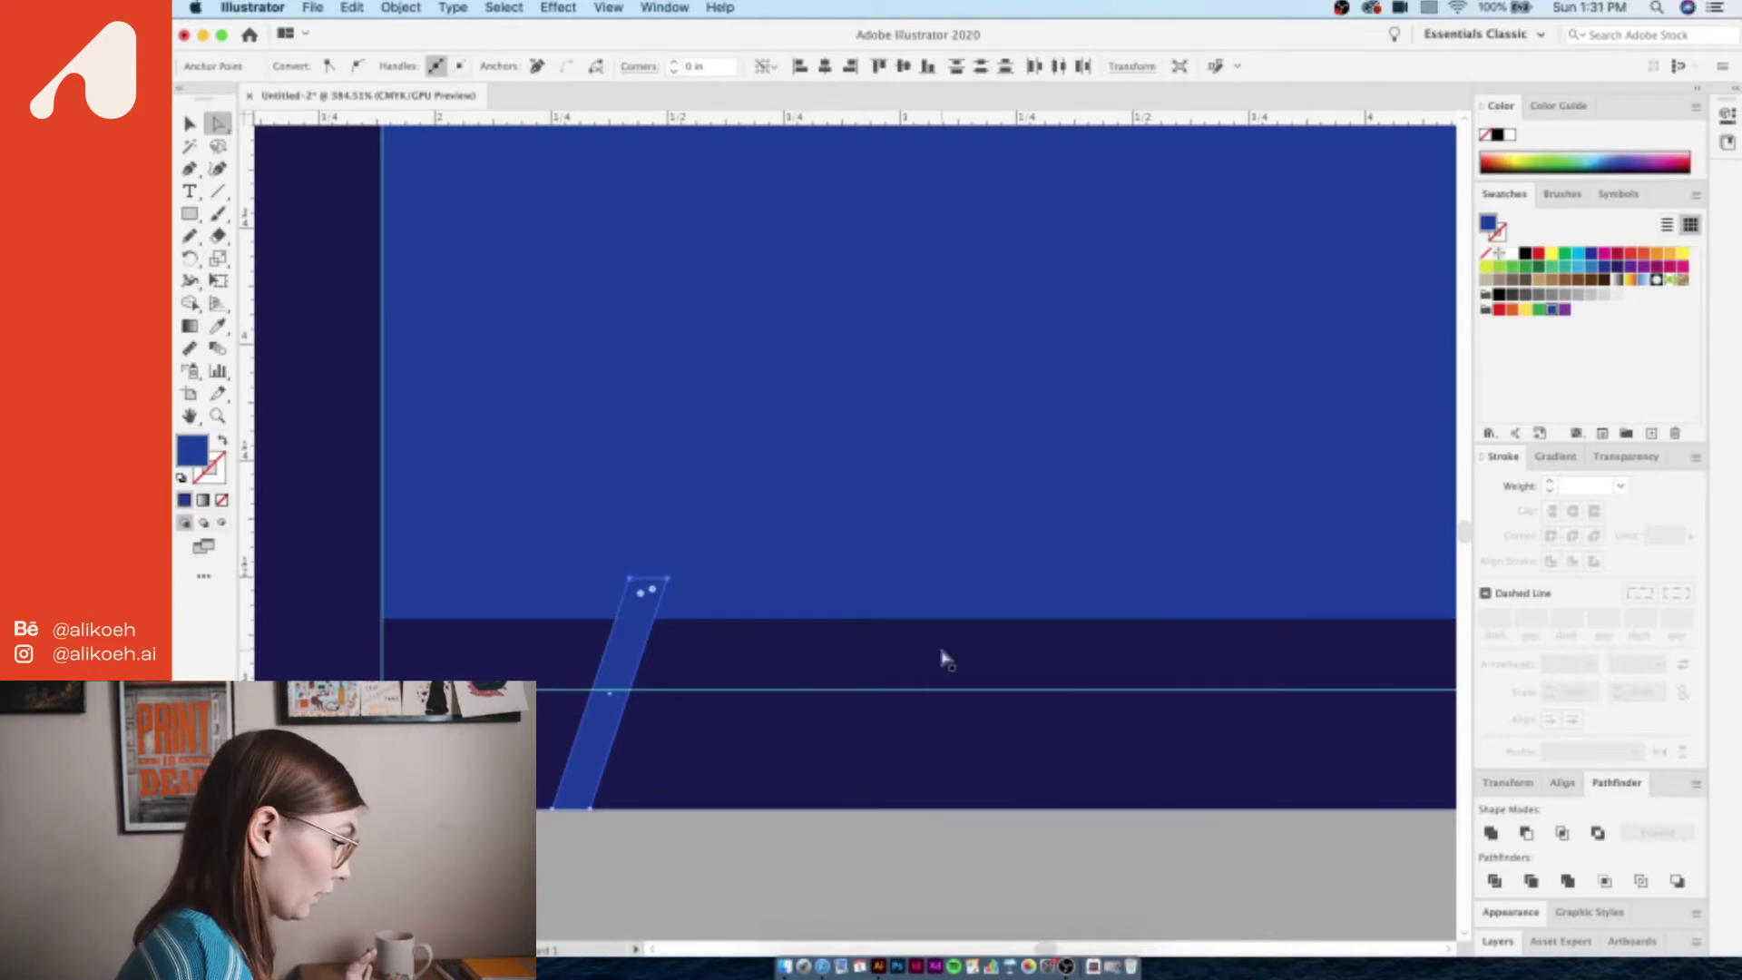
key(Right)
key(Right)
- Taper the leg by moving its upper right corner outward and its lower right corner inward
click(681, 580)
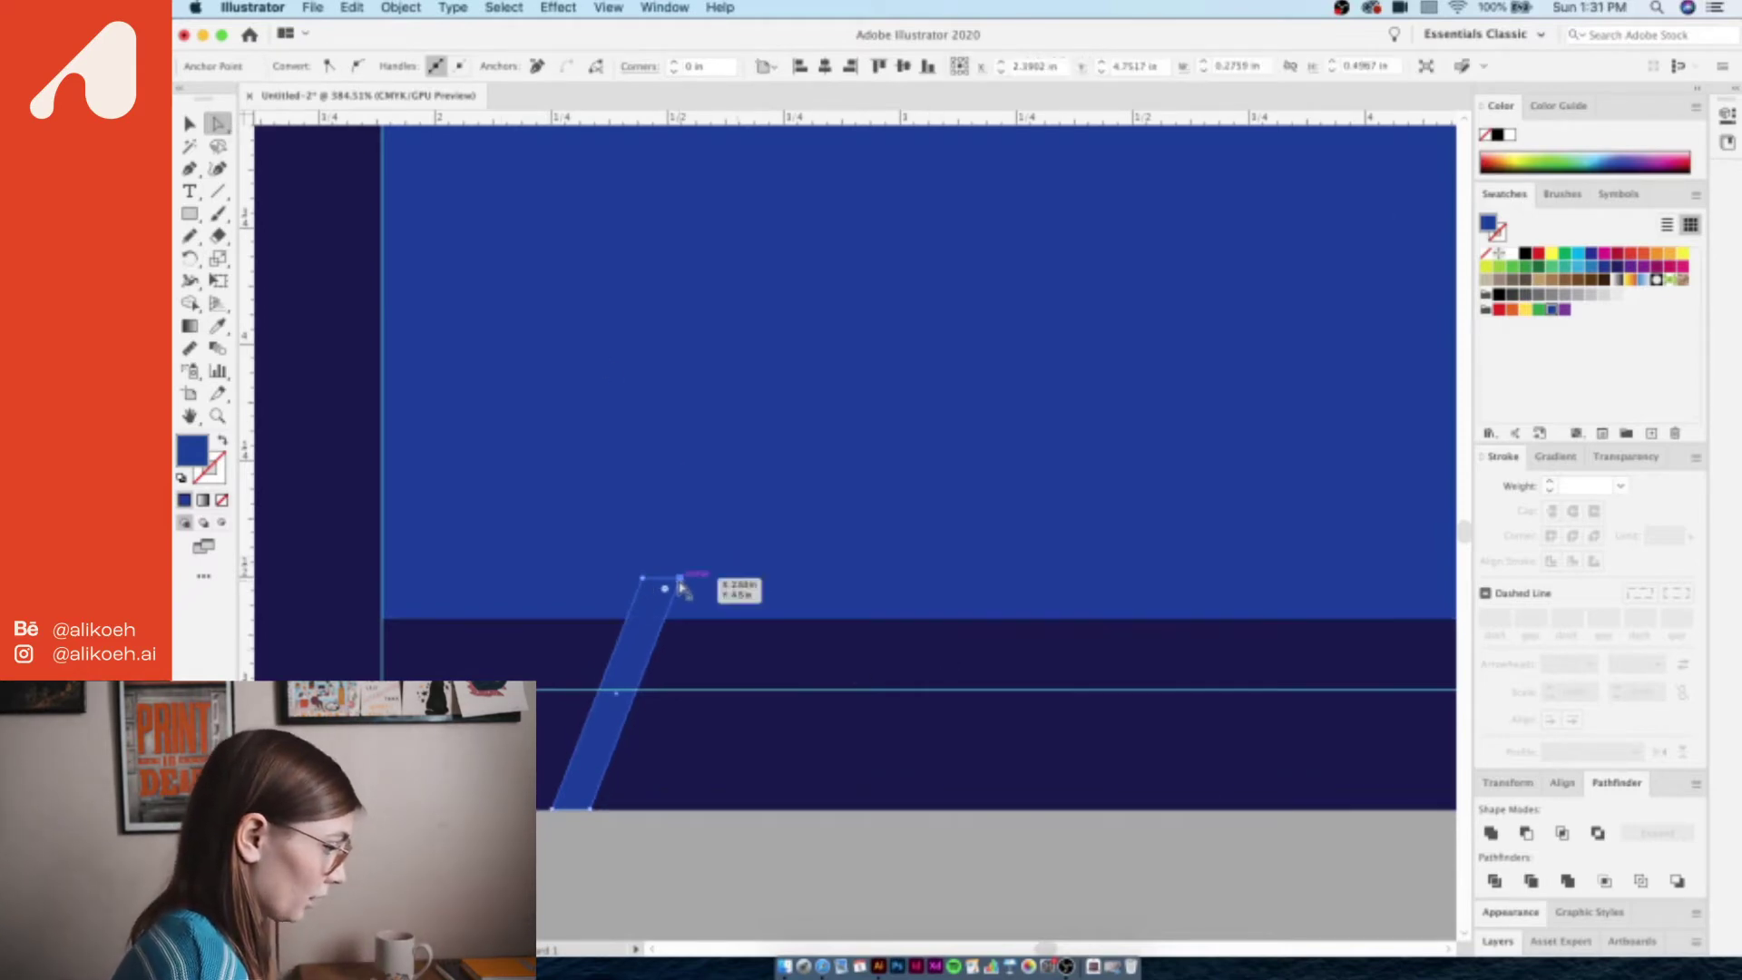
drag(682, 586, 707, 588)
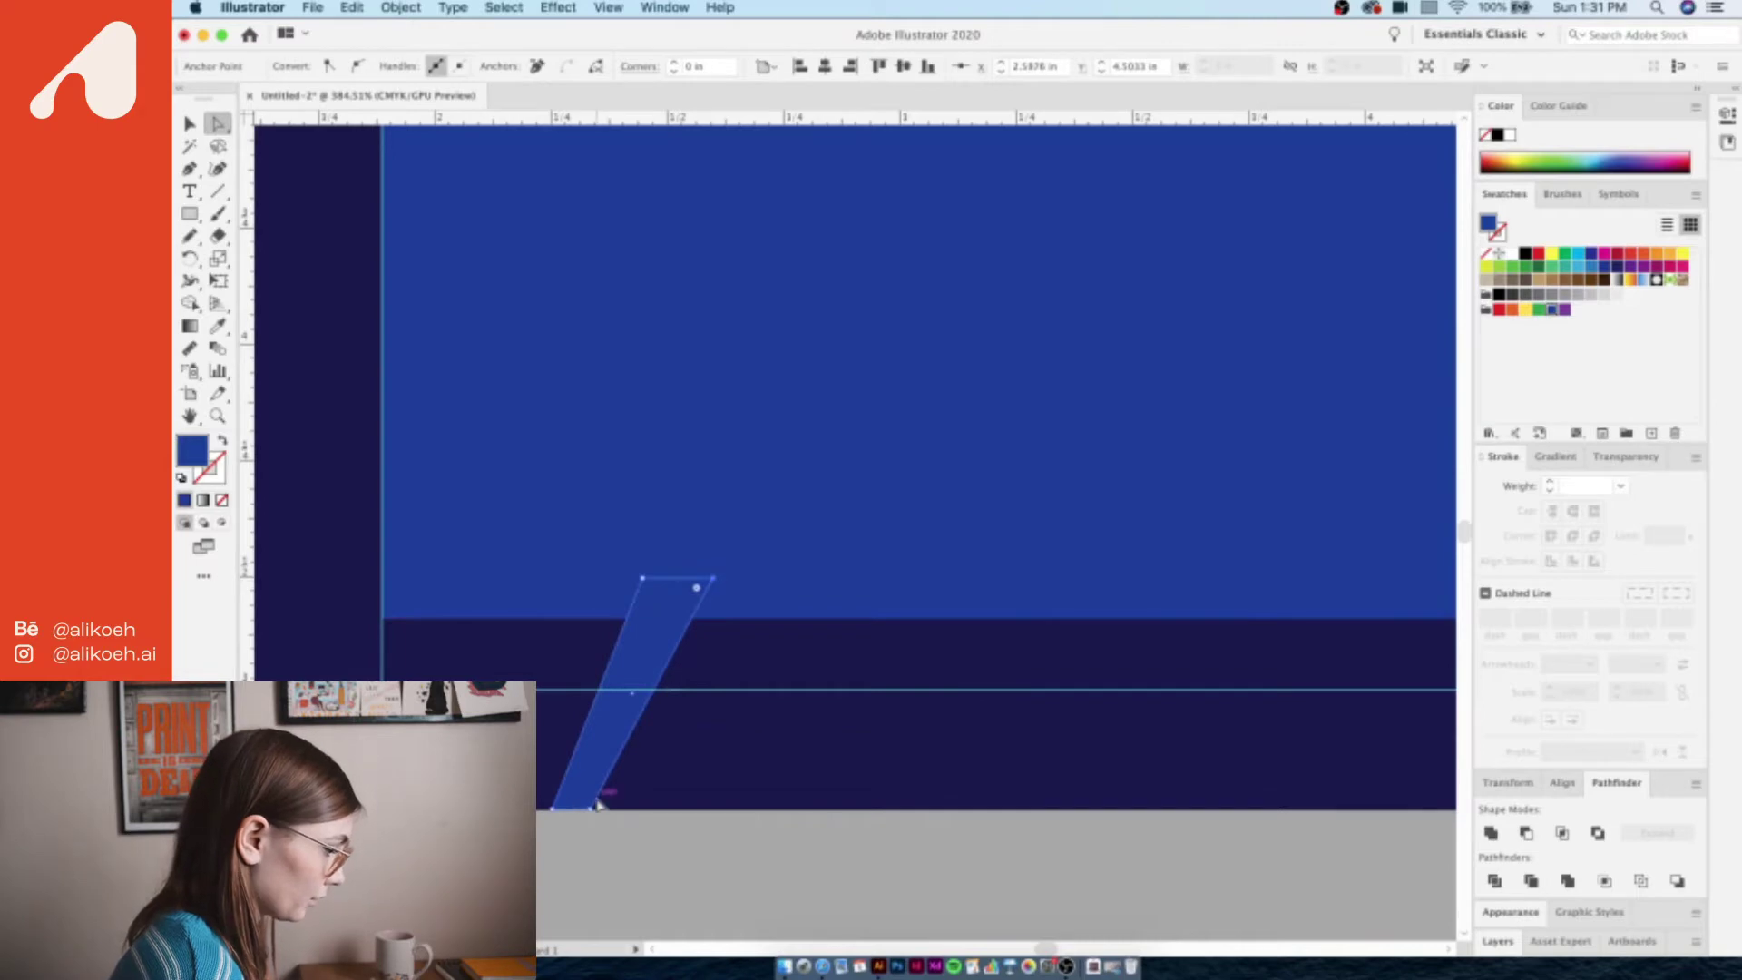
key(Left)
key(Left)
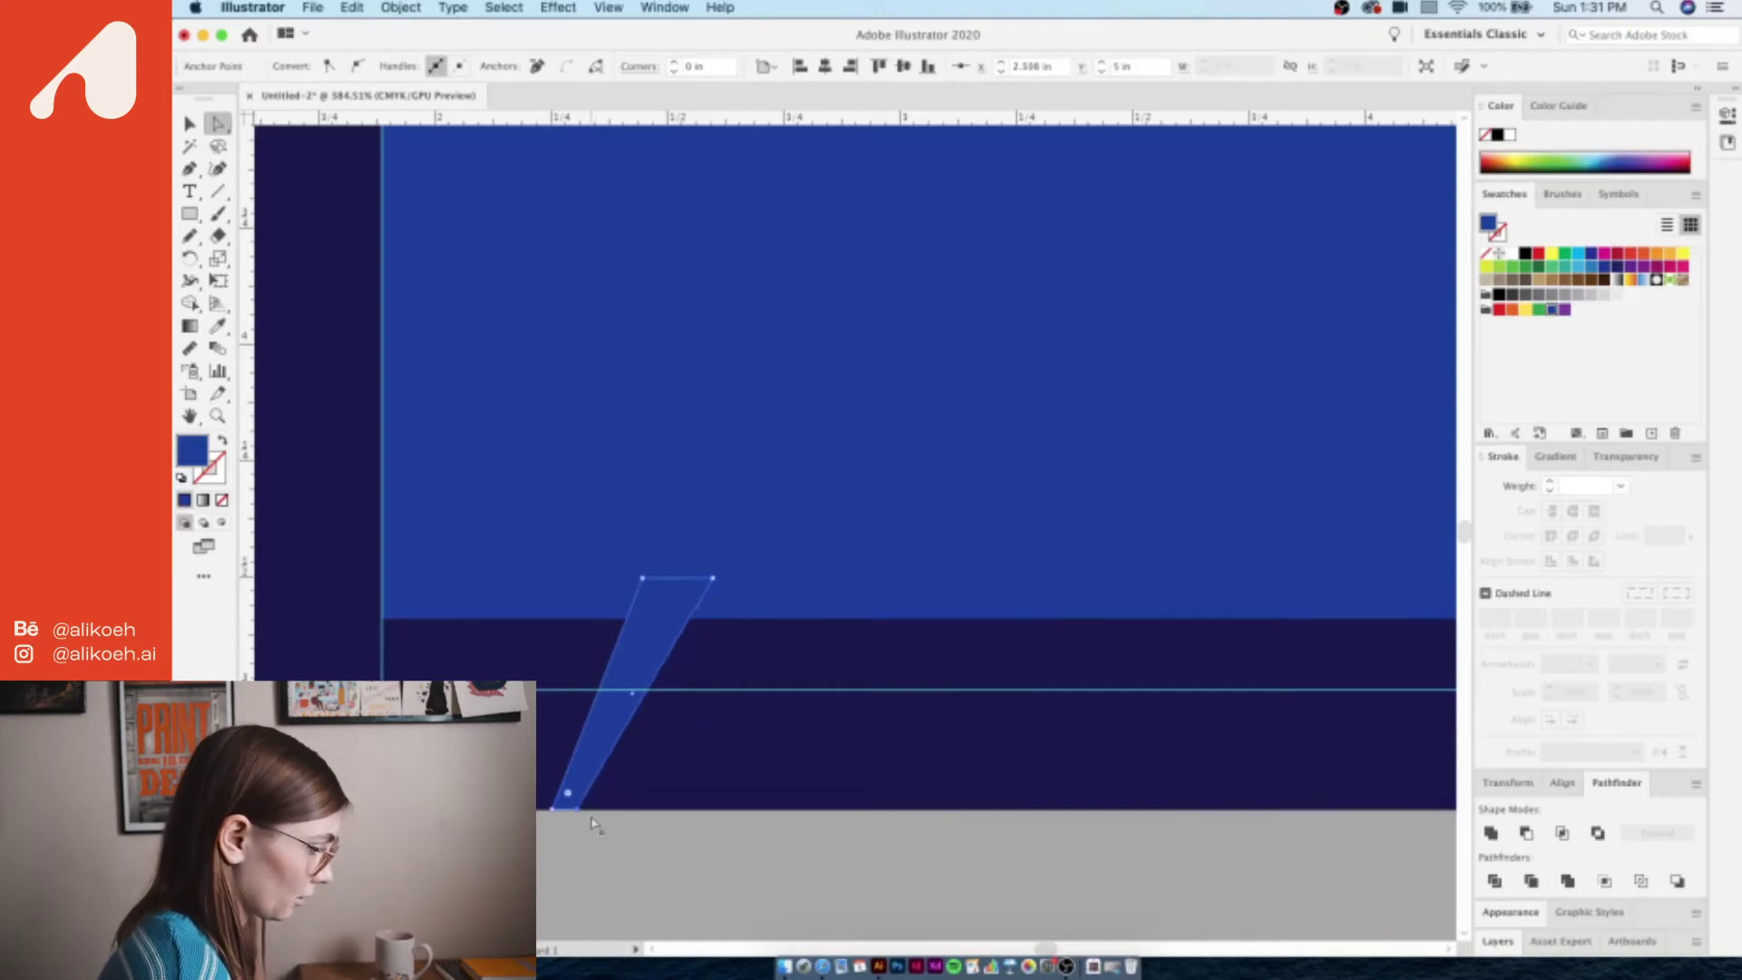
click(190, 123)
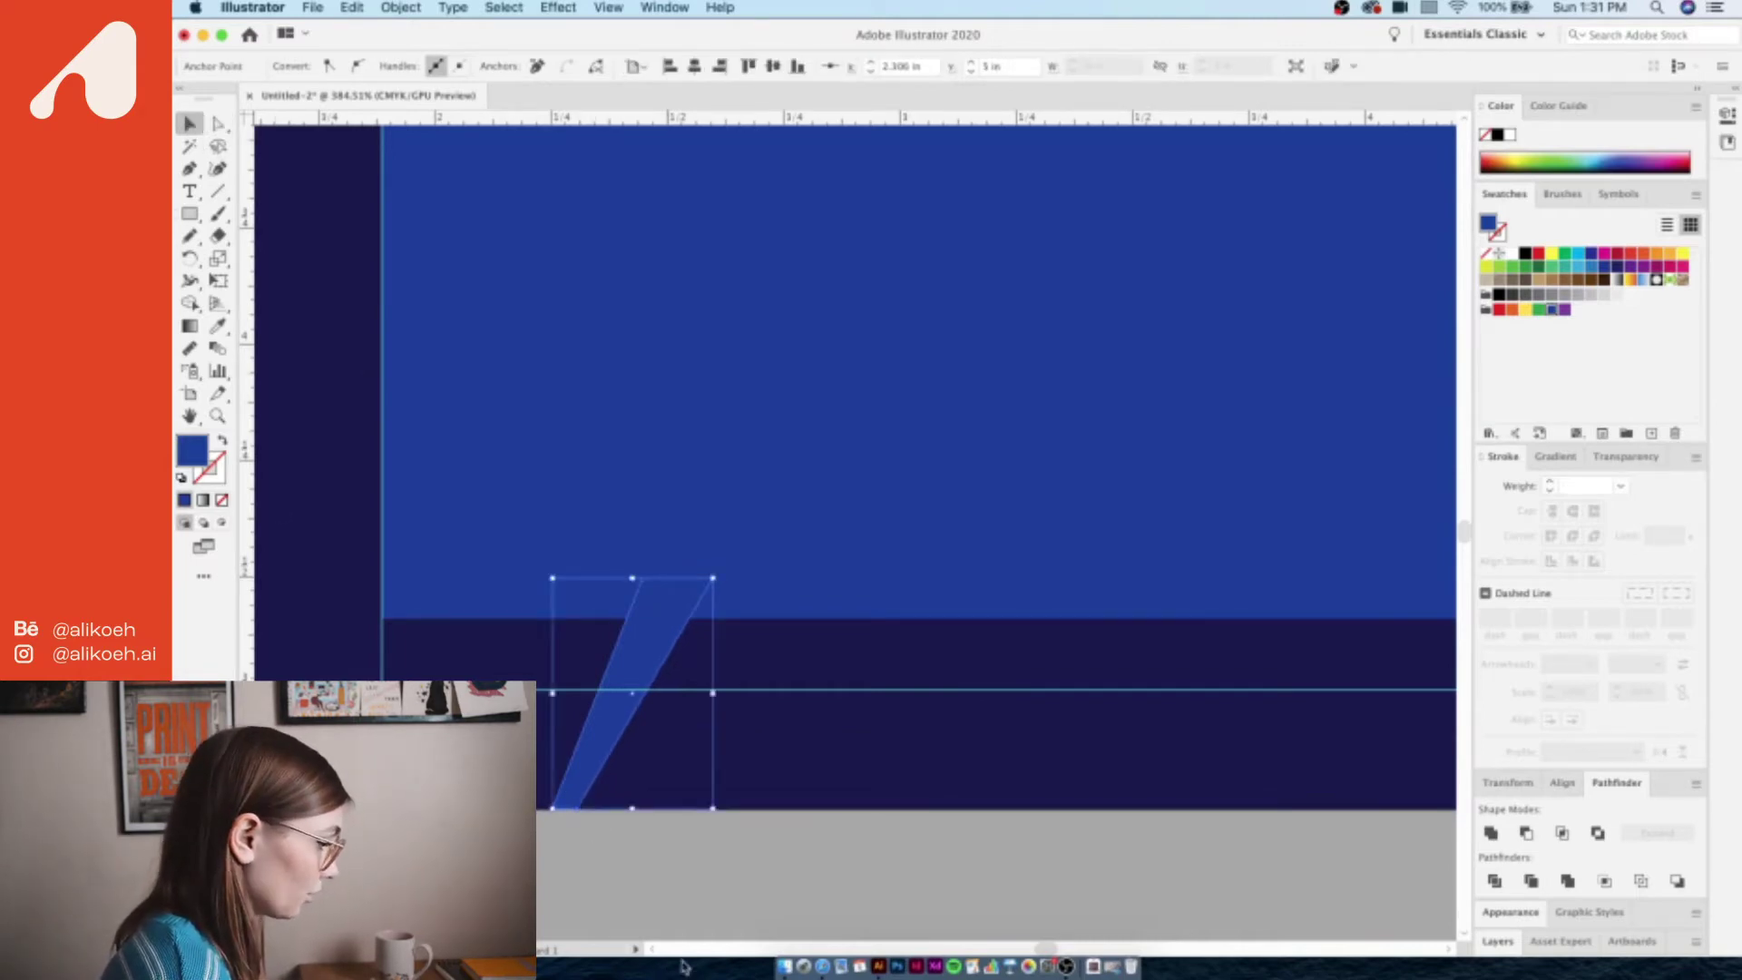
click(739, 885)
- Reflect a copy of the tapered leg and place it under the right side of the cabinet
scroll(740, 884, down, 2)
scroll(740, 884, down, 3)
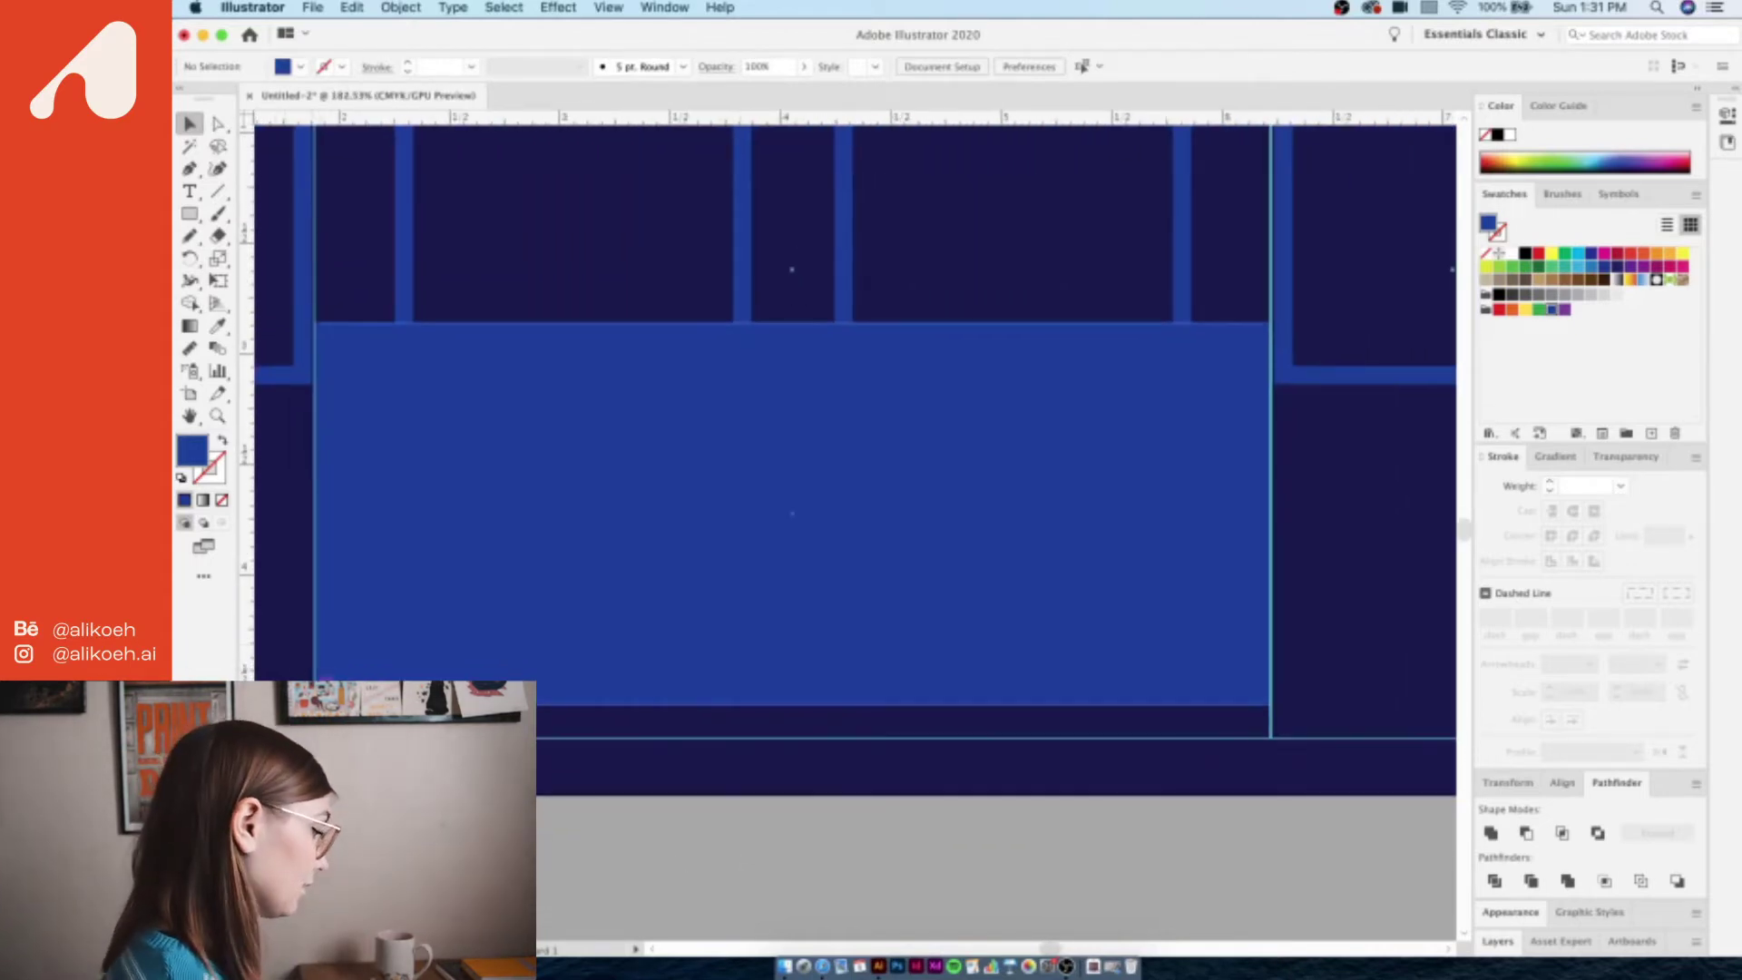
click(678, 753)
right_click(684, 744)
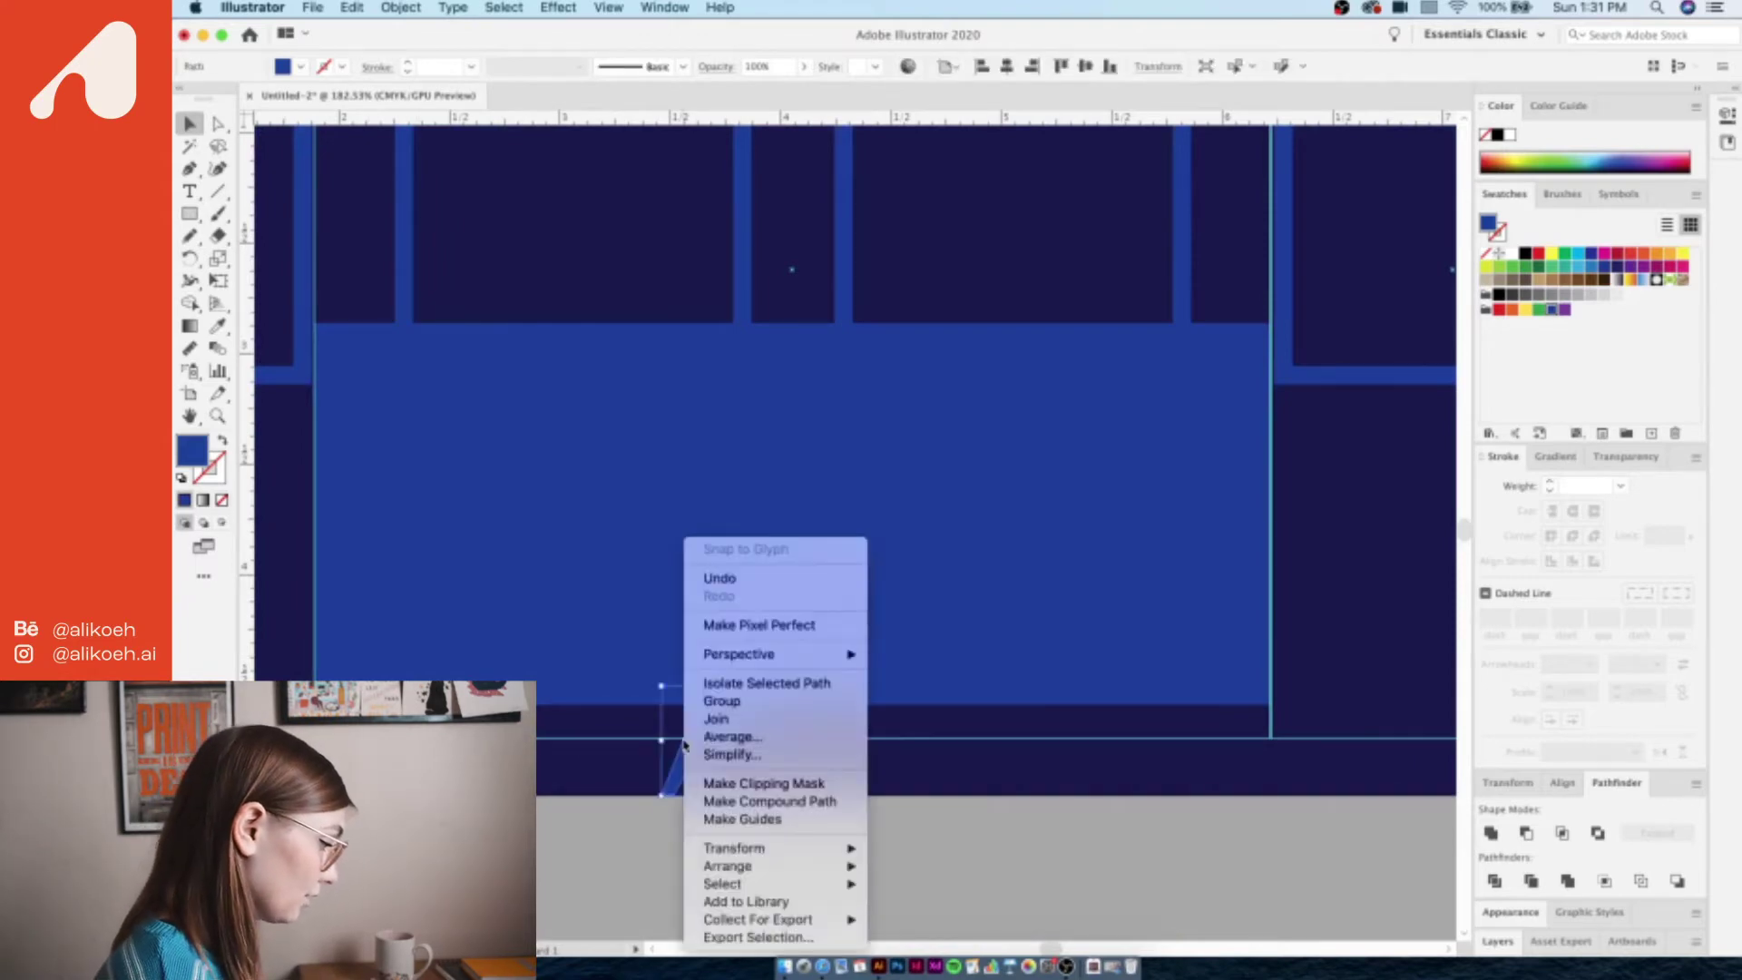
mouse_move(853, 847)
click(984, 832)
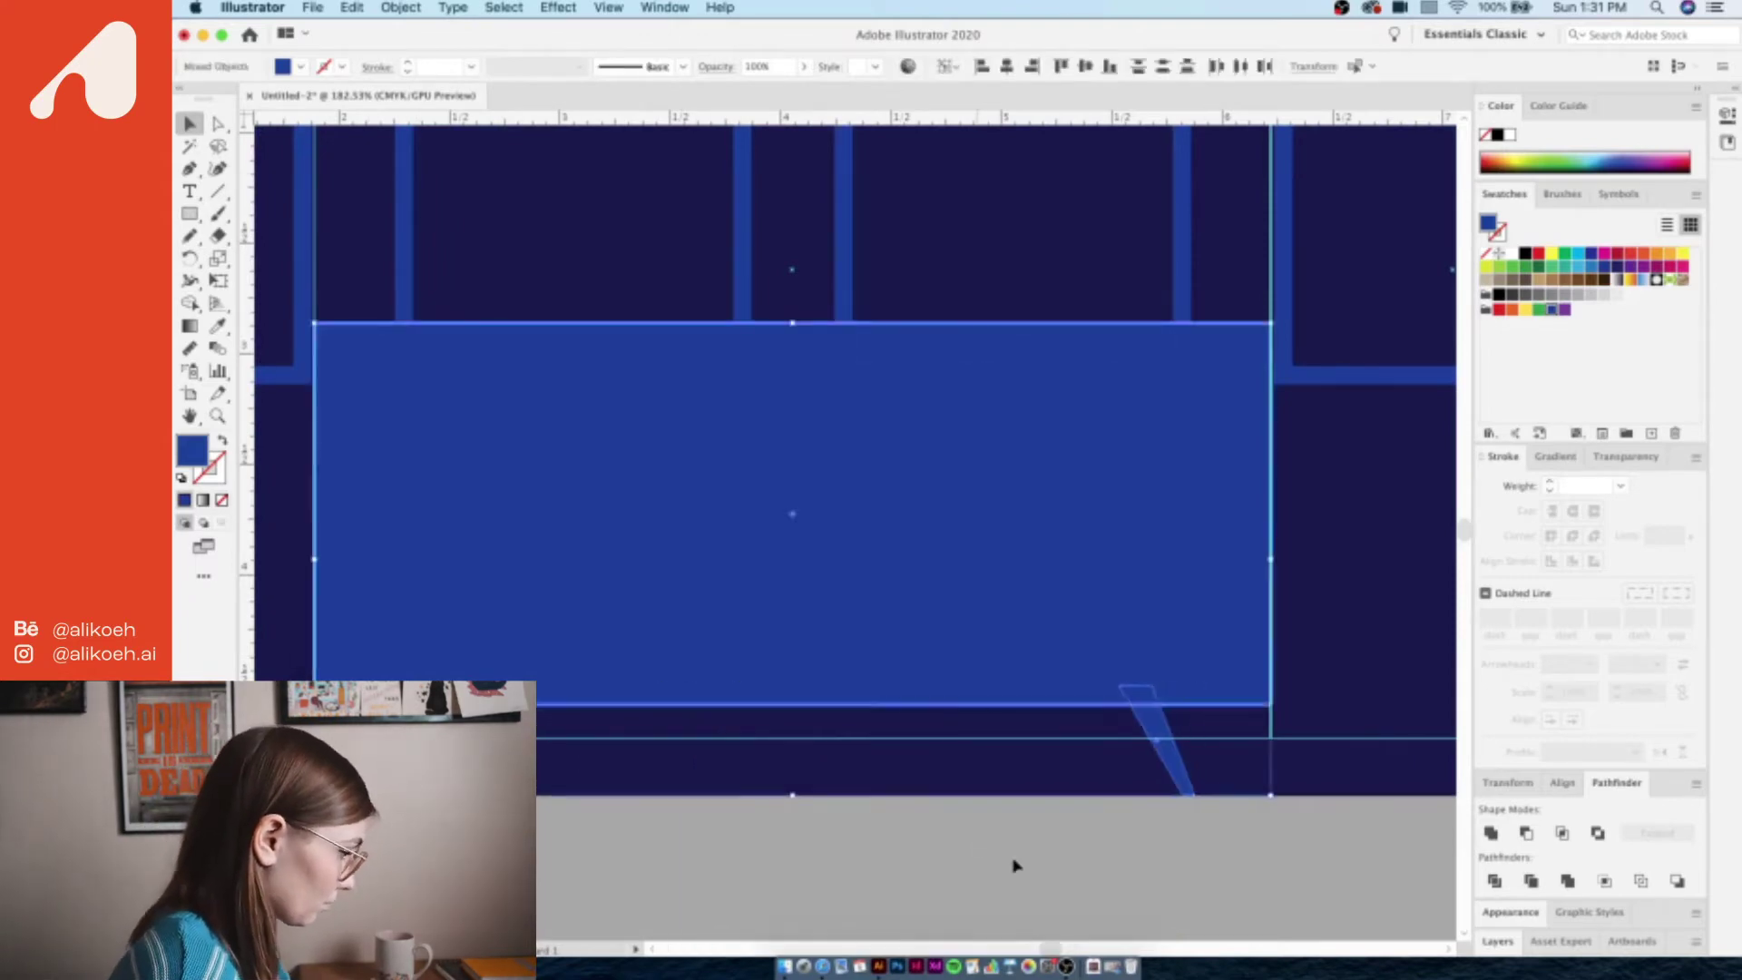
- Widen the cabinet rectangle slightly past the centre section's guides and fill it with the navy background colour
click(1007, 672)
scroll(1270, 545, up, 5)
drag(1194, 686, 1205, 687)
scroll(1270, 545, down, 5)
key(i)
click(276, 369)
key(v)
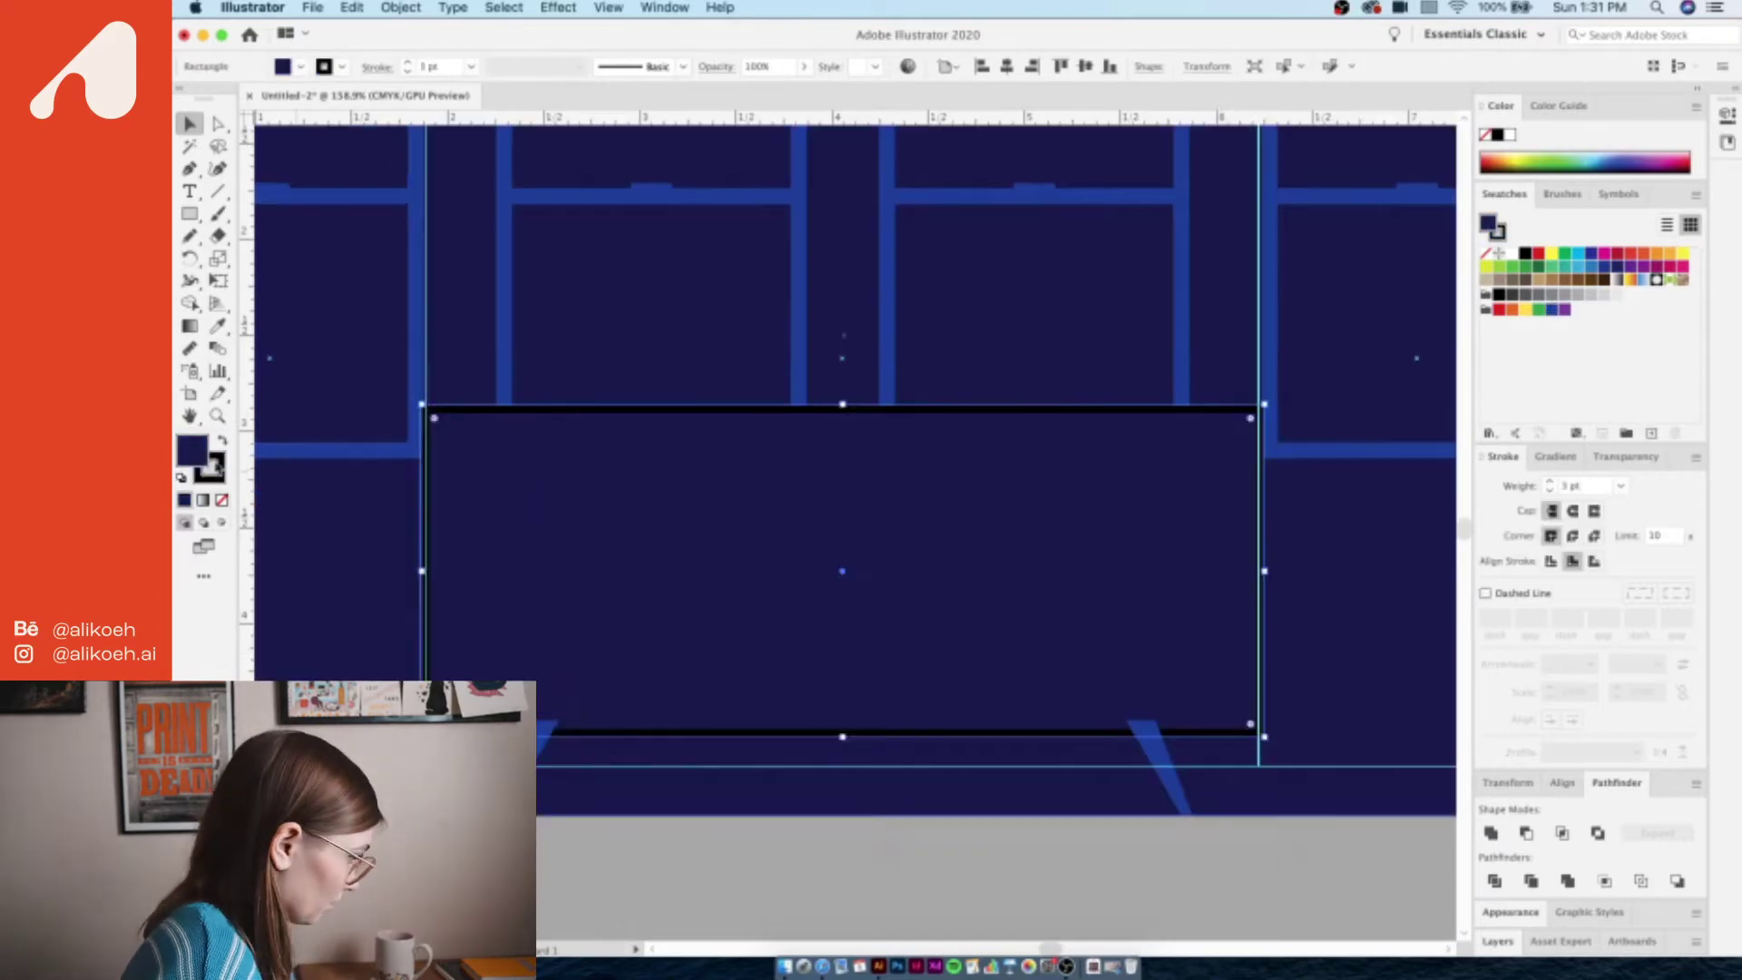
- Offset the outlined cabinet rectangle's path by -0.2 in to create a smaller rectangle inside it
scroll(685, 864, down, 5)
scroll(806, 685, up, 5)
click(400, 7)
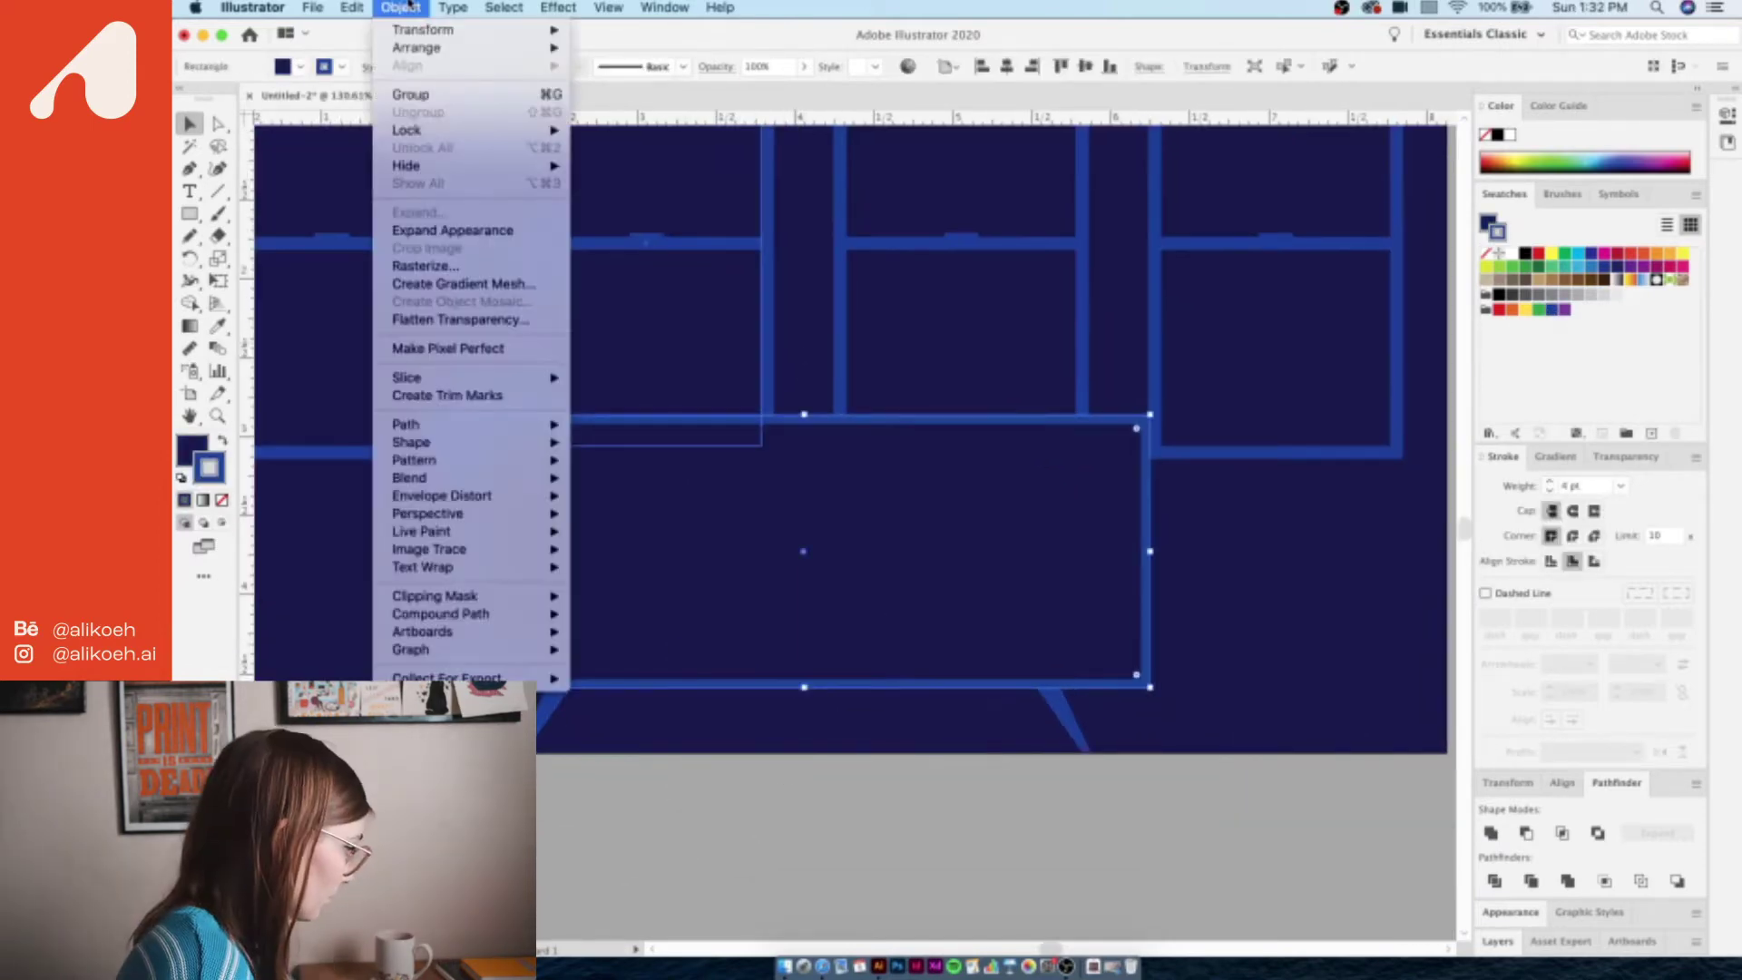
click(406, 8)
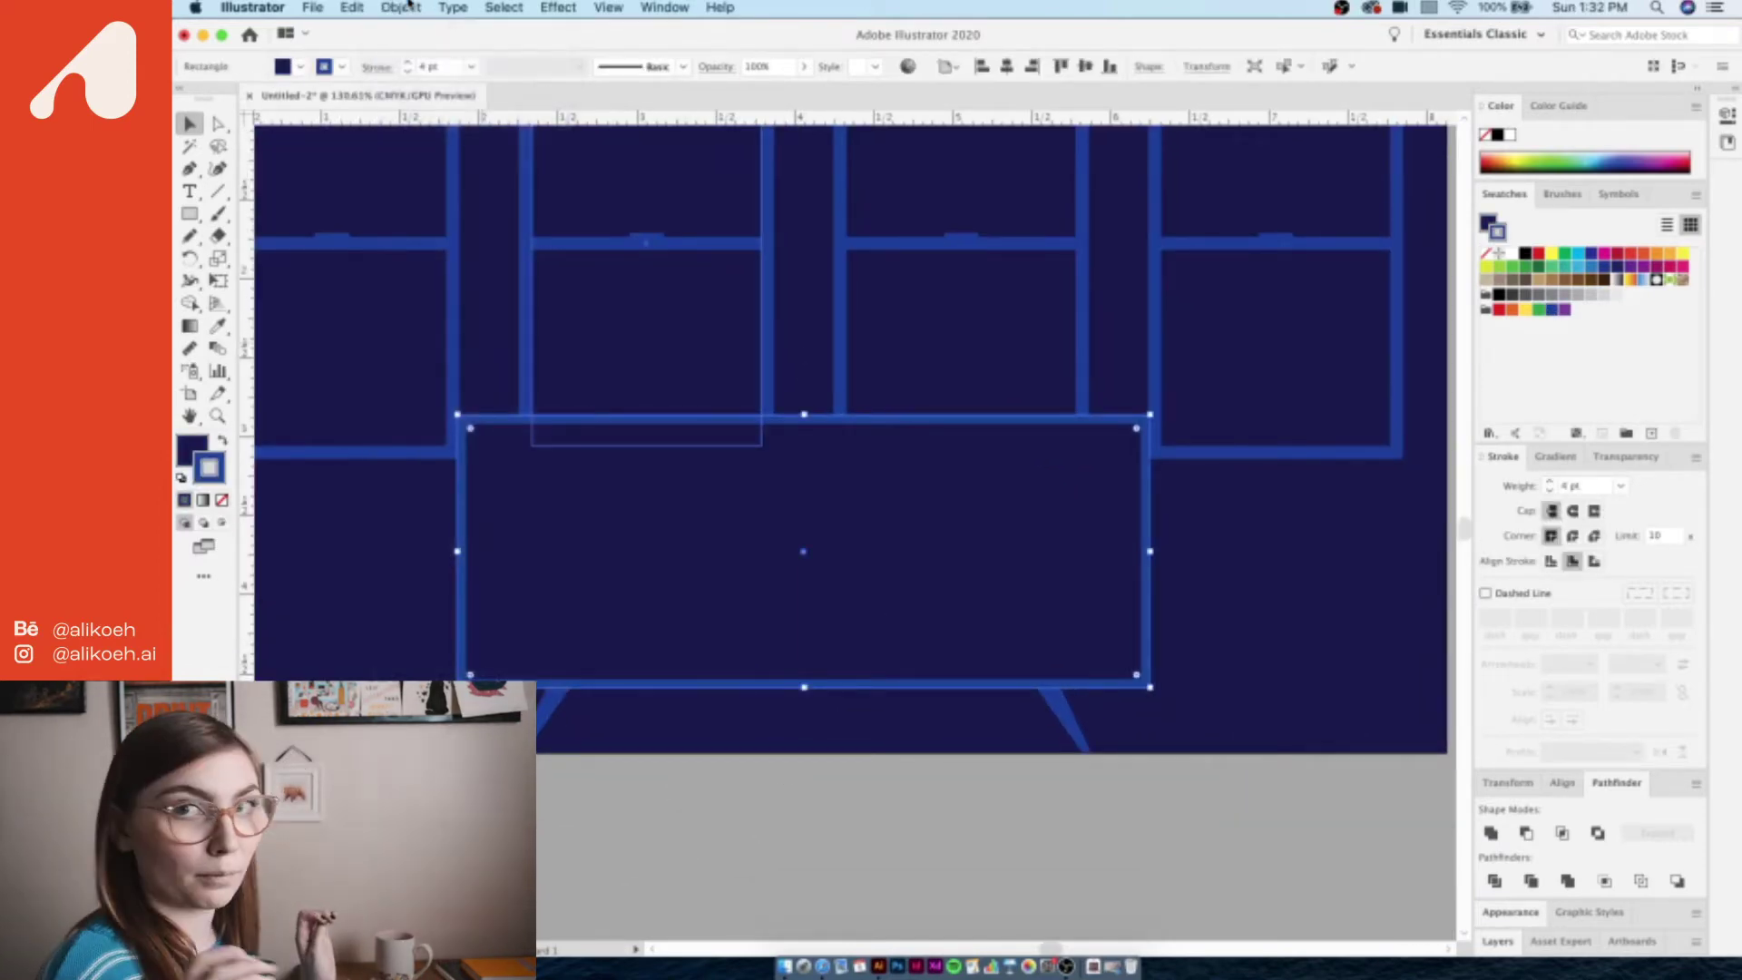
click(407, 7)
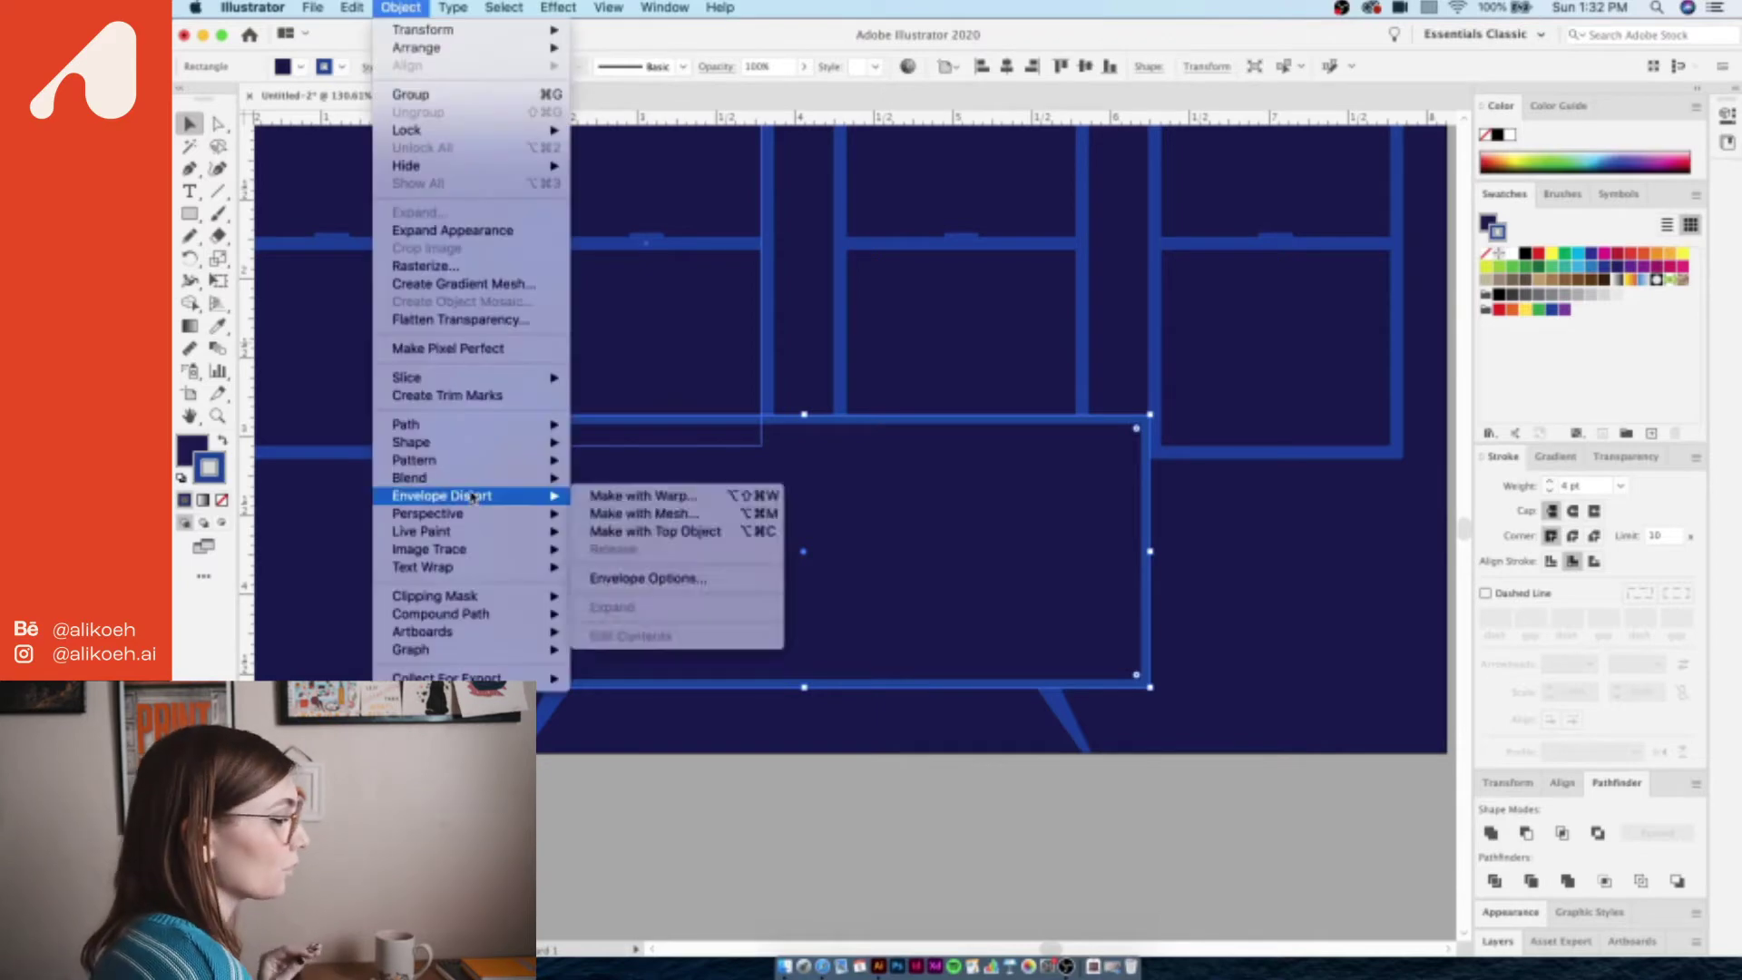
mouse_move(487, 421)
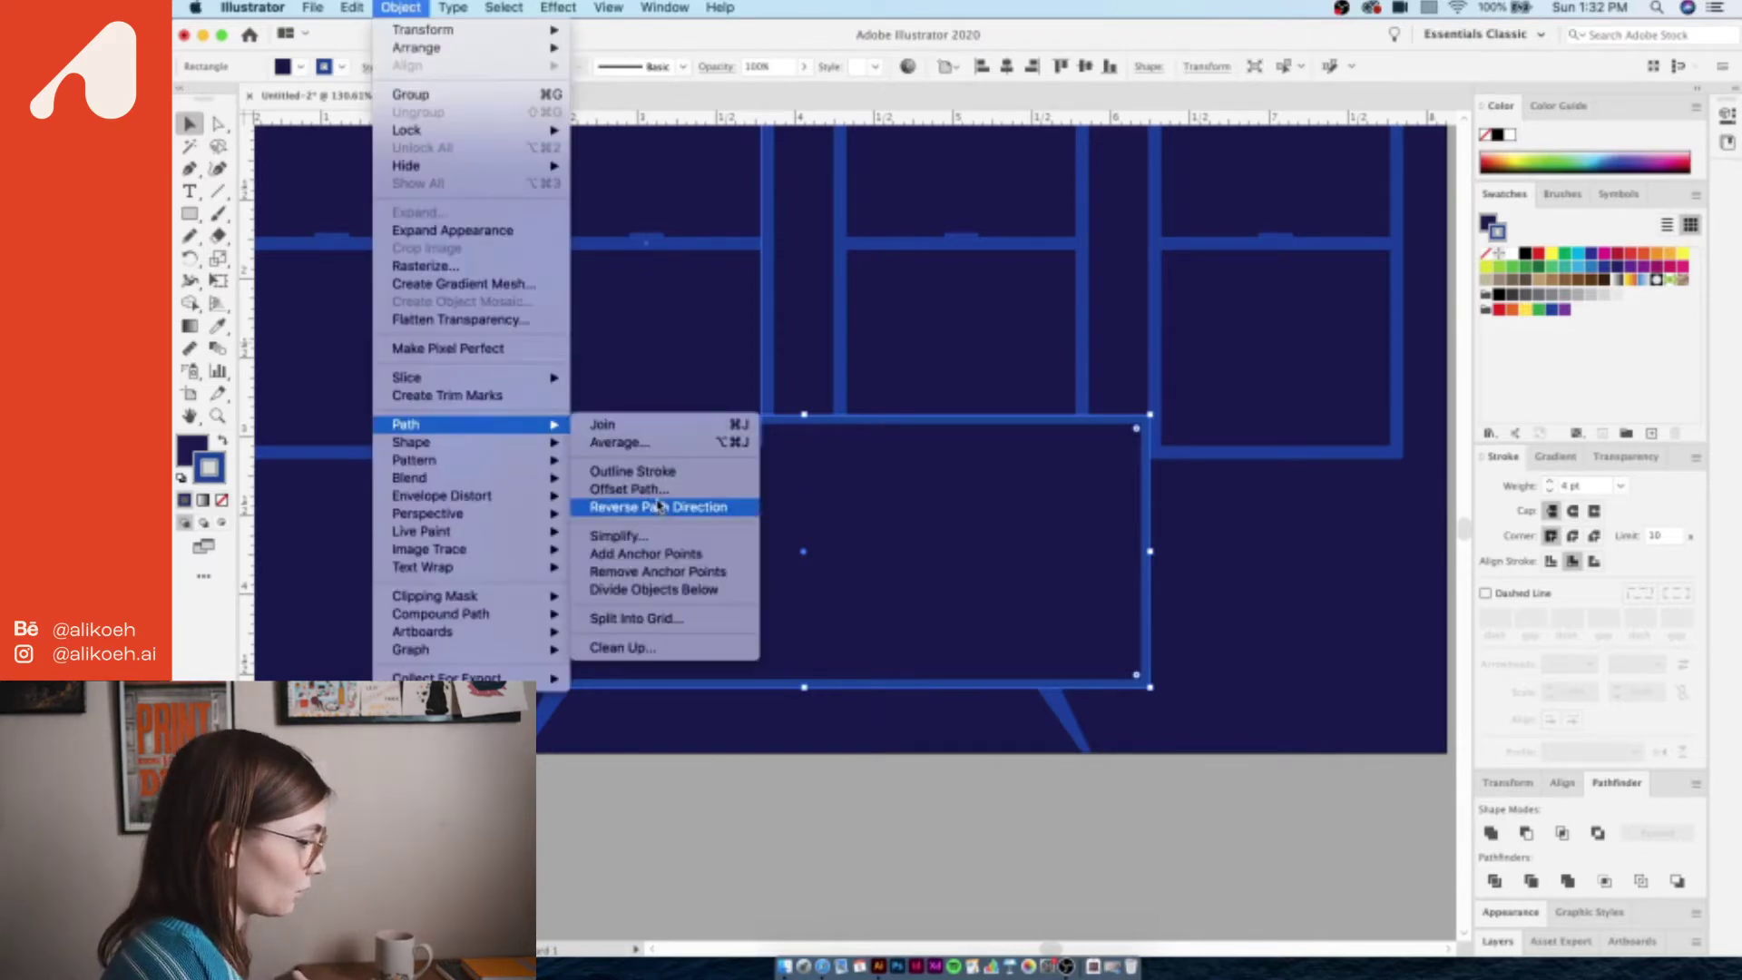
click(628, 488)
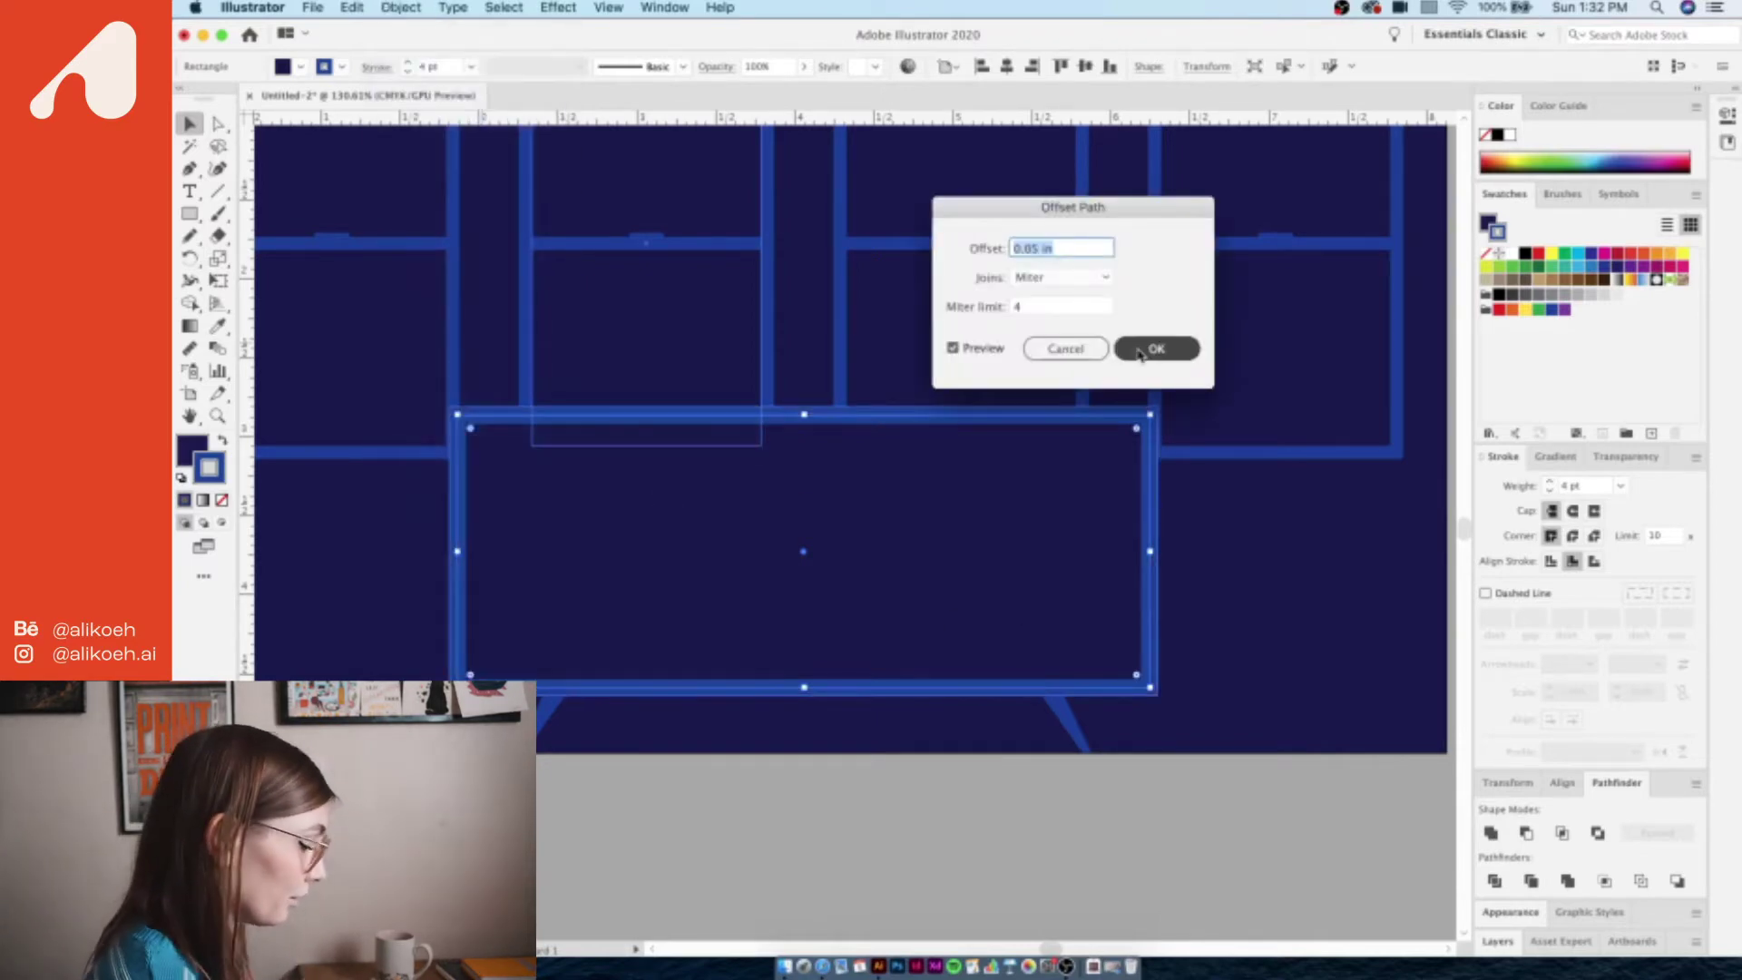
text(-.2)
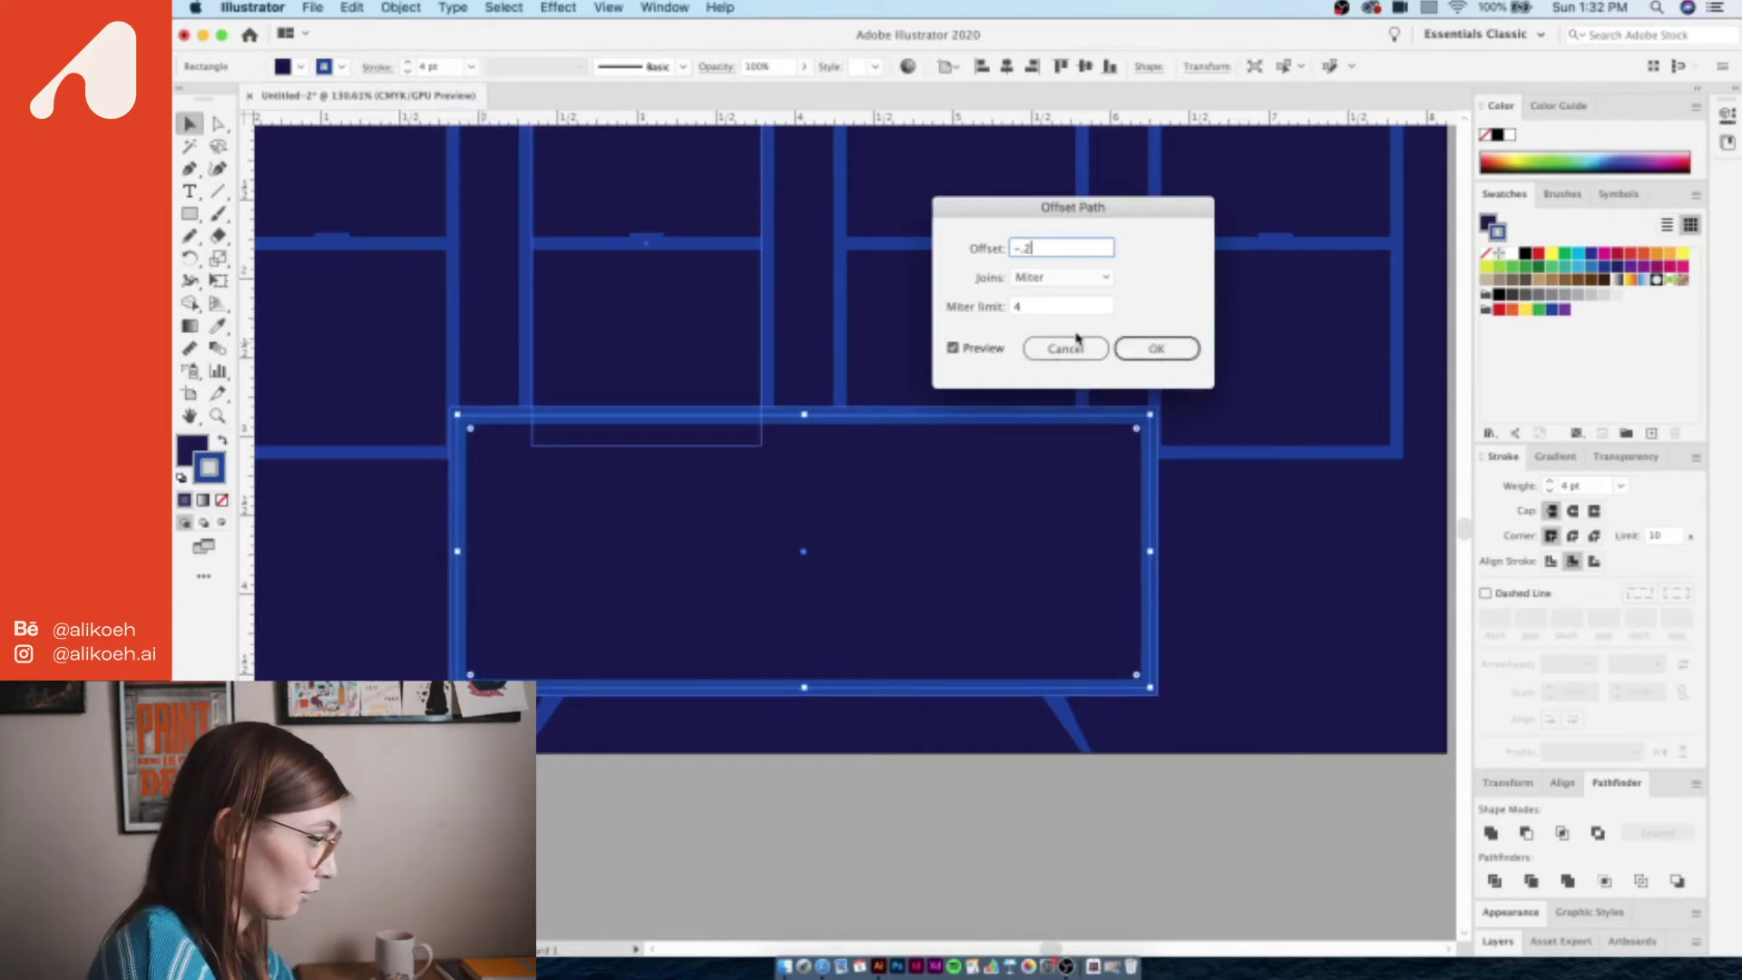
key(Return)
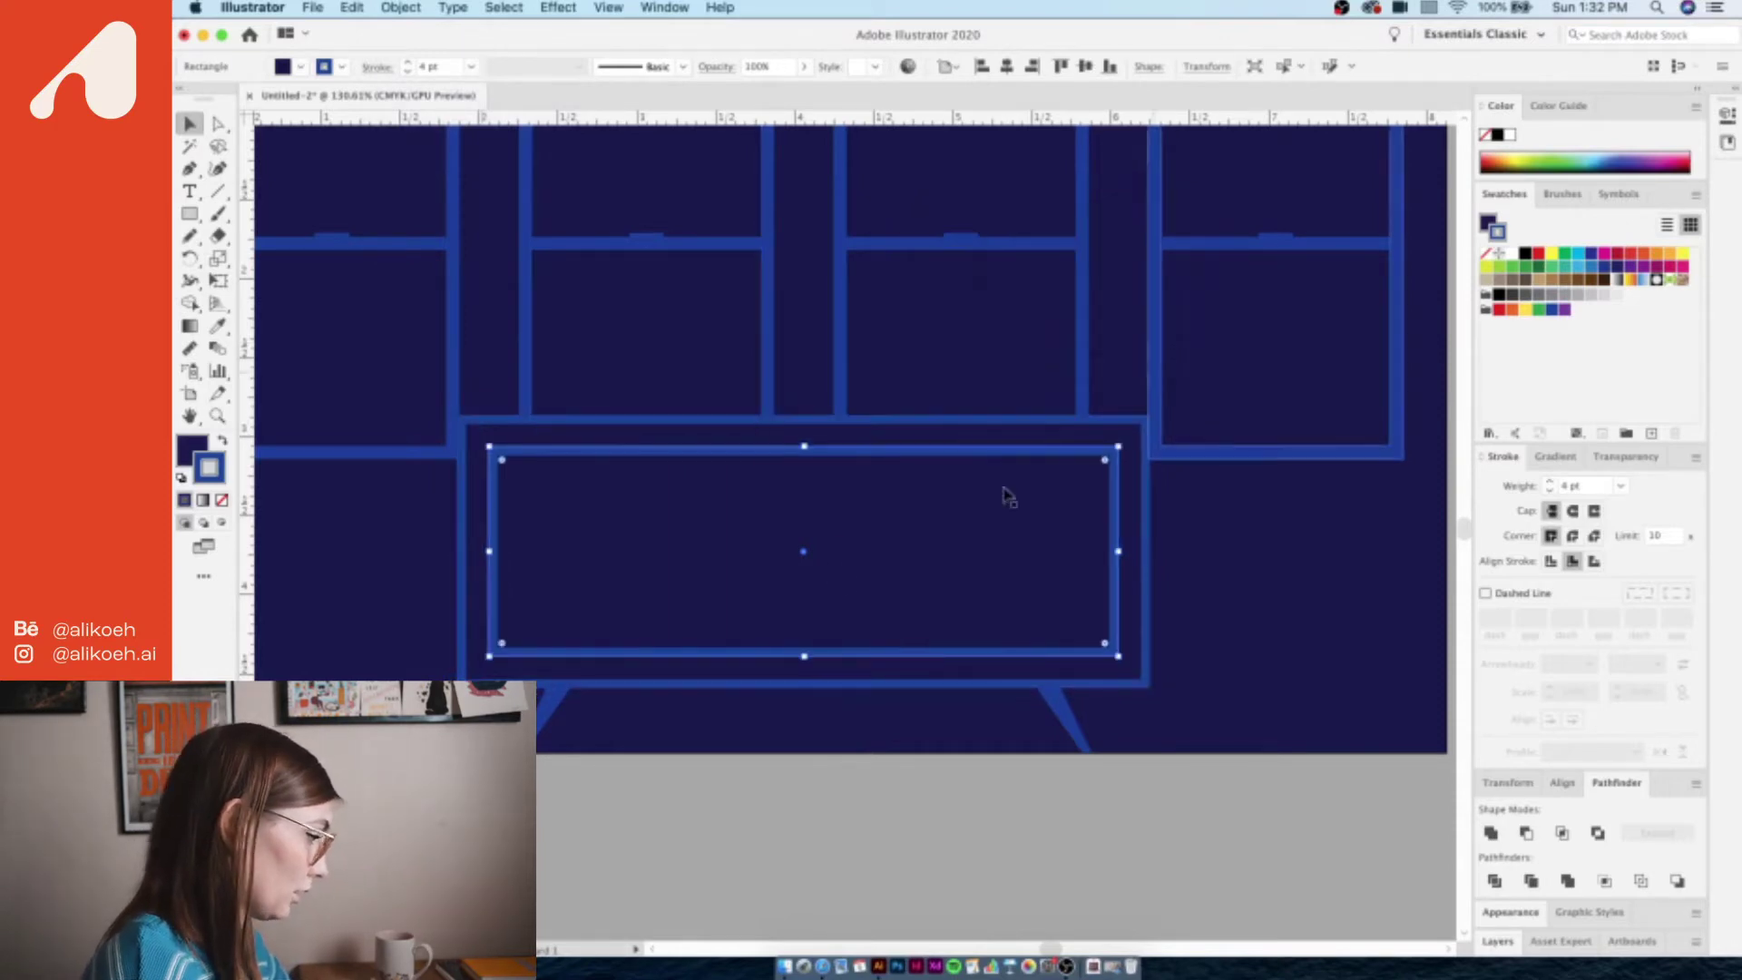
- Split the inner cabinet rectangle into a grid of one row and three columns with a 0.25 in column gutter
click(400, 7)
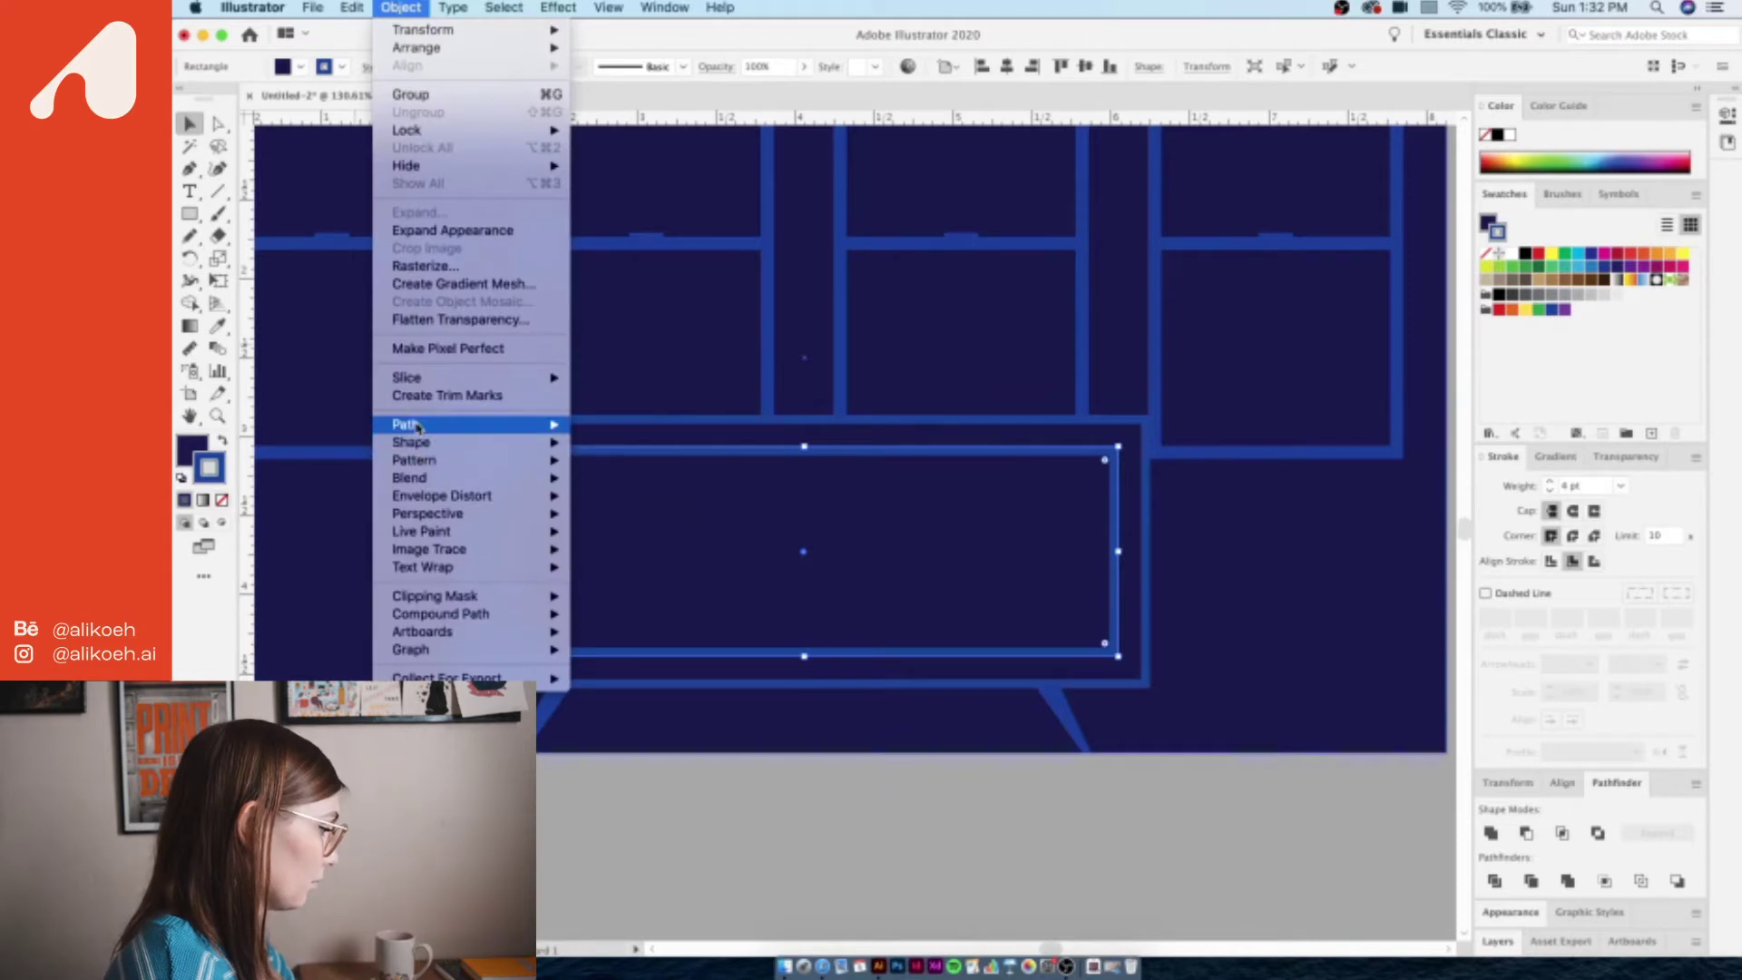
mouse_move(417, 425)
click(635, 618)
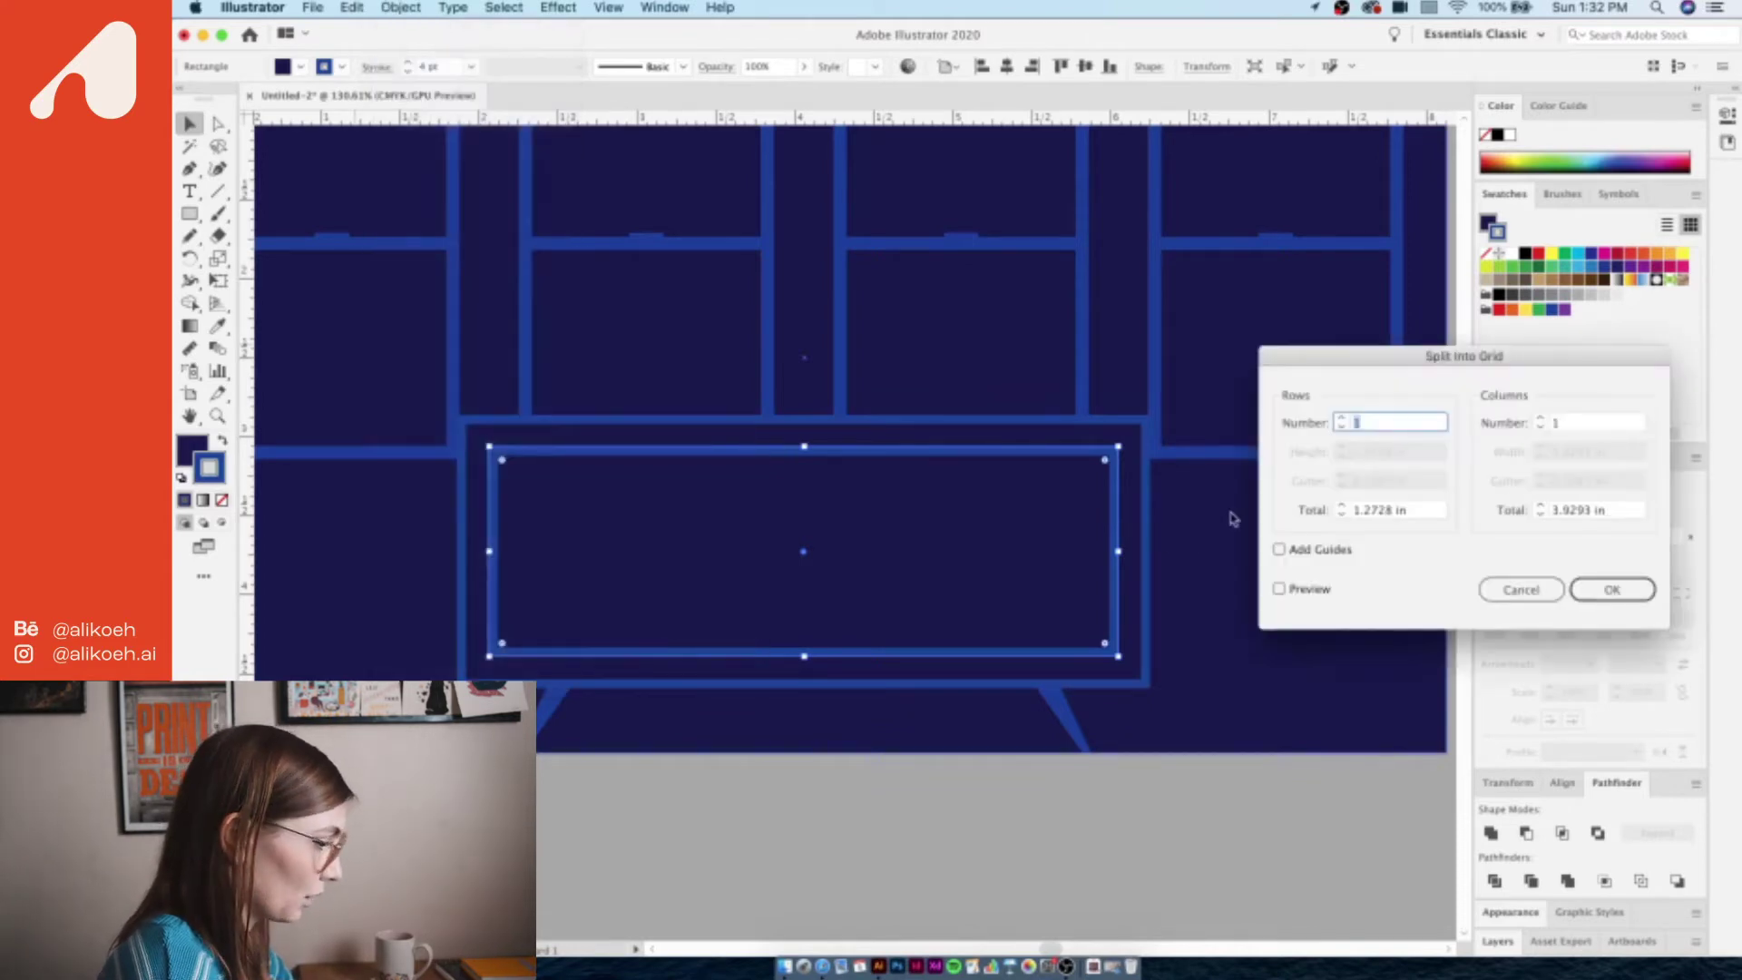
click(1541, 420)
click(1280, 589)
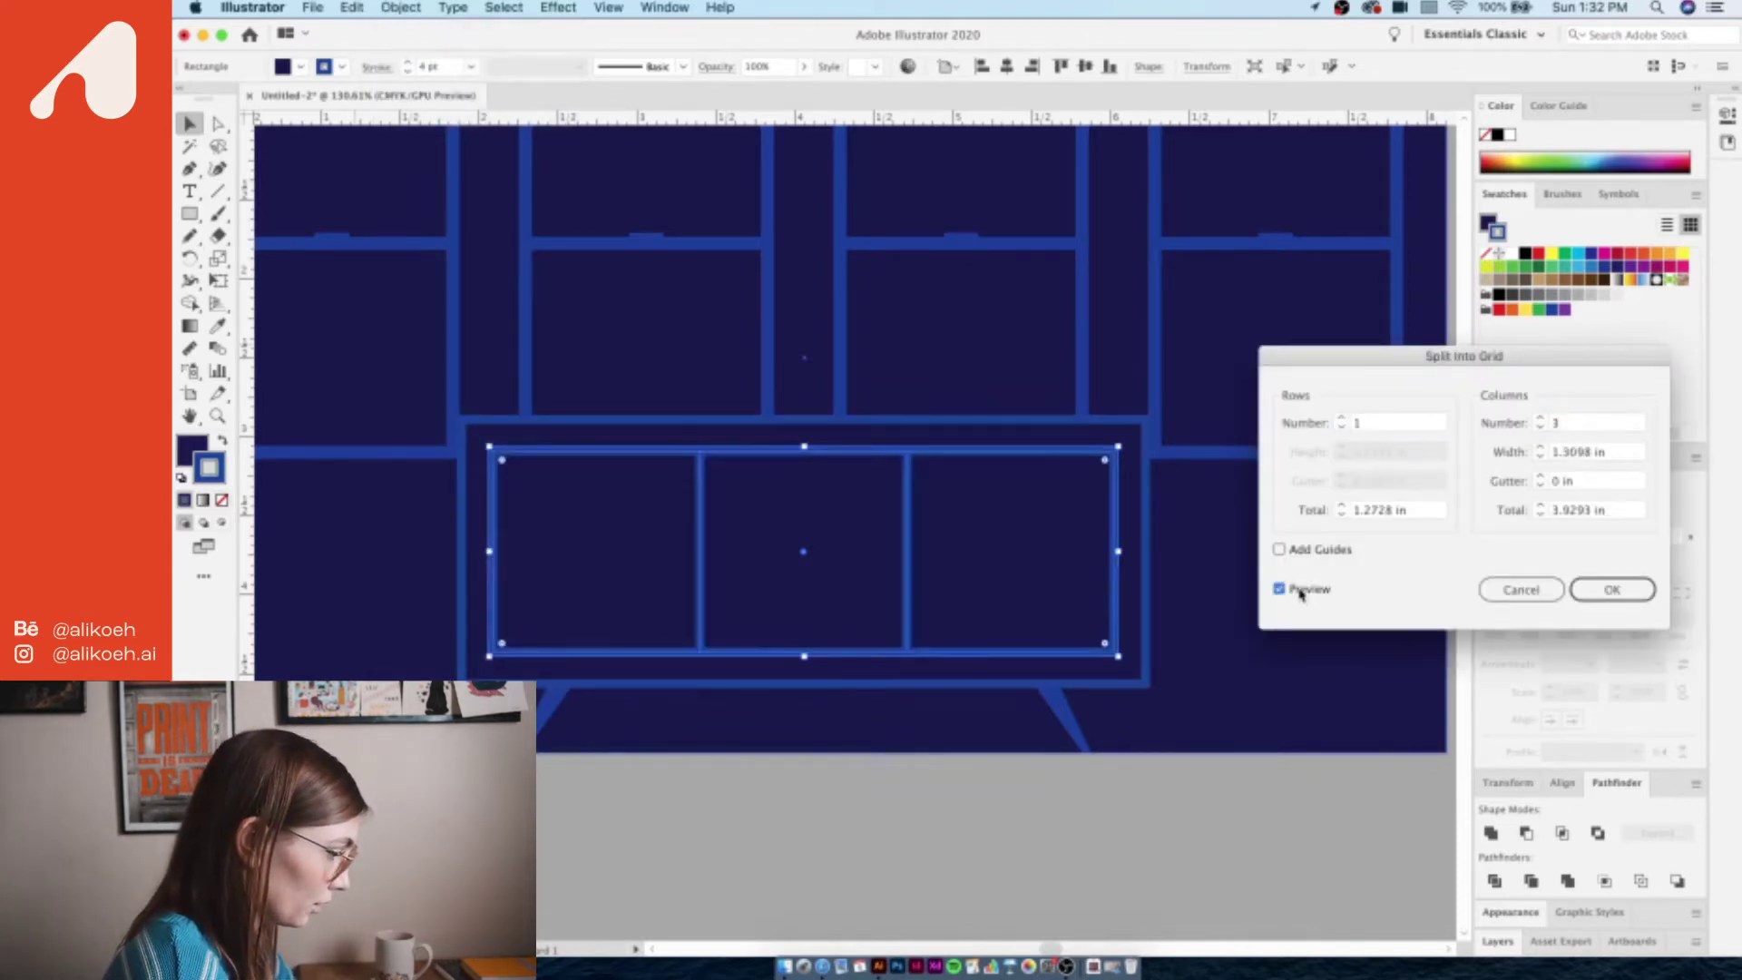
click(1540, 477)
click(1540, 477)
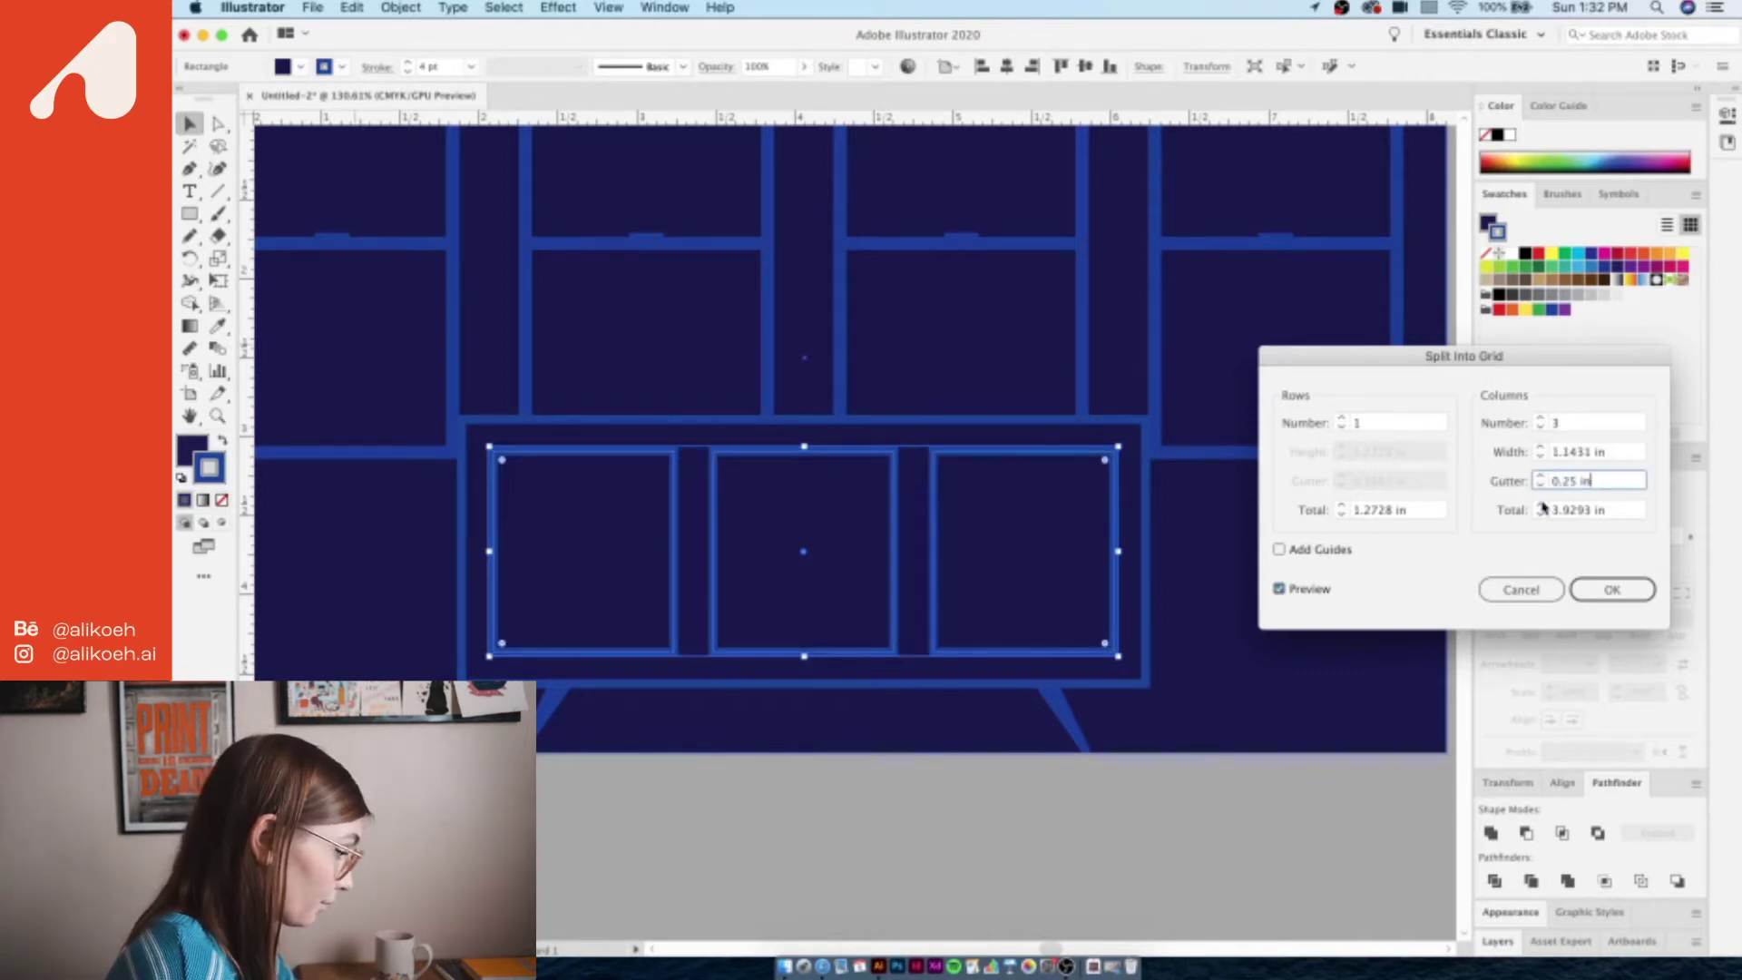
click(1615, 597)
click(1116, 912)
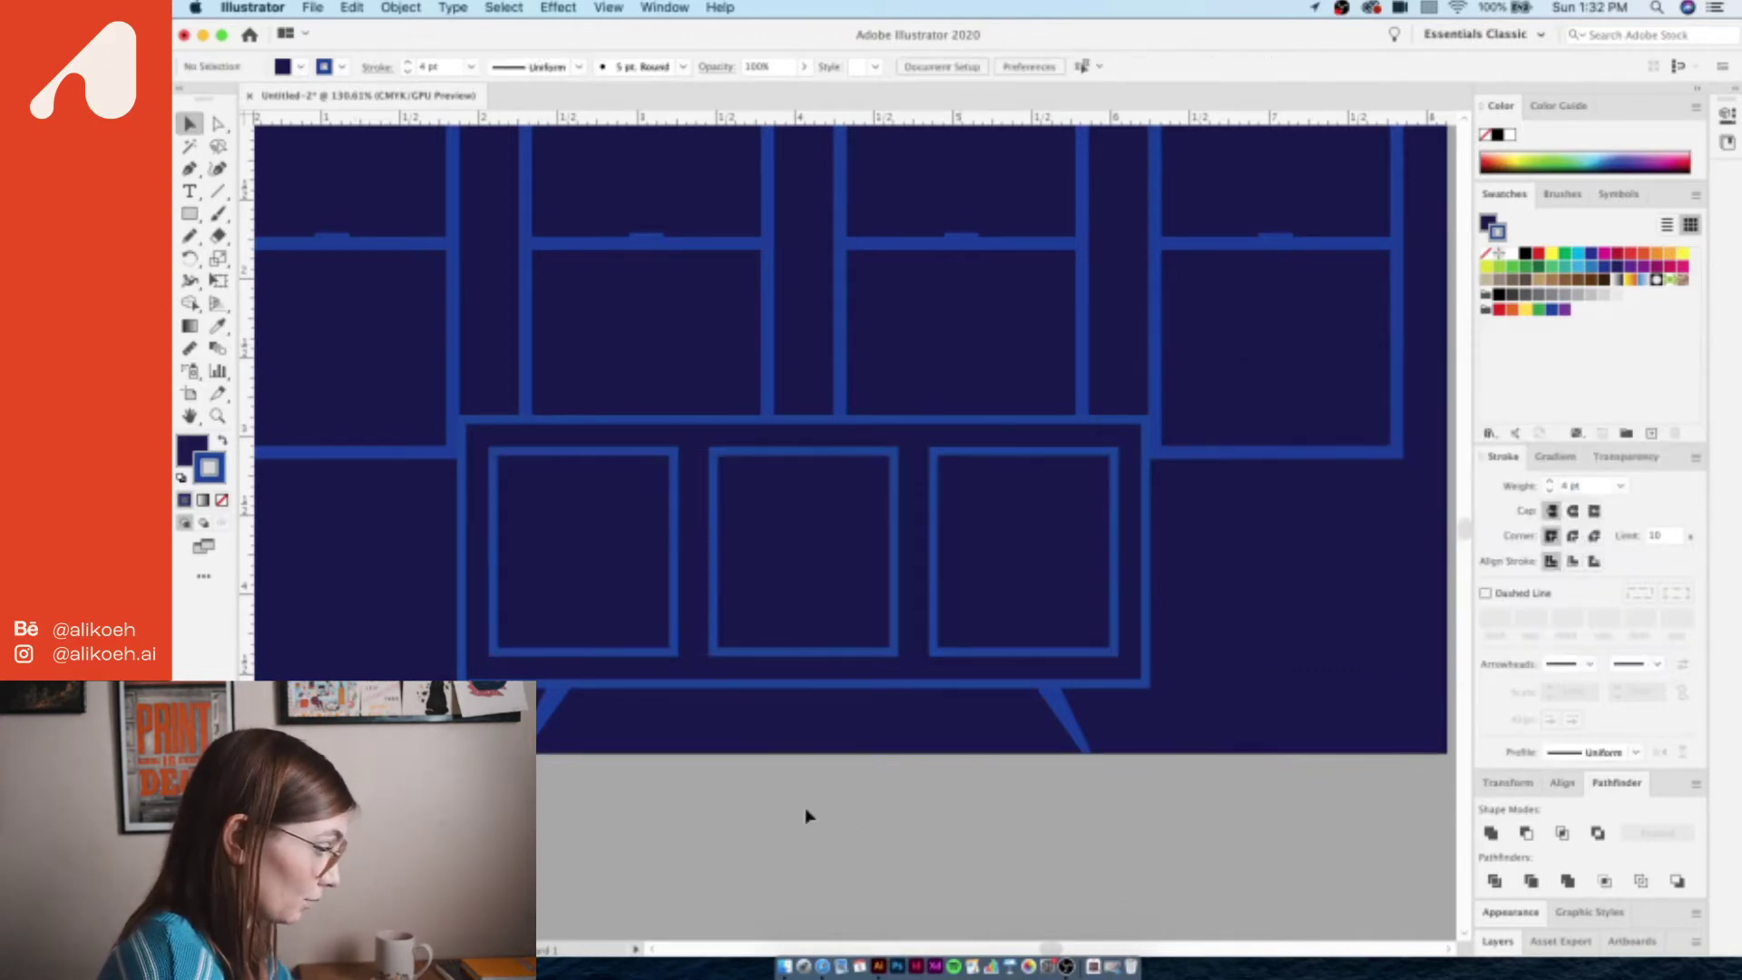
- Add narrow vertical blue handles to the cabinet doors and divide the middle door with a vertical line down its centre
scroll(273, 293, up, 5)
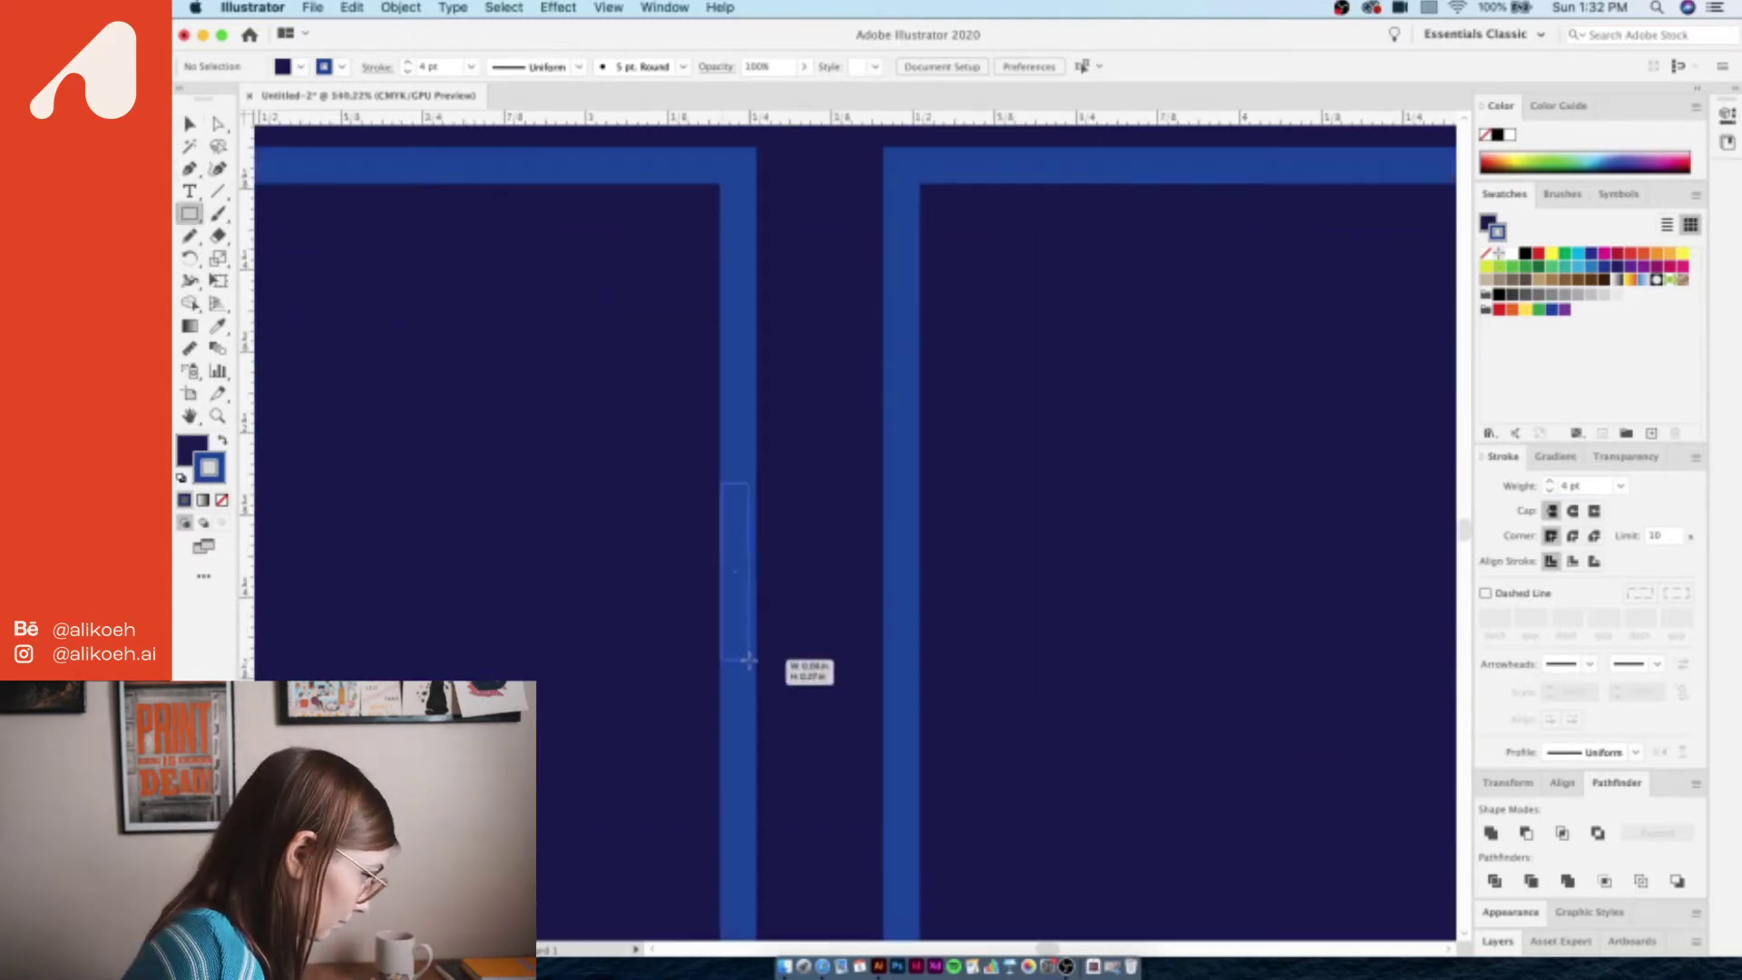
click(767, 513)
scroll(895, 397, down, 5)
click(1271, 397)
key(p)
click(786, 426)
click(787, 718)
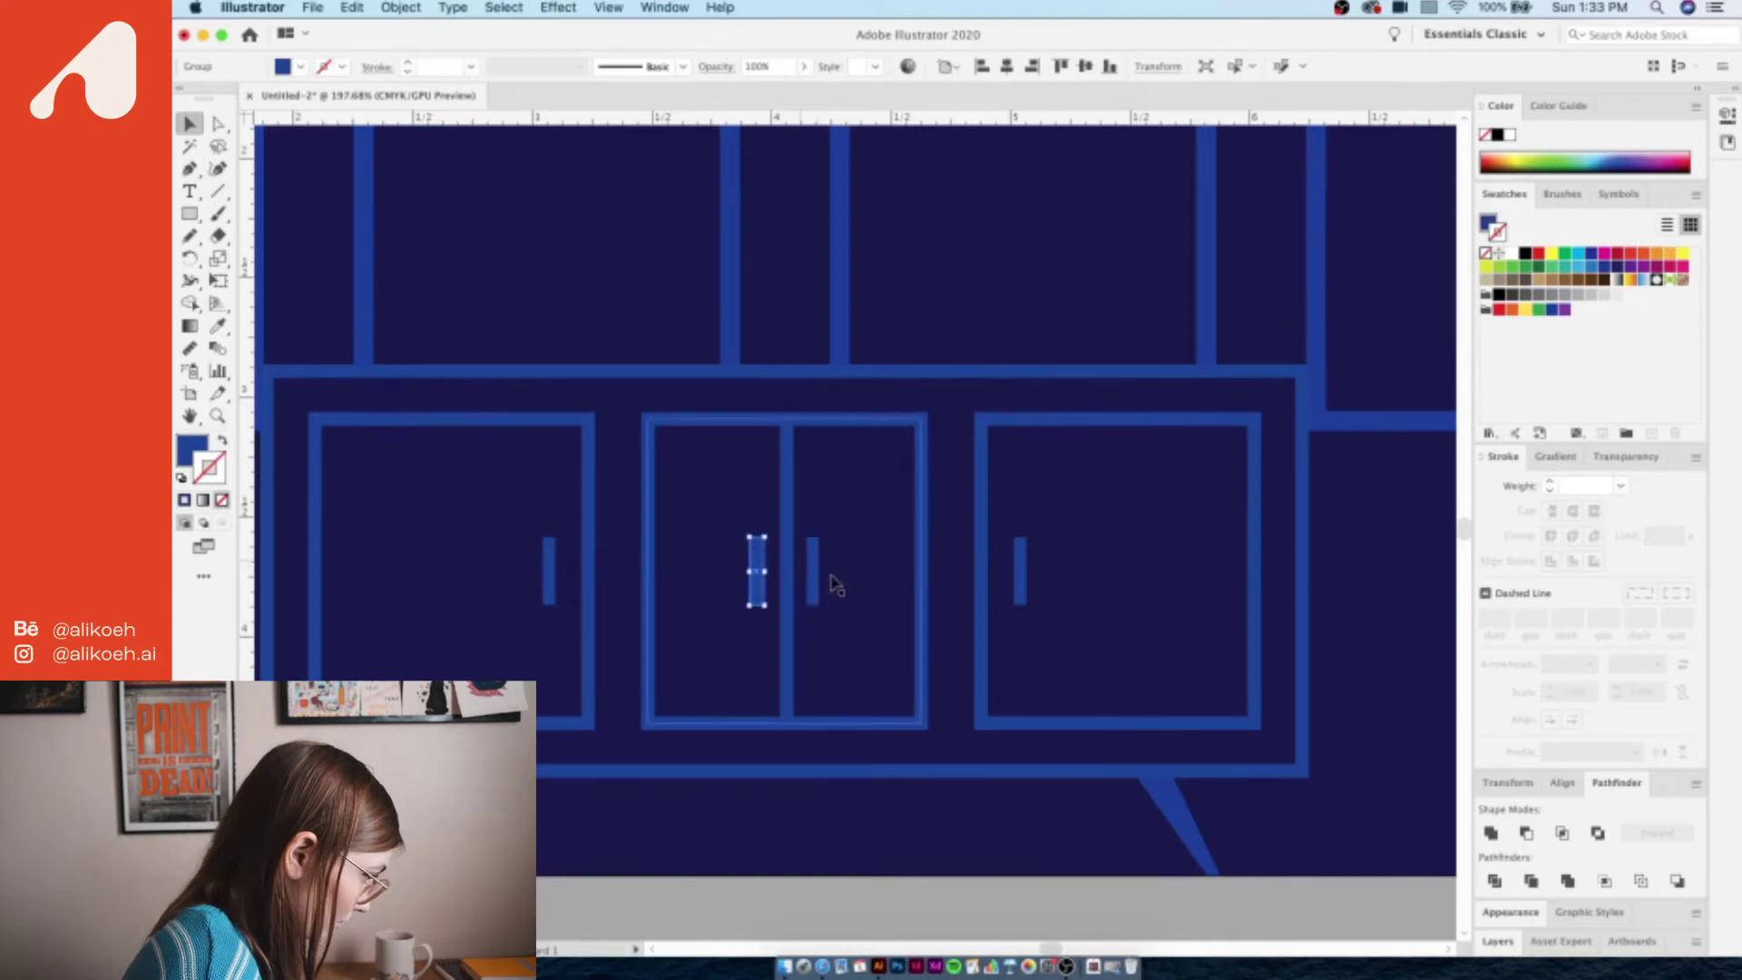
key(v)
- Place the blue-leaved plant in the yellow pot on the floor at the left end of the cabinet, nudging it slightly left
scroll(937, 822, down, 5)
scroll(937, 822, down, 3)
scroll(1069, 844, up, 2)
drag(1445, 485, 487, 660)
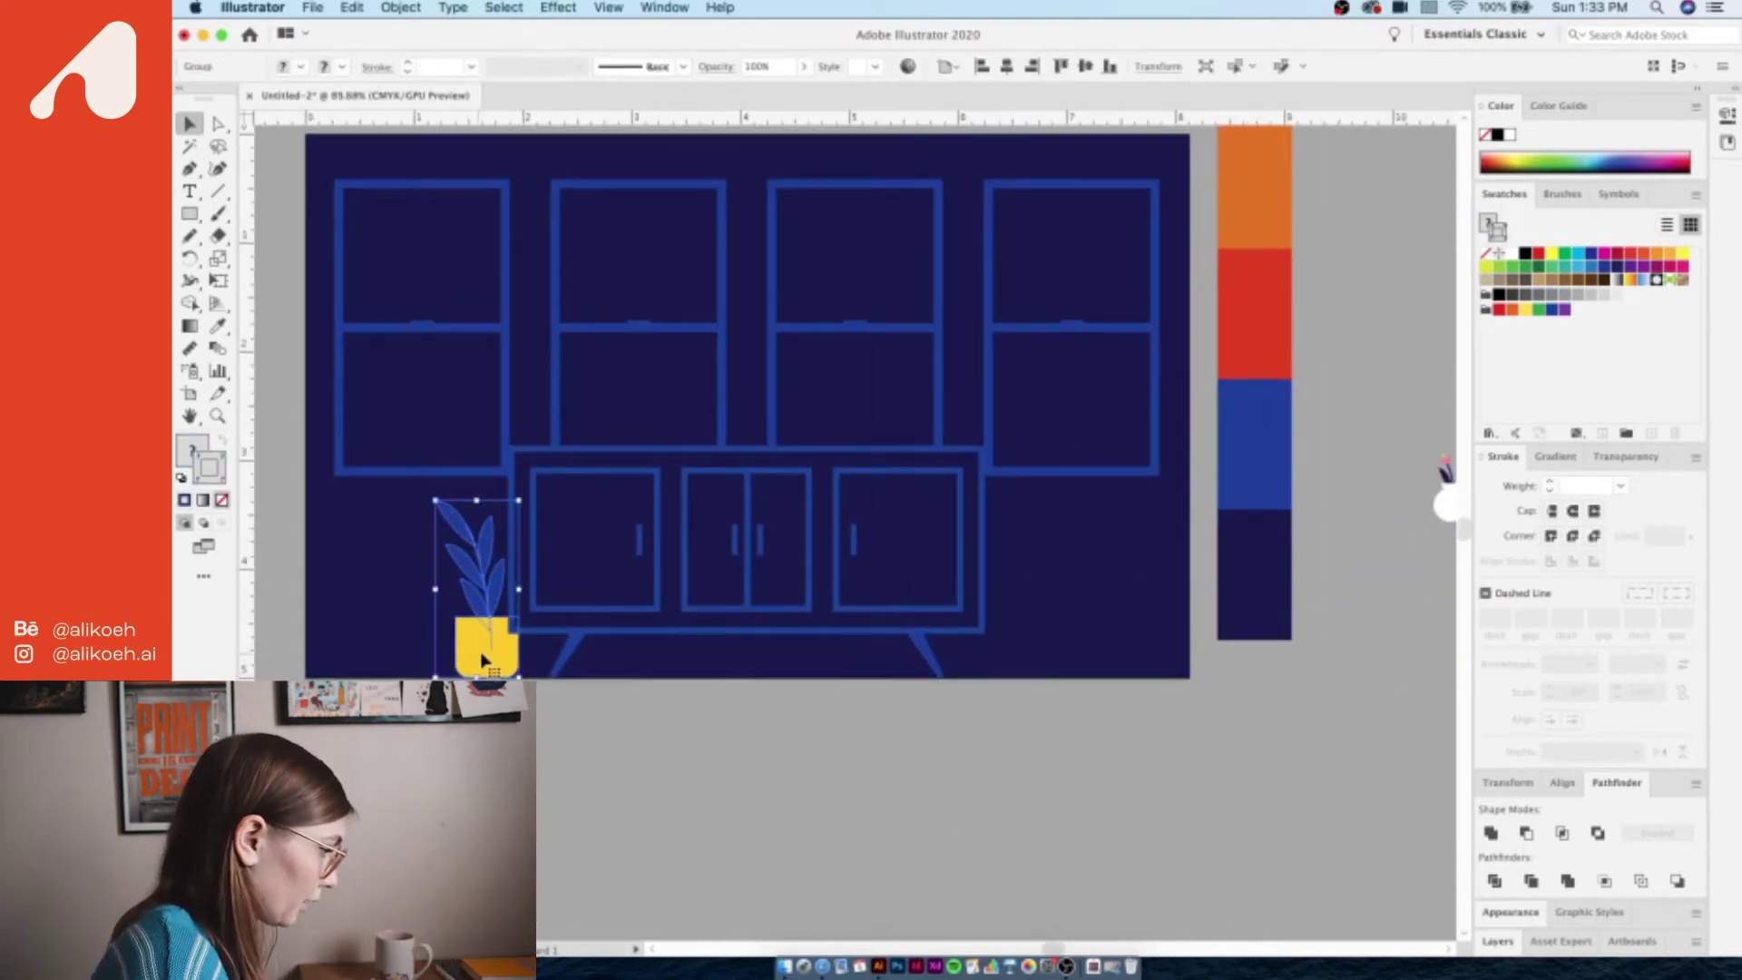
key(Left)
key(Left)
key(Left)
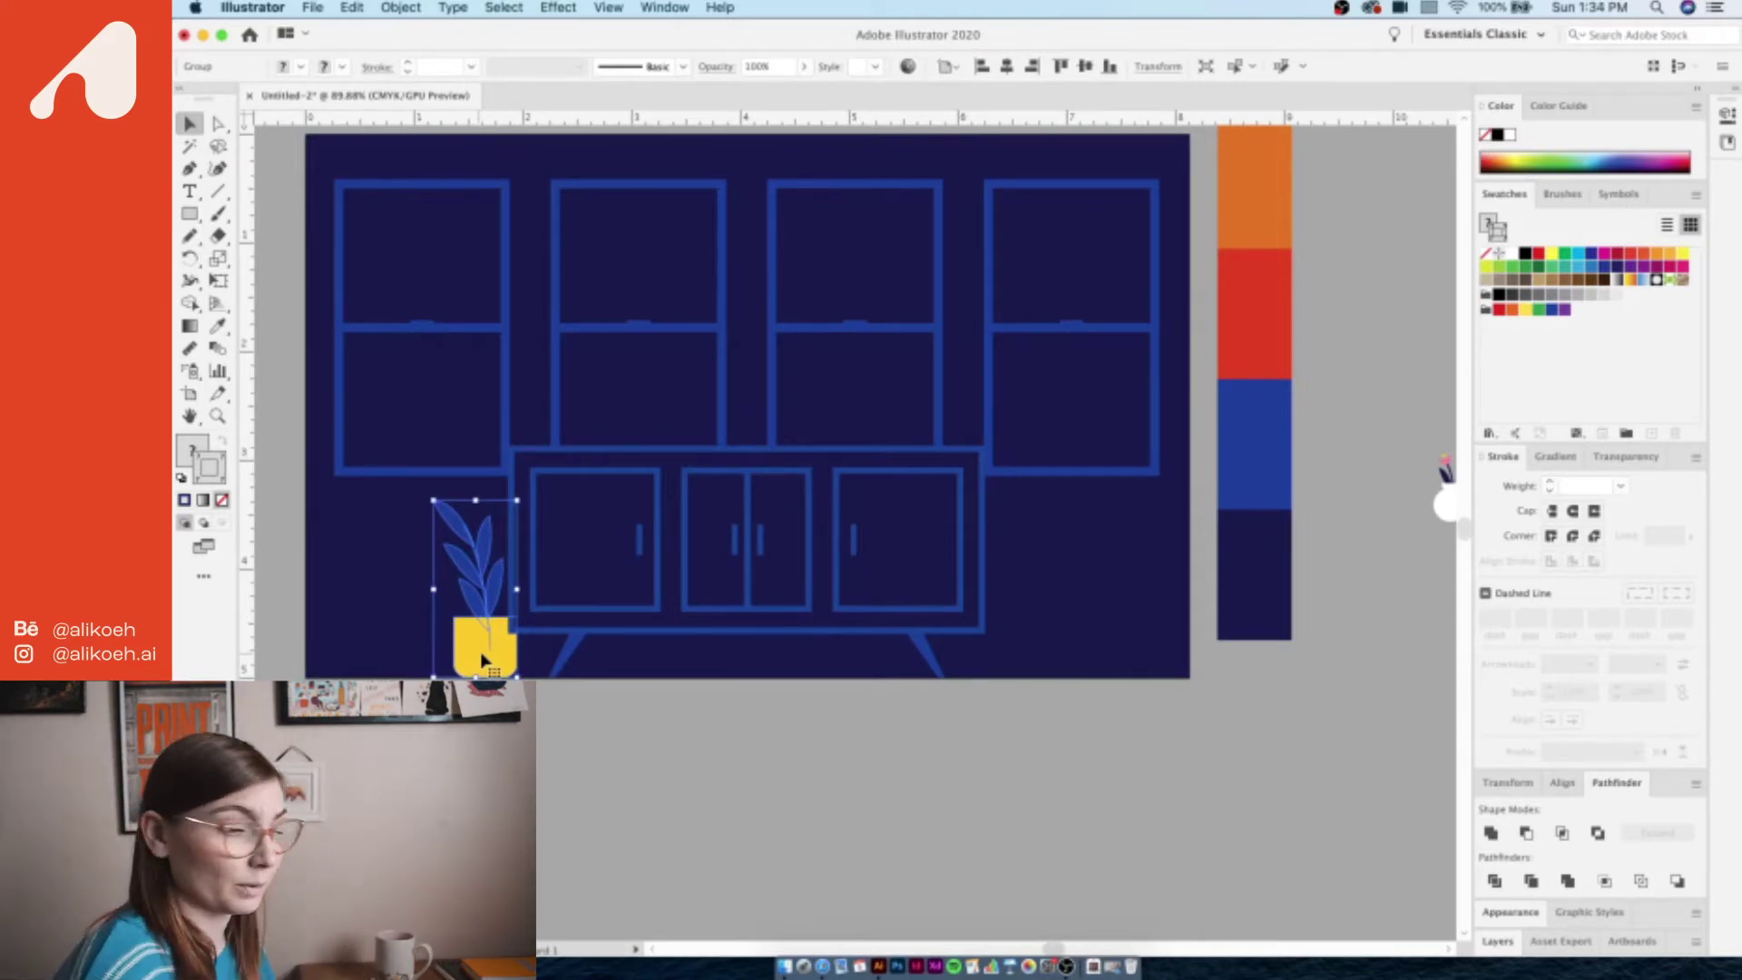
click(685, 816)
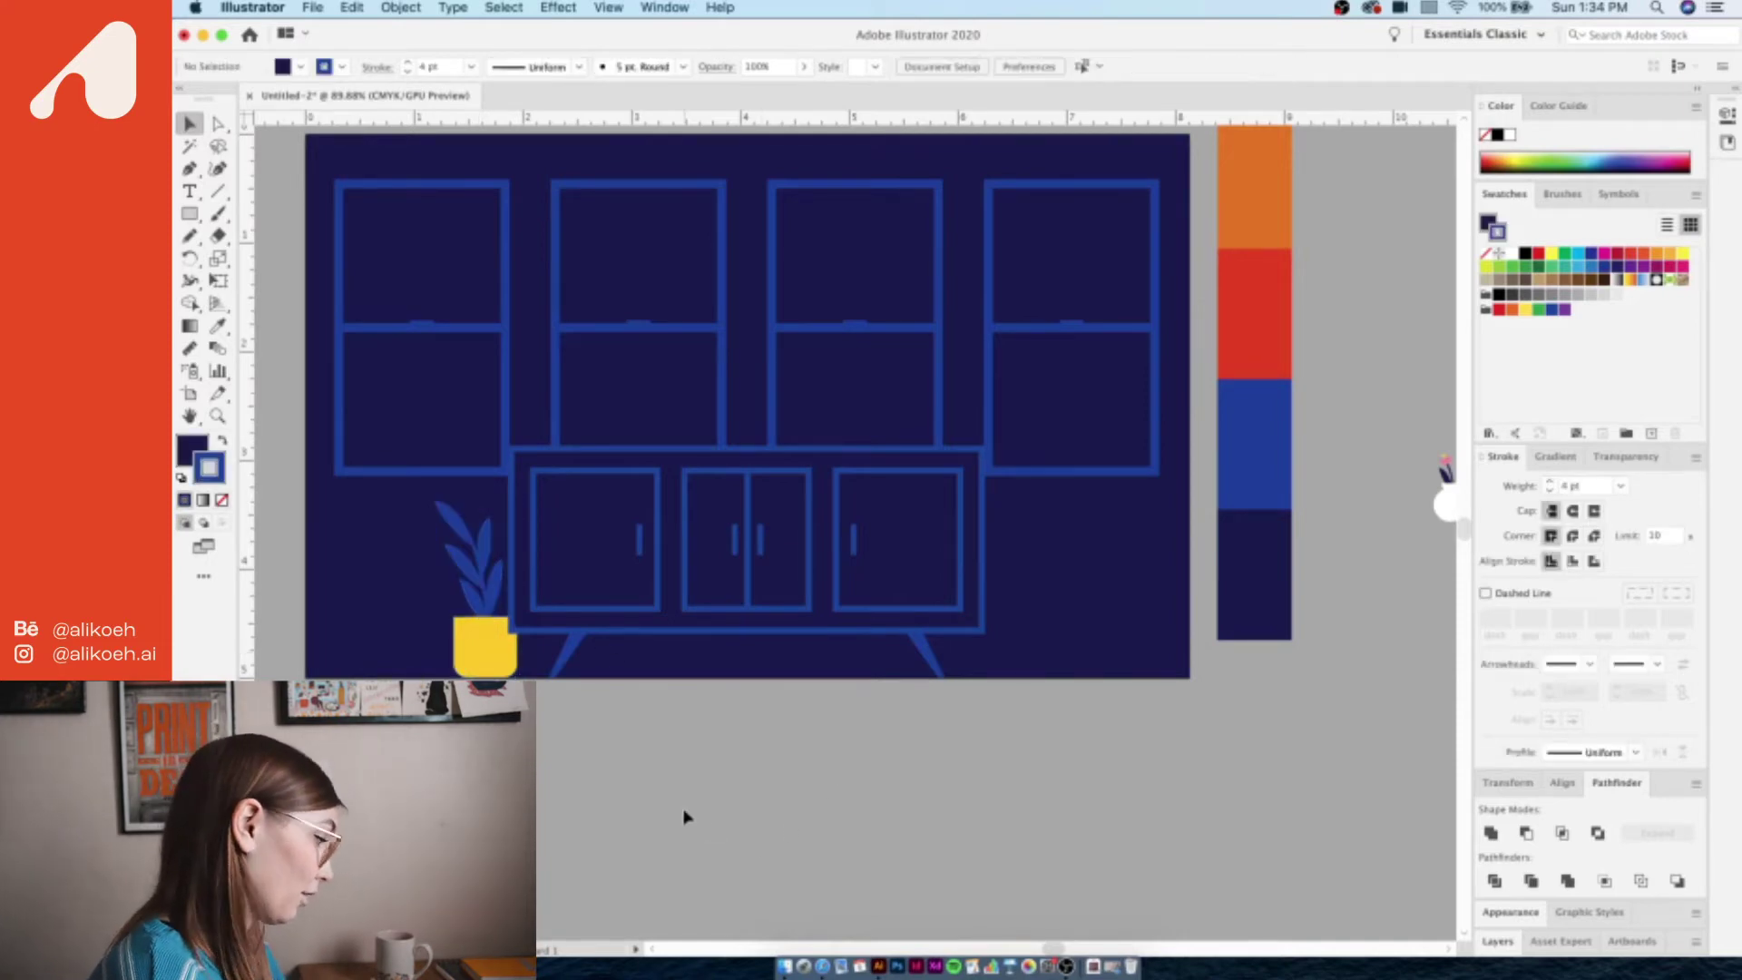
click(478, 632)
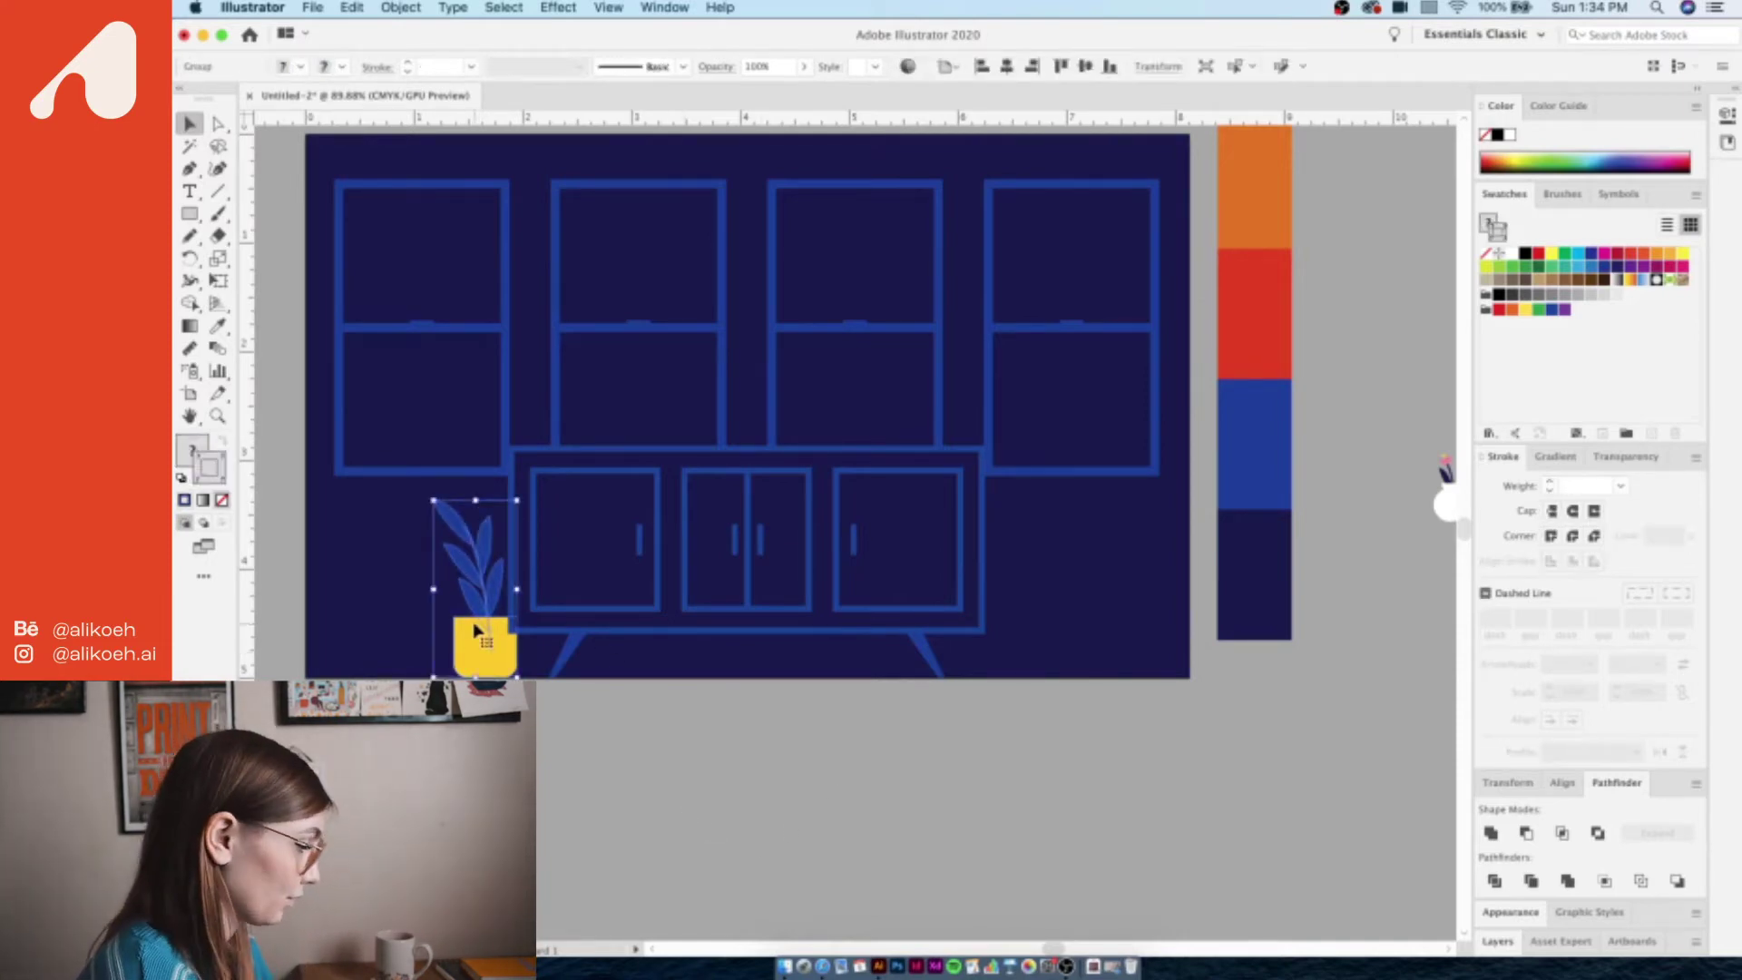
click(708, 728)
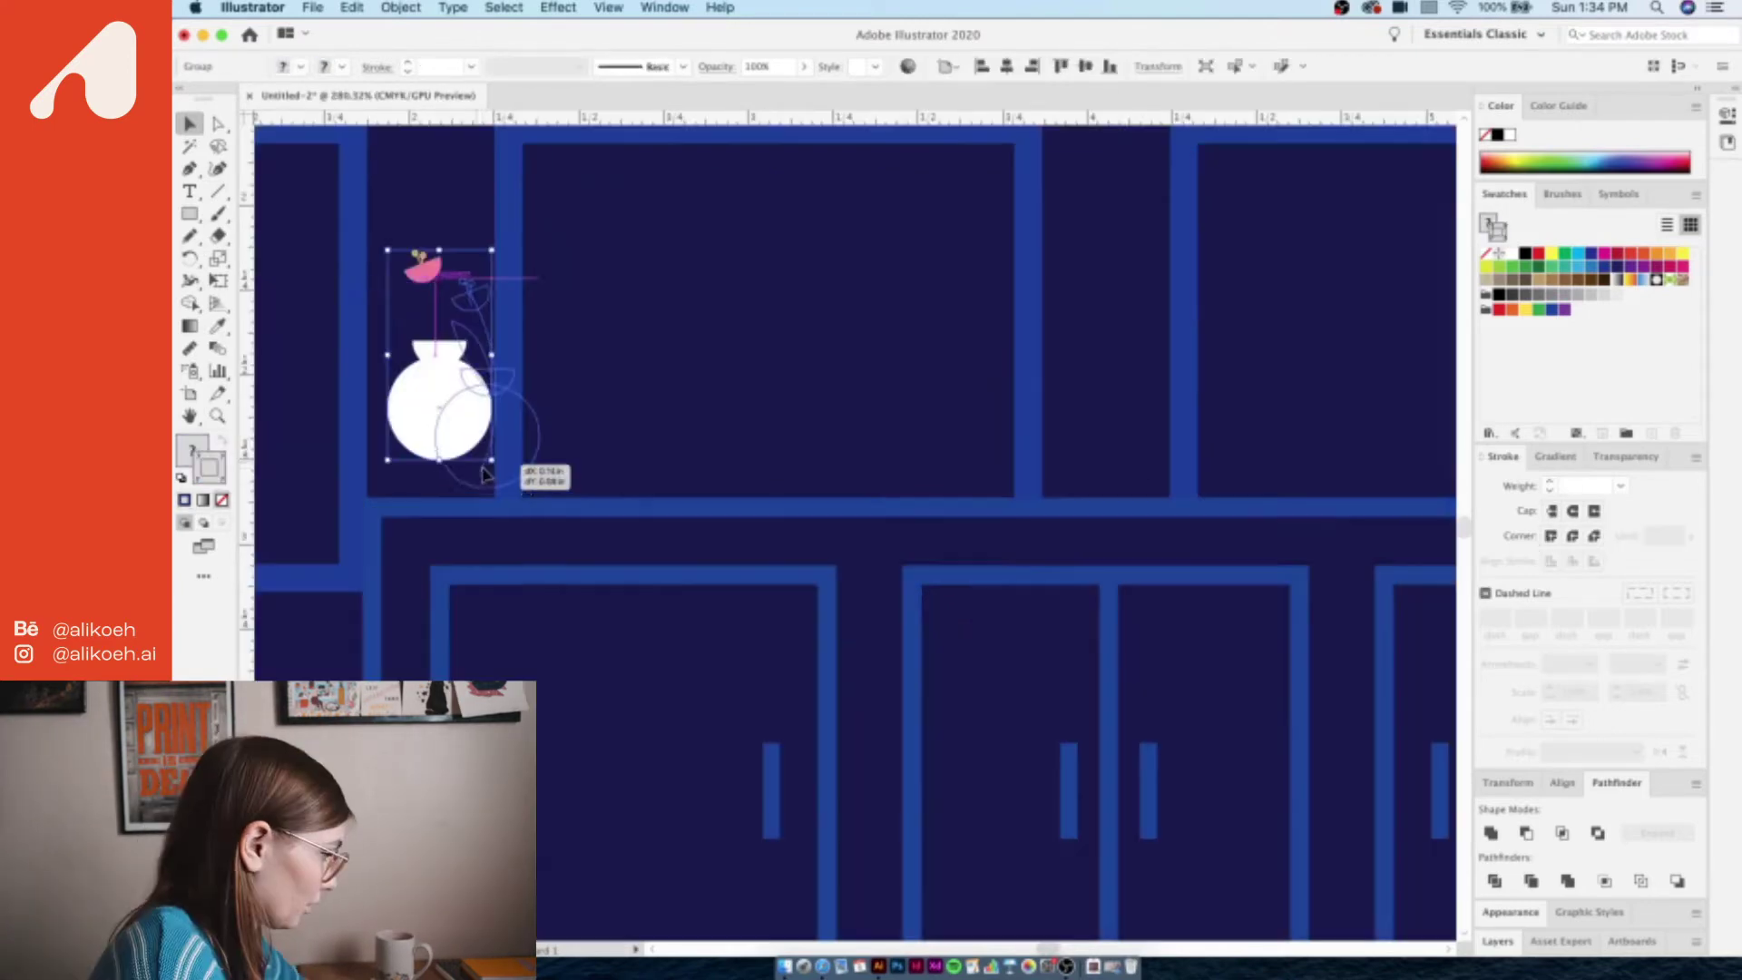
- Stand the white flower vase on the left end of the cabinet top and bring it to the front
mouse_move(508, 458)
mouse_down()
mouse_move(522, 472)
mouse_move(490, 479)
mouse_up()
scroll(490, 479, left, 4)
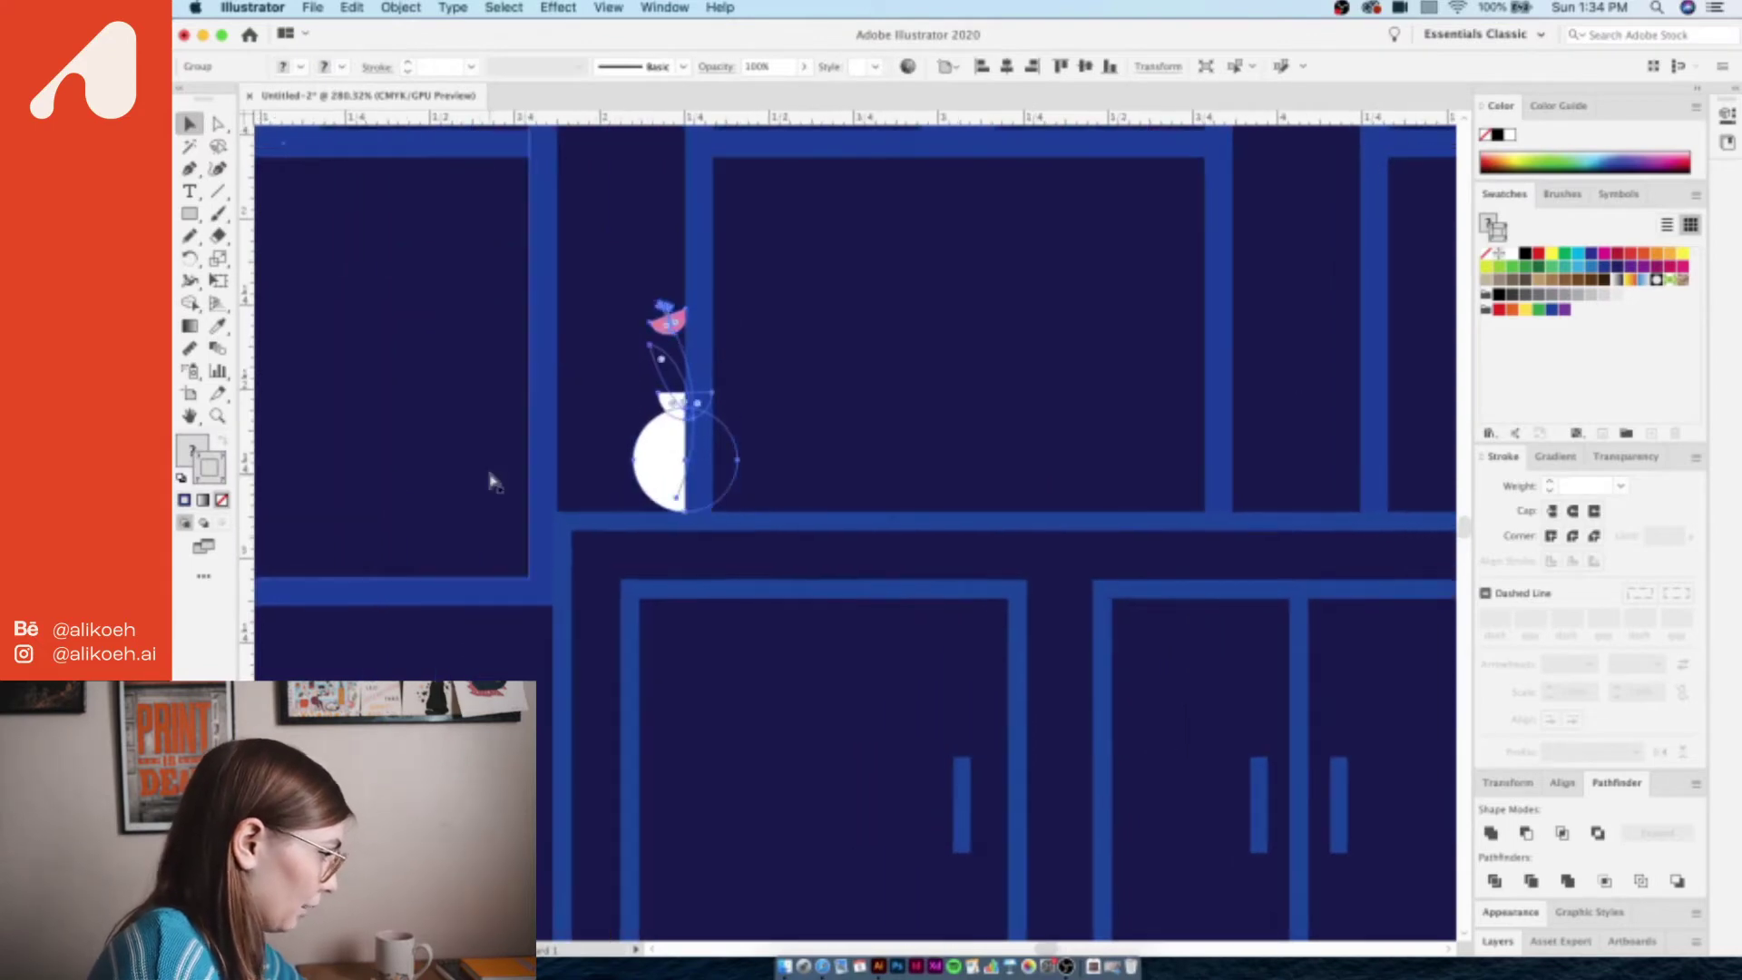
key(super+shift+bracketright)
- Recolour the vase's pink flower and the yellow plant pot with the palette's red
scroll(672, 417, up, 5)
double_click(627, 316)
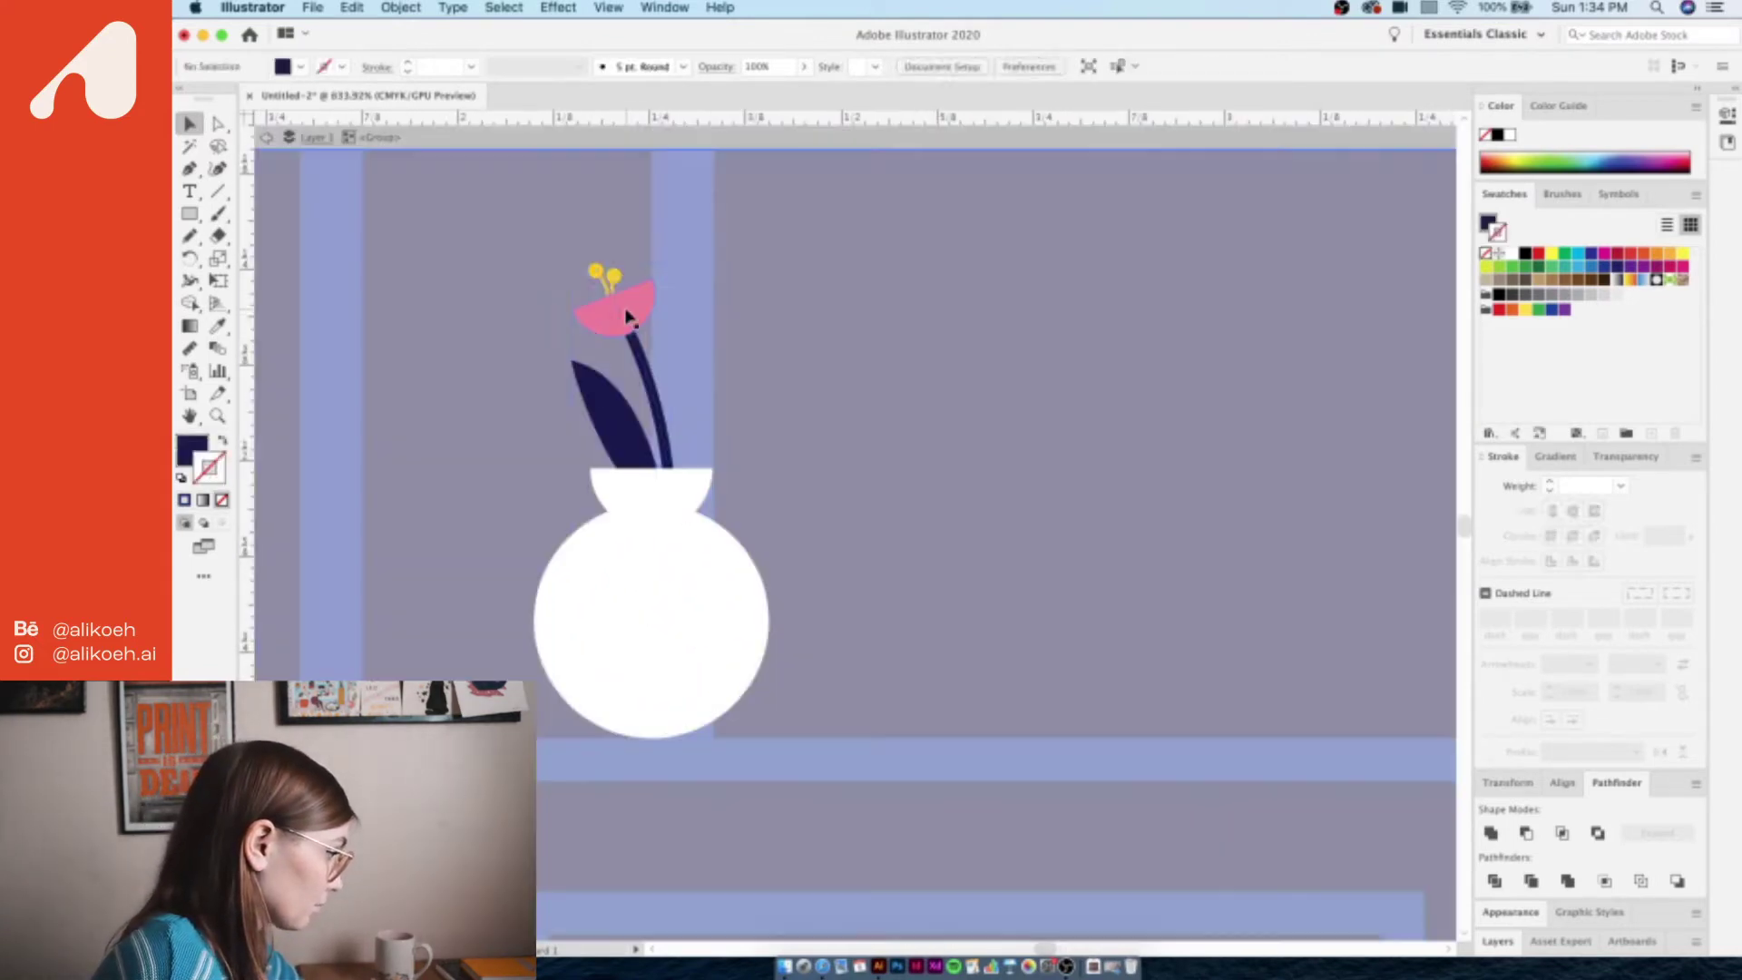
double_click(627, 317)
scroll(627, 317, down, 4)
double_click(627, 317)
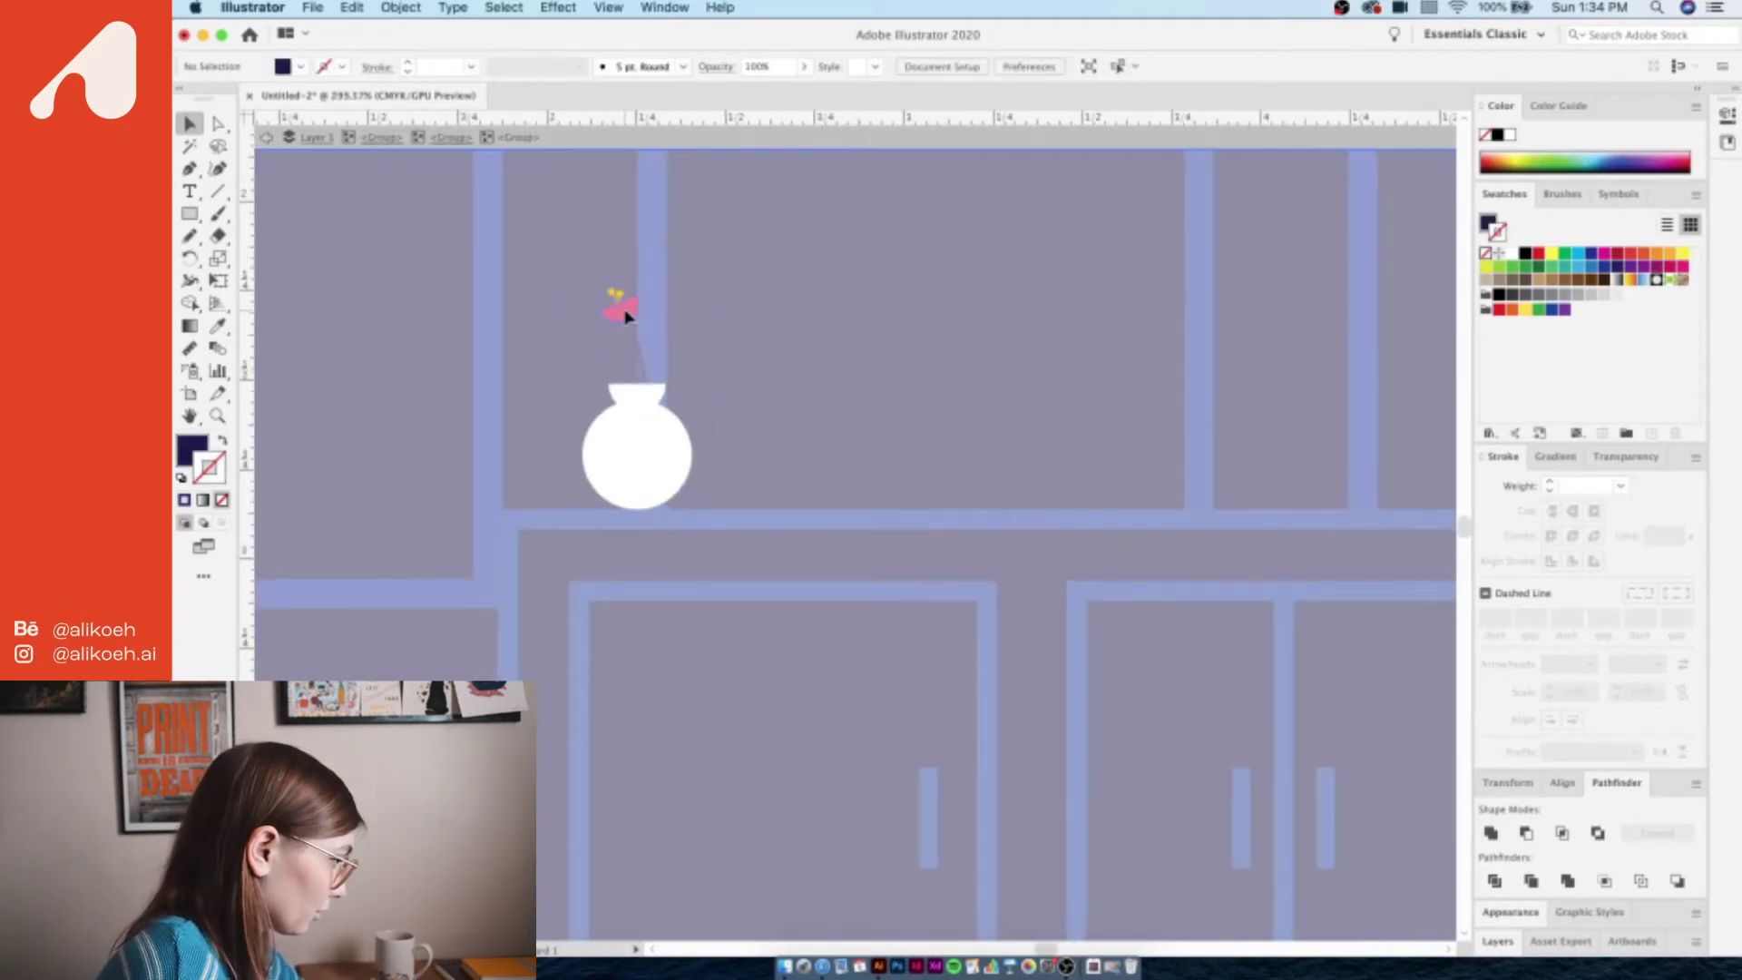
click(627, 317)
scroll(627, 316, down, 8)
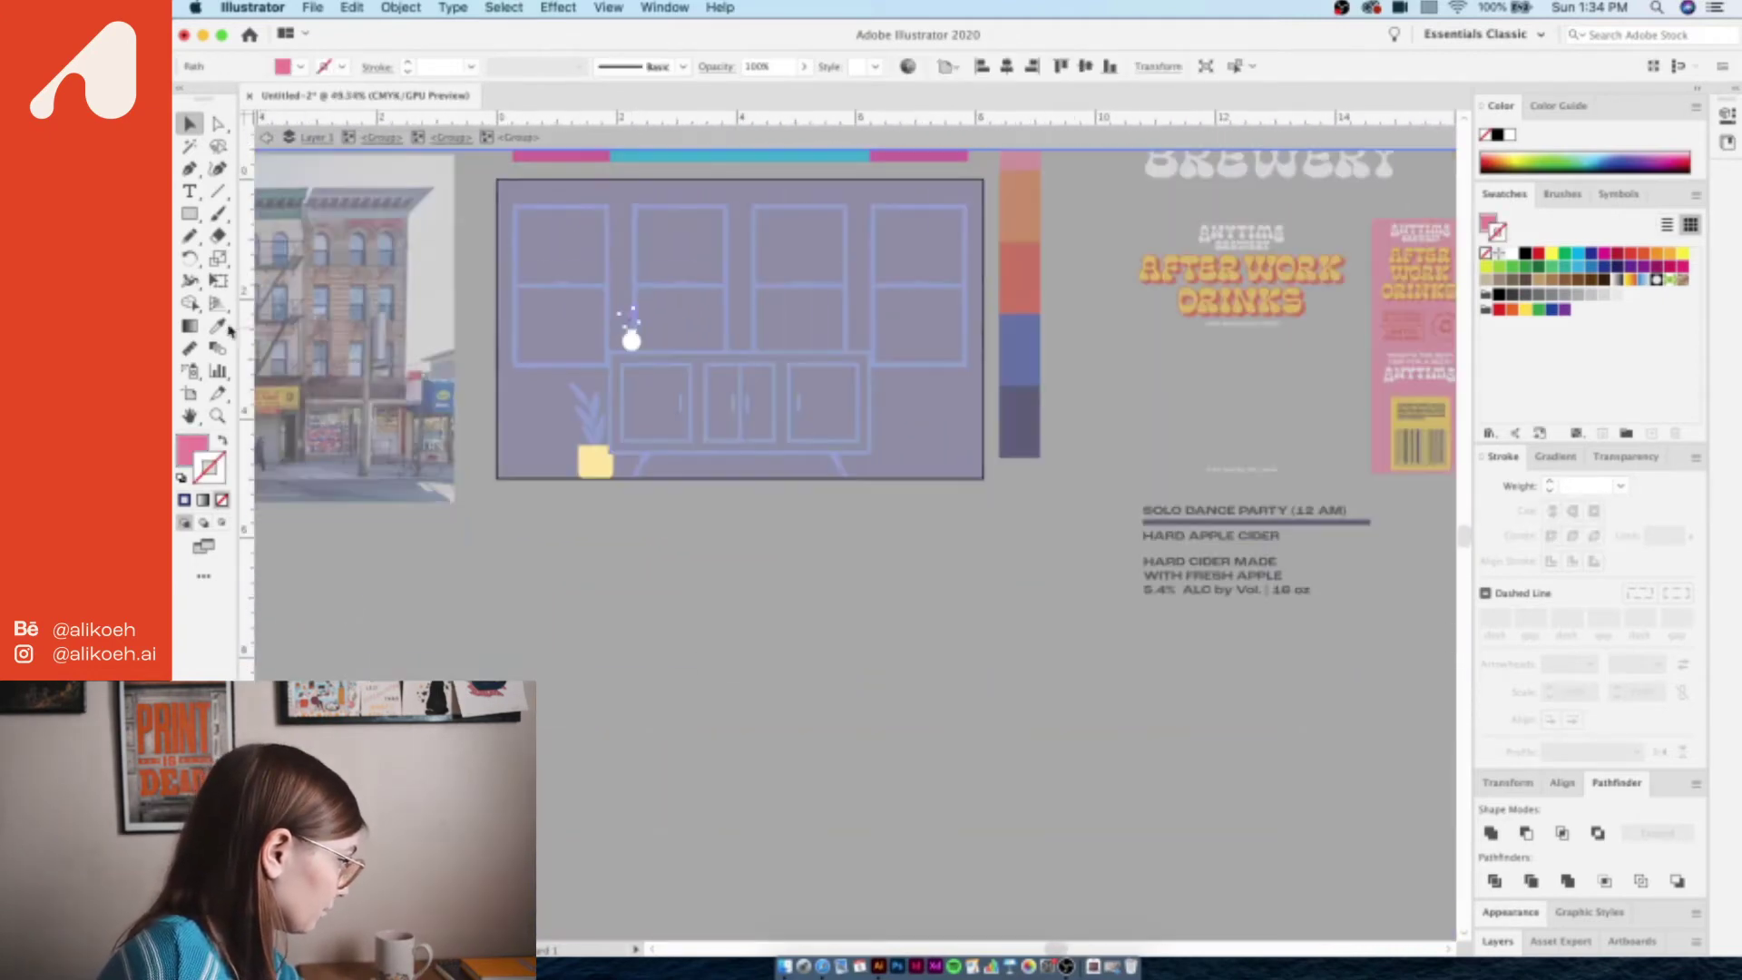
scroll(622, 350, up, 8)
key(Escape)
- Draw a thin red bar over the building photo's upper fire escape and slant it along the stair by shifting its top end right
scroll(849, 759, down, 10)
scroll(681, 886, up, 5)
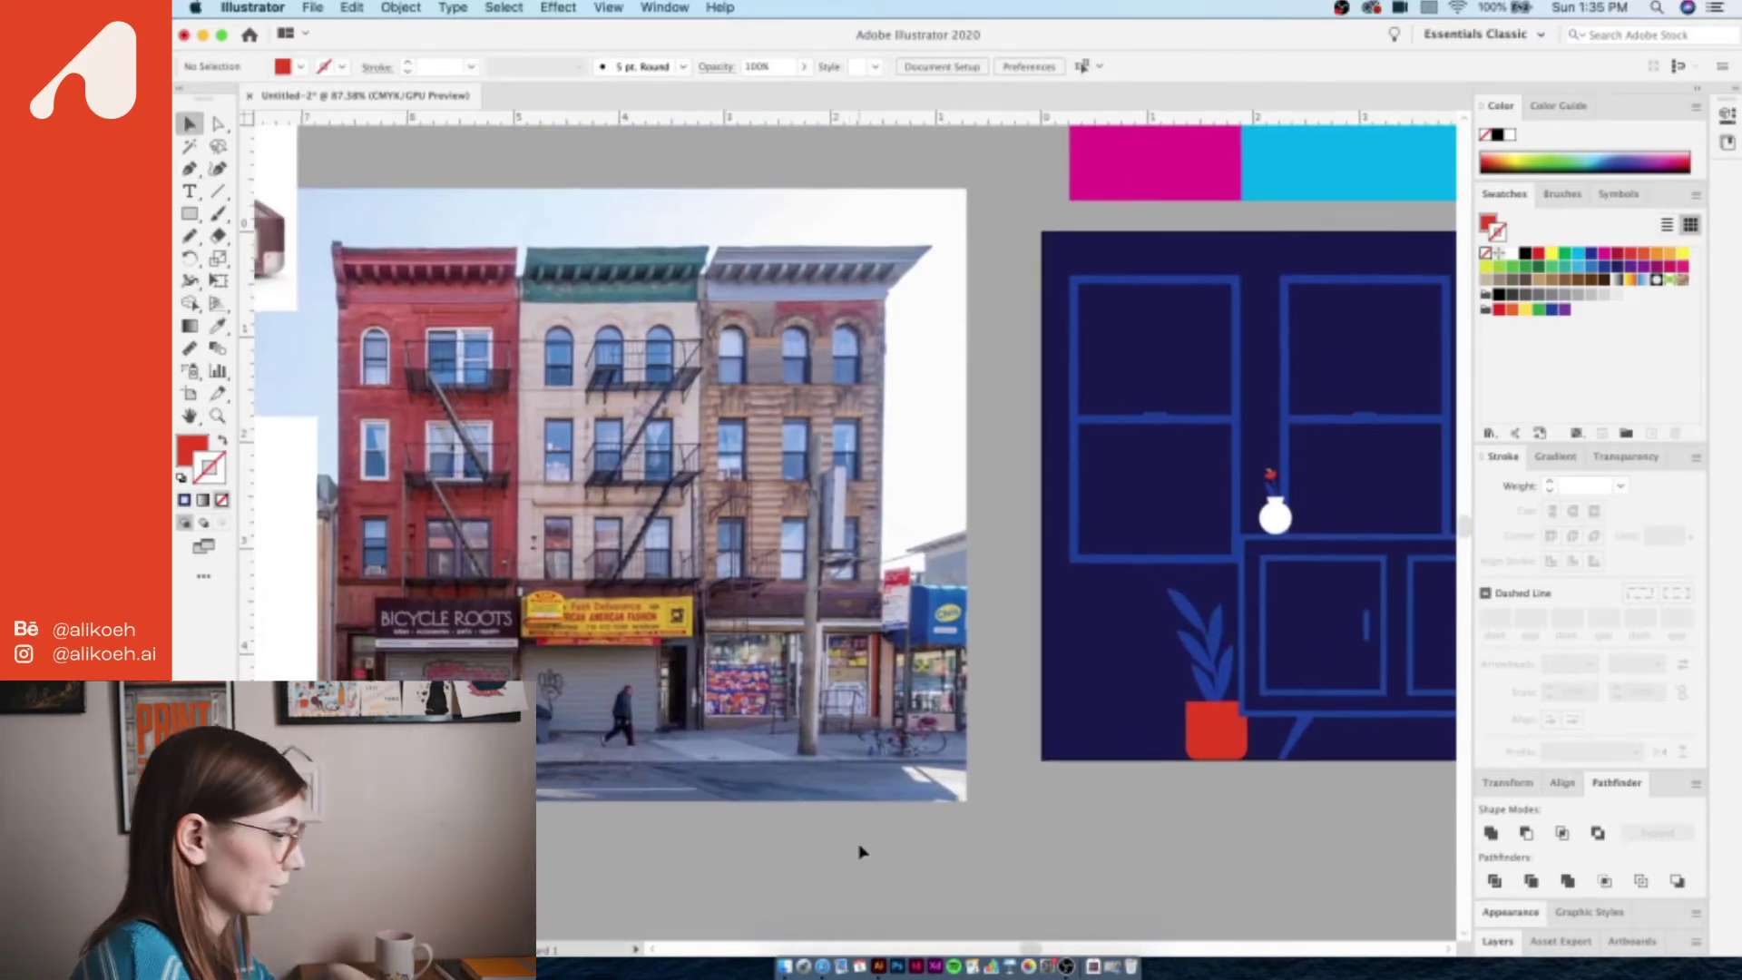
scroll(862, 851, right, 5)
scroll(862, 851, up, 3)
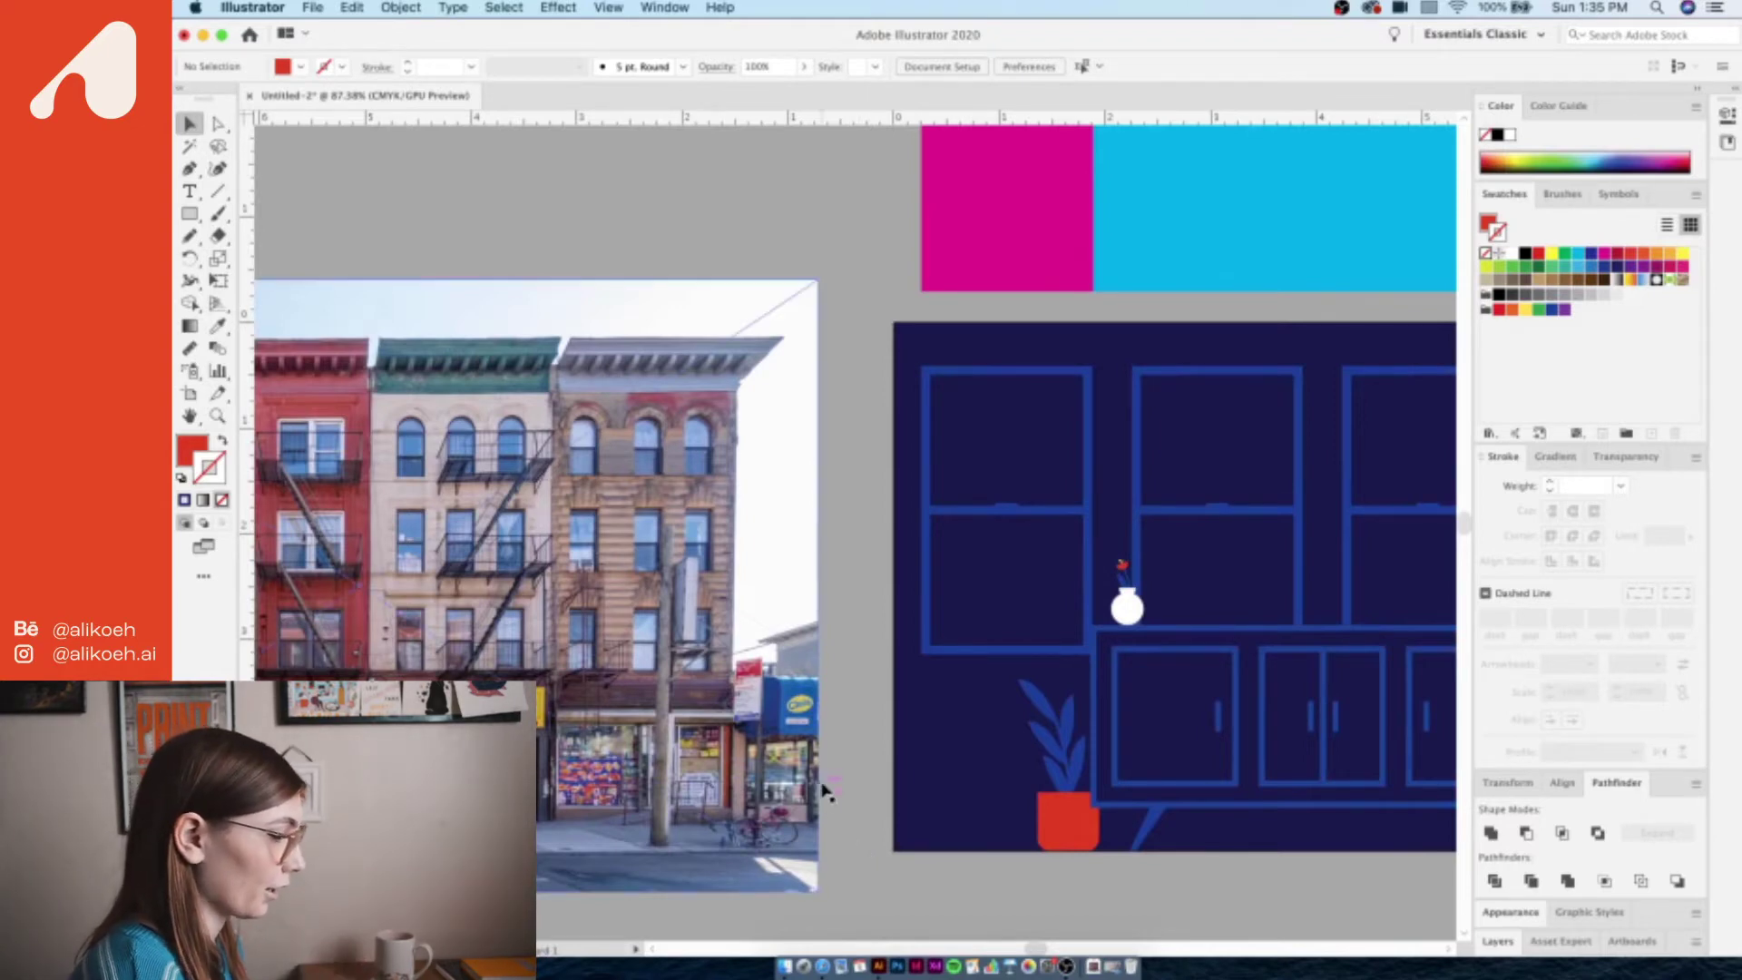
scroll(527, 548, up, 3)
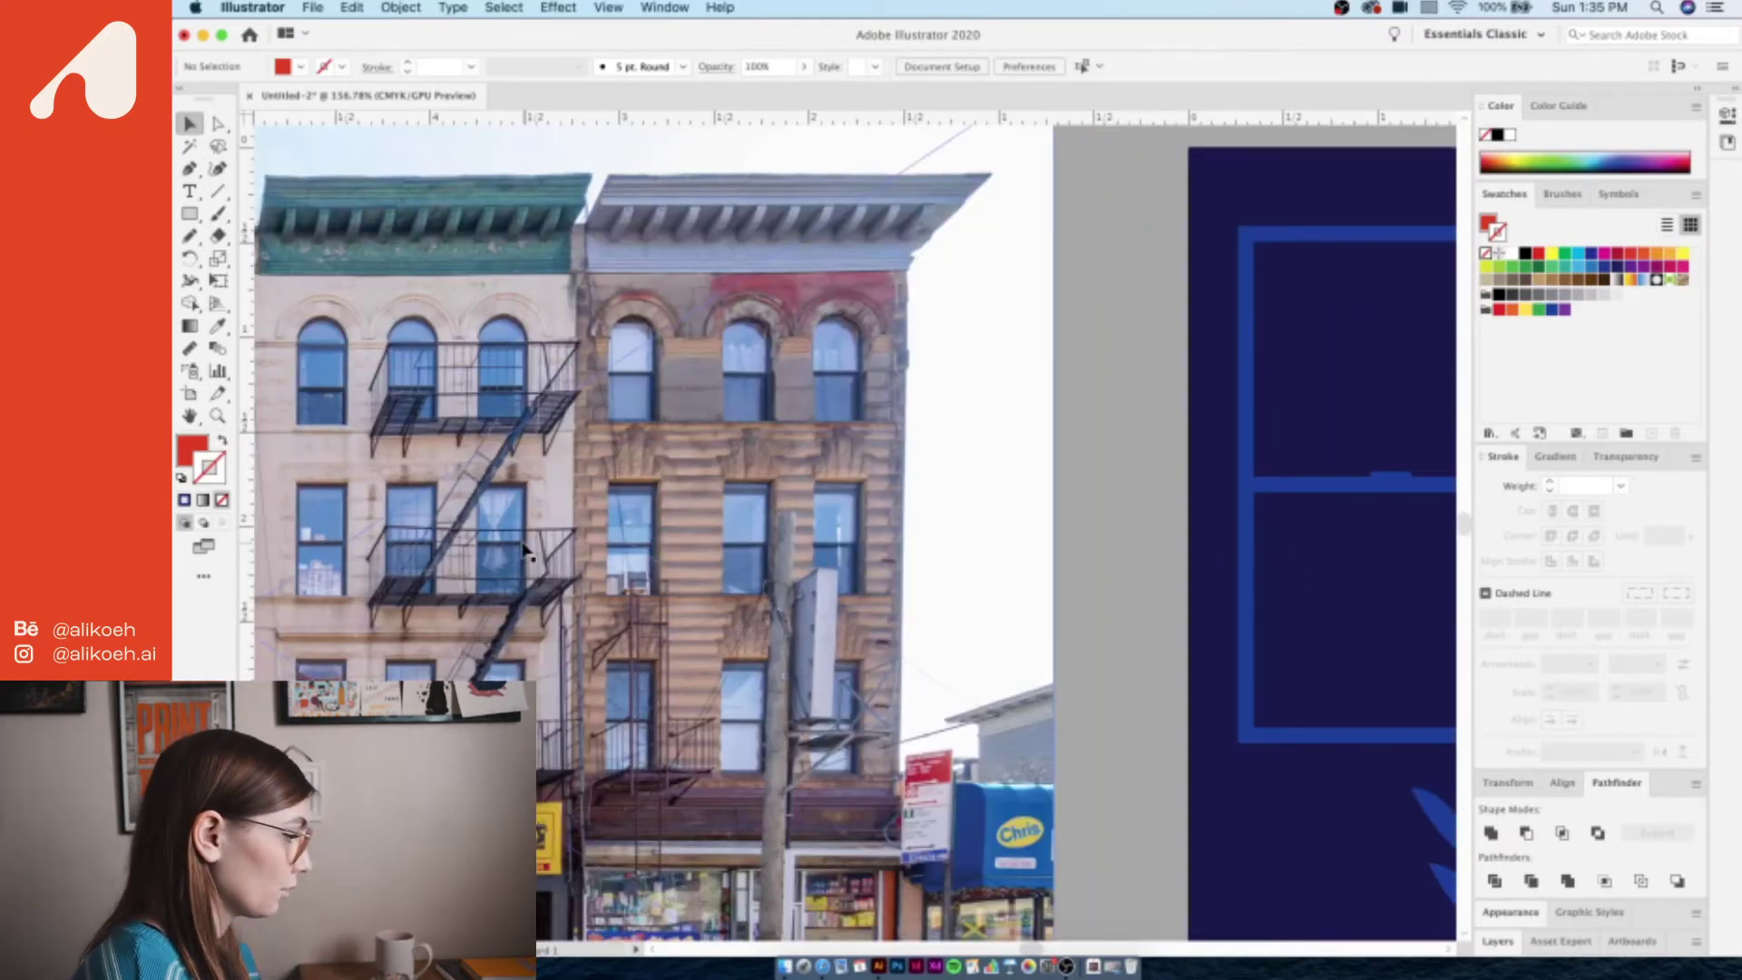
click(190, 213)
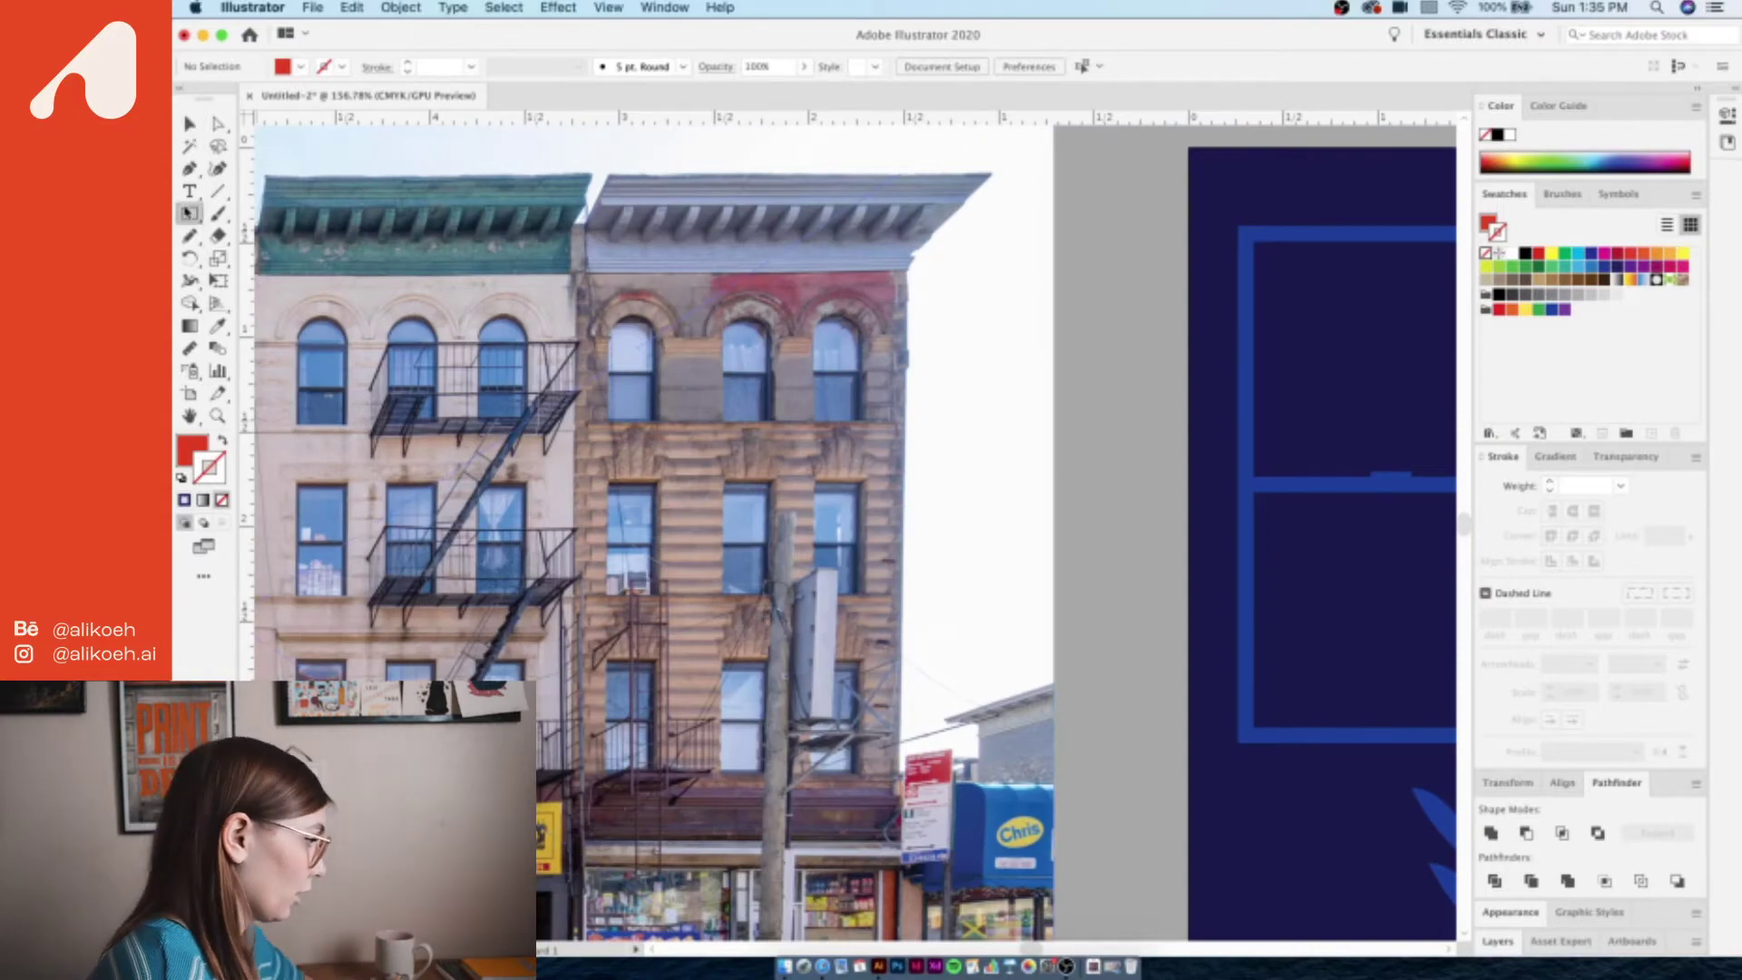
scroll(431, 555, up, 3)
scroll(849, 526, up, 2)
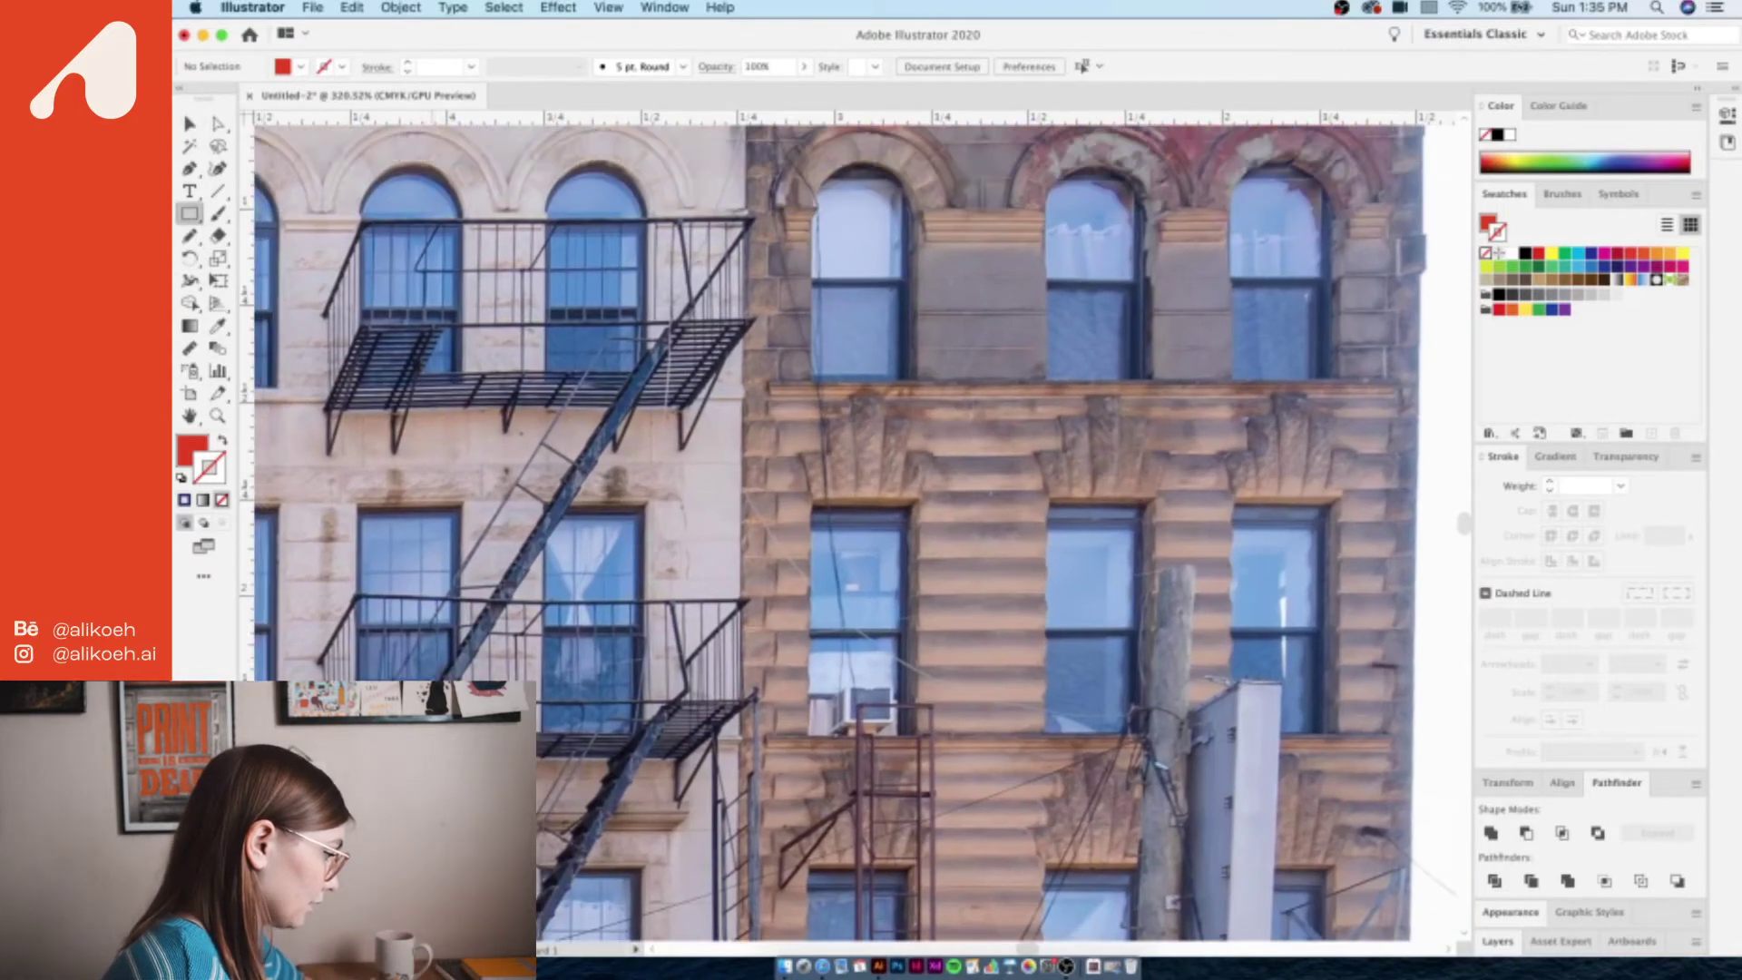
drag(433, 699, 439, 281)
click(218, 125)
click(442, 283)
drag(443, 288, 712, 319)
scroll(773, 445, left, 3)
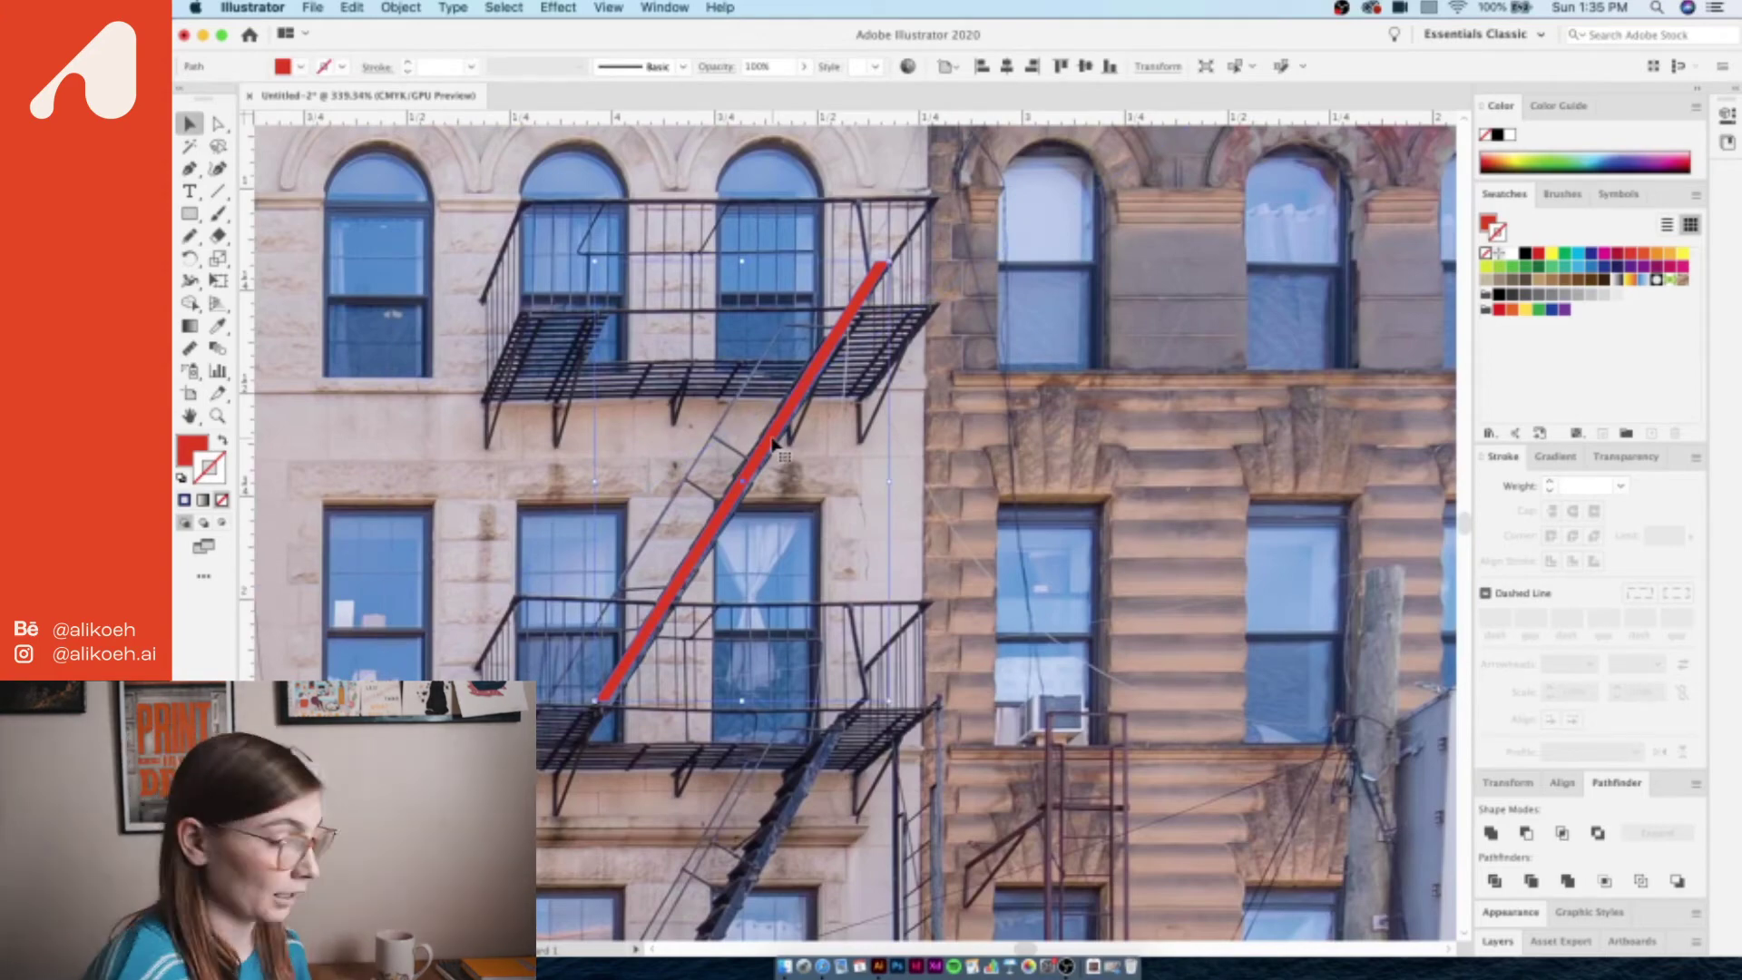
- Duplicate the slanted red bar to the left, over the fire-escape stair's other rail
scroll(773, 444, up, 3)
drag(773, 445, 701, 431)
scroll(577, 545, up, 2)
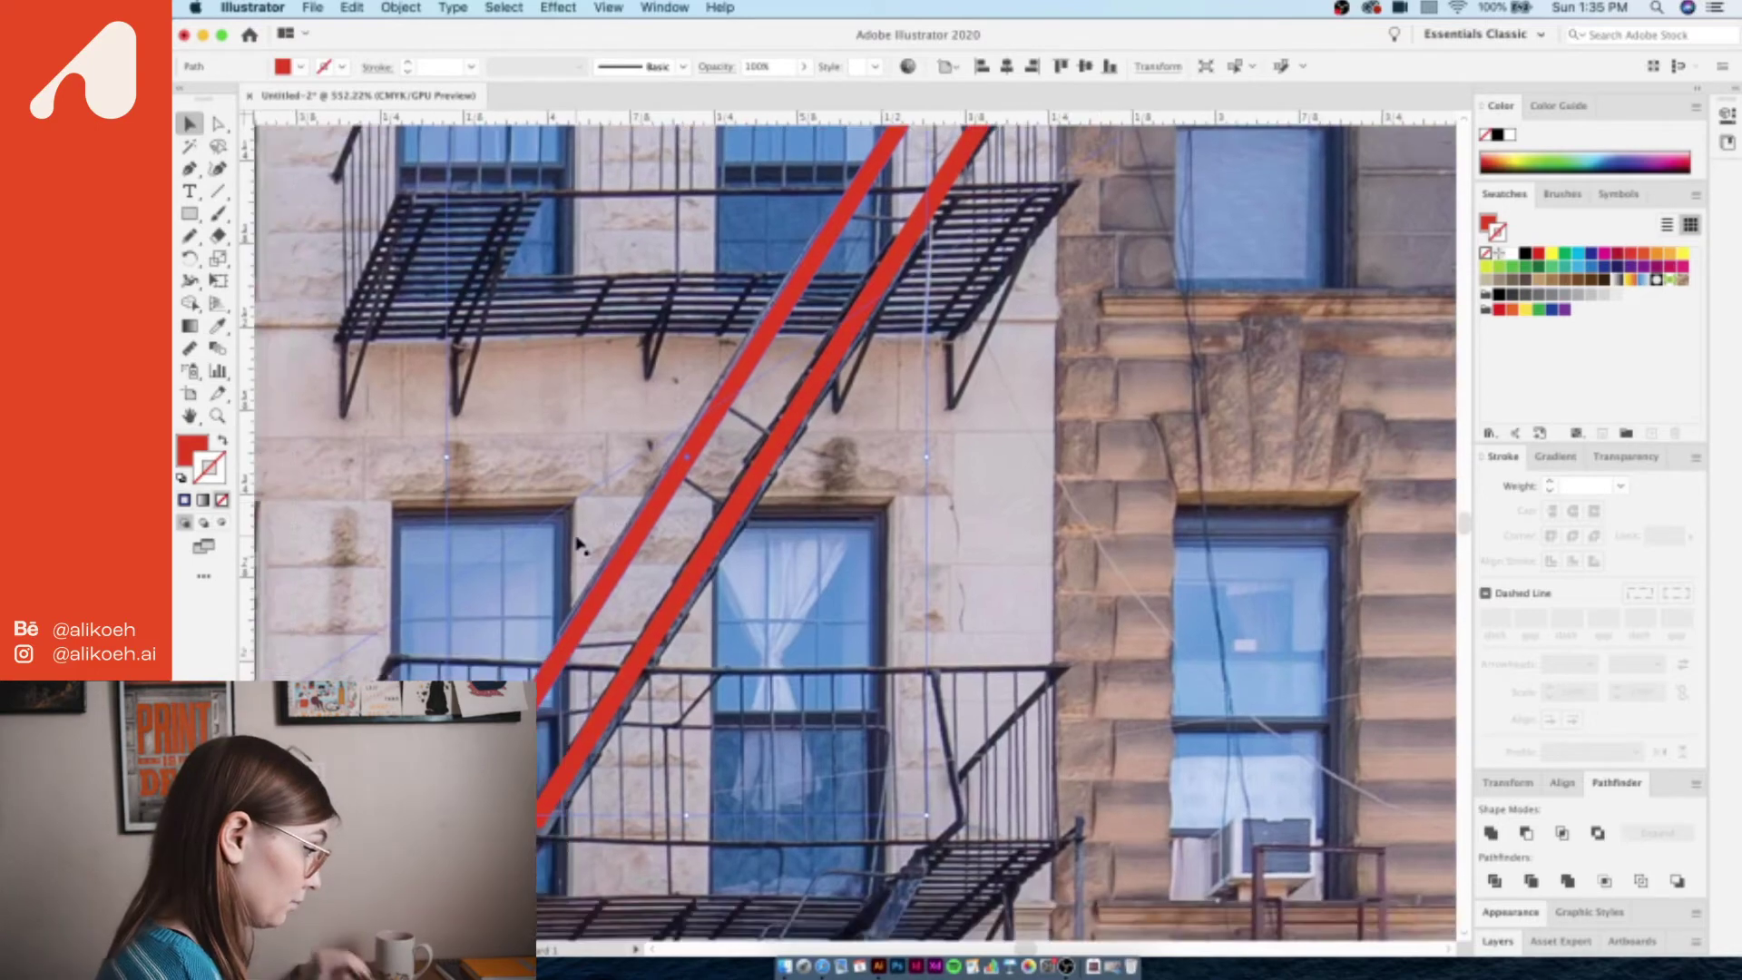
- Draw a short horizontal line across the left rail near its lower end with the Pen tool and place a copy near its upper end
click(189, 168)
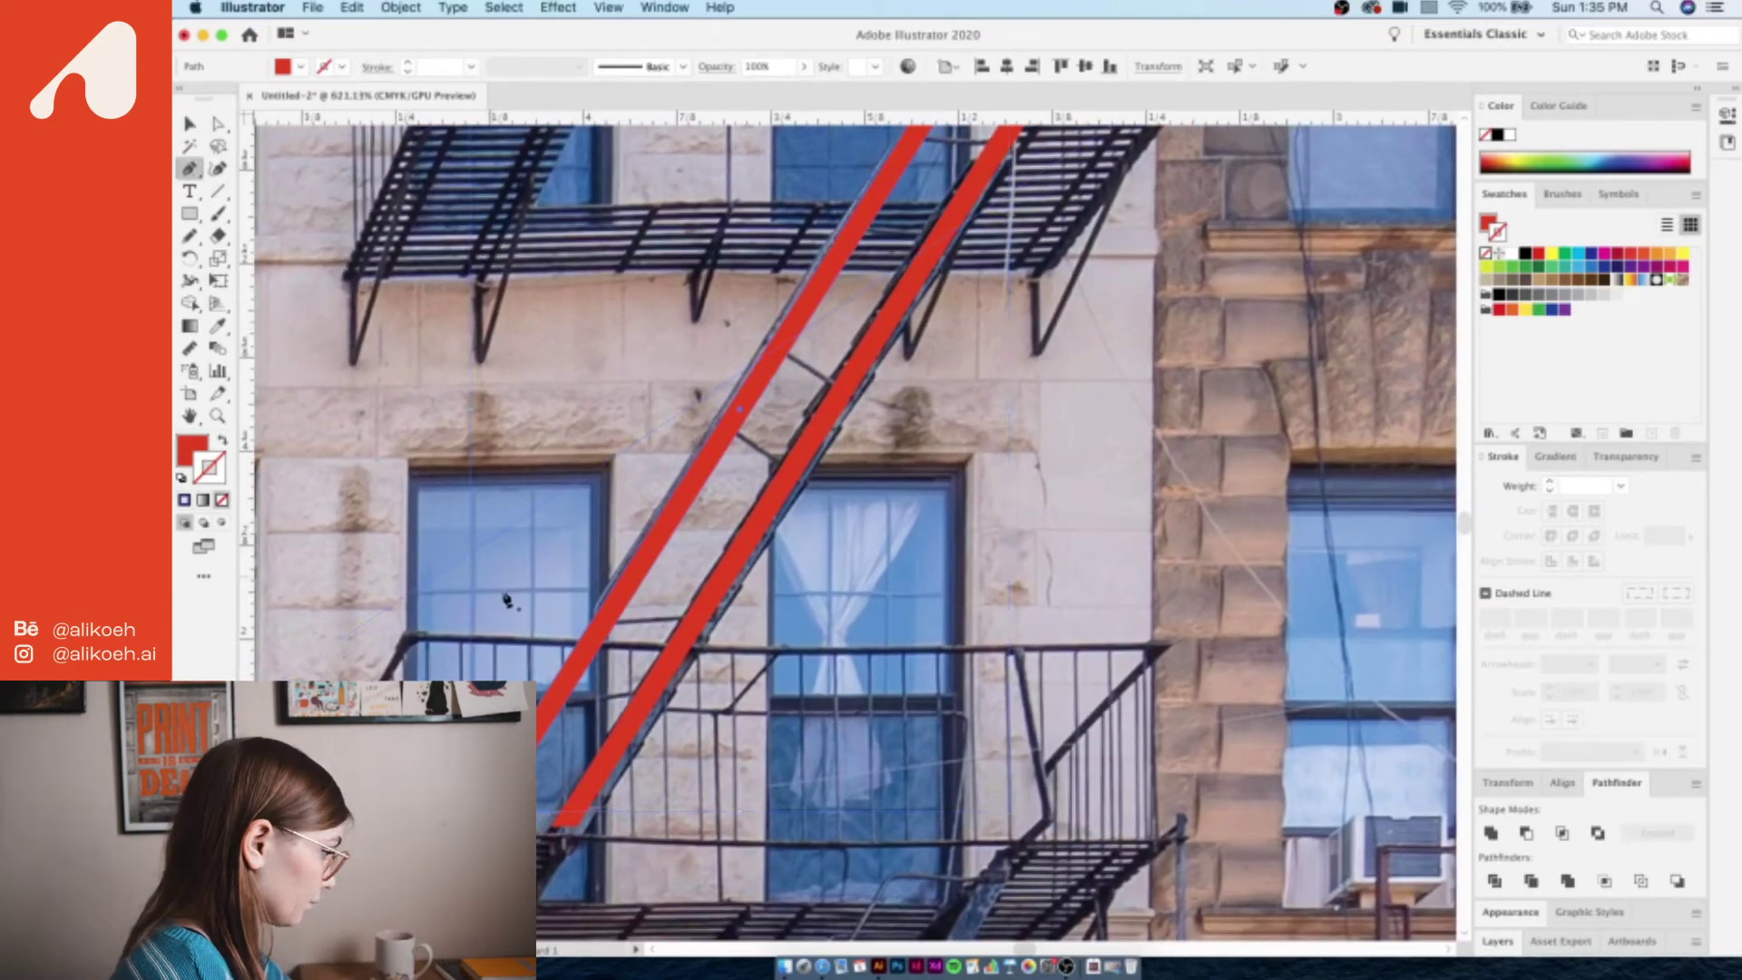
click(876, 635)
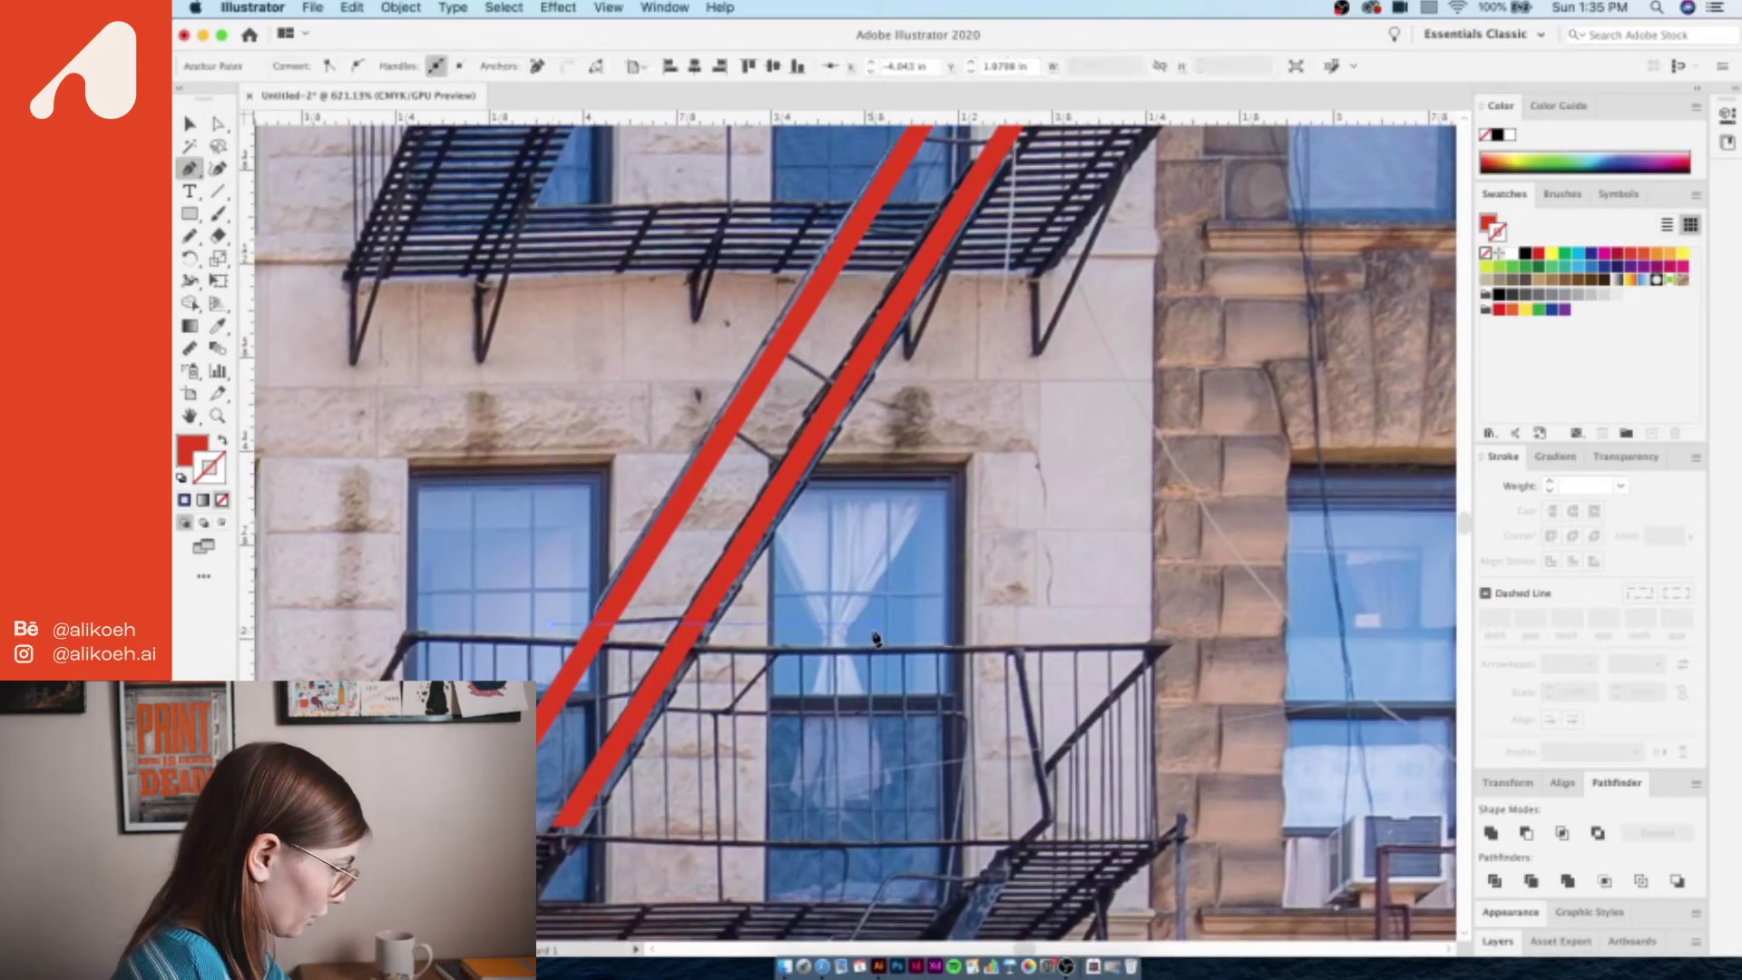
click(189, 125)
scroll(845, 399, up, 4)
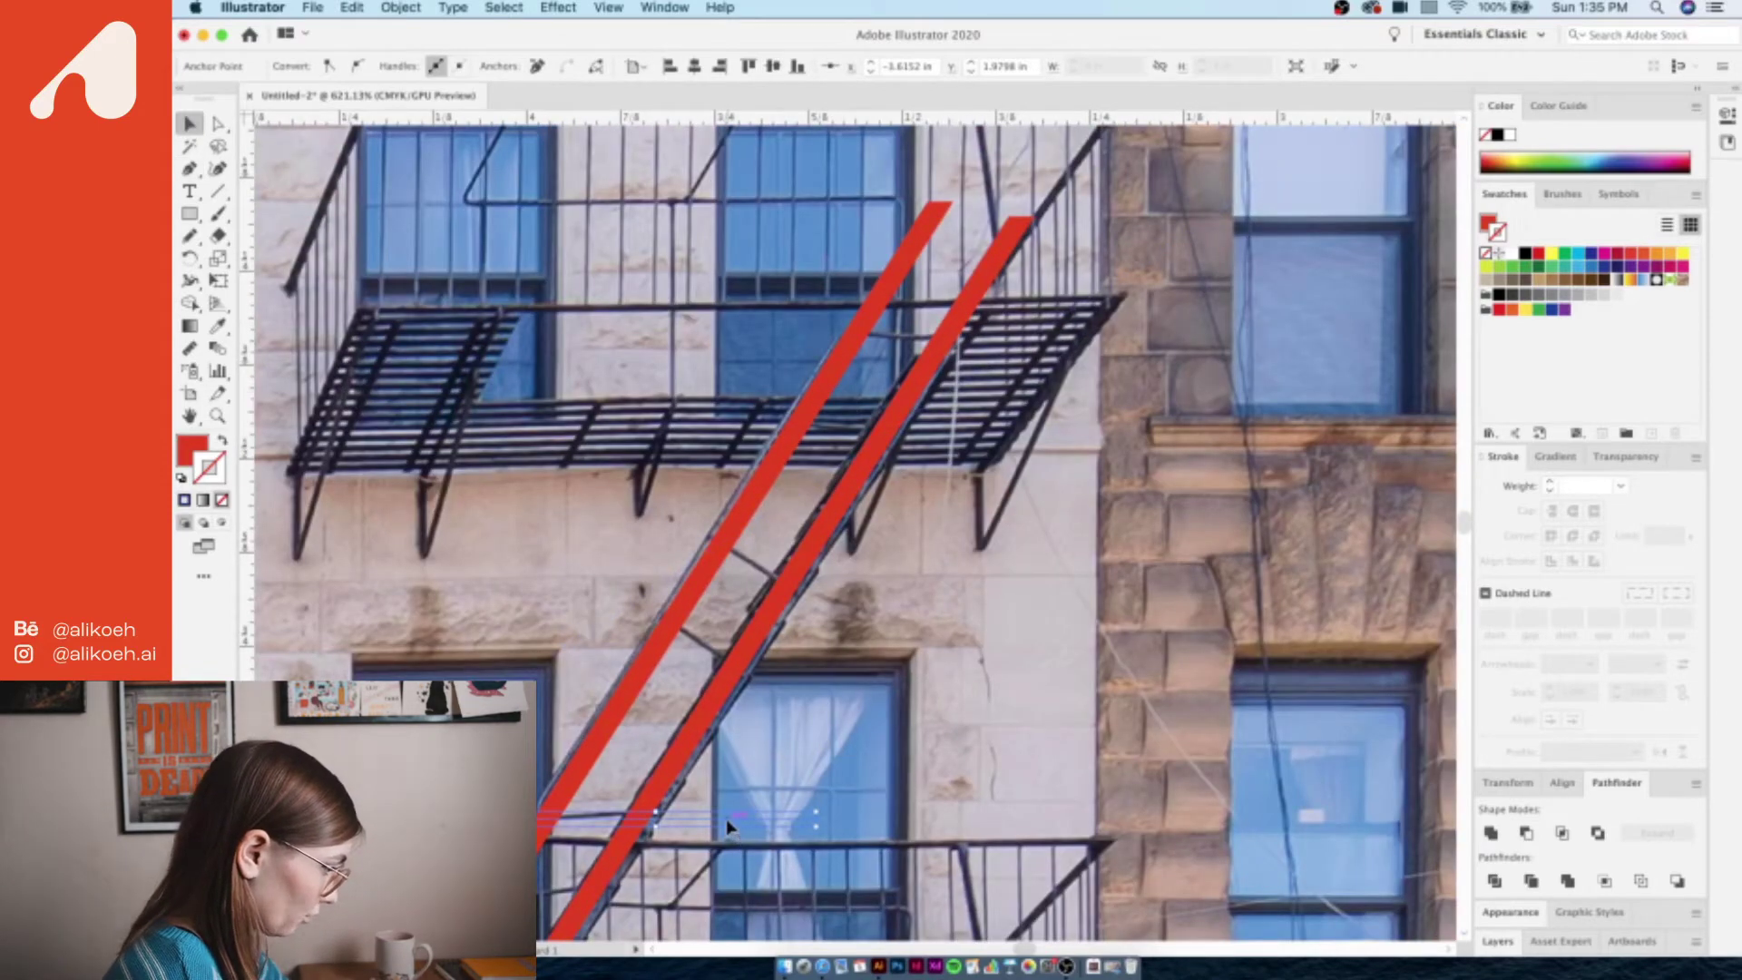
click(1007, 343)
scroll(936, 385, down, 2)
scroll(936, 386, left, 2)
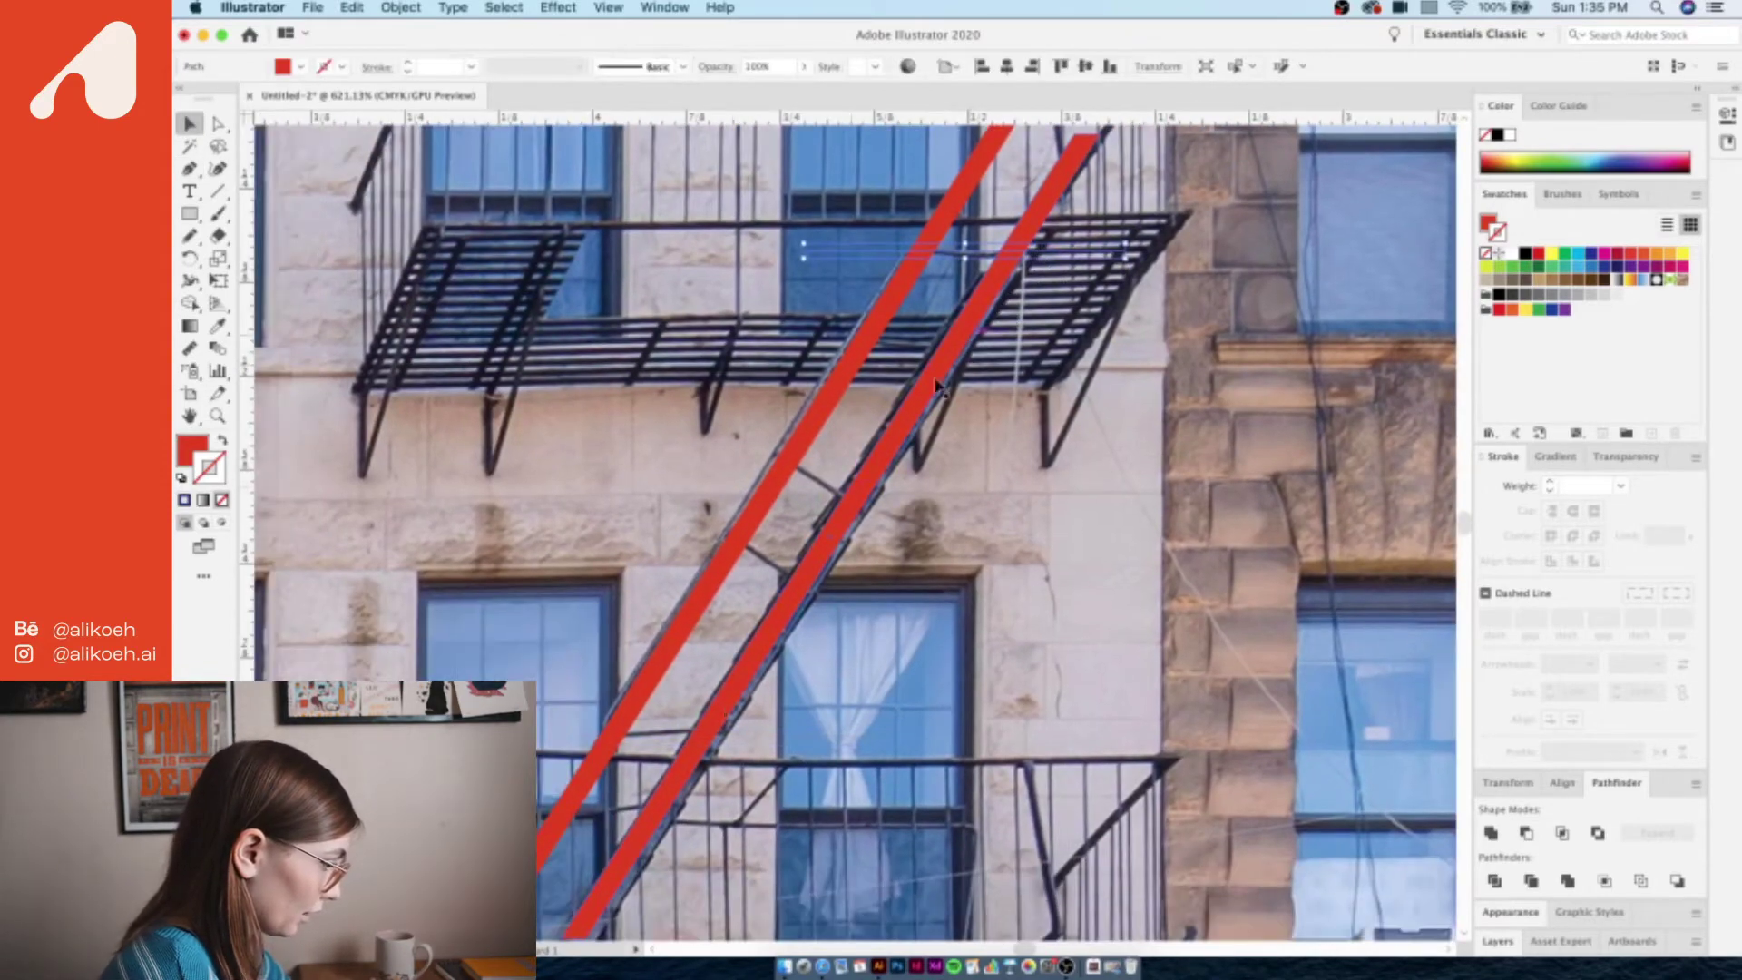
- Trim the left red rail at the two horizontal lines and remove the leftover pieces
scroll(642, 768, down, 5)
key(a)
key(ctrl+z)
scroll(428, 436, up, 5)
- Open the shortened rail by removing its right edge, and swap its red fill for a 1 pt stroke
key(p)
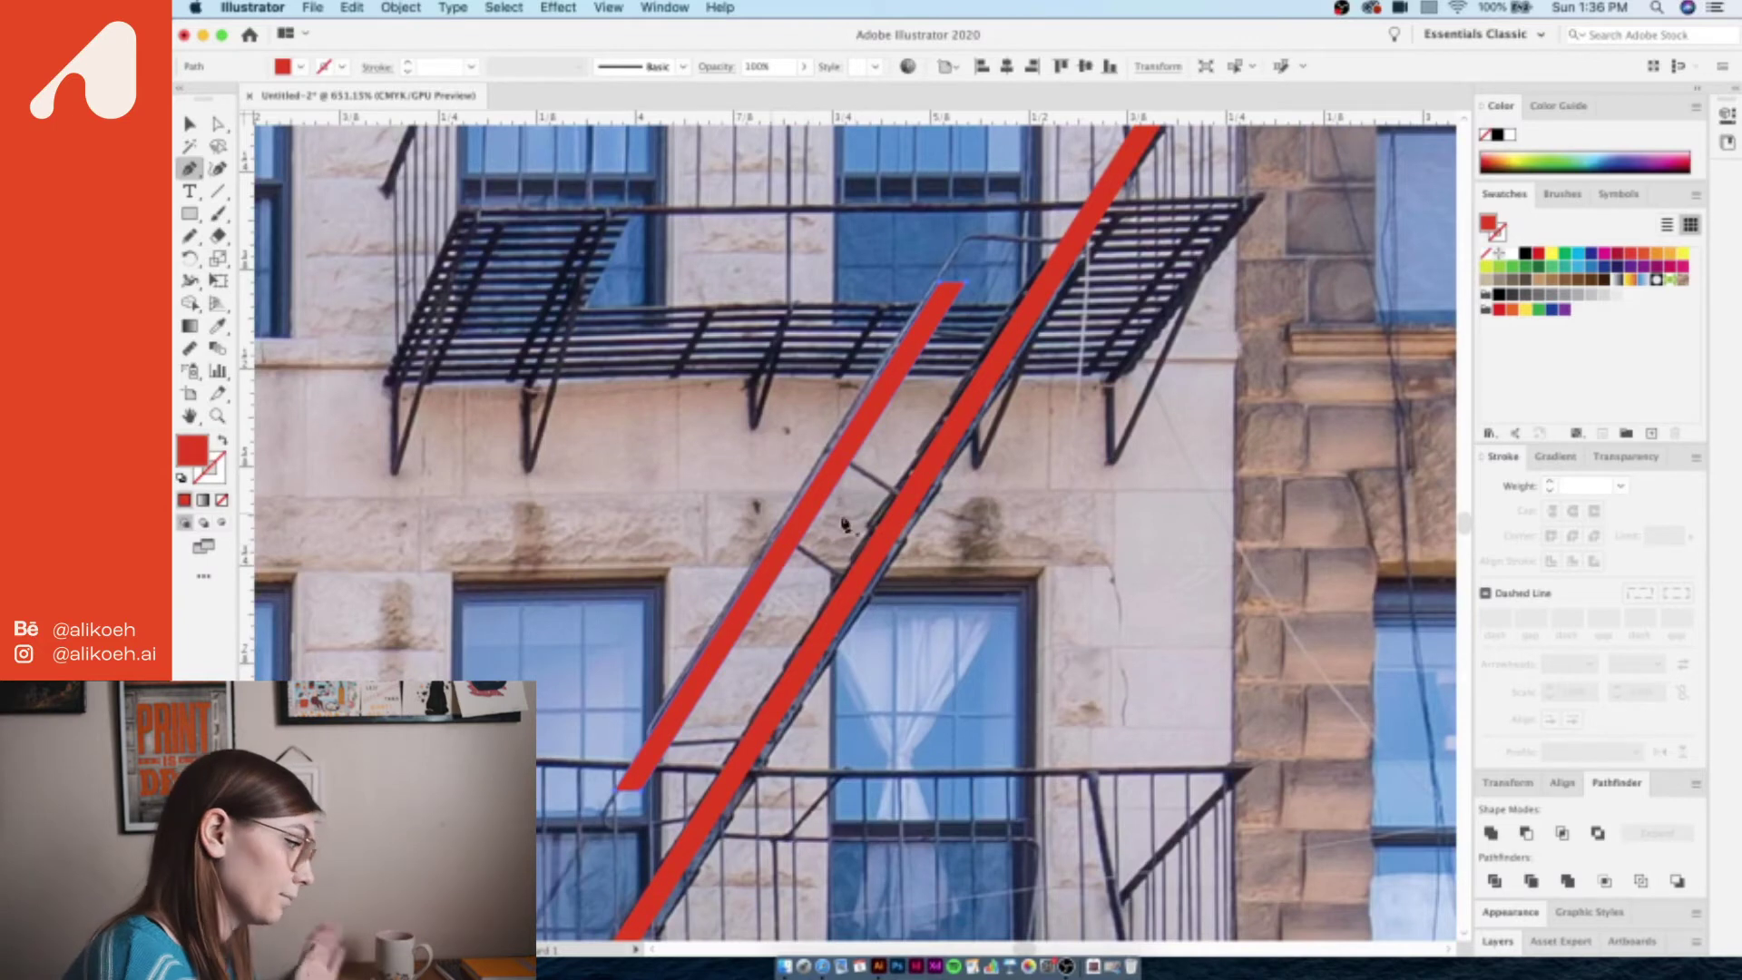
click(792, 524)
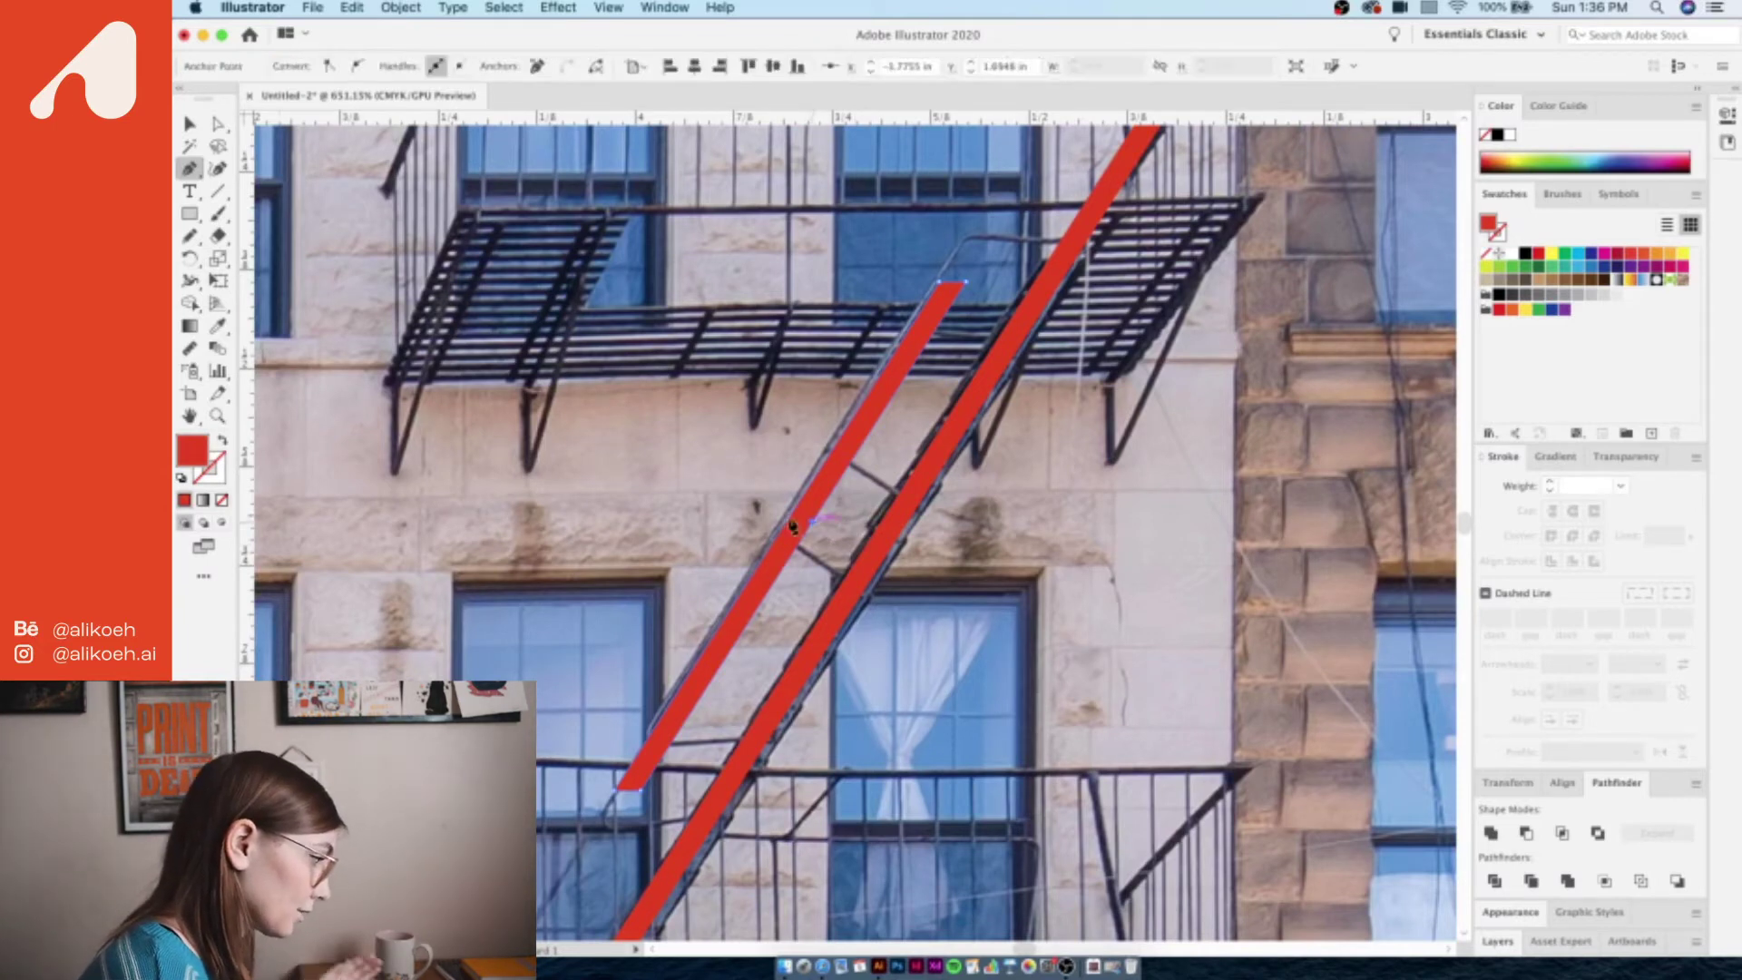
click(218, 128)
drag(810, 535, 815, 530)
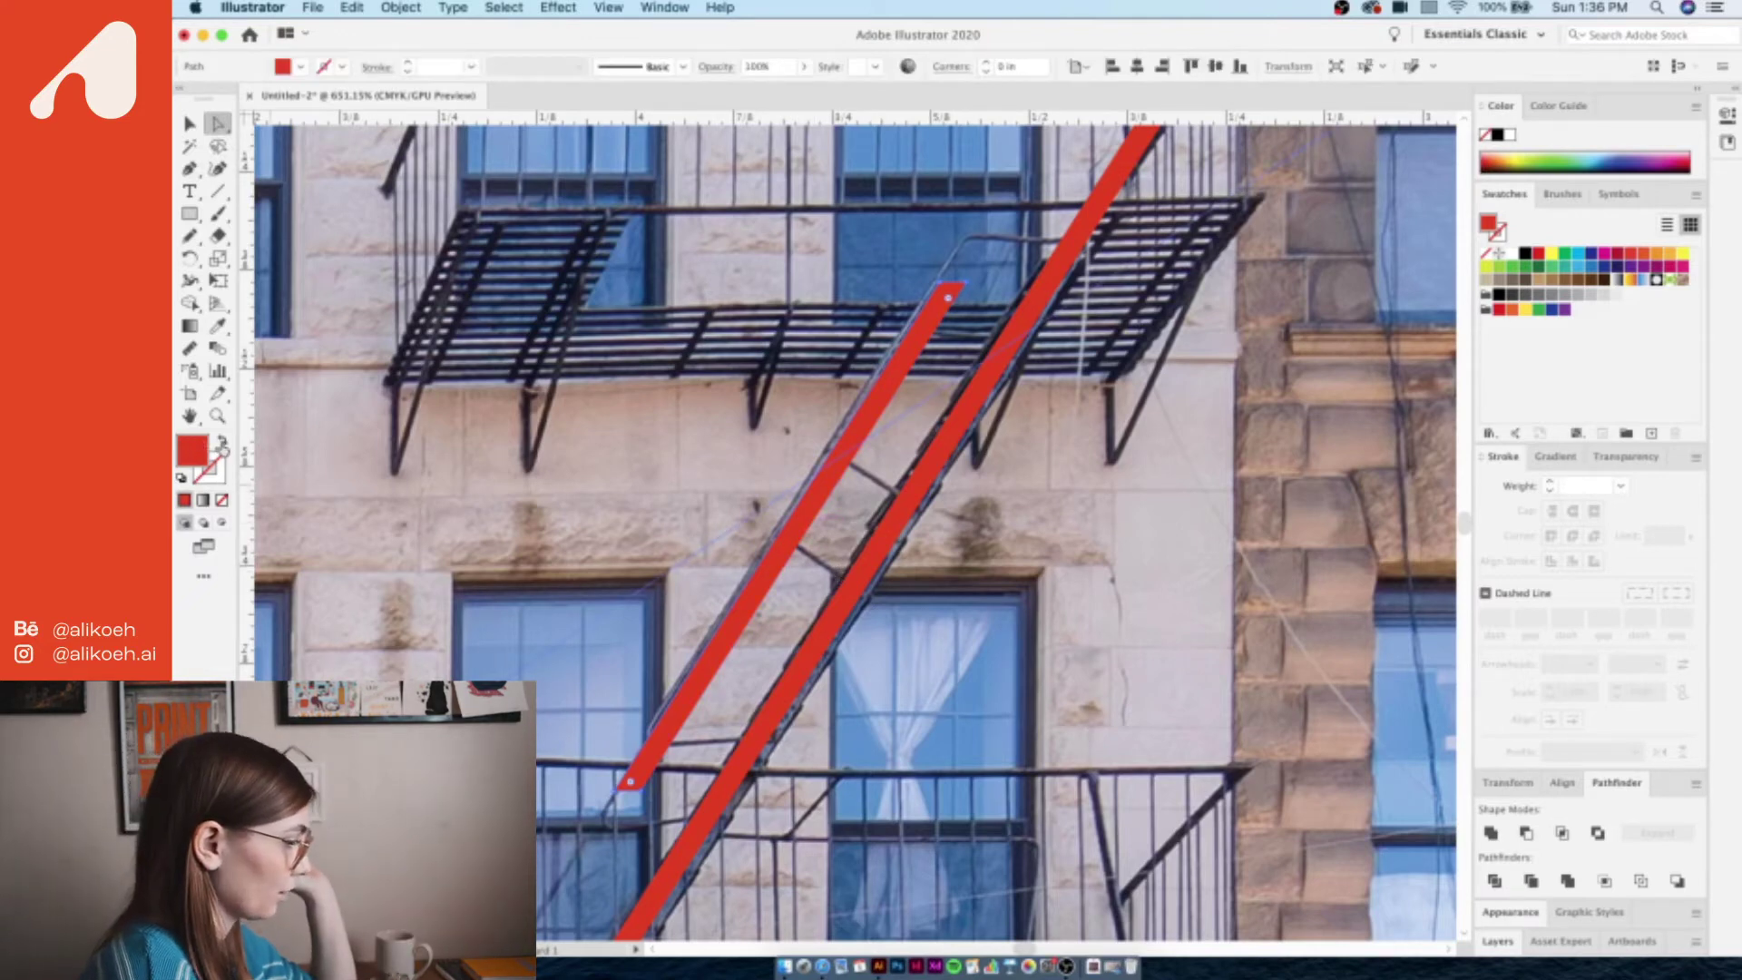
click(222, 445)
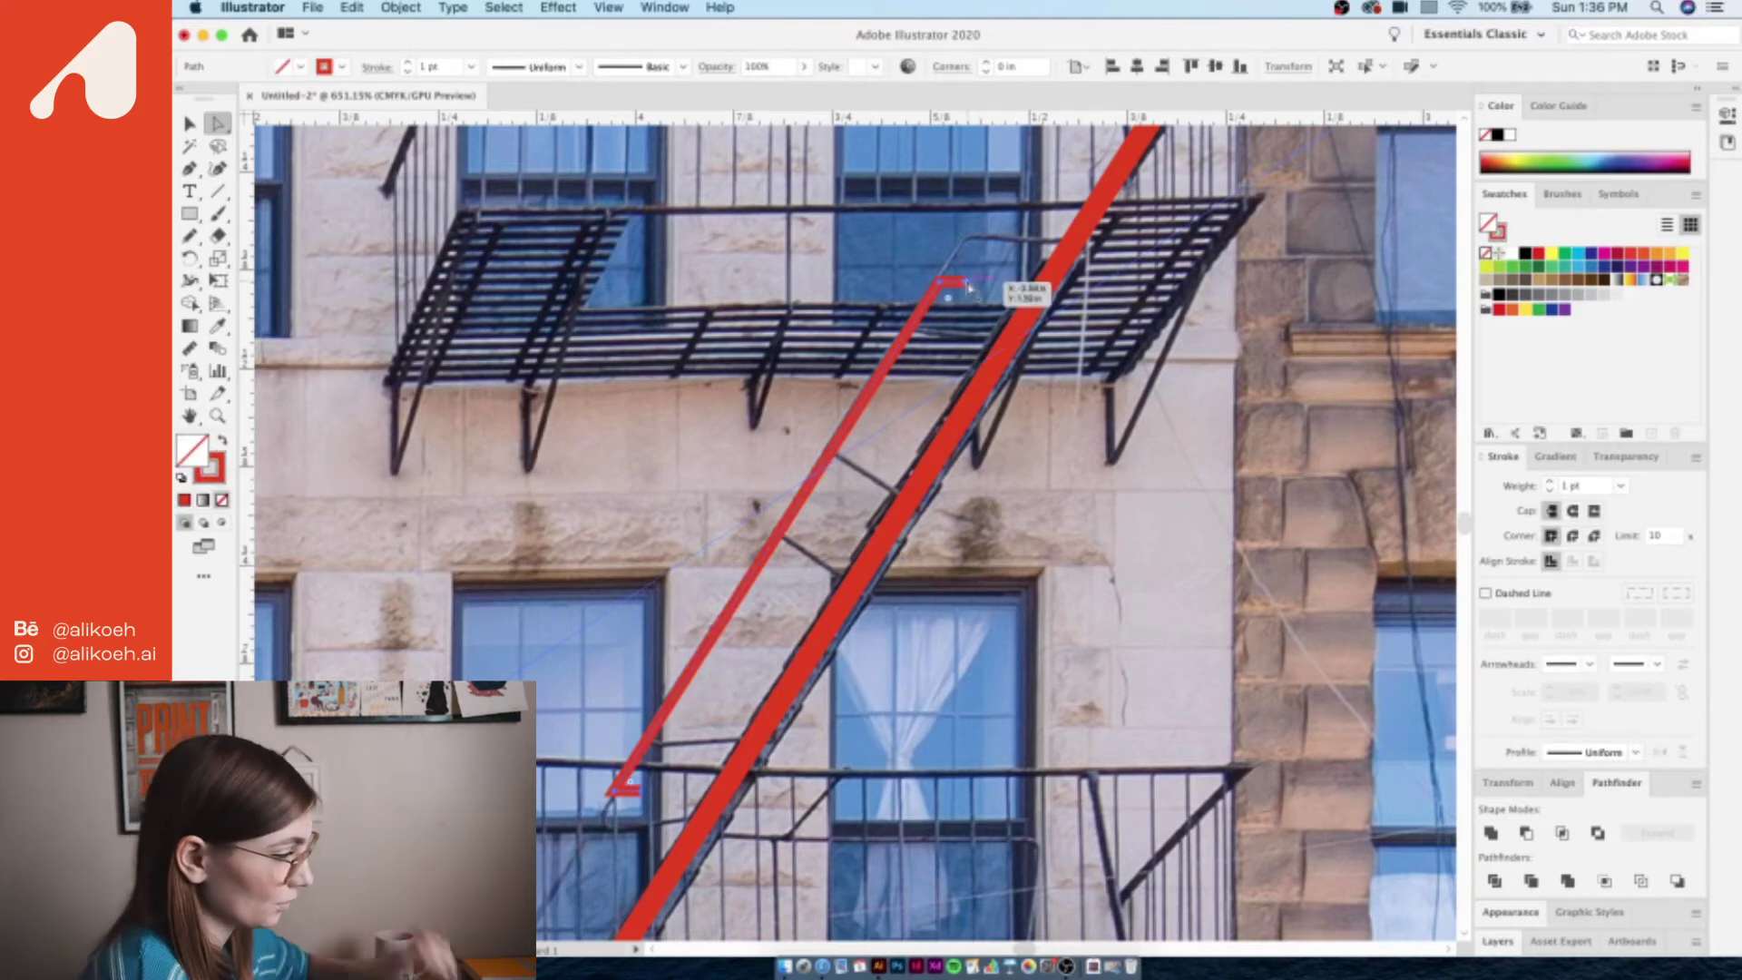
- Extend the open rail's upper and lower ends horizontally to meet the longer red rail
drag(961, 282, 1048, 282)
click(643, 793)
drag(645, 797, 763, 804)
- Delete the red fire-escape tracing from the building photo
scroll(762, 805, down, 3)
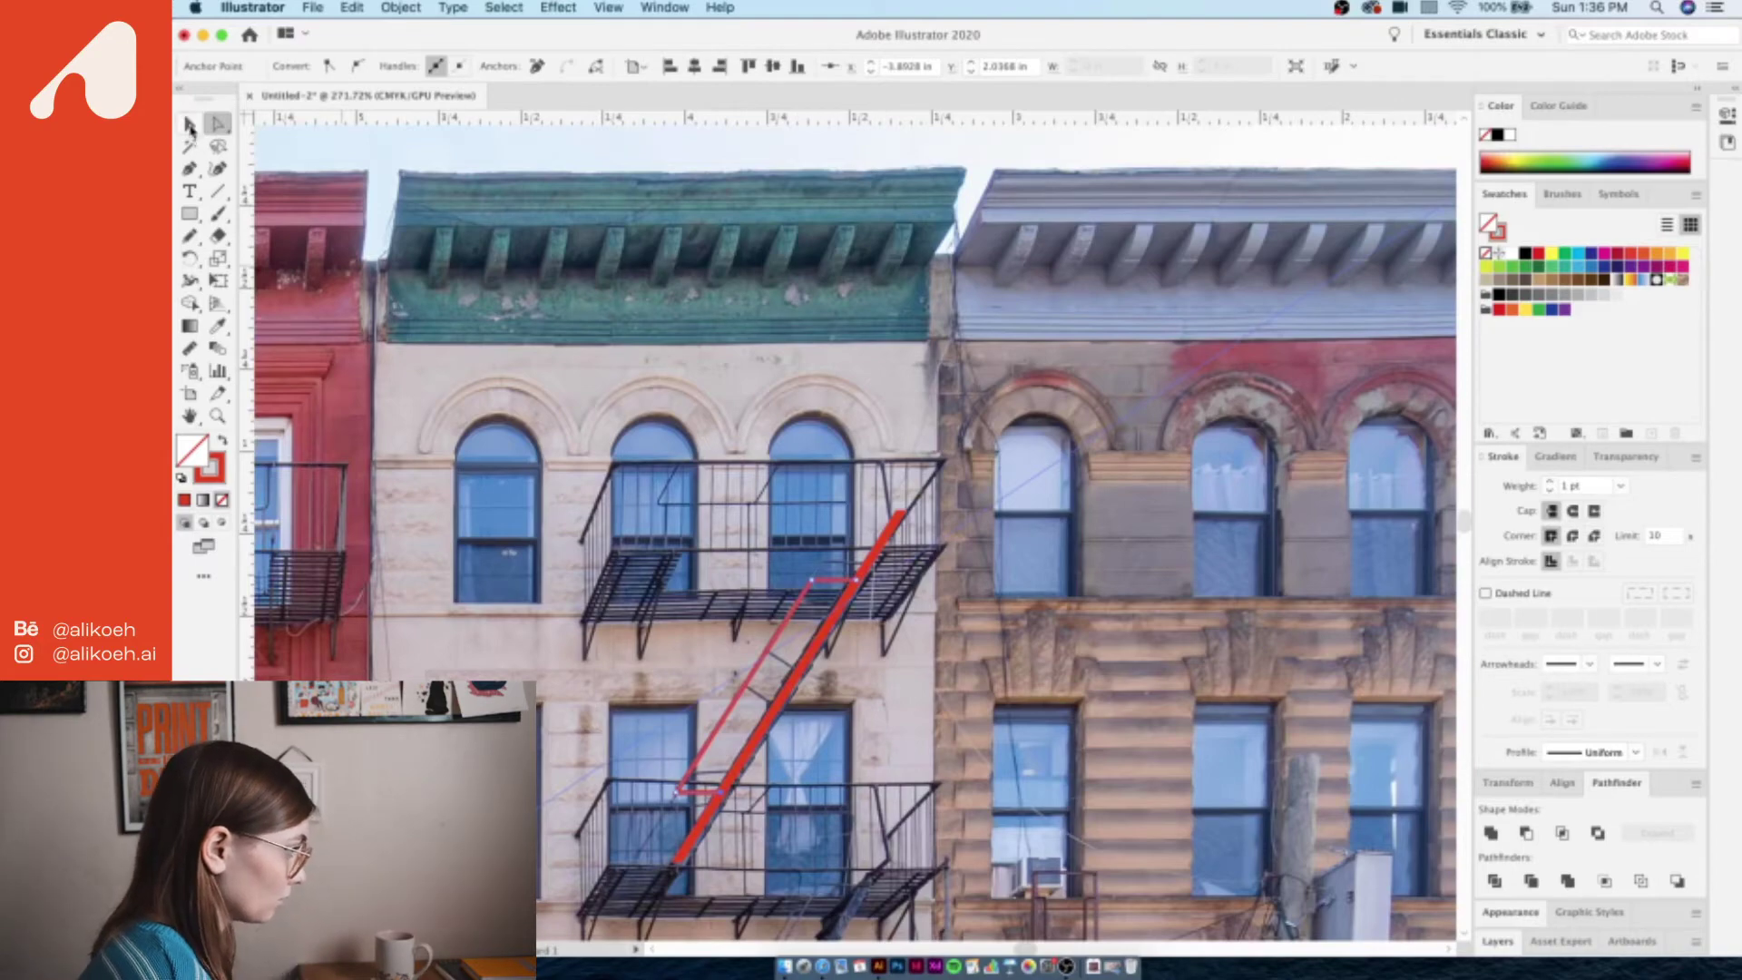
key(v)
scroll(786, 697, down, 5)
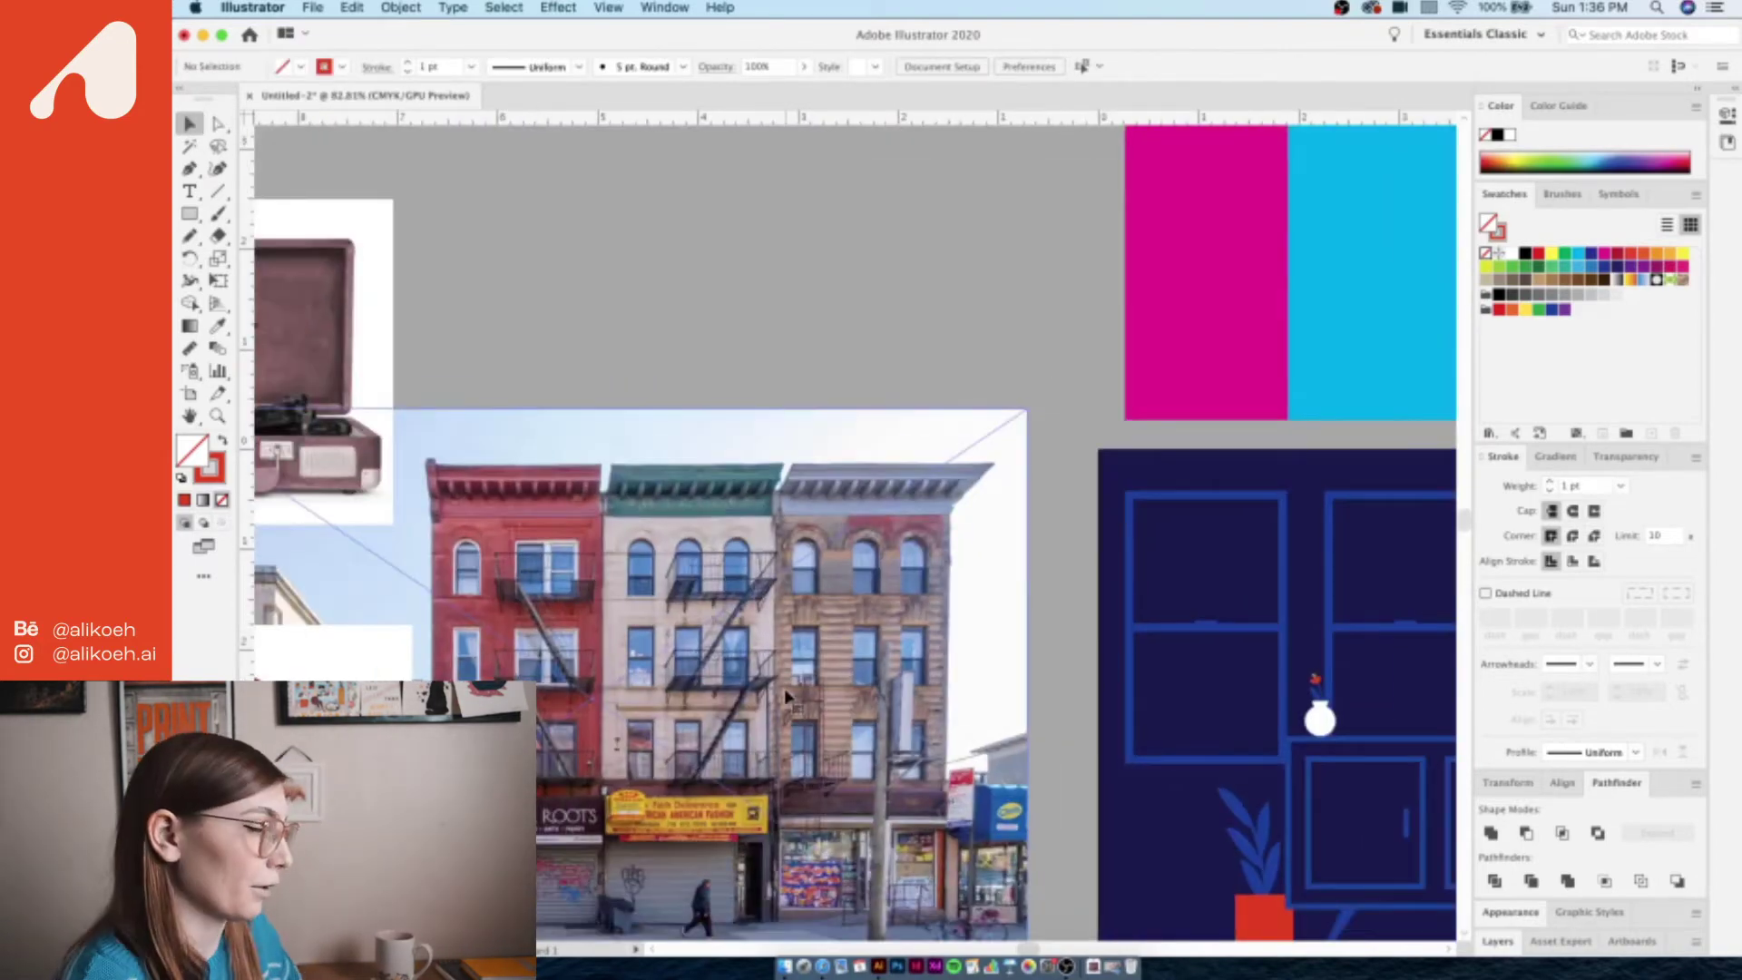
scroll(785, 697, right, 5)
scroll(786, 696, down, 3)
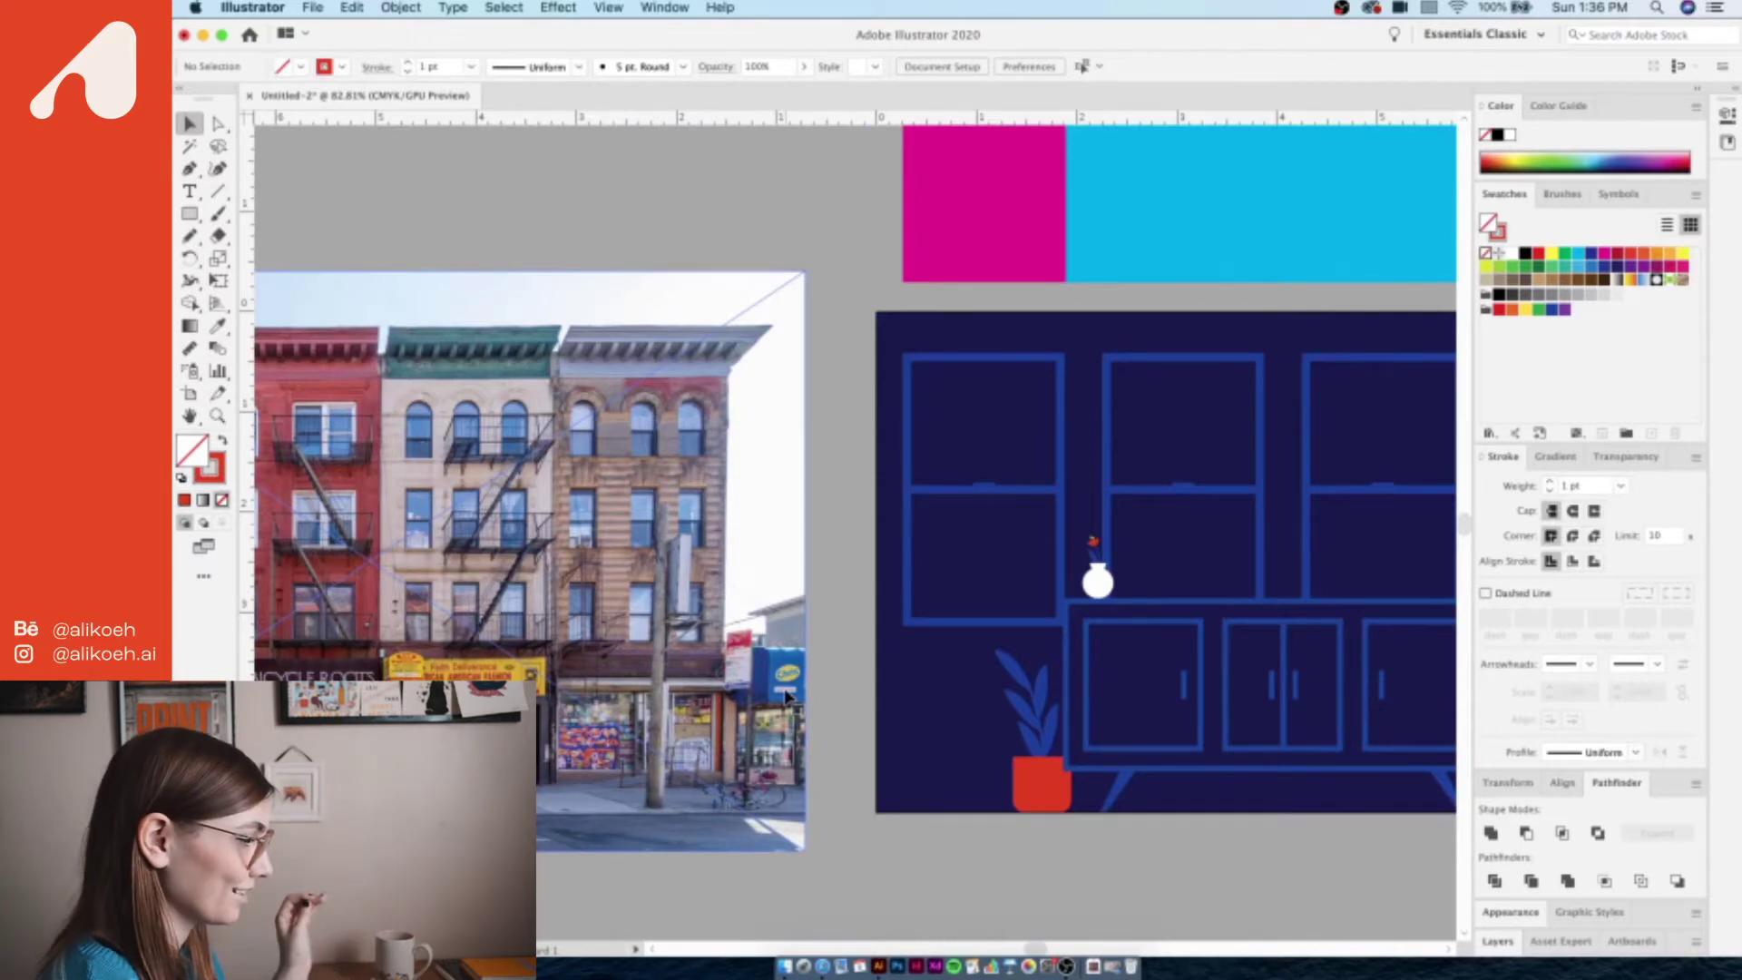
scroll(786, 696, left, 5)
scroll(785, 696, down, 1)
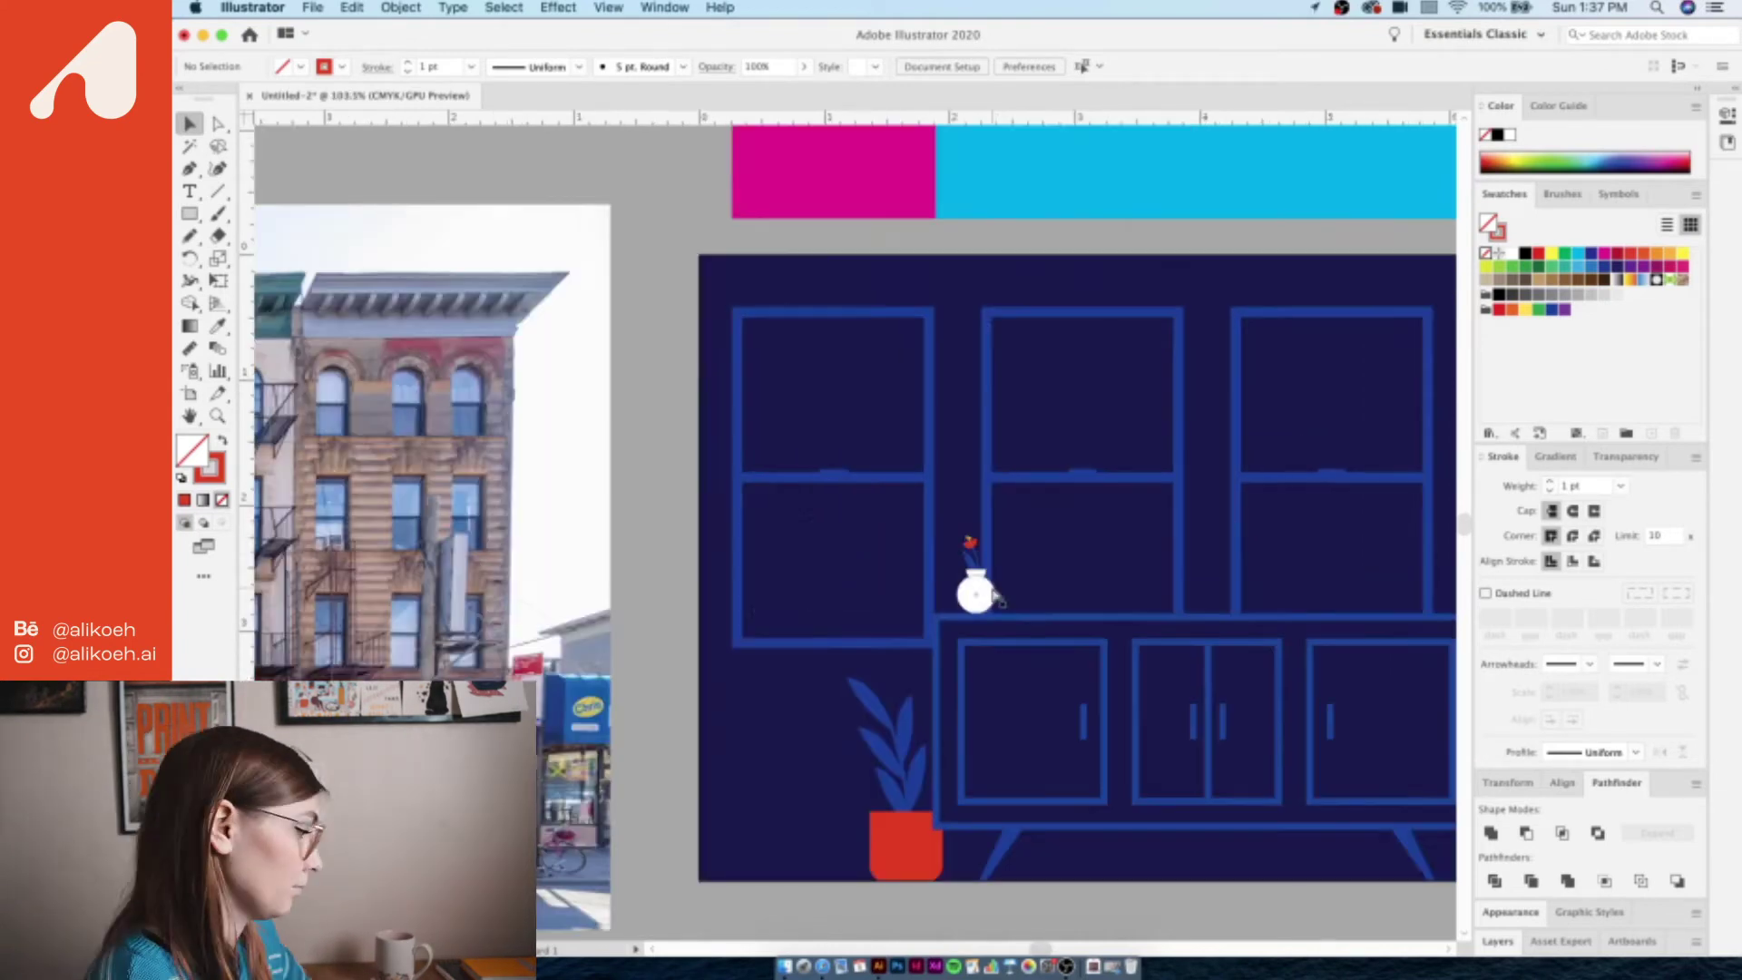
- Paste the red fire-escape rails onto the navy label and enlarge them across the first two windows
key(super+v)
drag(907, 461, 1067, 450)
drag(1155, 309, 1223, 210)
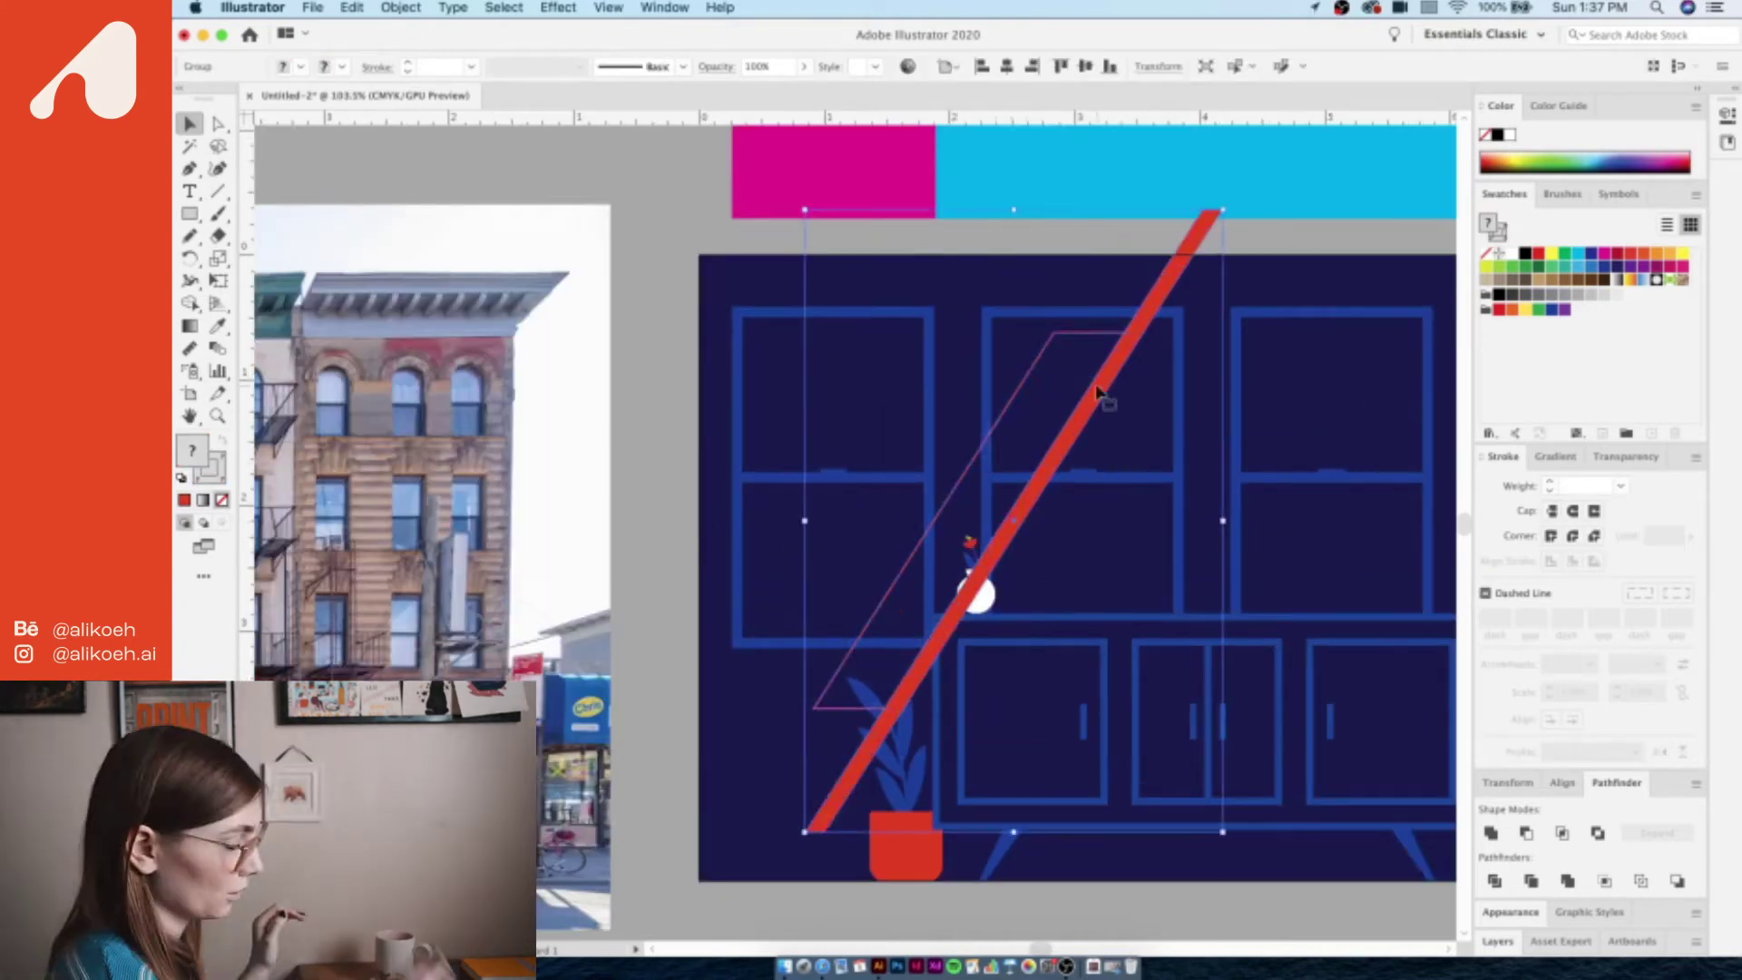
- Enlarge the red fire-escape rails further and reposition them so they run diagonally across the first two windows
scroll(1096, 392, down, 3)
drag(828, 756, 733, 887)
drag(1041, 422, 1025, 488)
drag(1217, 584, 1292, 590)
drag(1016, 531, 1022, 465)
drag(1295, 517, 1369, 518)
key(super+z)
drag(1056, 440, 1024, 506)
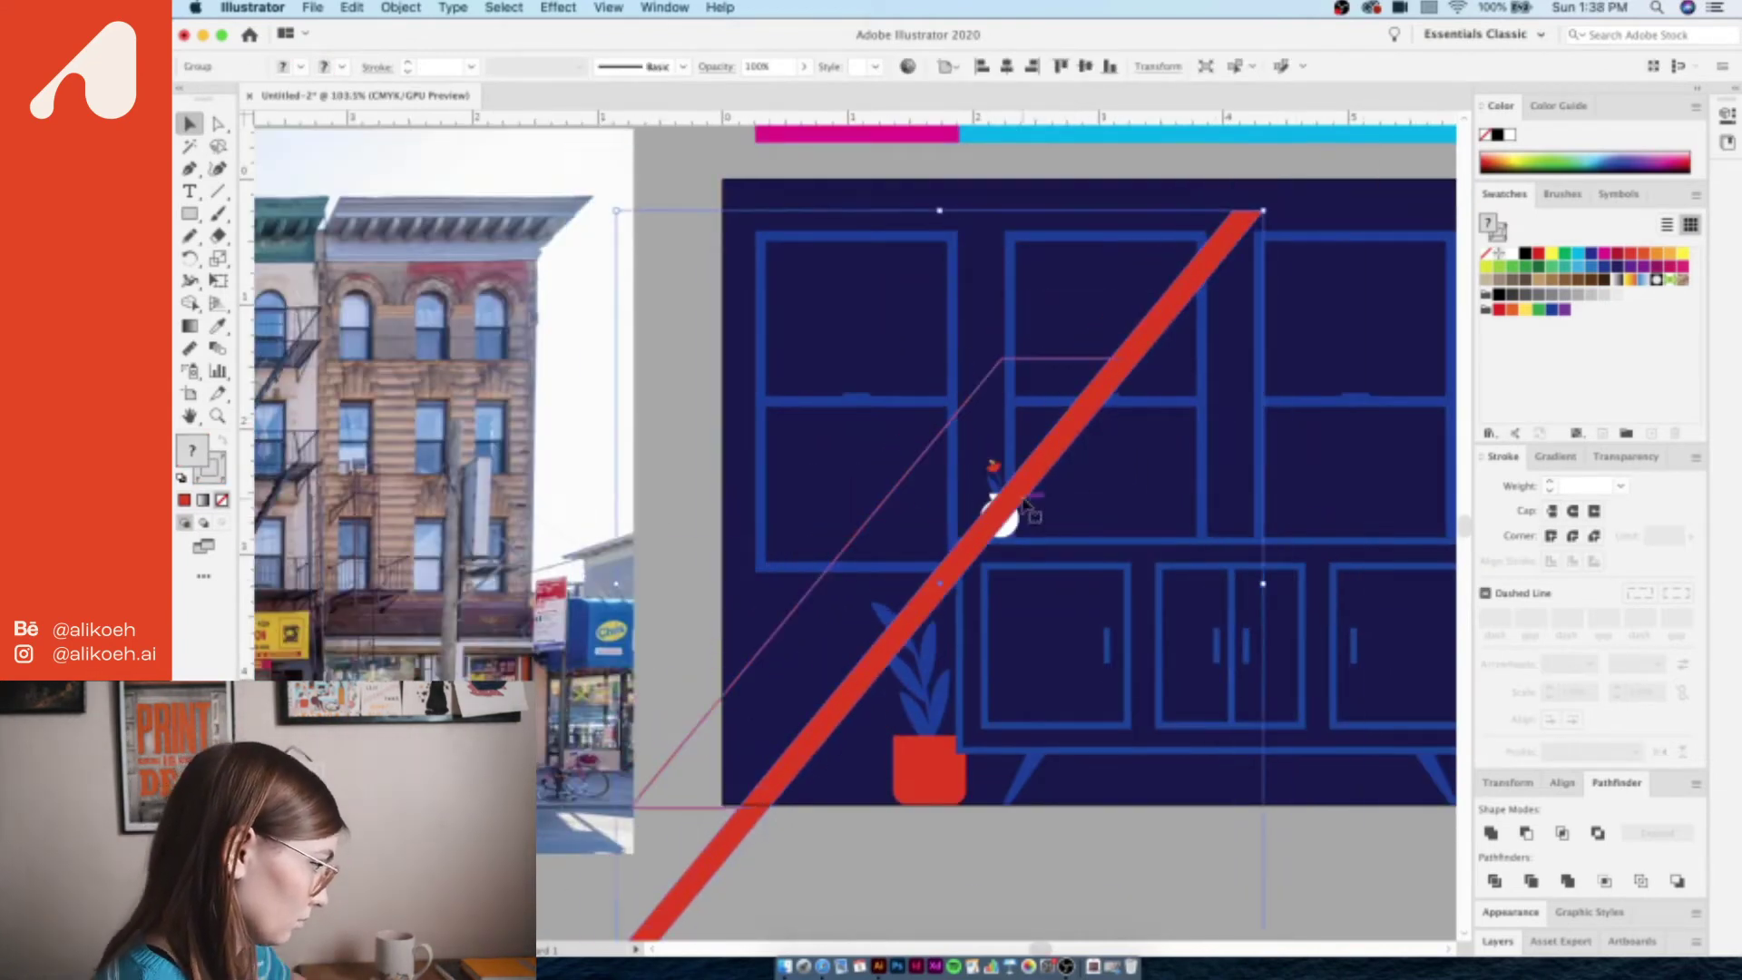
- Clip the red fire-escape rails to the glass areas of the first two windows, using their inner rectangles
scroll(960, 494, up, 2)
double_click(871, 511)
click(1134, 518)
click(886, 474)
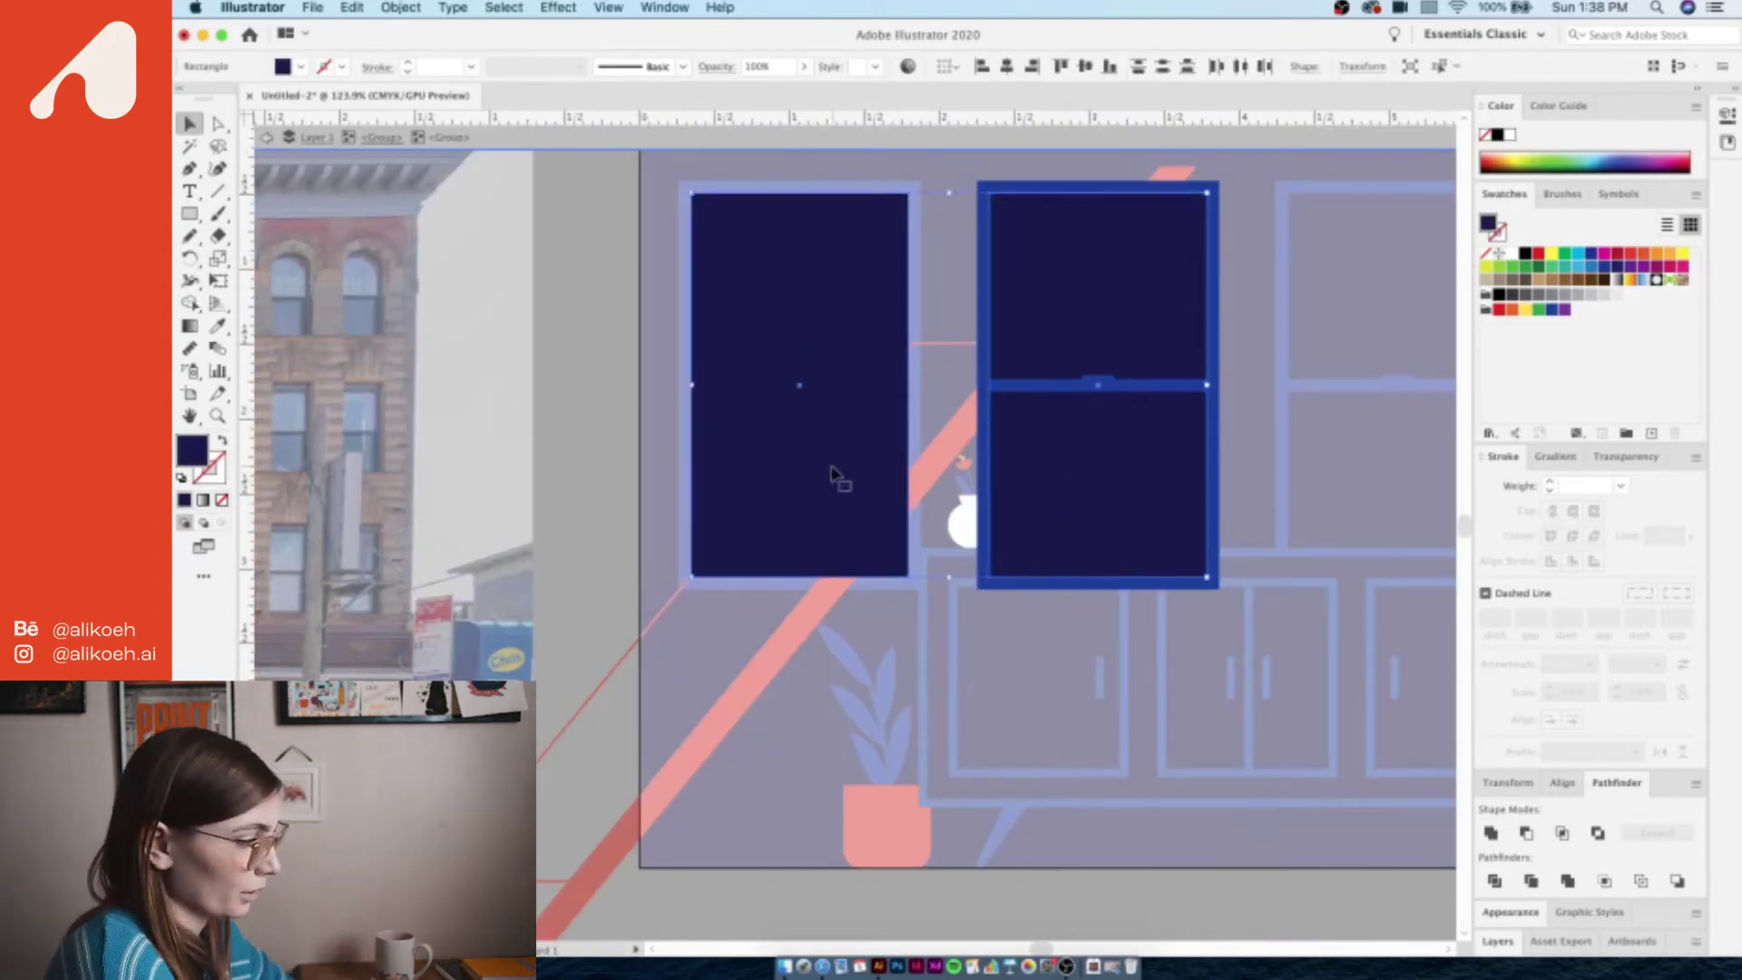
key(Escape)
scroll(835, 472, down, 3)
scroll(740, 526, up, 5)
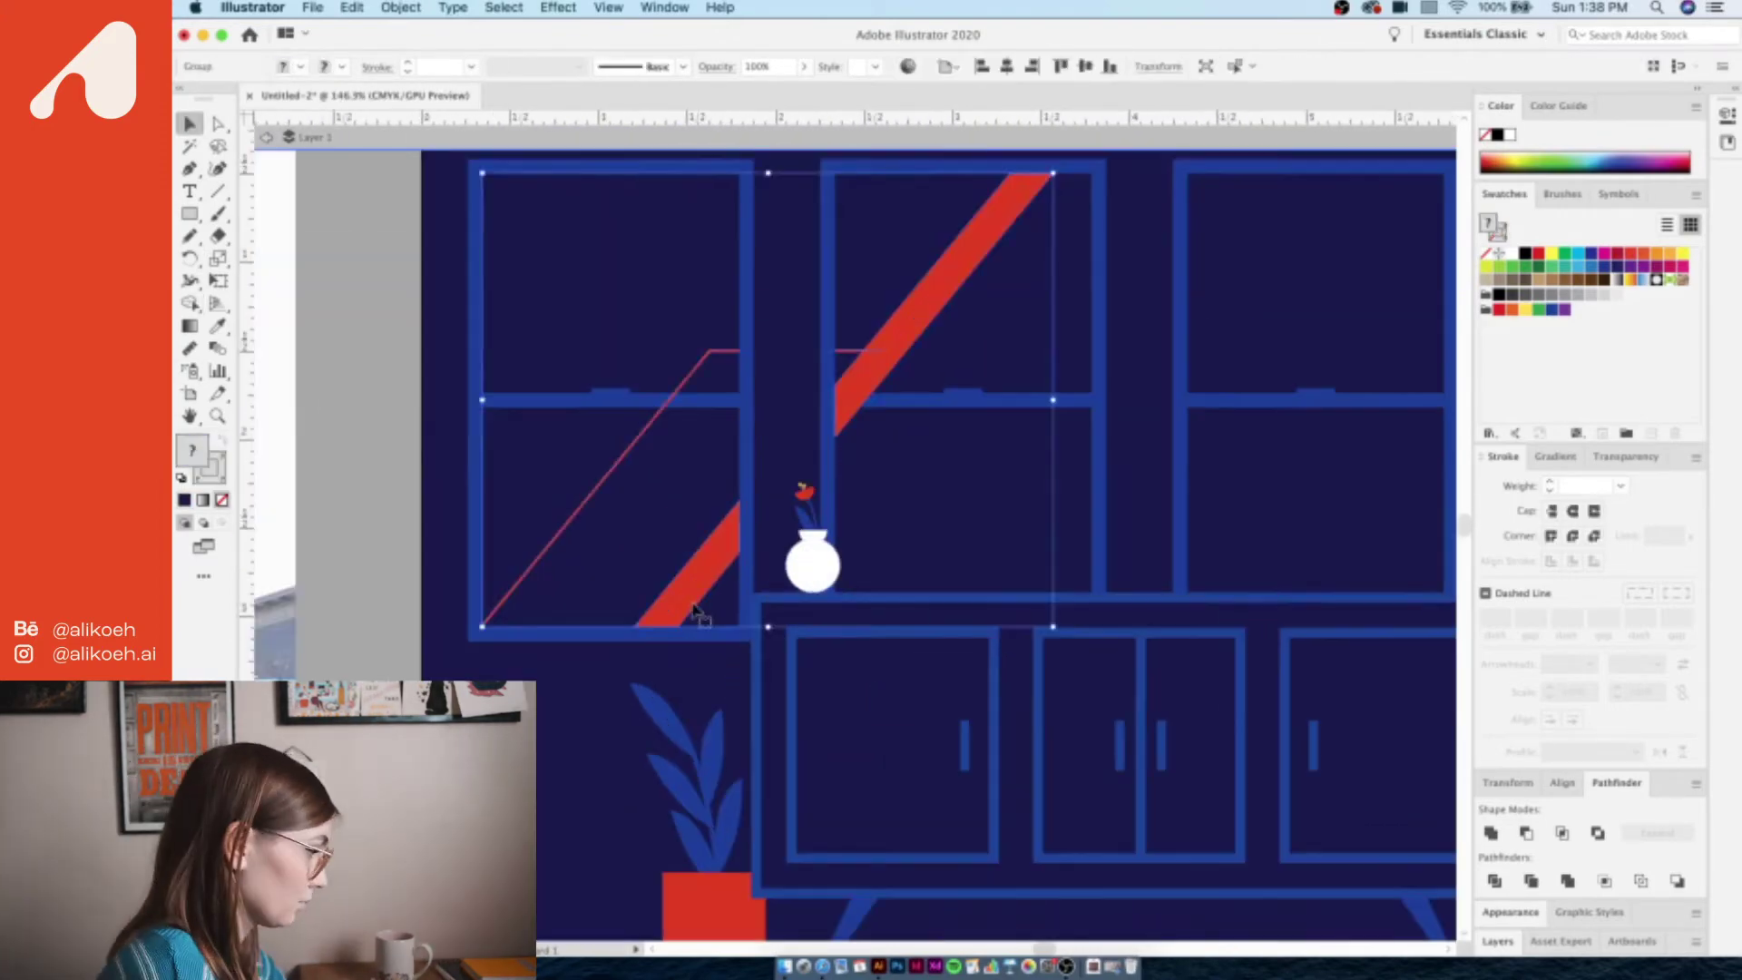
- Recolor the clipped diagonal rails in the window-frame blue, giving the thin rail an unfilled 4 pt stroke
key(i)
click(712, 602)
click(710, 582)
key(shift+x)
click(711, 375)
key(slash)
click(669, 319)
double_click(1005, 524)
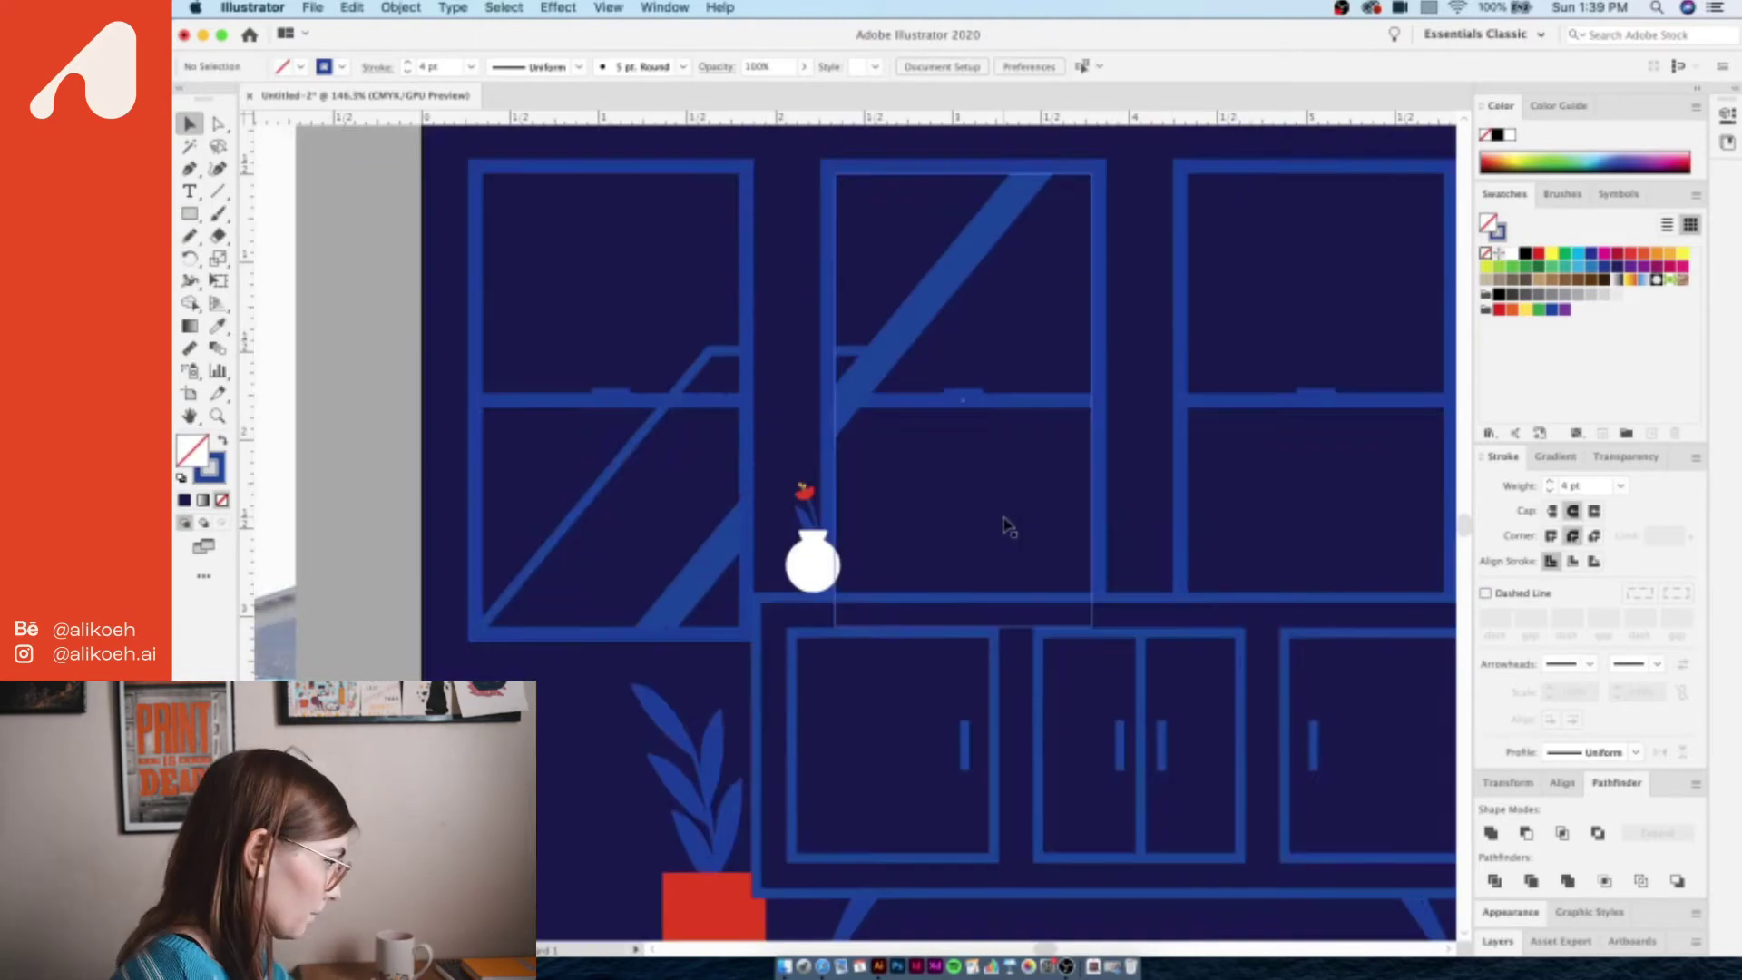
scroll(822, 826, down, 3)
scroll(822, 827, up, 3)
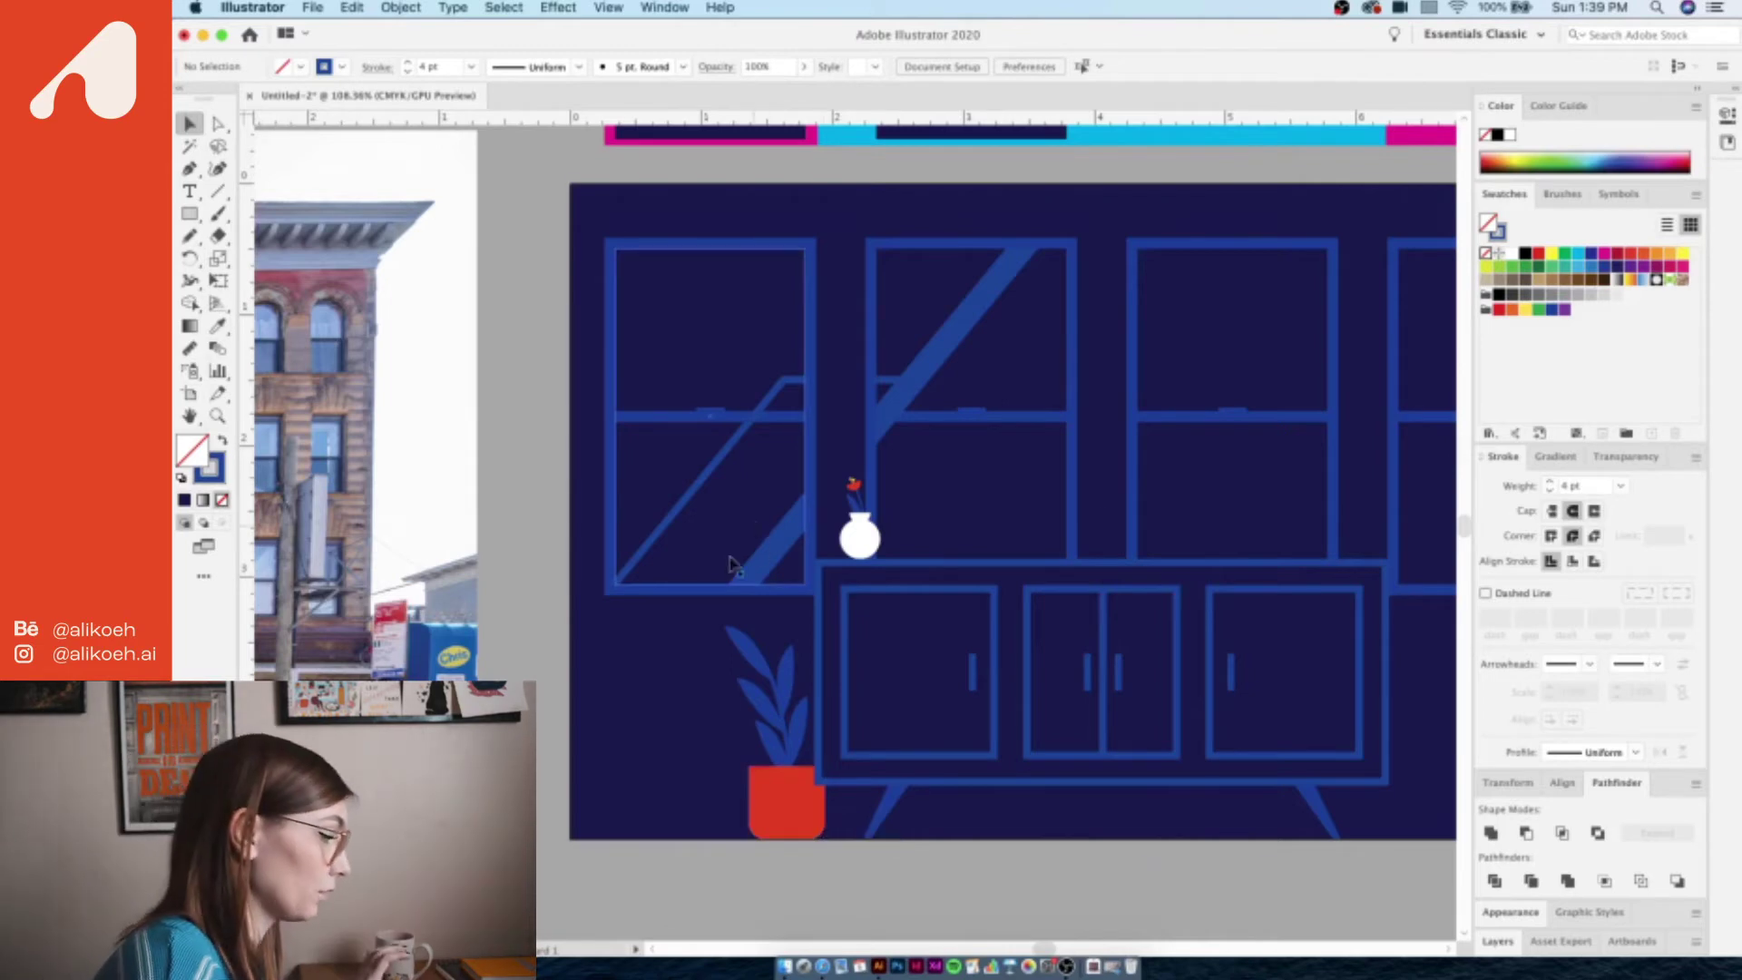
- Add a horizontal blue rail across the first two windows, just below their middle sashes
click(190, 214)
scroll(390, 320, left, 5)
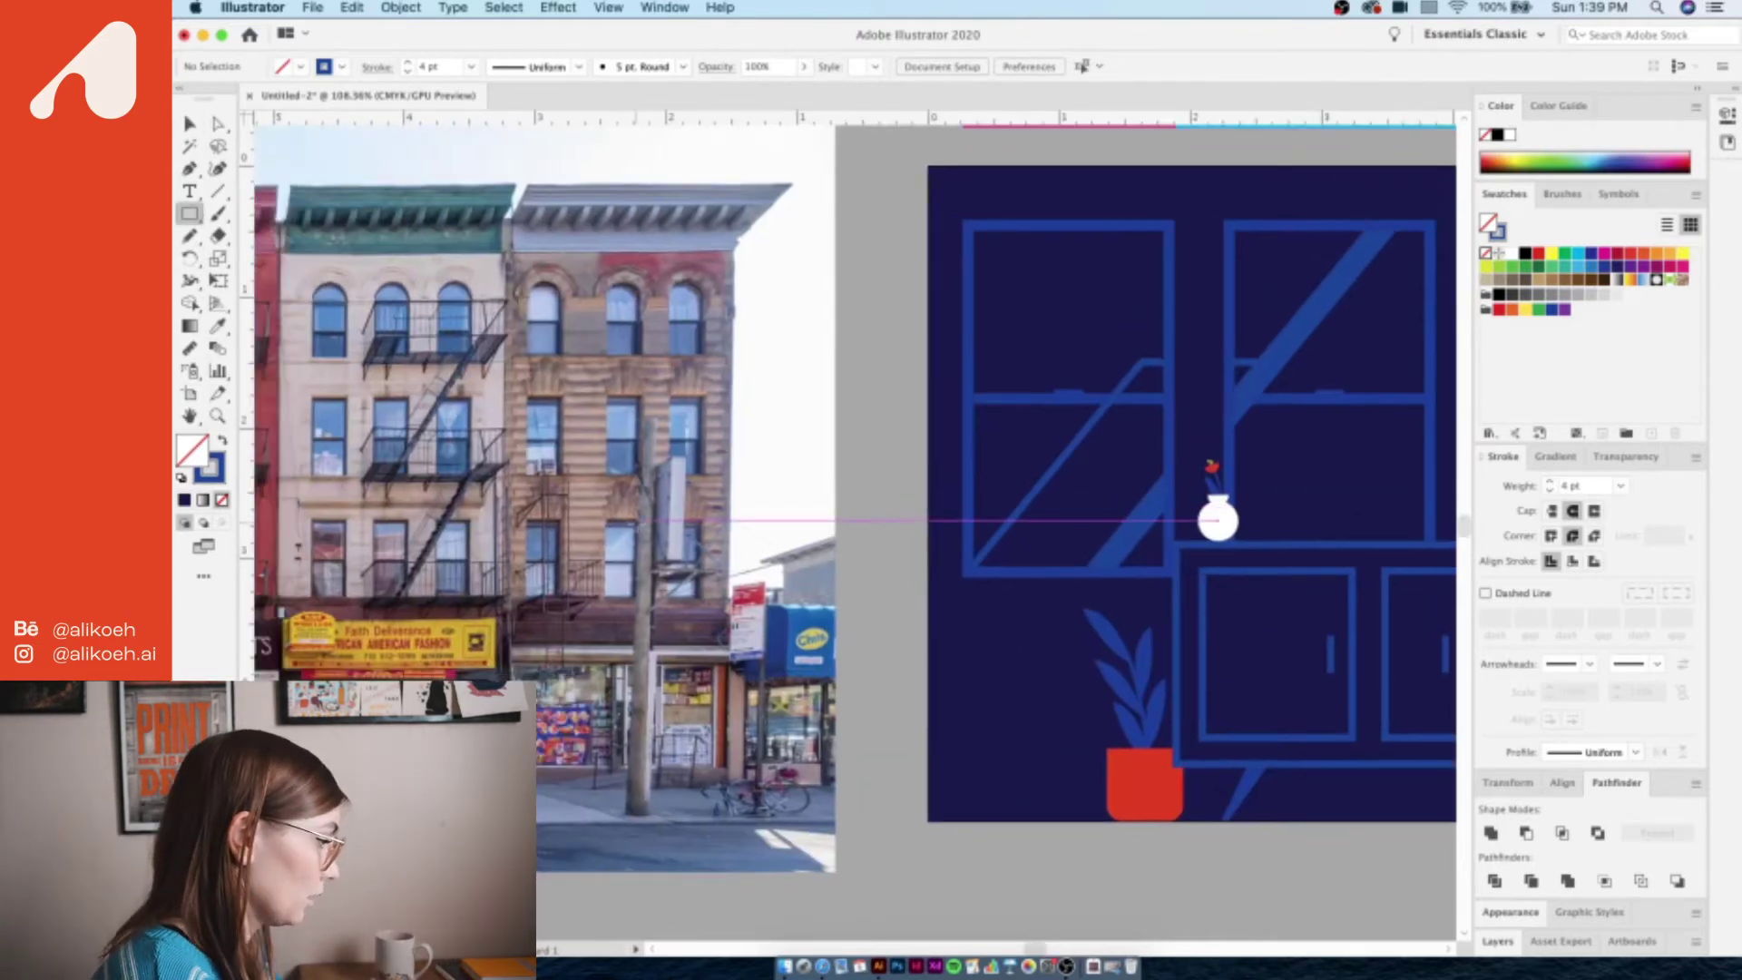
scroll(1324, 474, up, 3)
drag(788, 428, 1411, 444)
key(v)
scroll(1084, 535, up, 3)
scroll(1084, 535, down, 1)
scroll(782, 622, left, 3)
double_click(660, 589)
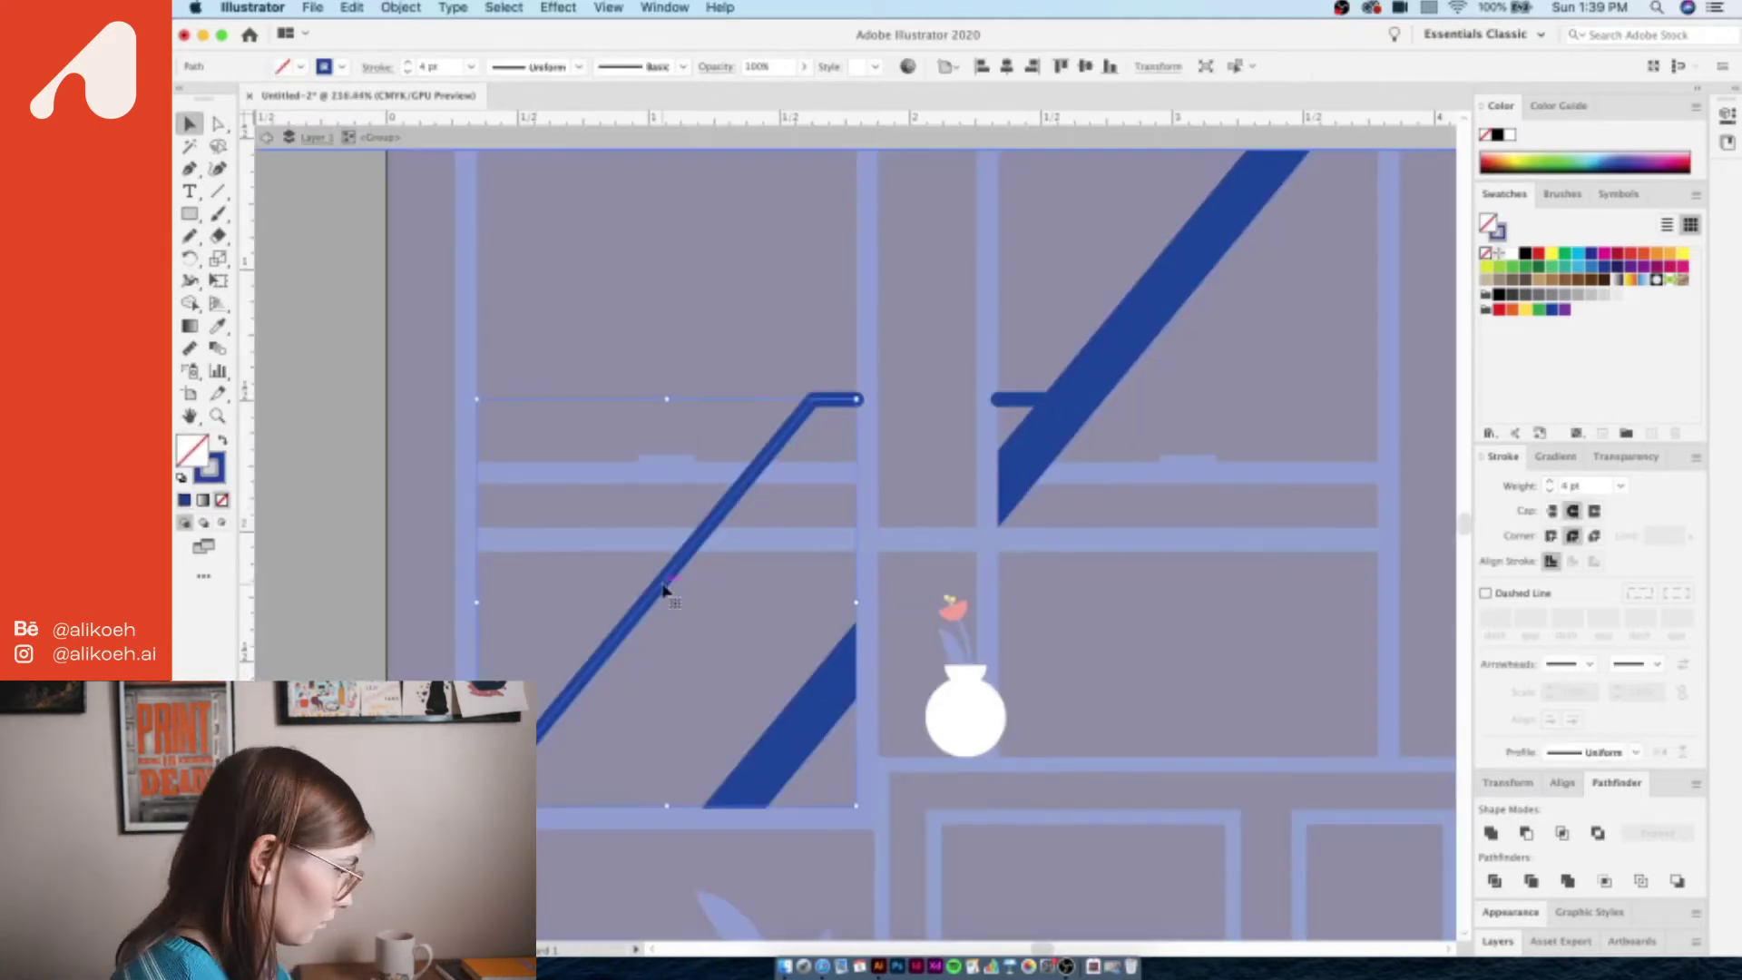
key(Escape)
- Draw a vertical 3 pt blue bar from the horizontal rail to the first window's sill and duplicate it beside itself
scroll(660, 589, down, 2)
key(p)
click(559, 456)
shift+click(558, 732)
key(v)
drag(565, 533, 602, 536)
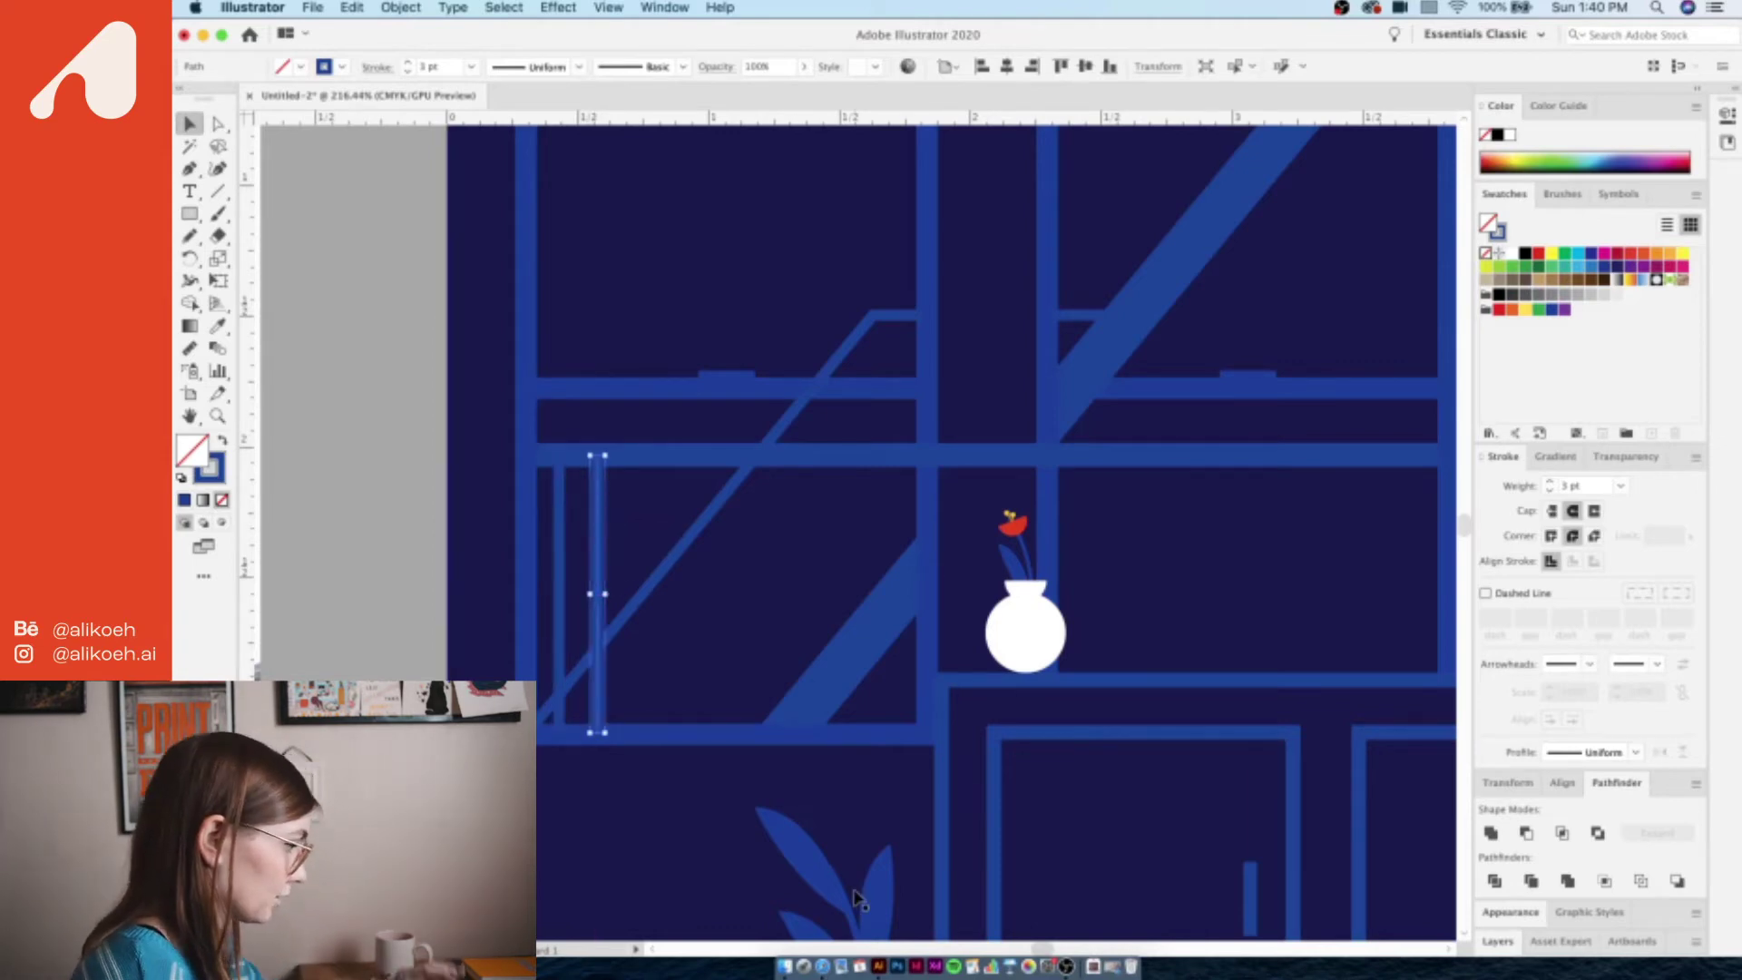
- Repeat the bar duplication across the first two windows and delete the extra bar beyond the second window
scroll(858, 898, down, 3)
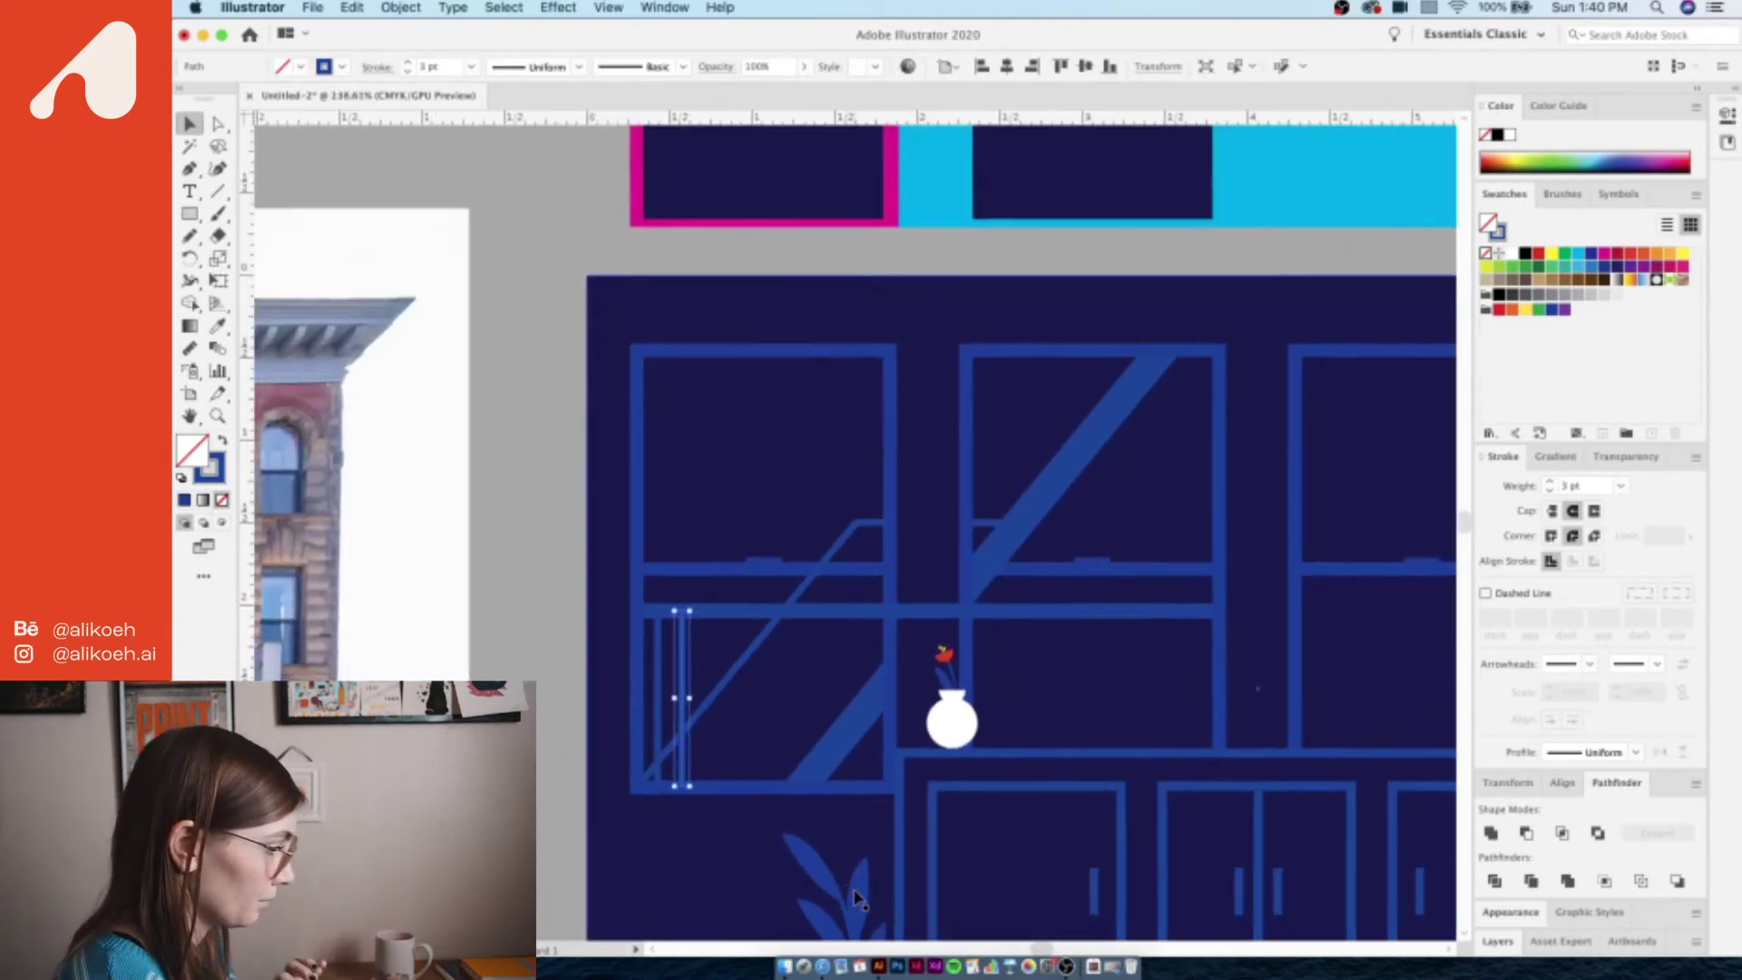
scroll(857, 898, down, 5)
scroll(857, 899, right, 4)
key(super+d)
key(super+d)
key(super+d)
key(super+d)
key(super+d)
key(super+d)
key(super+d)
key(super+d)
key(super+d)
key(super+d)
key(super+d)
key(super+d)
key(super+d)
key(super+d)
key(super+d)
key(super+d)
key(super+d)
key(super+d)
key(super+d)
key(super+d)
key(super+d)
key(super+d)
scroll(1129, 552, up, 3)
key(super+d)
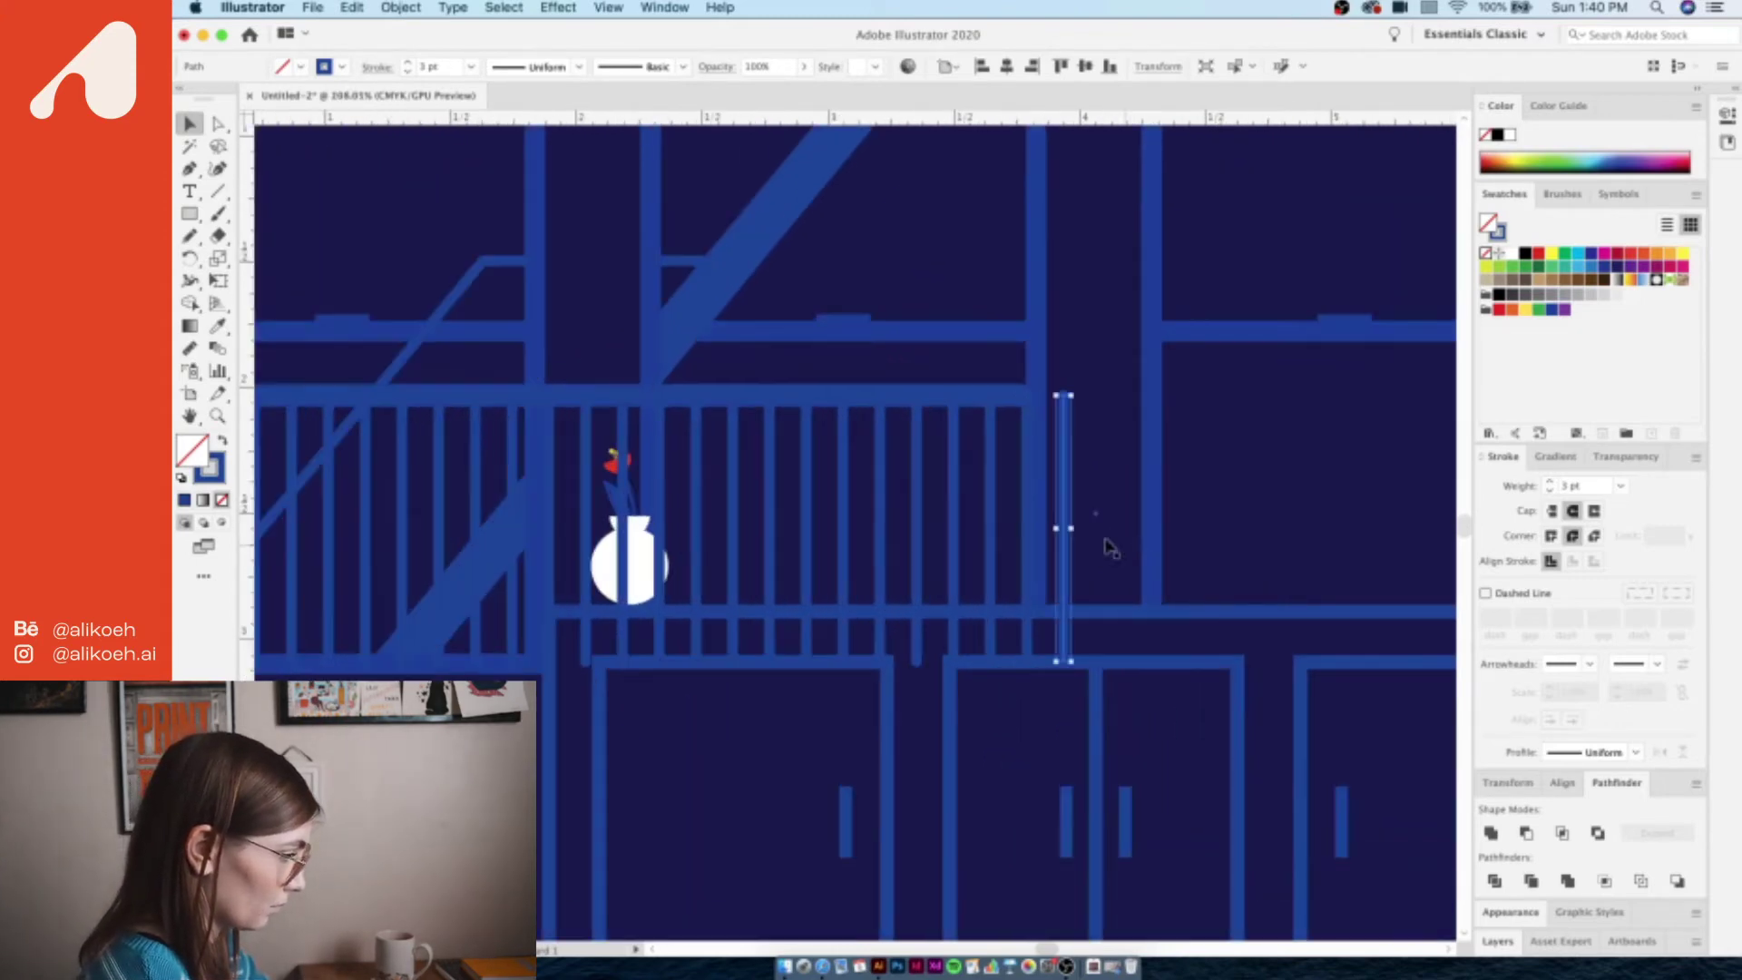
key(Delete)
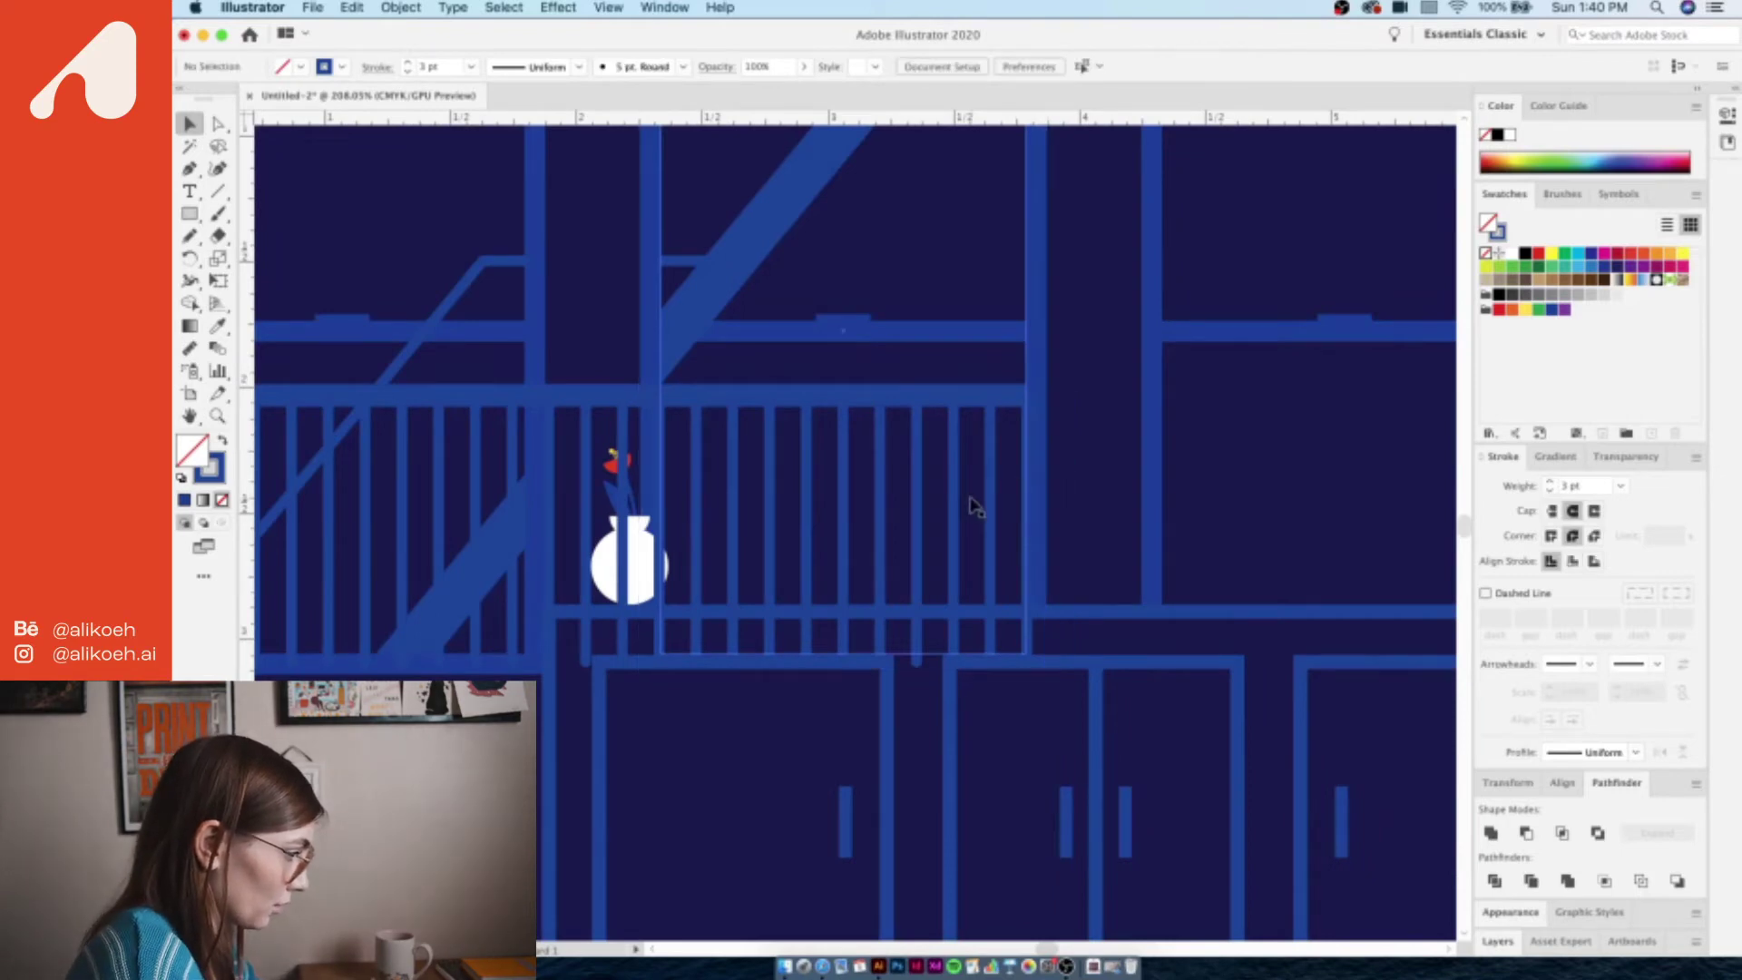
- Delete the railing bars that fall on the wall between the first two windows, around the vase
scroll(974, 504, left, 5)
click(860, 472)
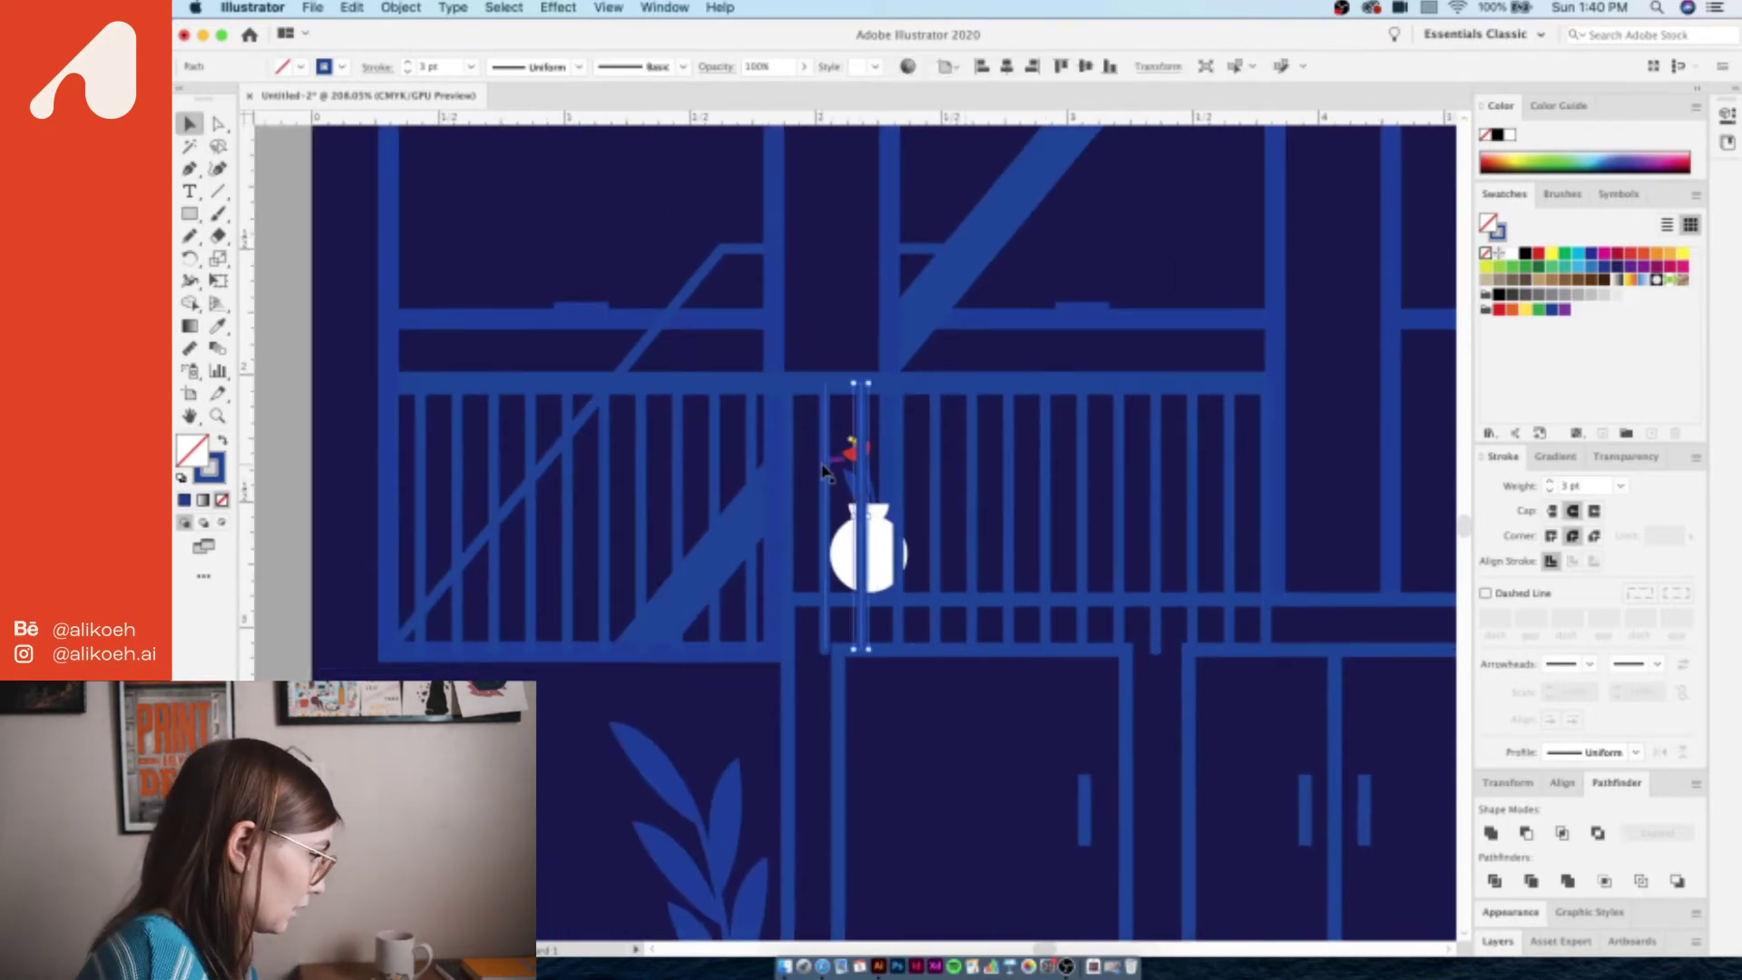
click(821, 473)
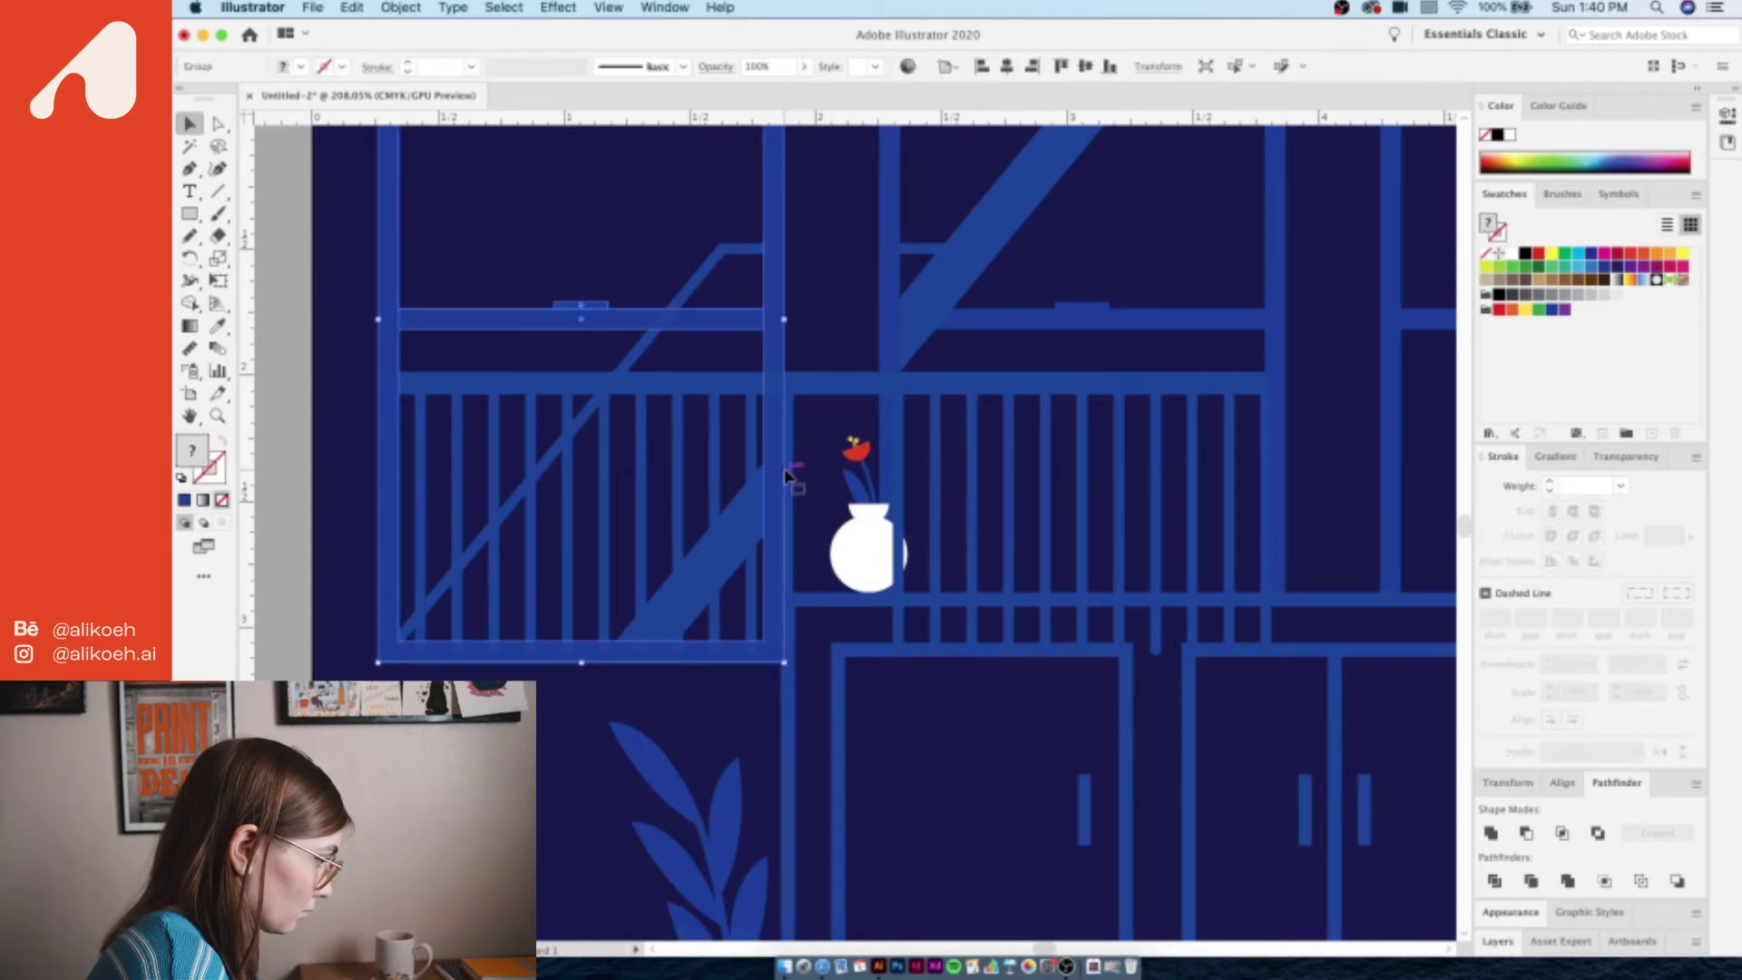
- Select all the railing bars in the second window and group them
click(1156, 513)
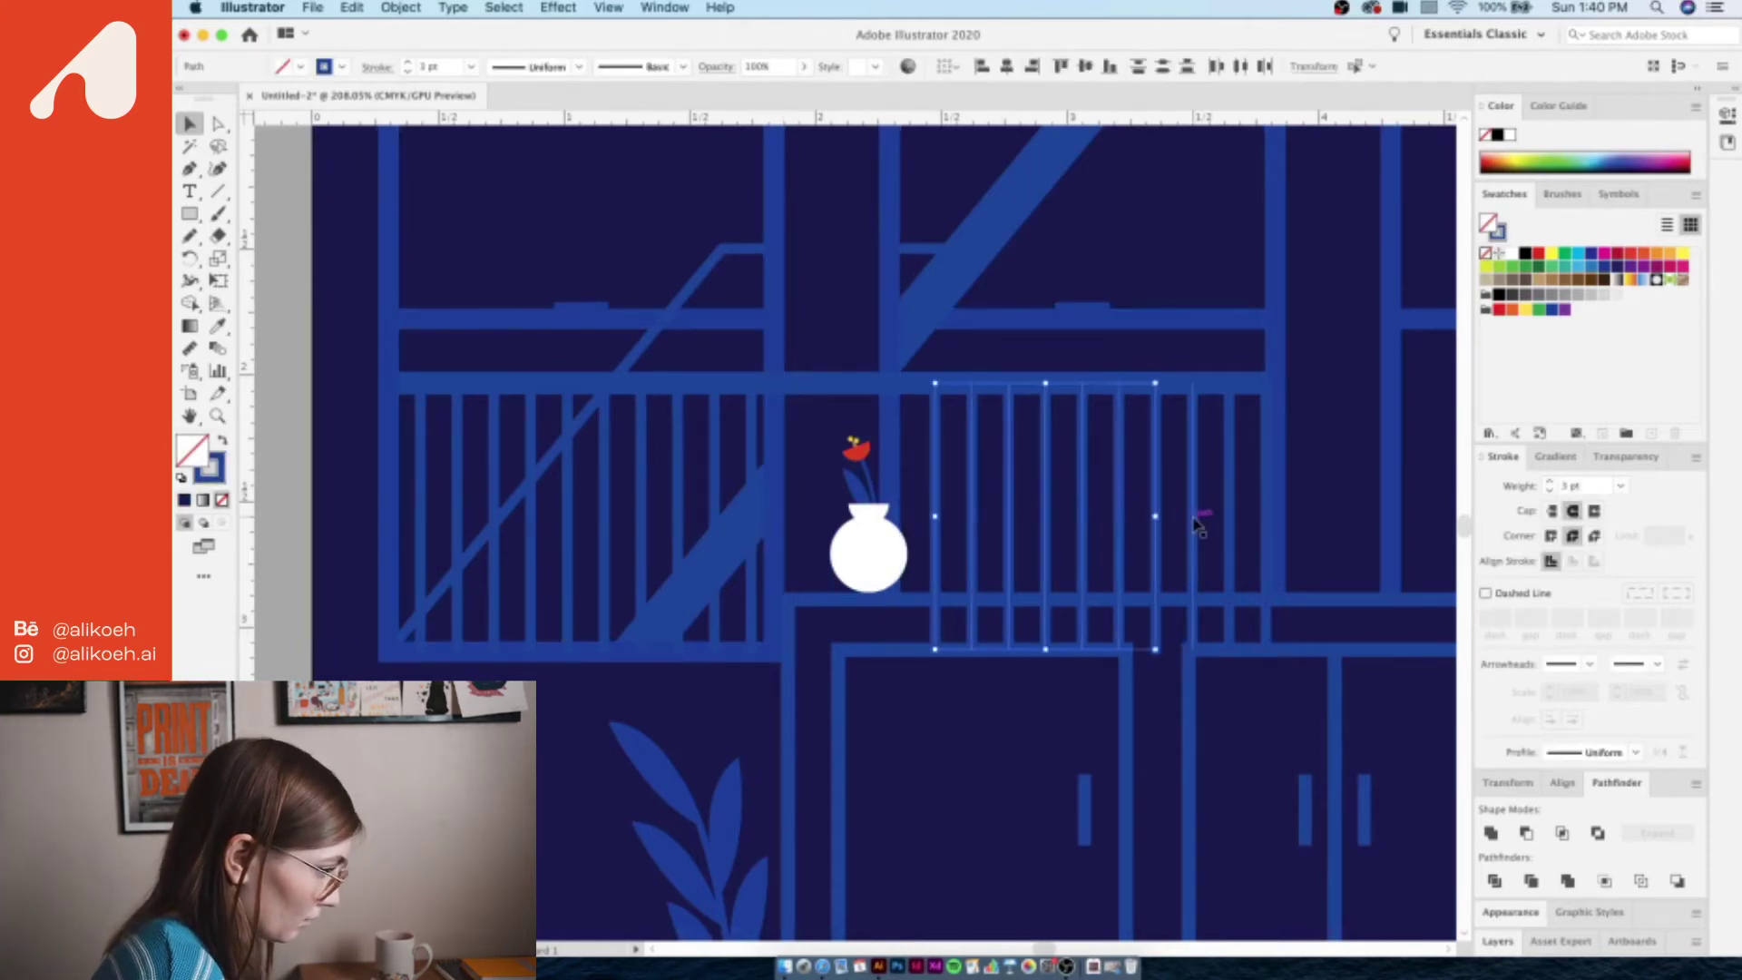
shift+click(1196, 521)
shift+click(1234, 522)
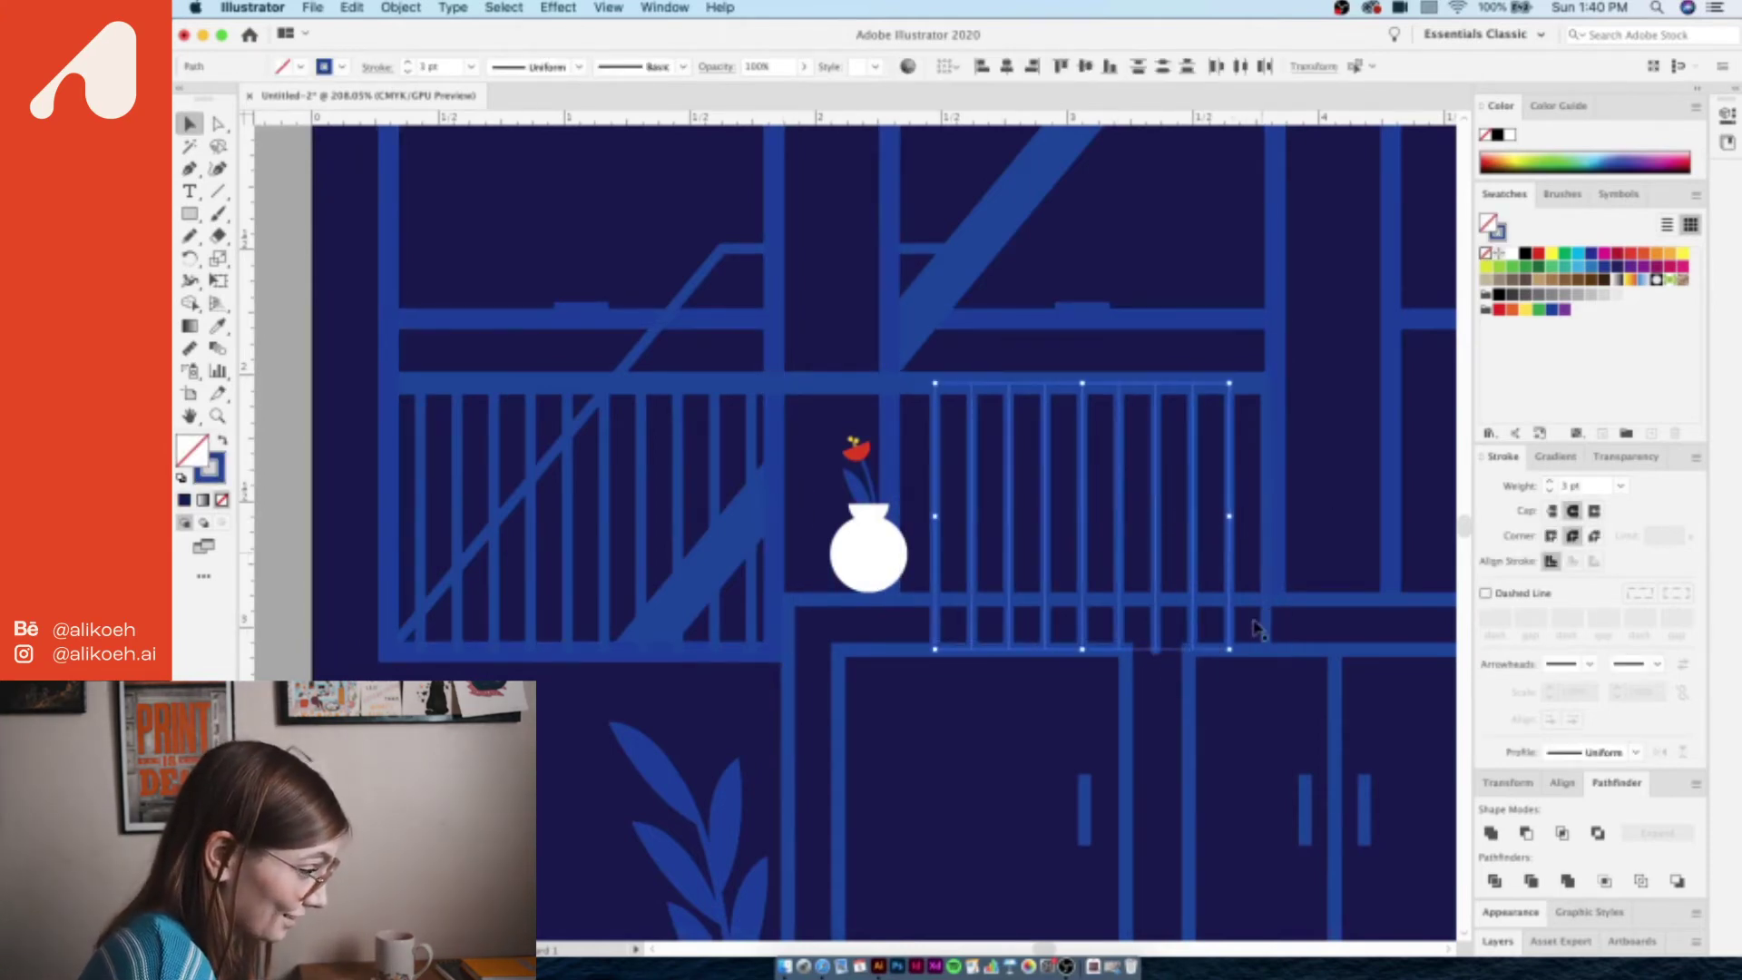
key(super+g)
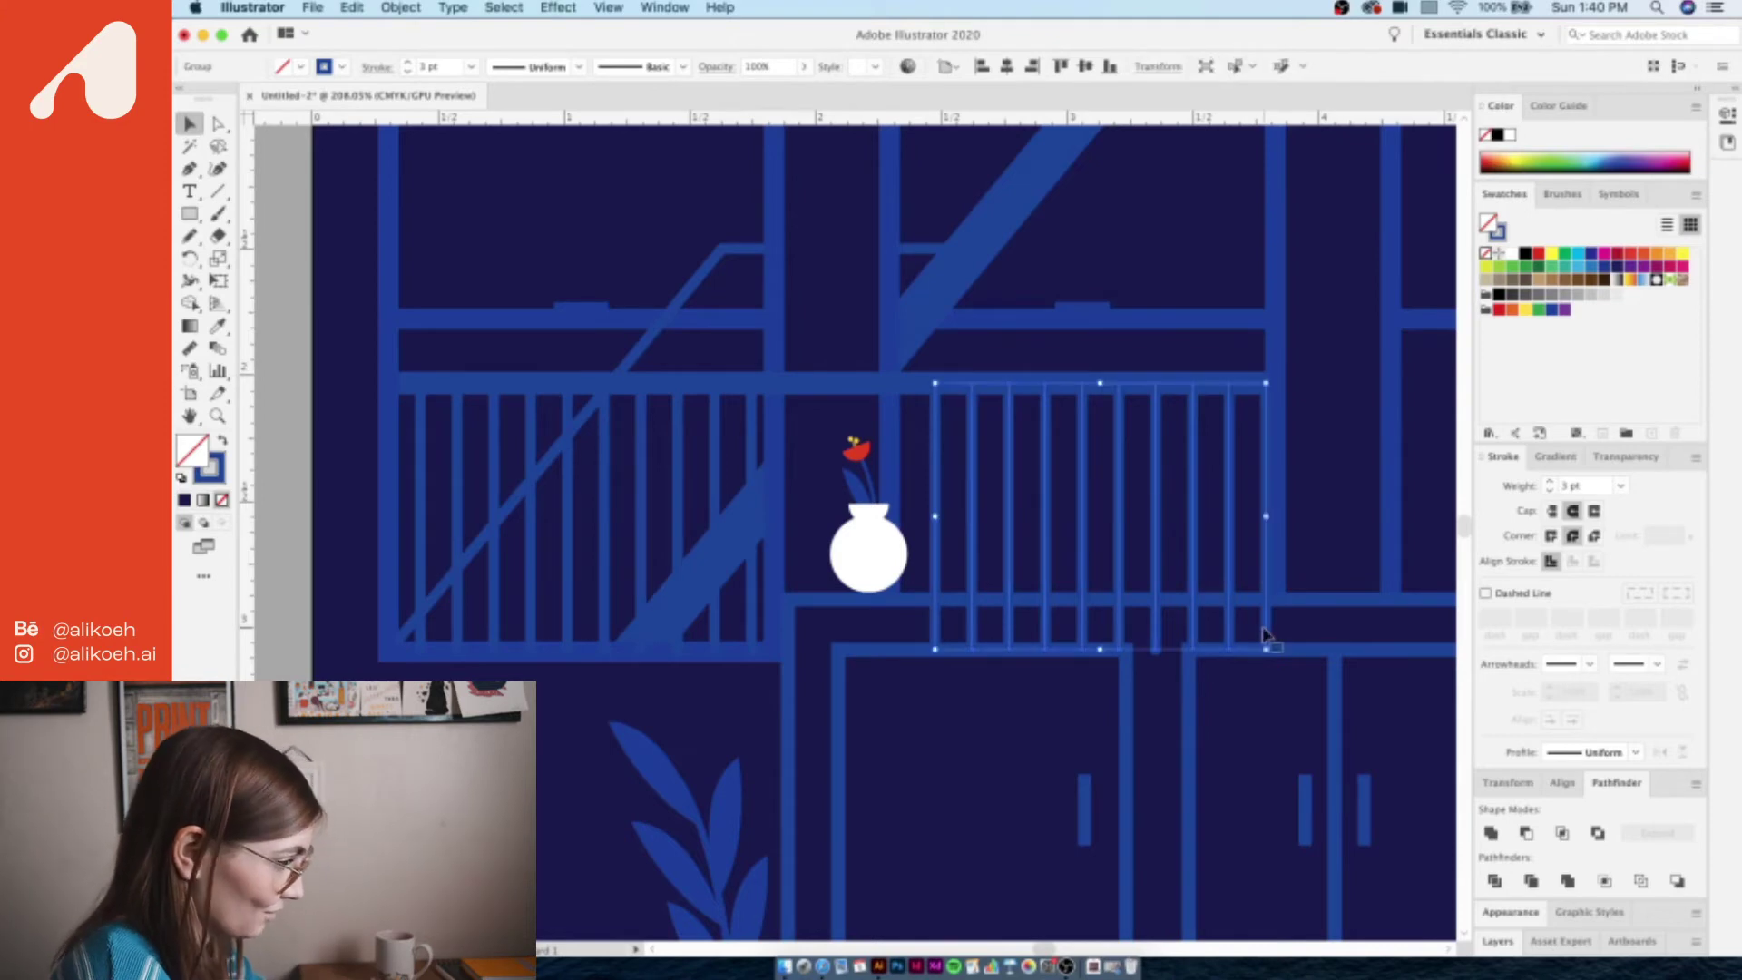
- Select all the vertical railing bars in the first window together
click(755, 580)
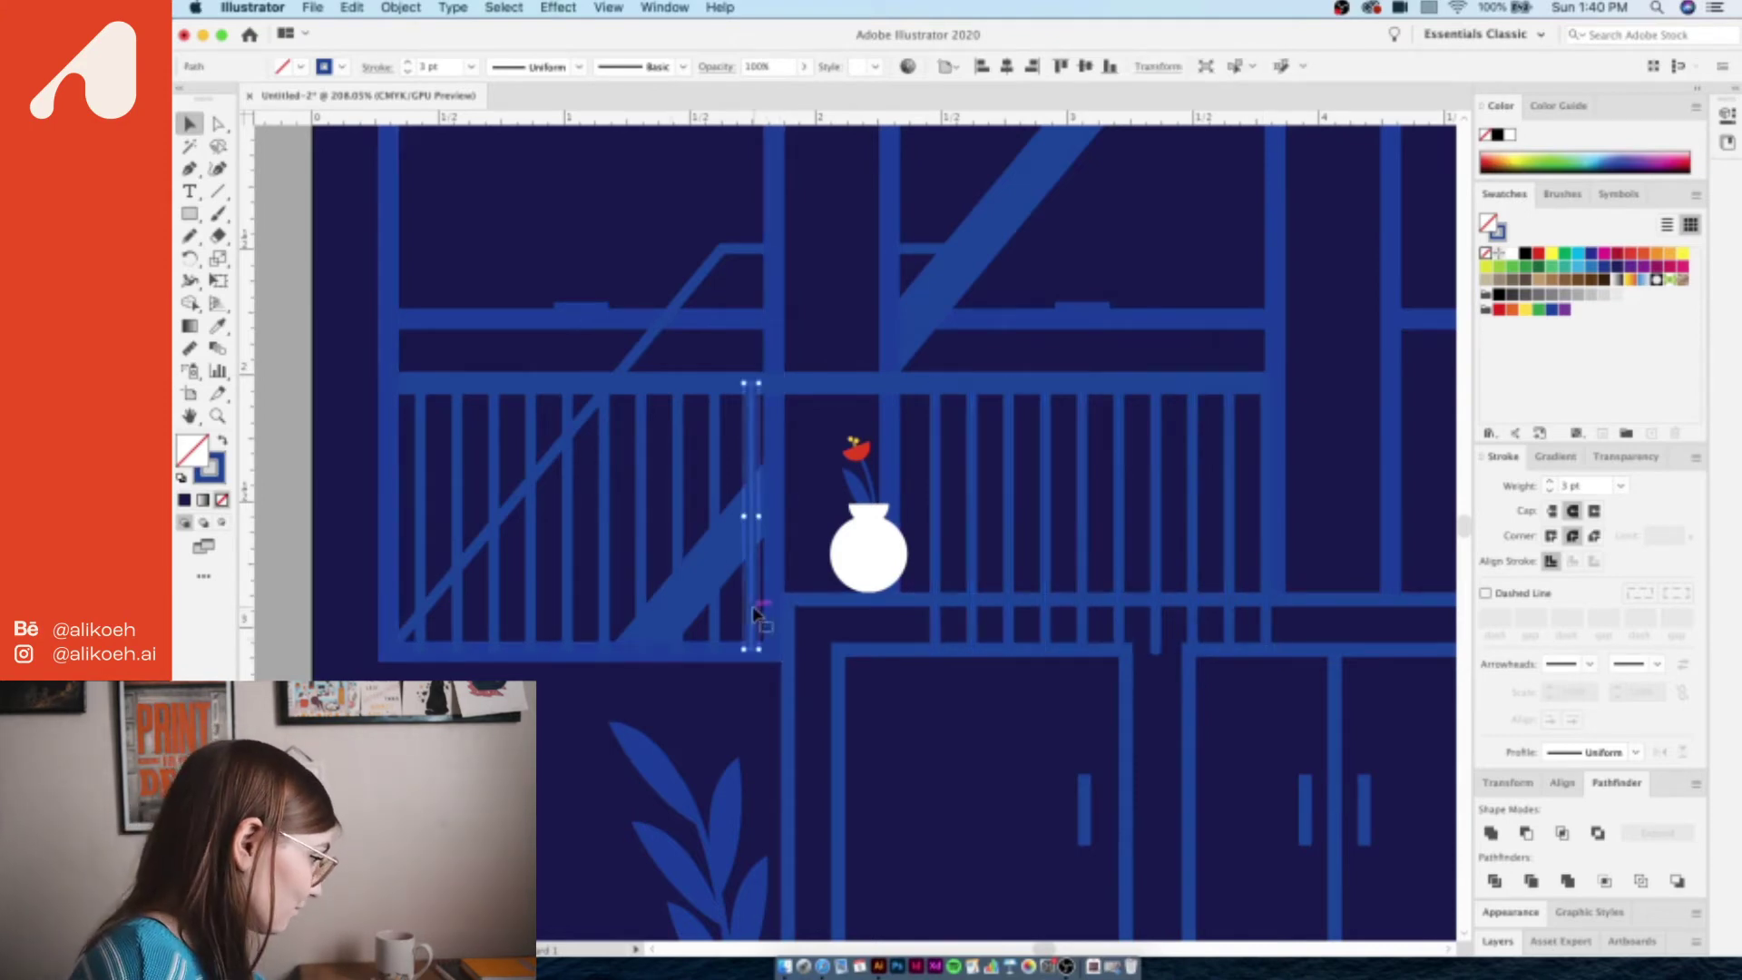
shift+click(716, 495)
shift+click(681, 473)
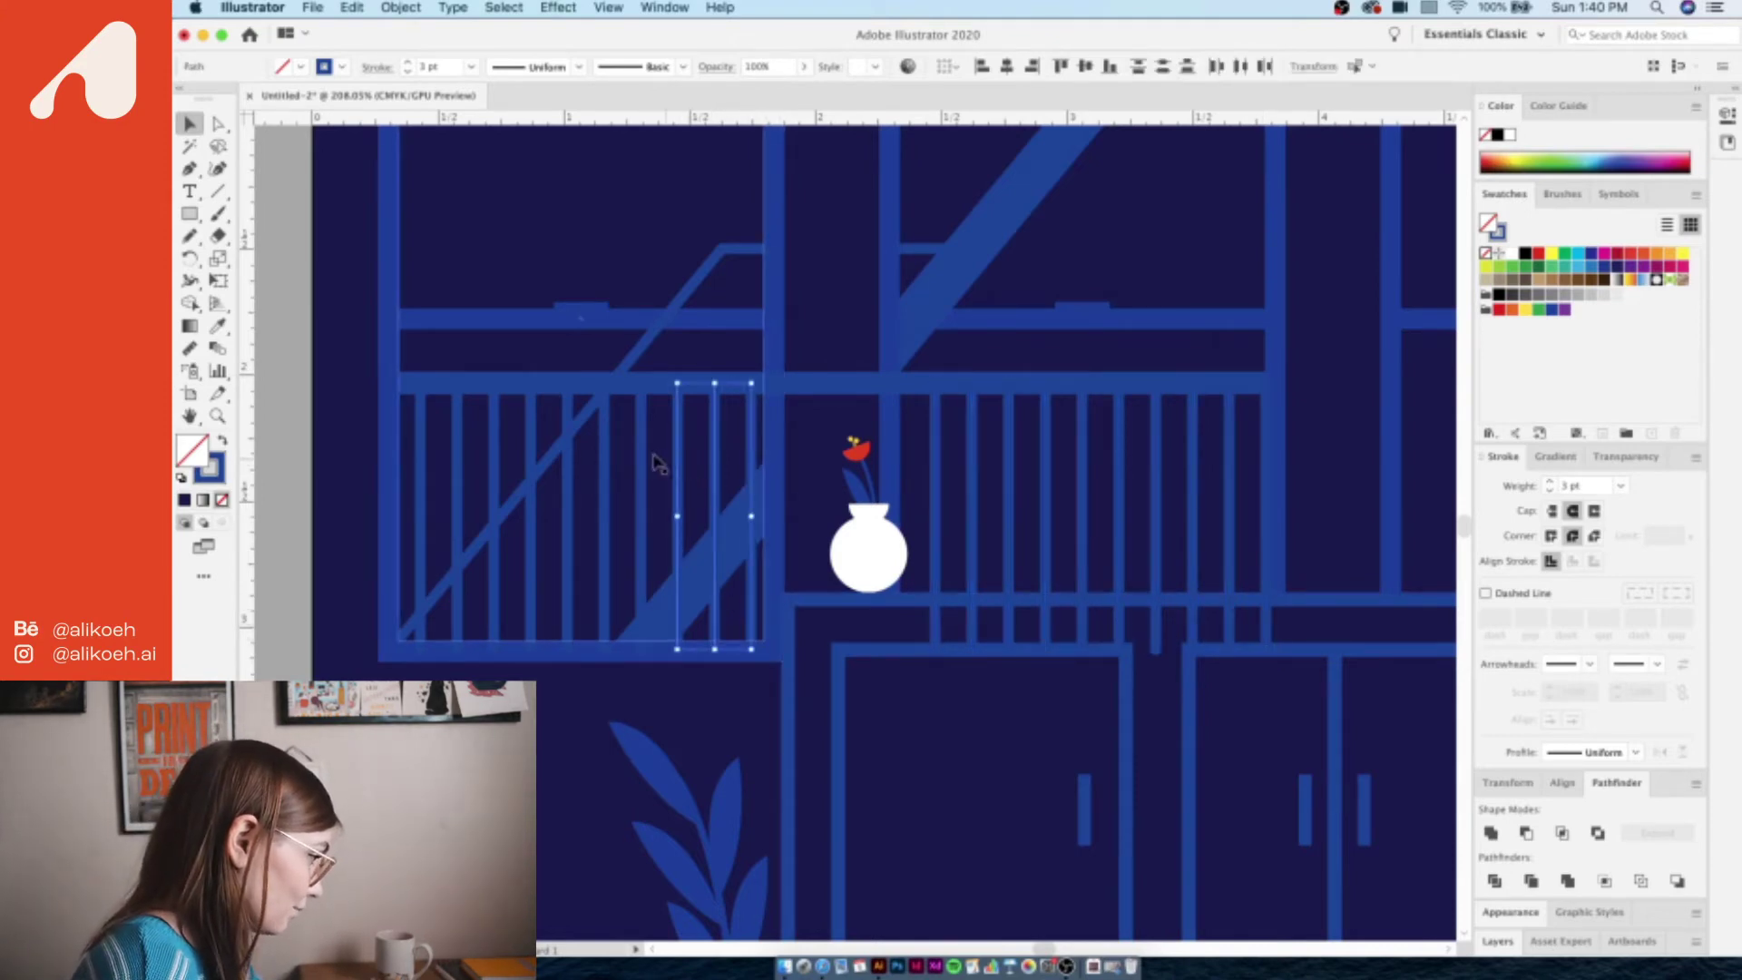
shift+click(604, 448)
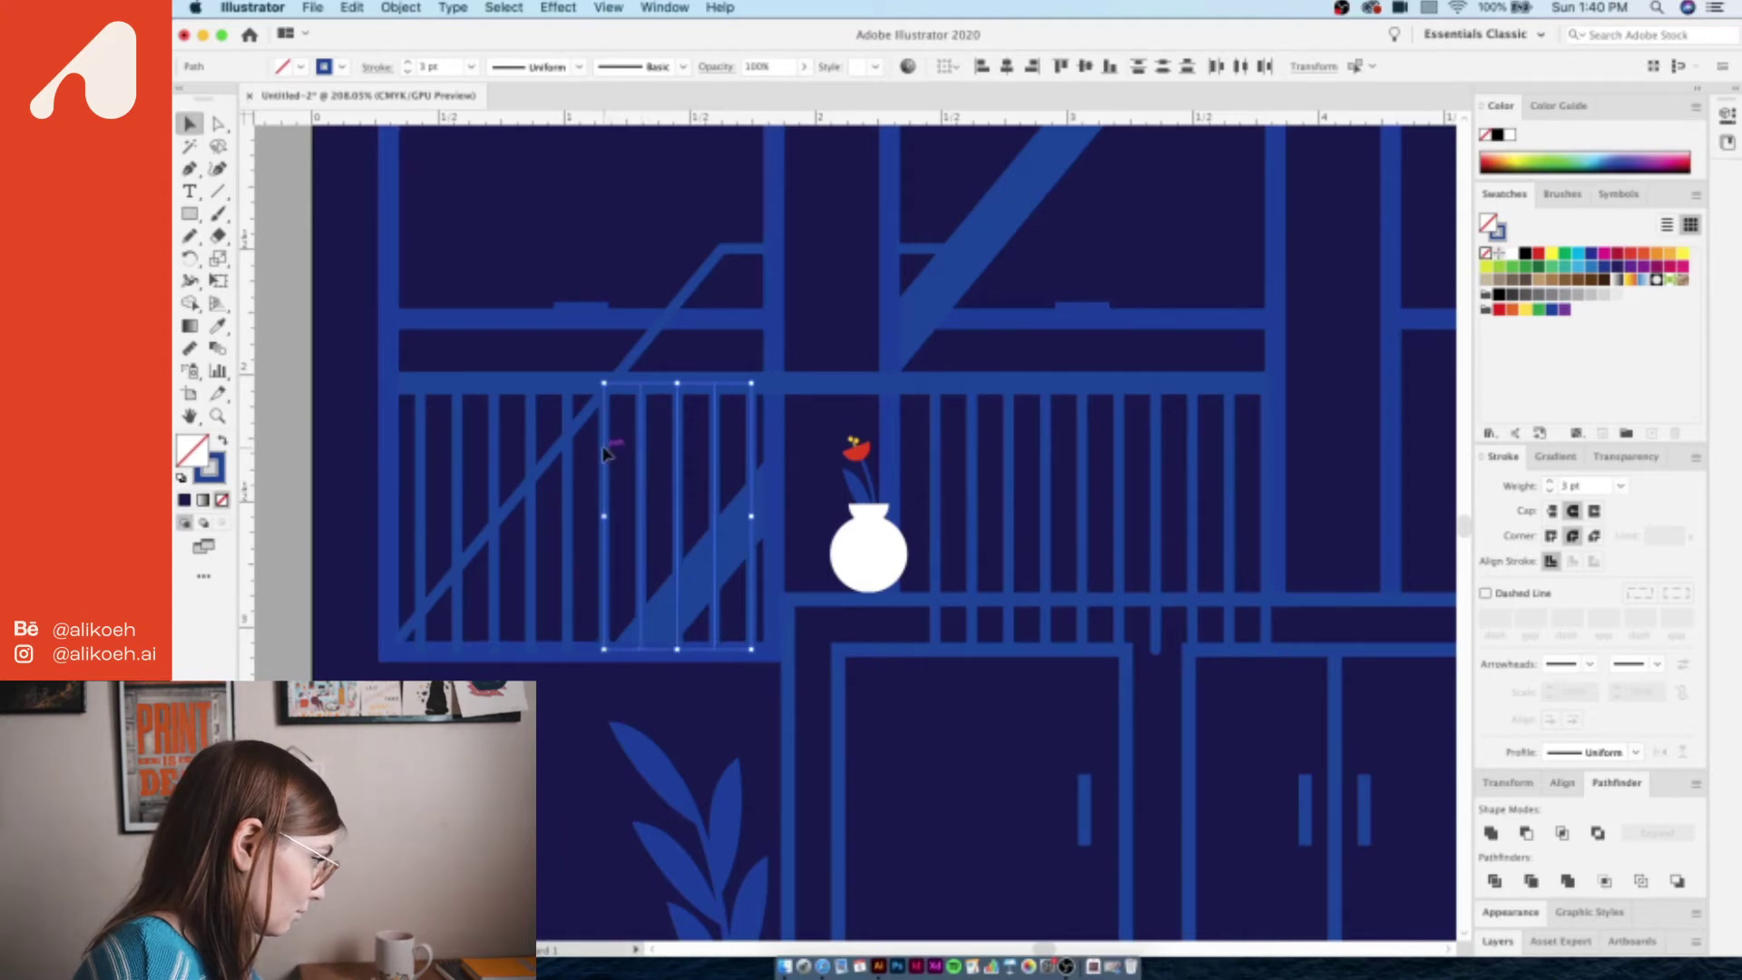
shift+click(567, 441)
shift+click(531, 436)
shift+click(494, 429)
shift+click(457, 421)
shift+click(420, 417)
click(514, 447)
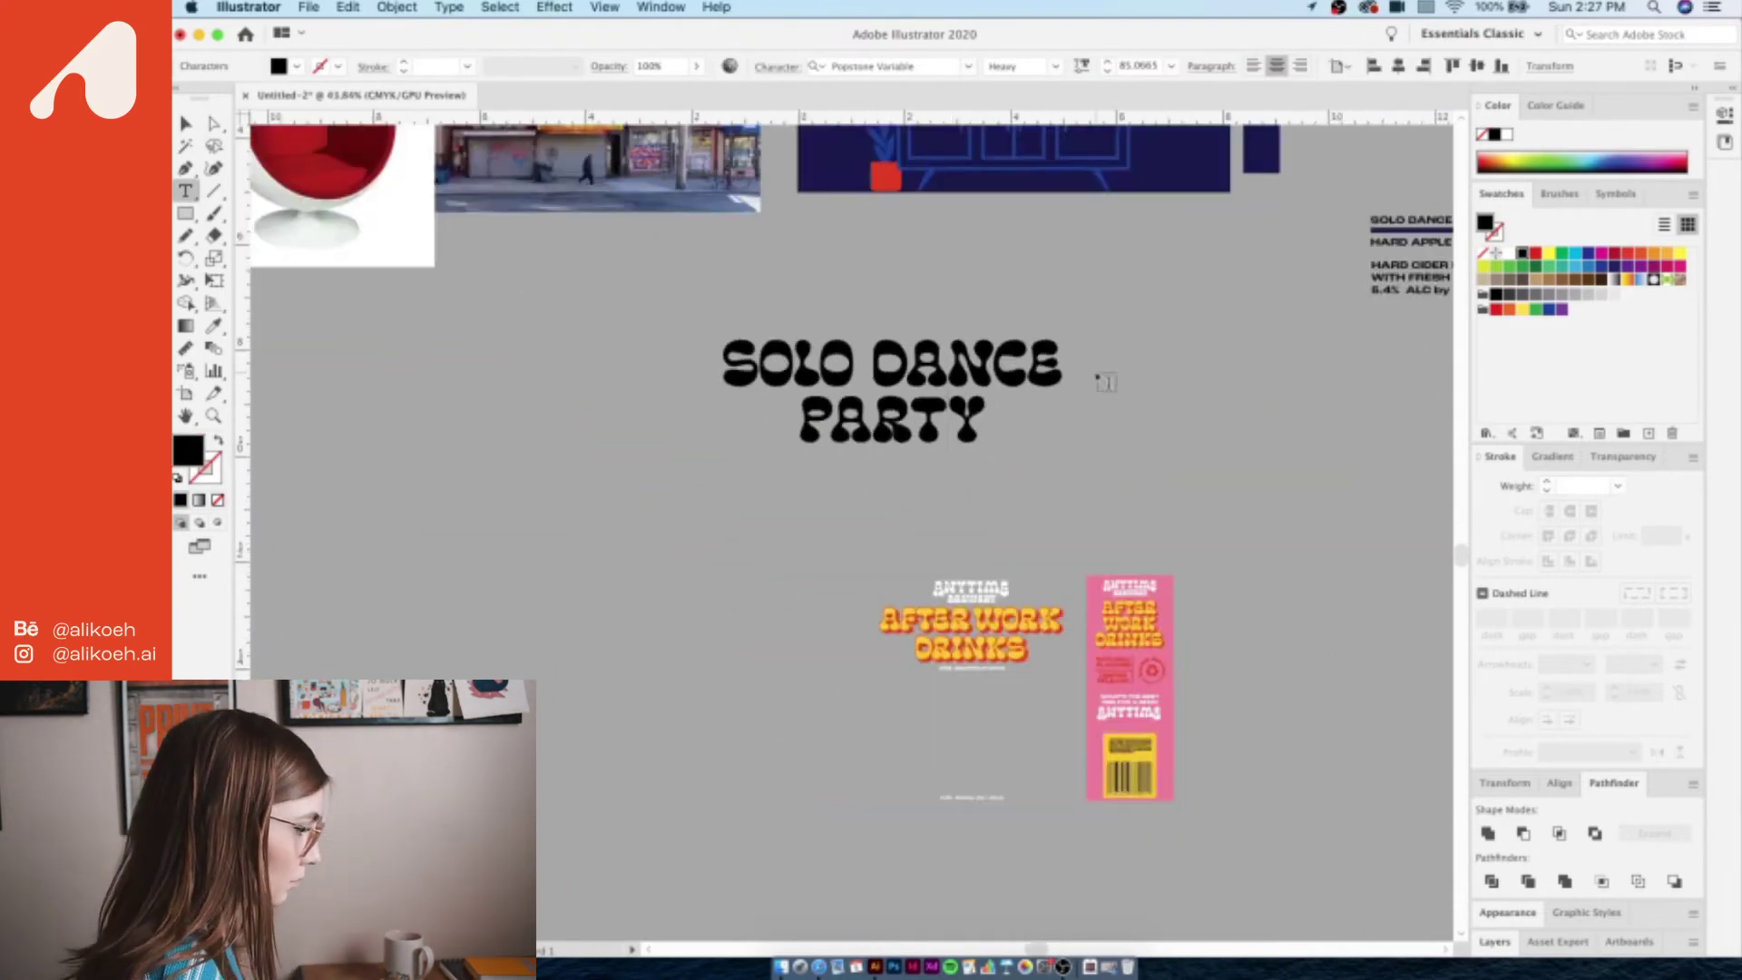
- Loosen the kerning between the letters of "SOLO" in the "SOLO DANCE PARTY" title
scroll(1105, 382, up, 3)
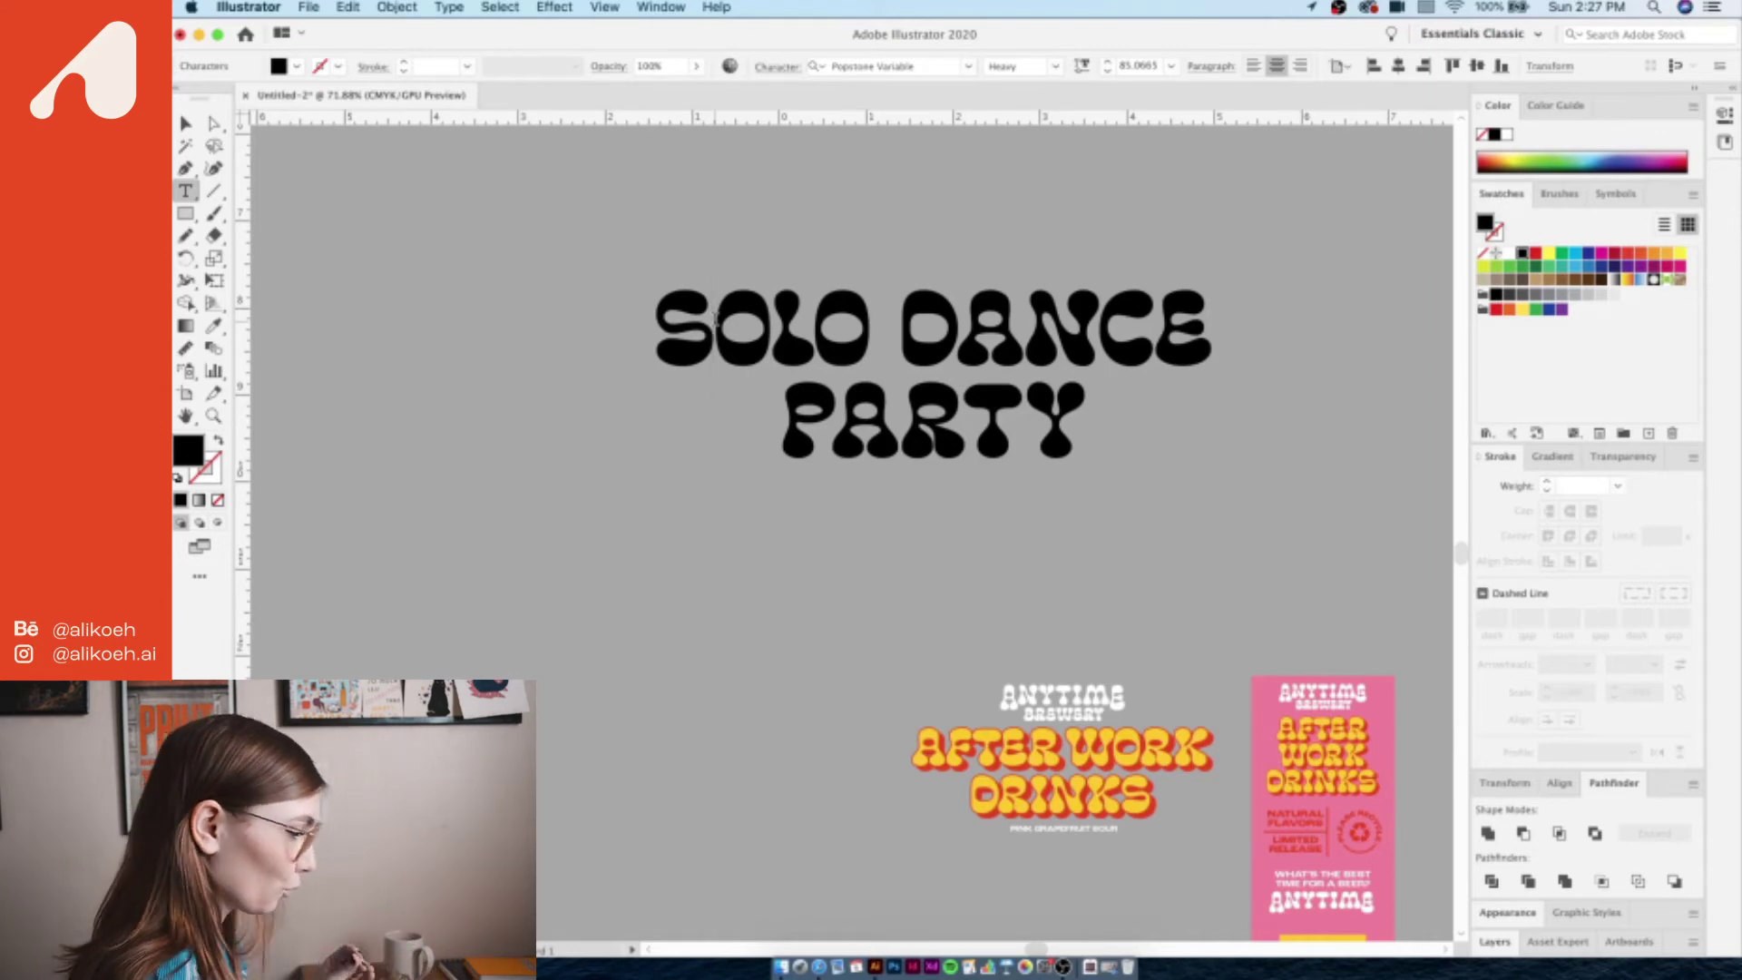
click(770, 343)
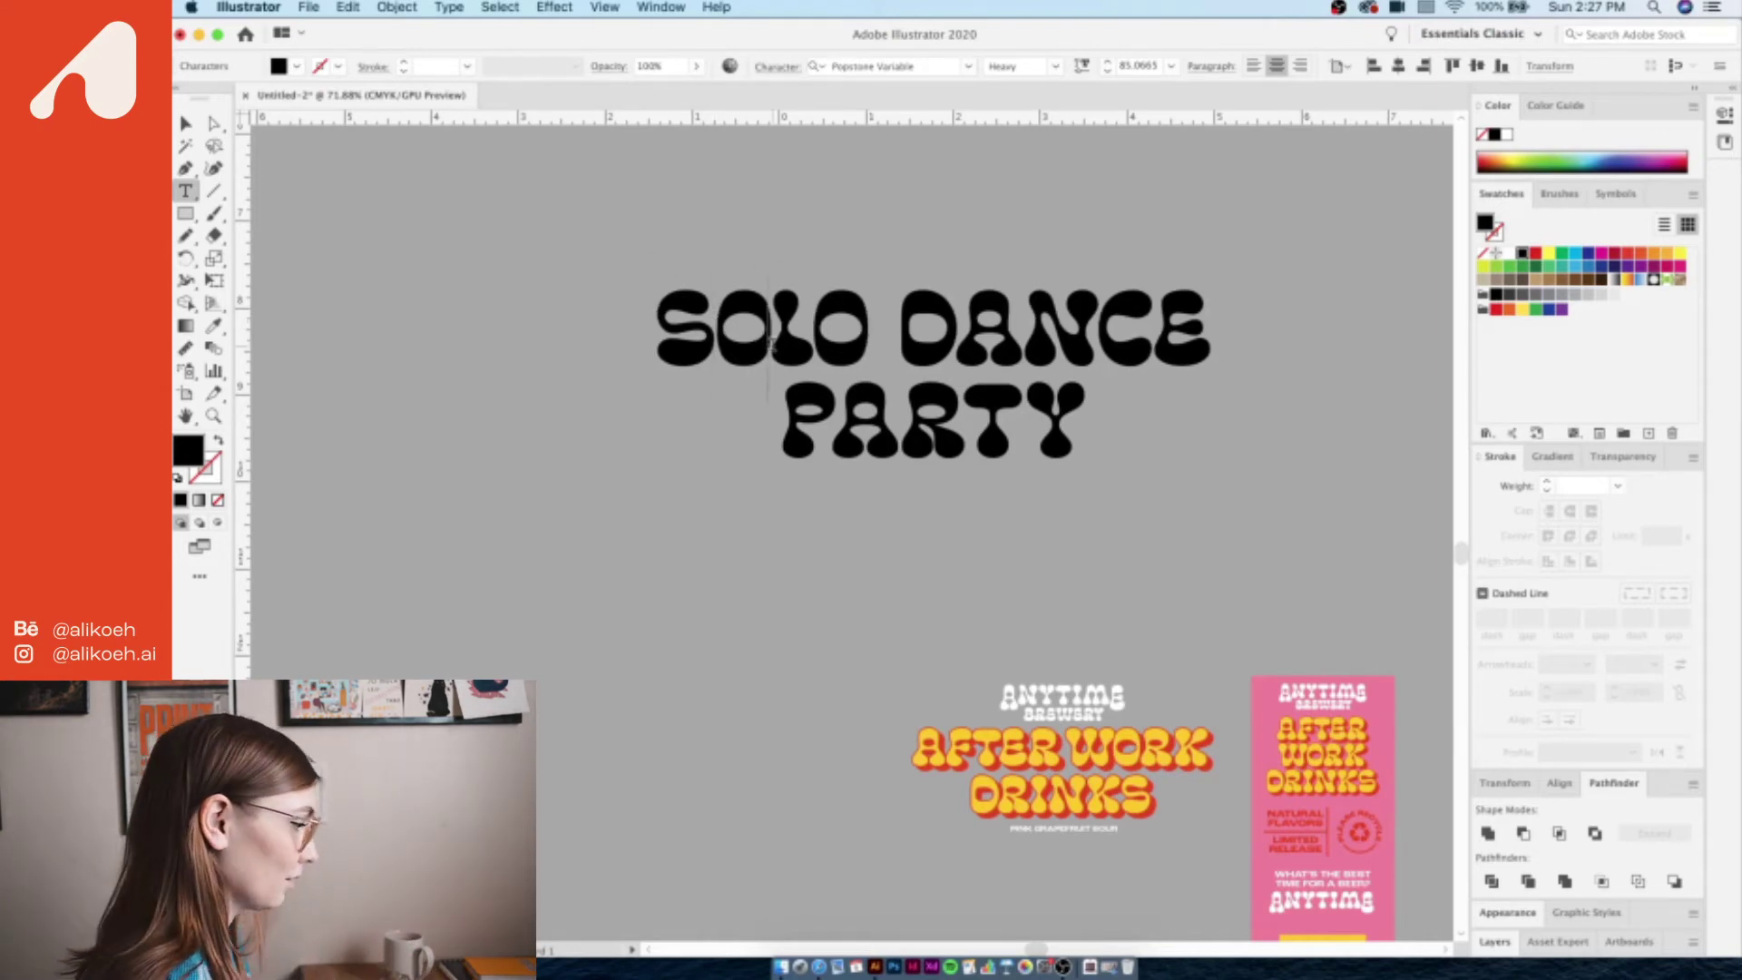
key(Right)
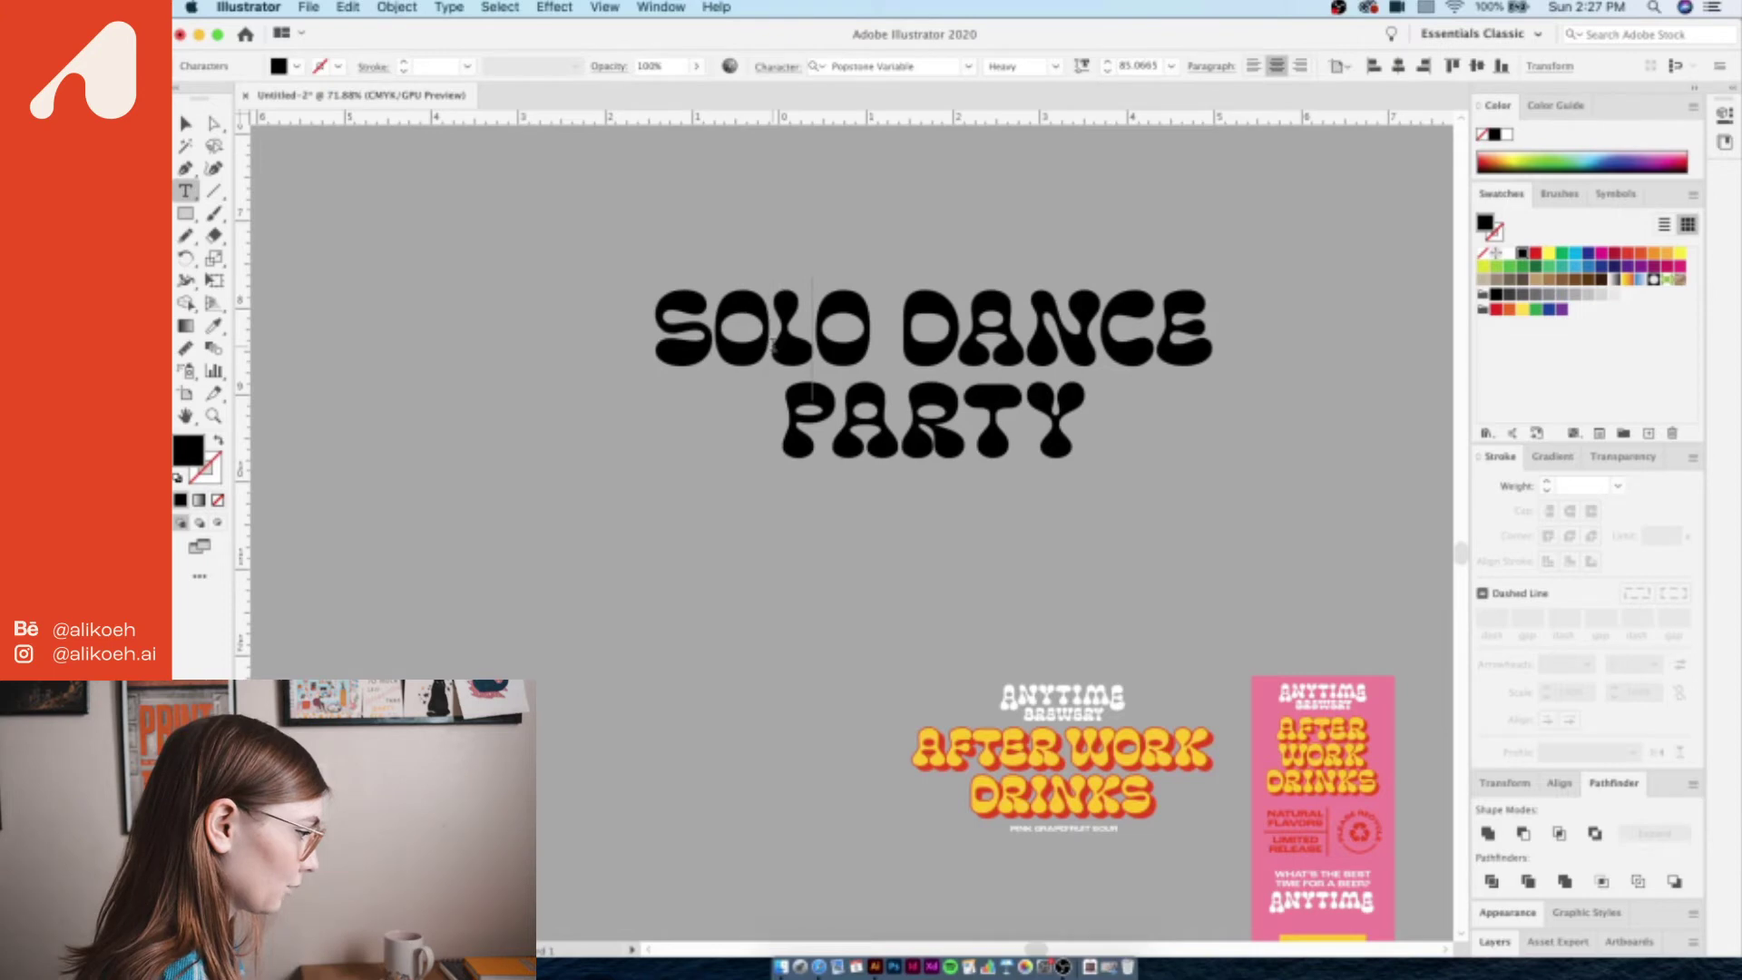
key(Left)
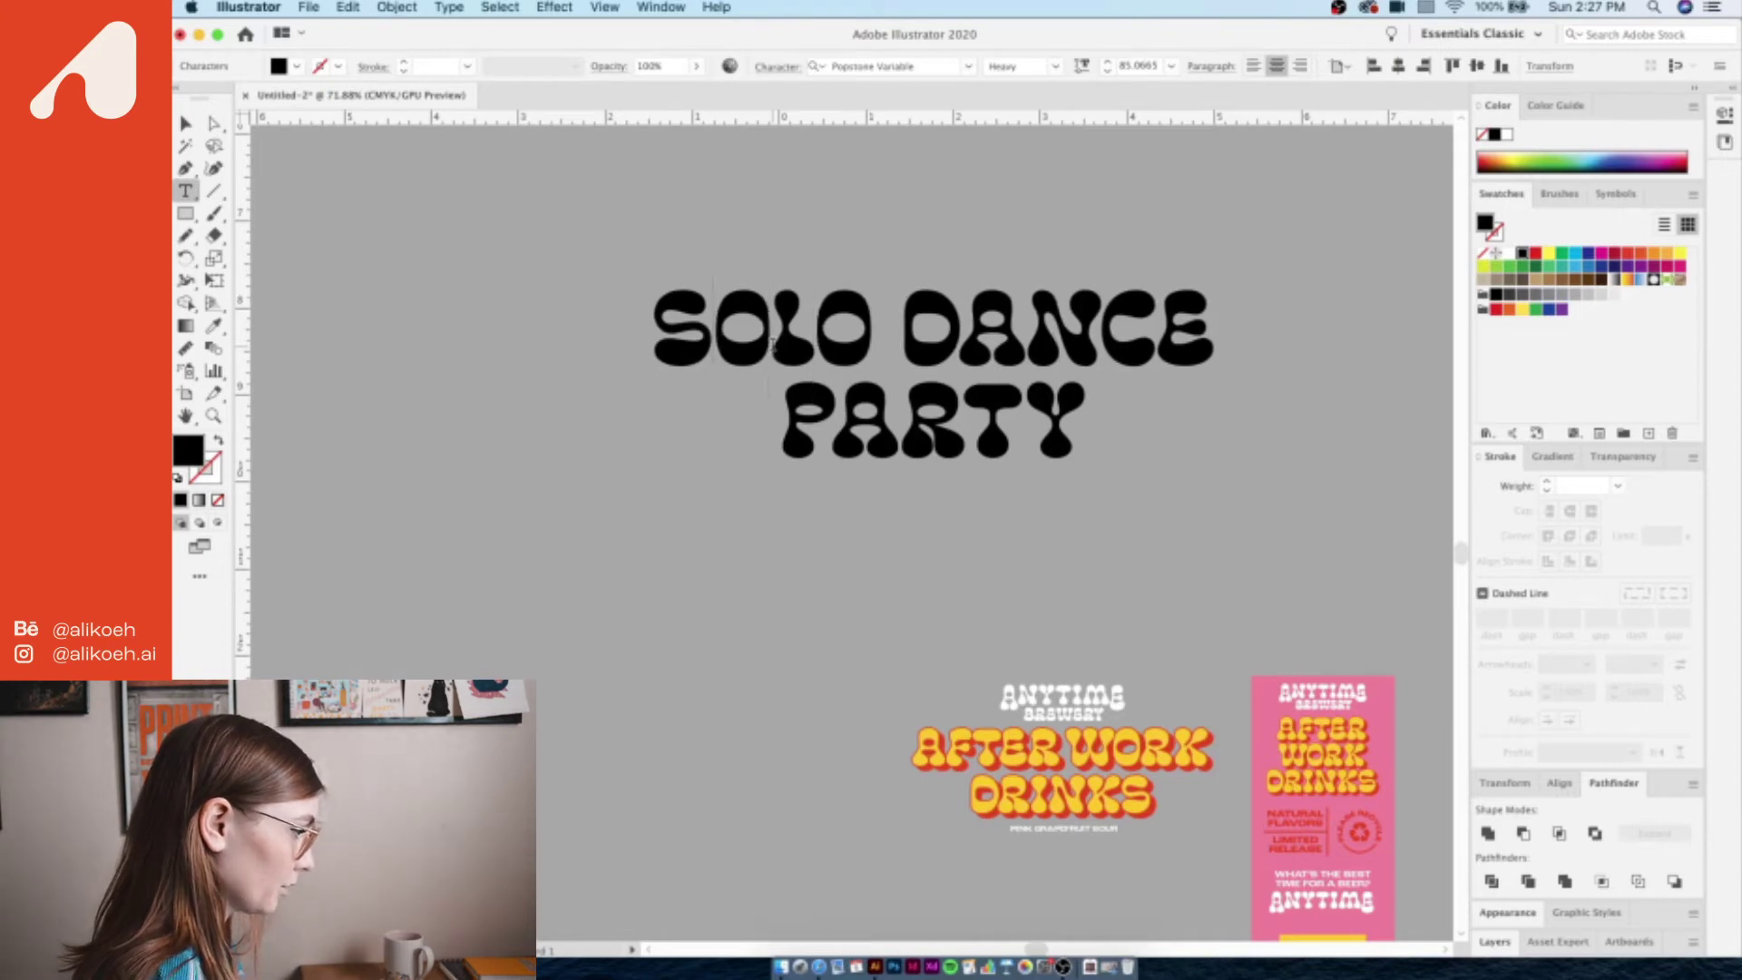
key(Right)
key(Right)
key(Right)
key(Right)
key(Right)
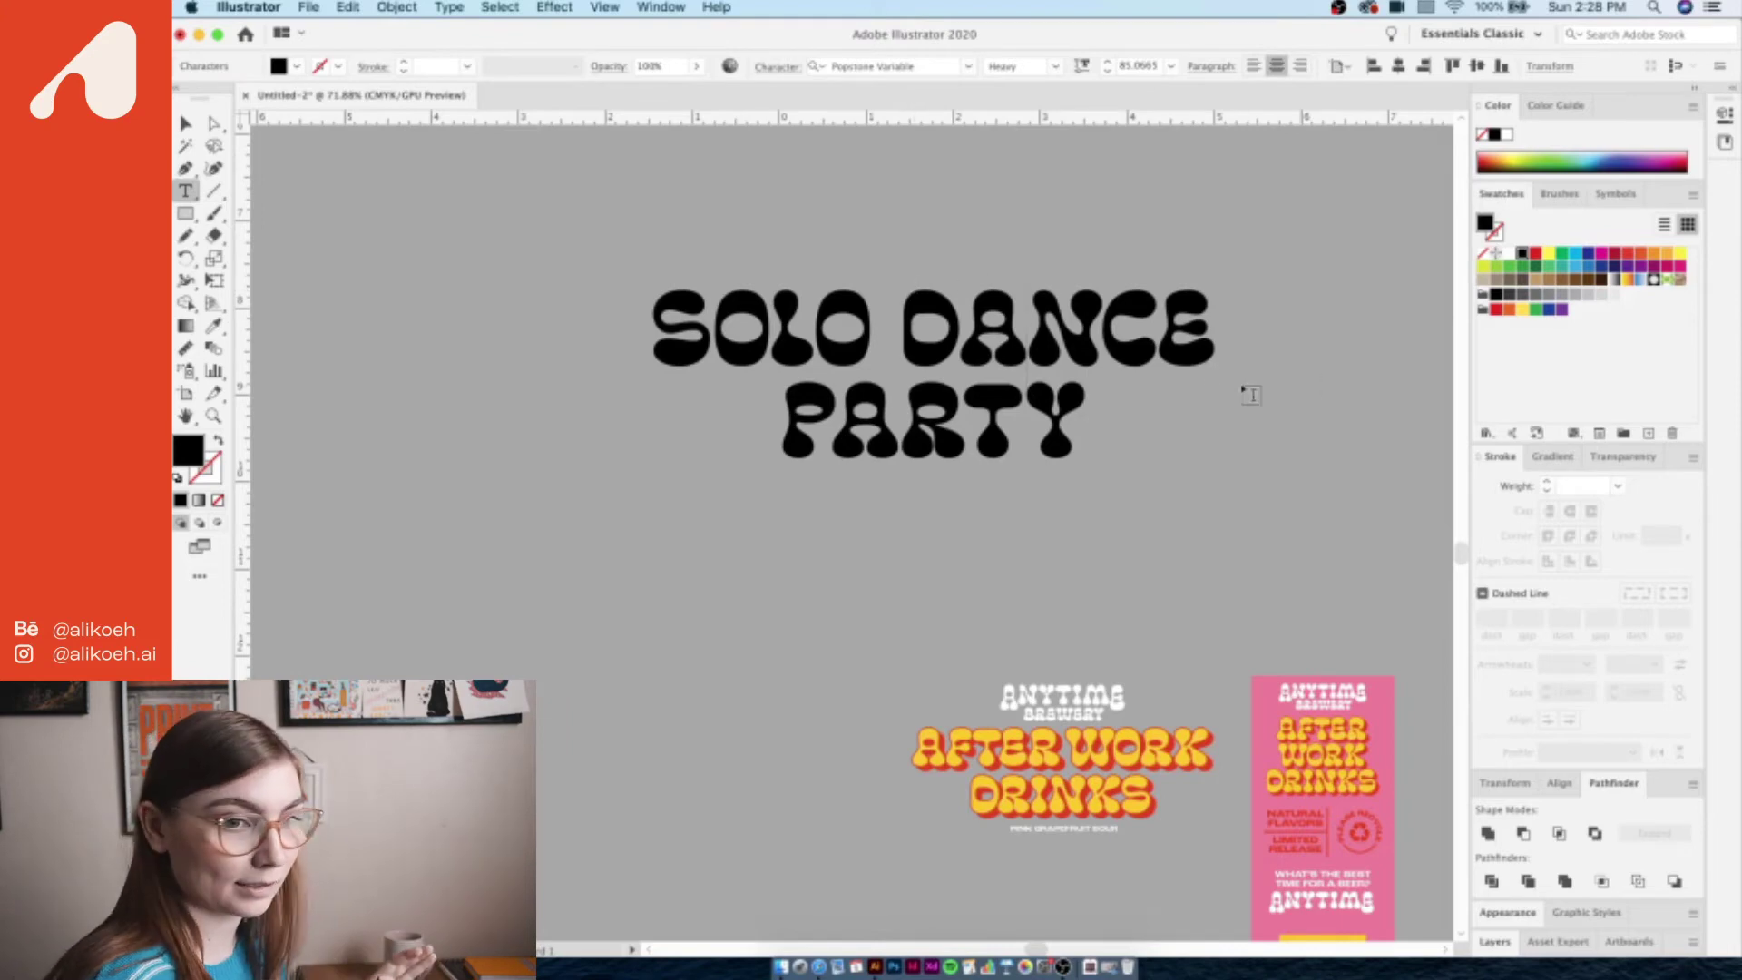
- Loosen the kerning within "DANCE" and between the S and first O of "SOLO"
key(alt+Right)
key(alt+Right)
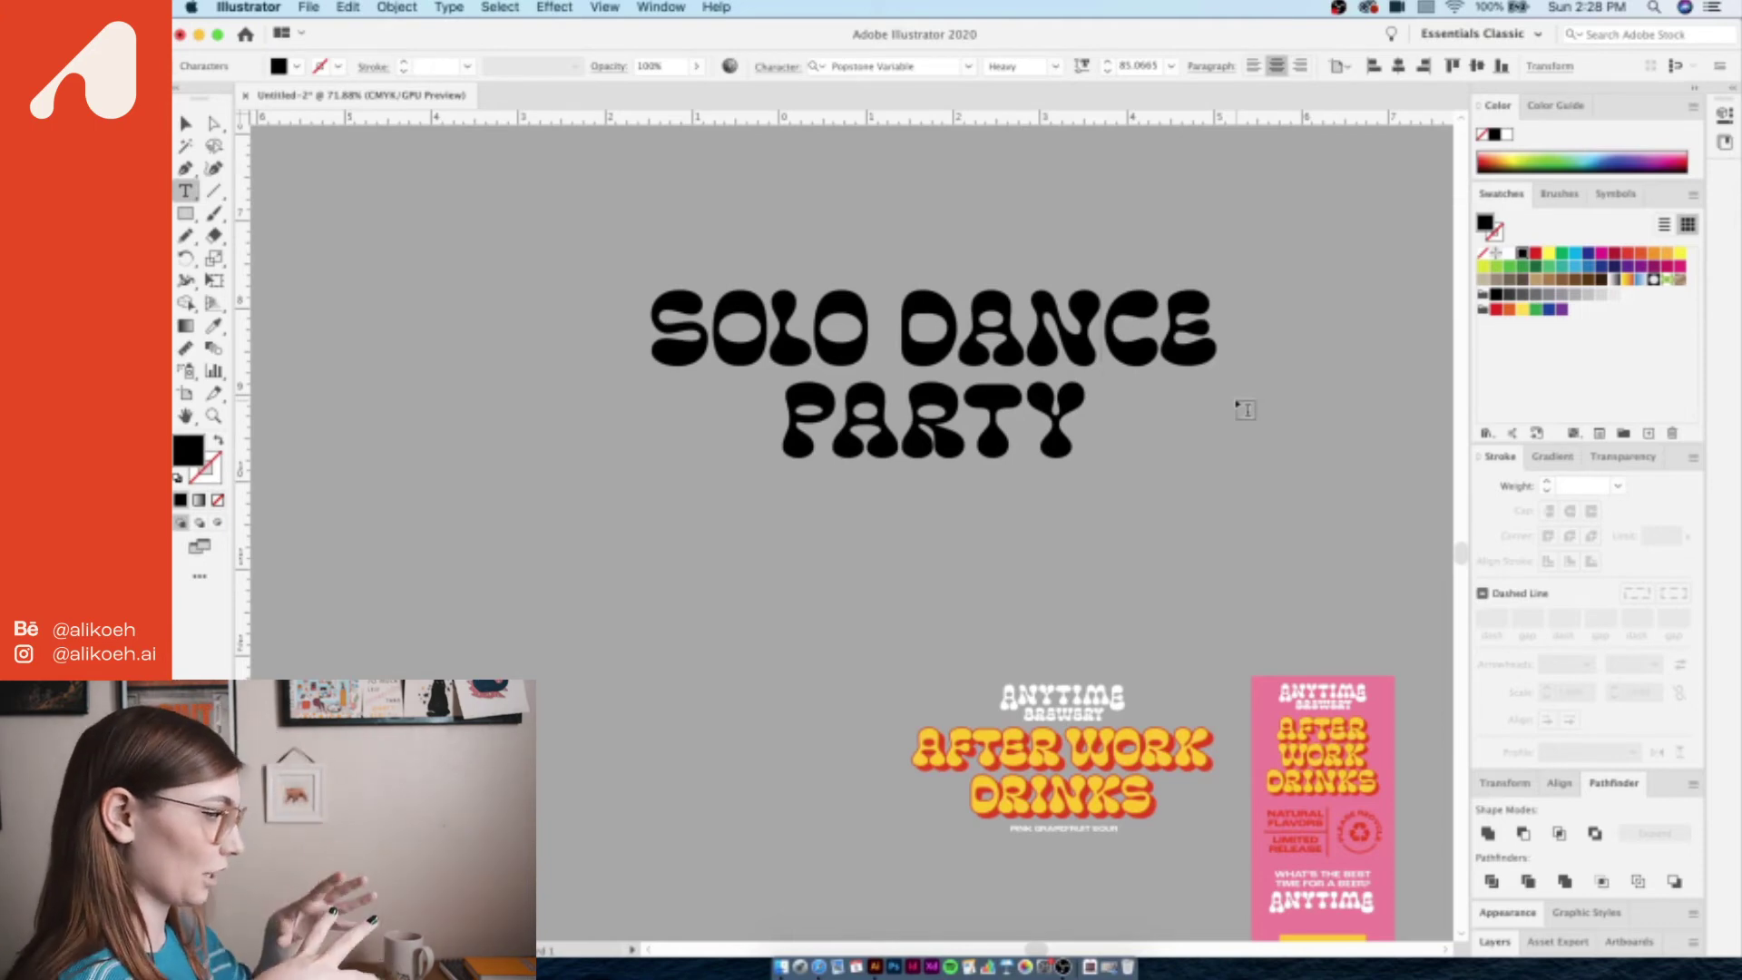
key(alt+Right)
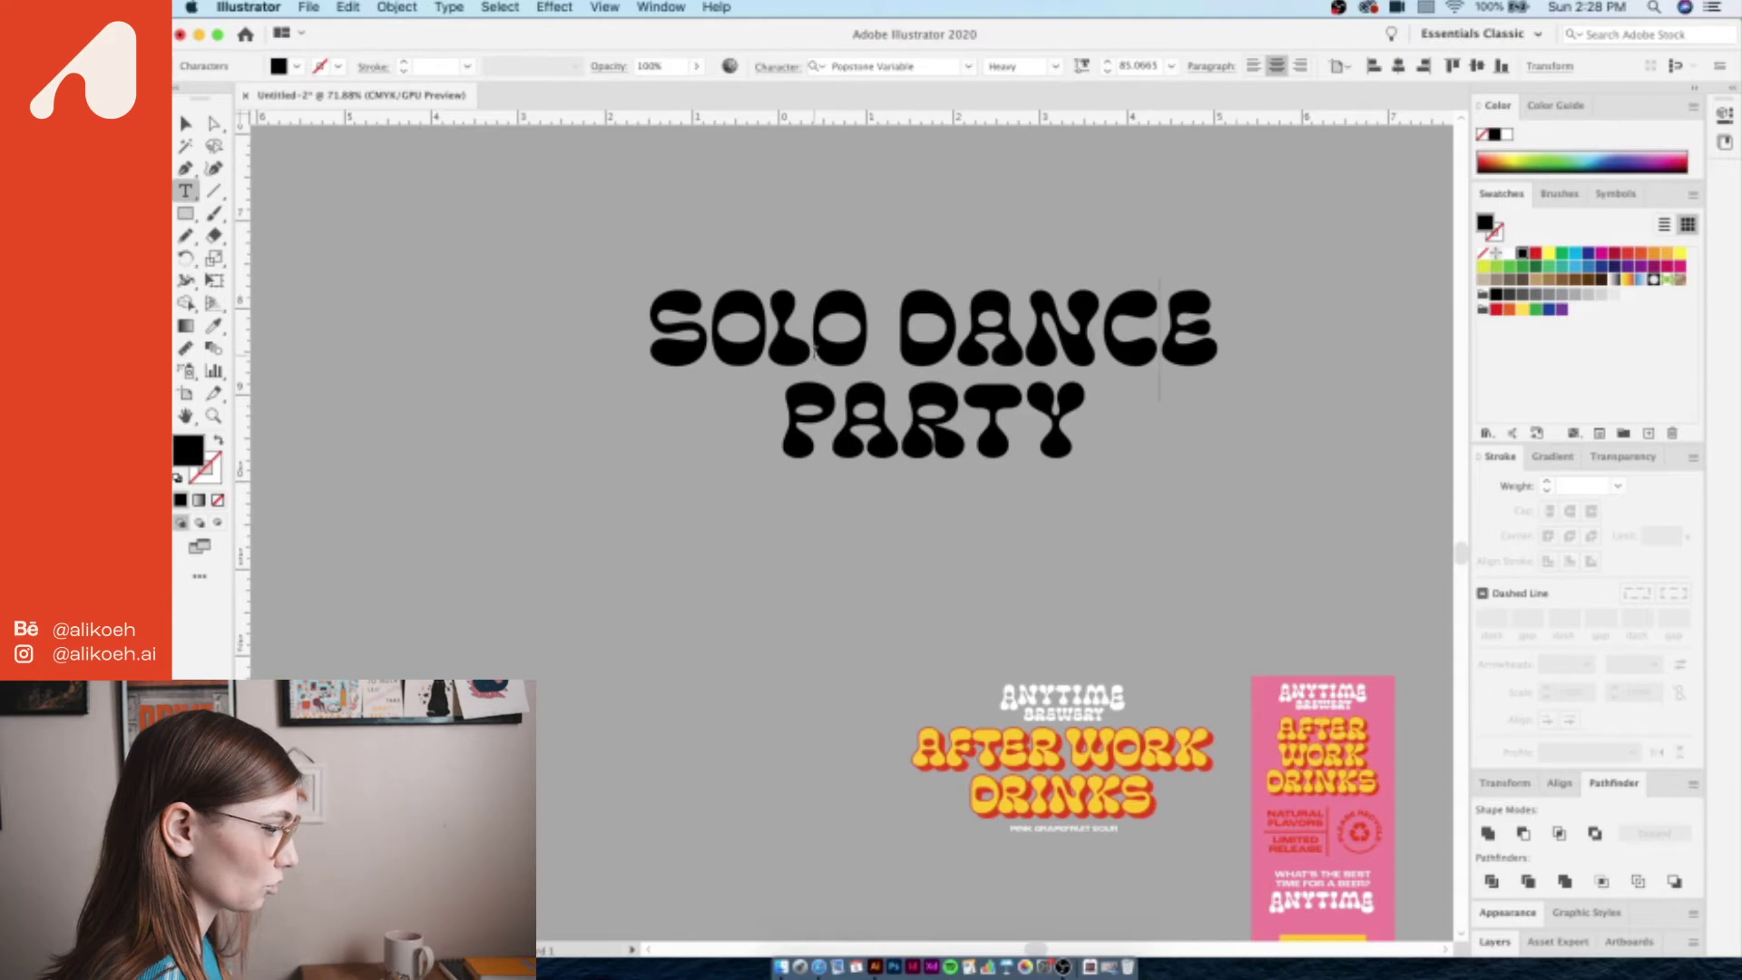
click(707, 315)
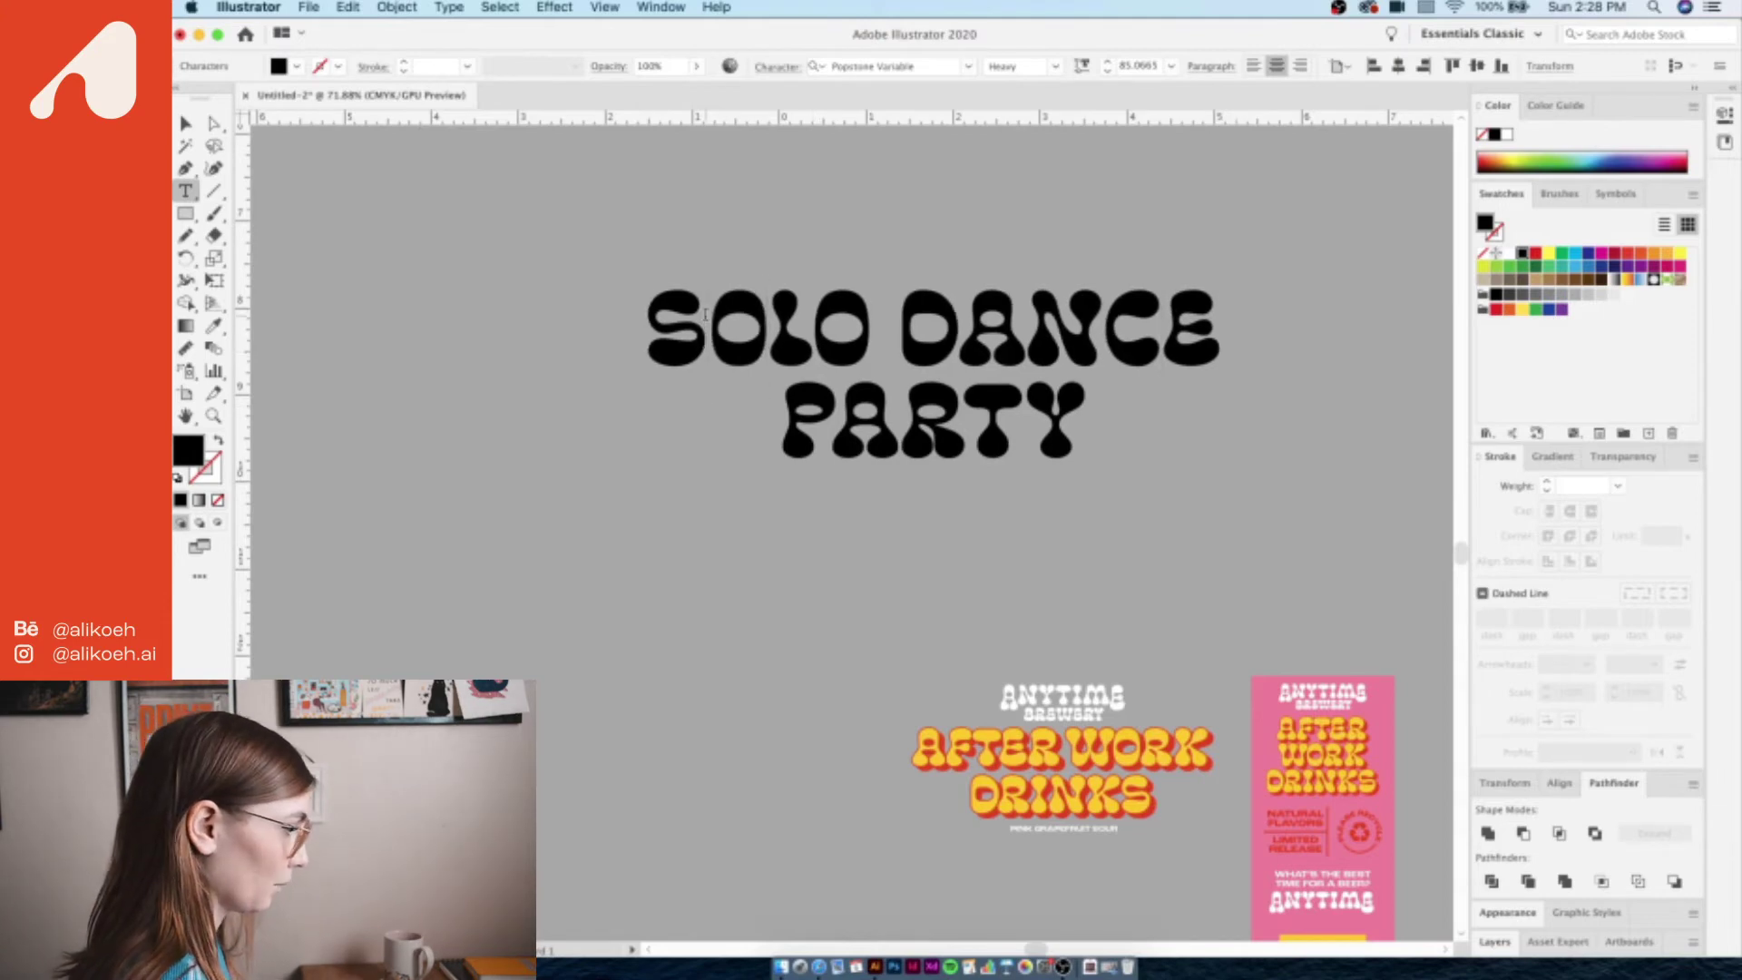
- Move the "SOLO DANCE PARTY" title up toward the navy label
scroll(1016, 366, down, 5)
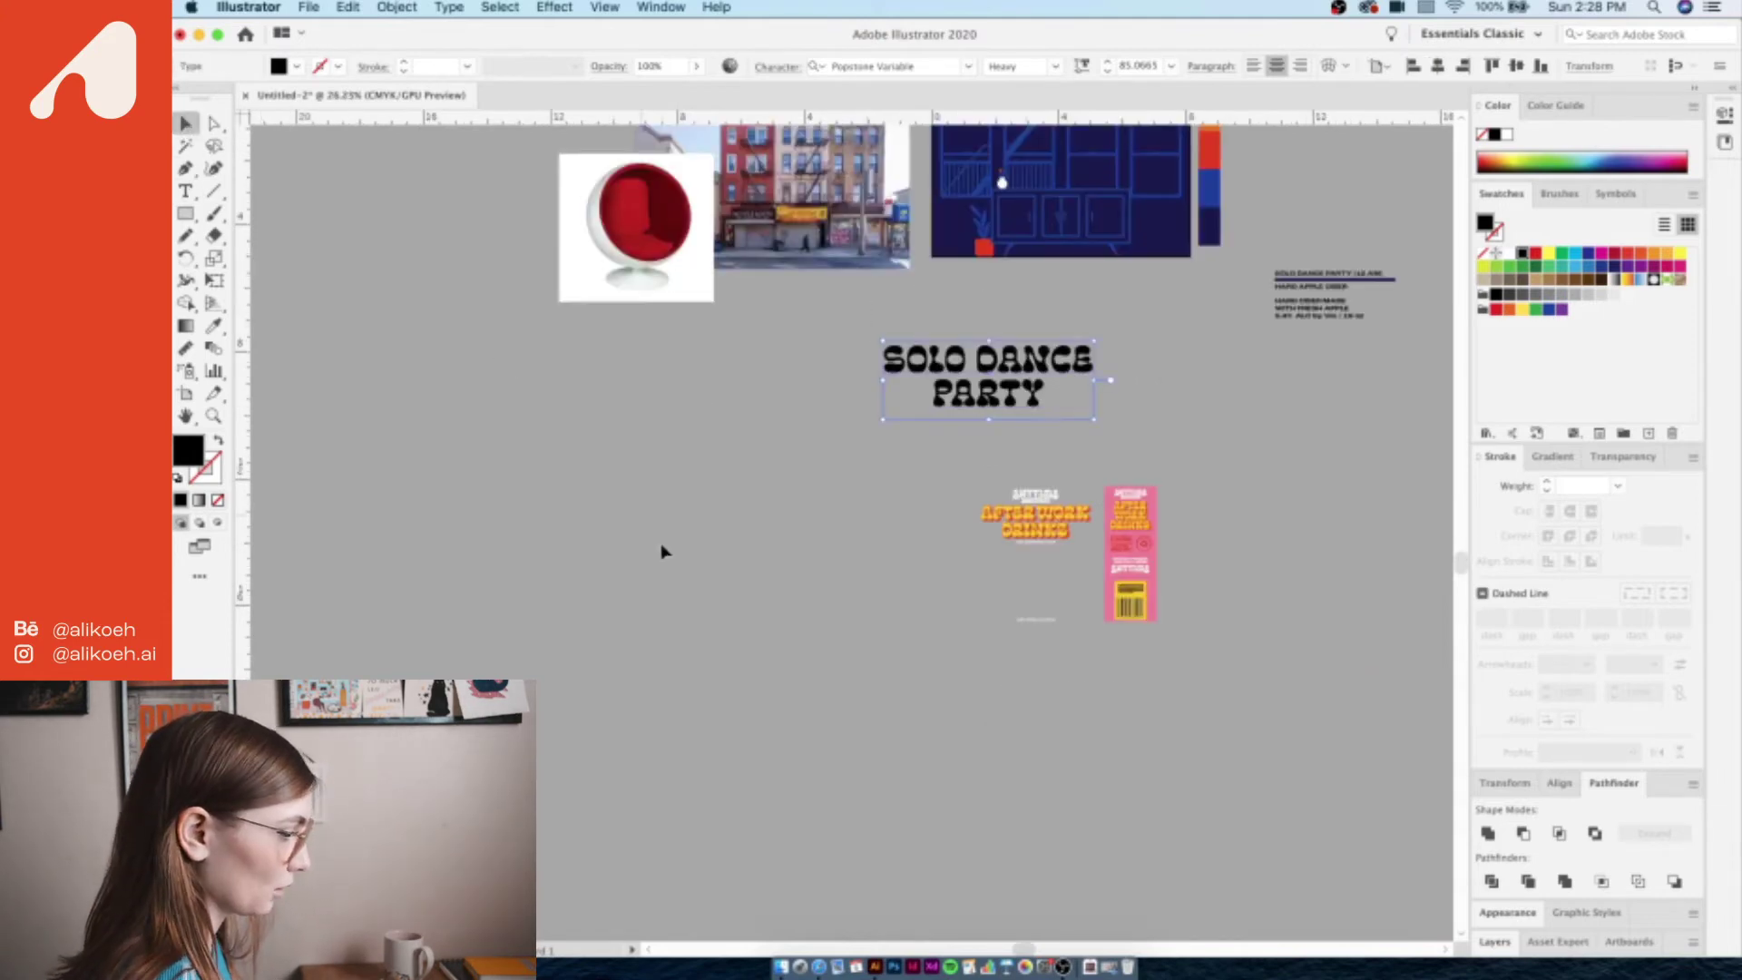
click(640, 522)
scroll(649, 536, down, 5)
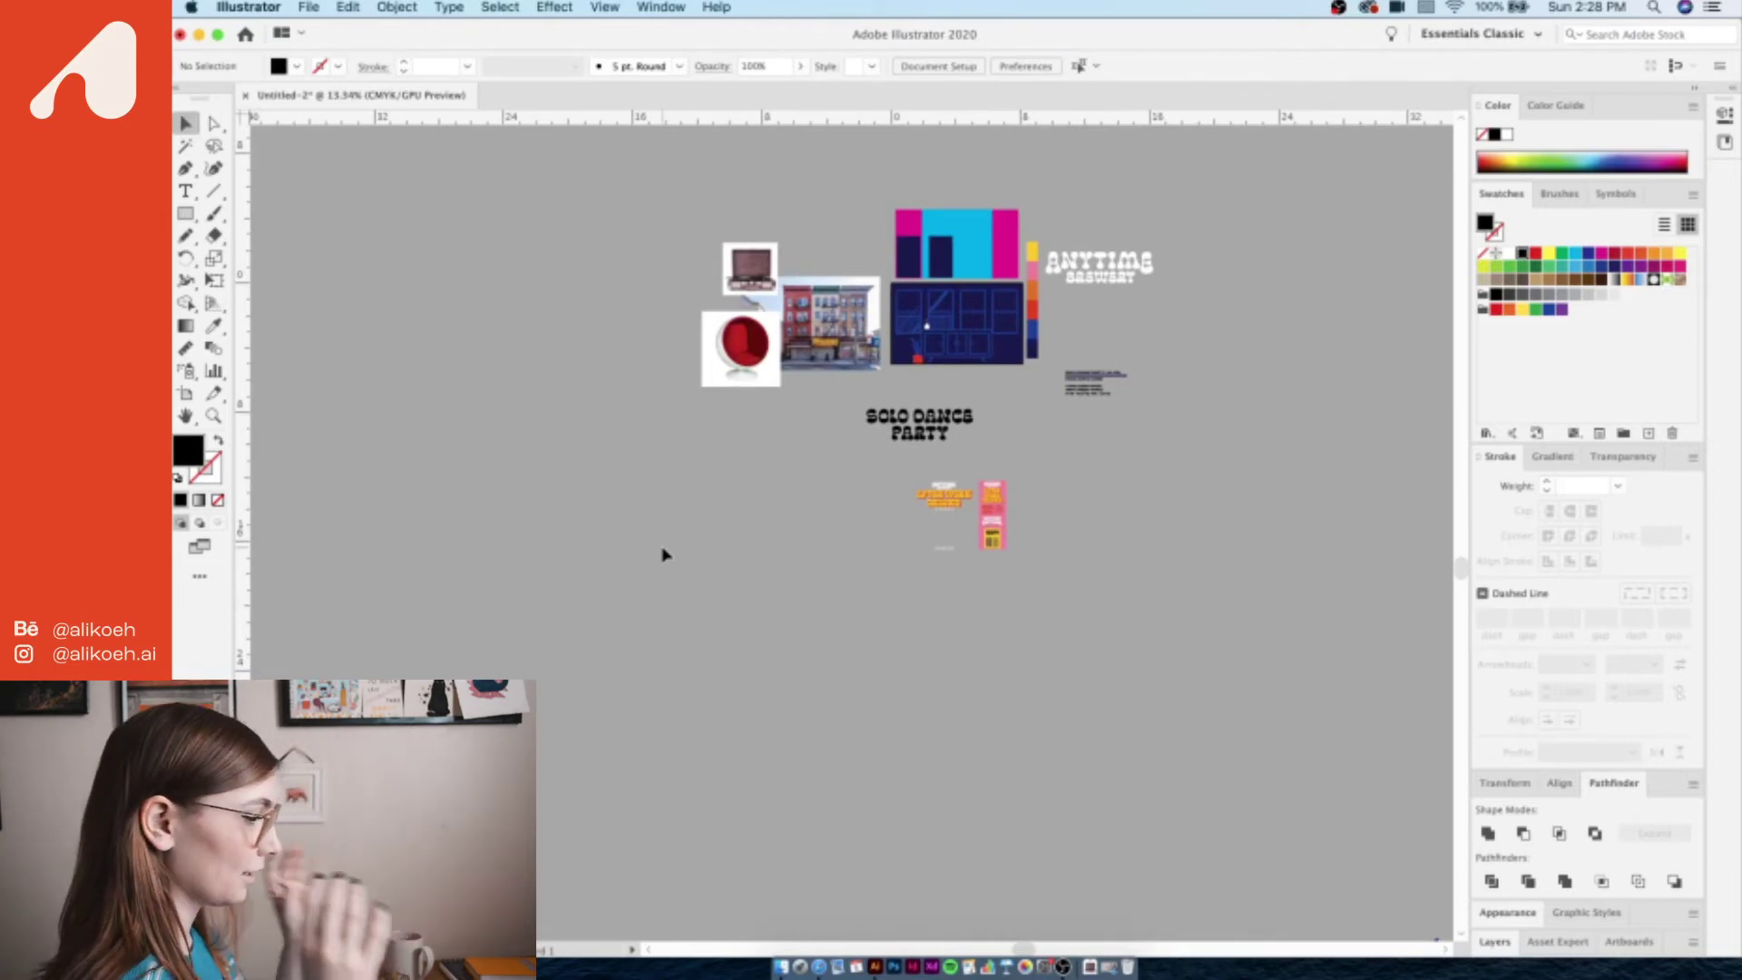
scroll(770, 507, up, 5)
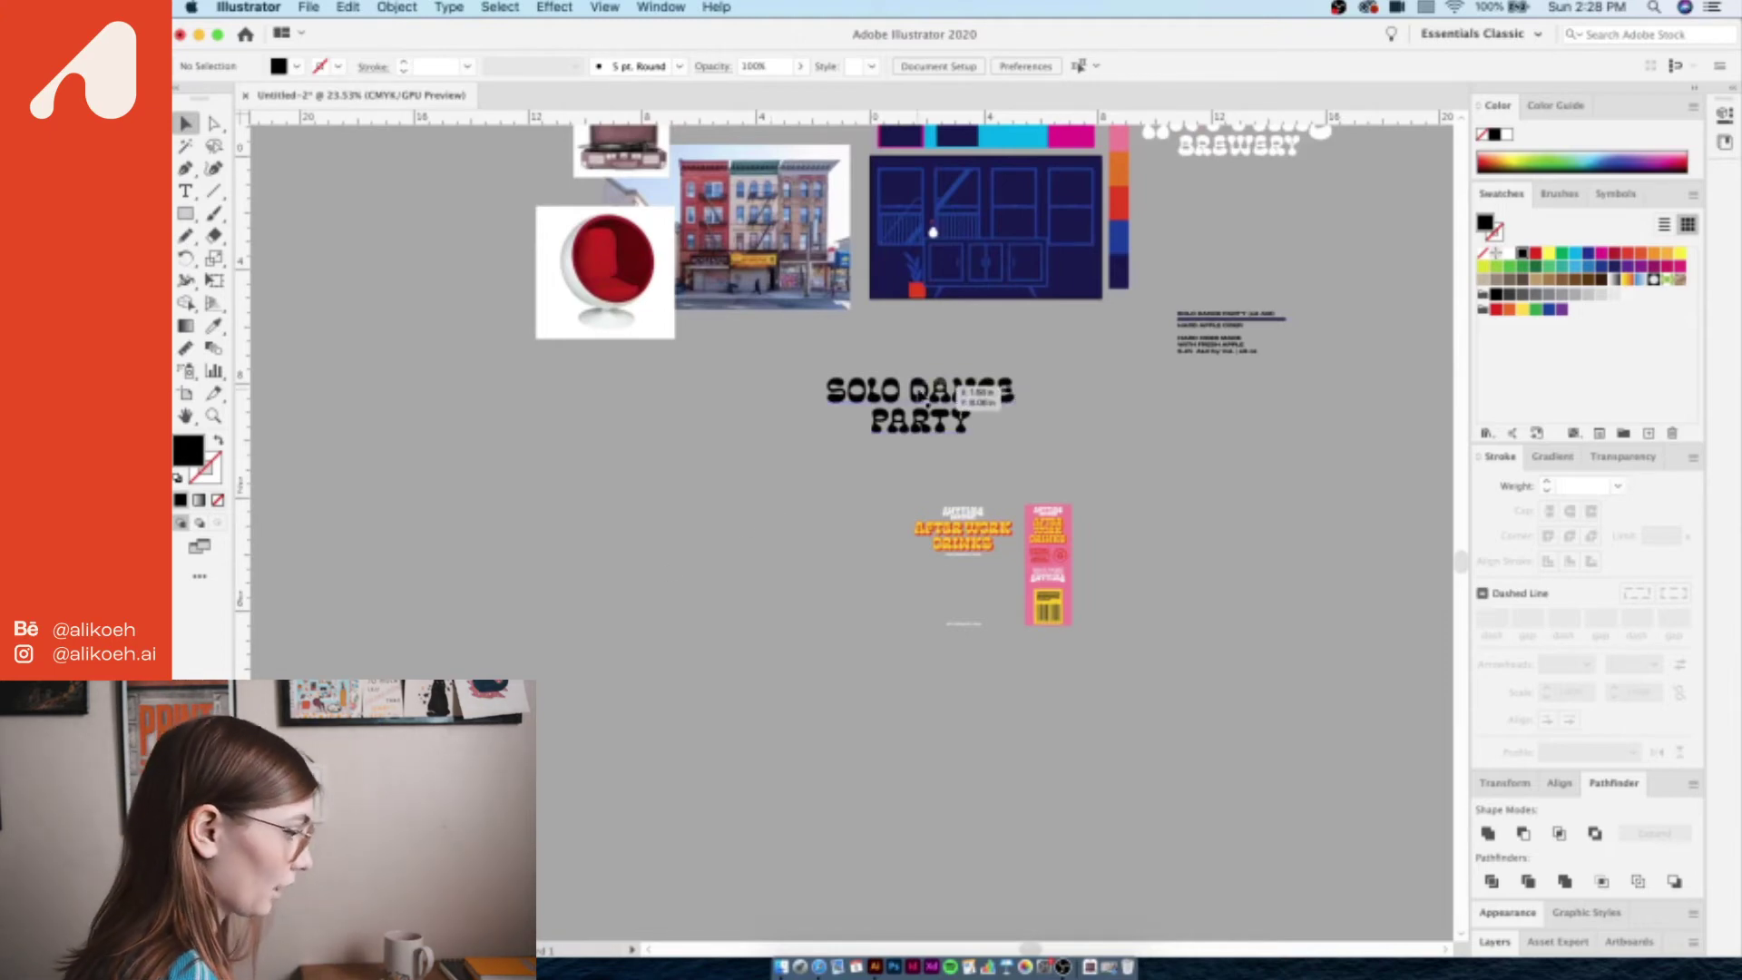
scroll(926, 396, up, 6)
click(916, 377)
drag(916, 377, 916, 318)
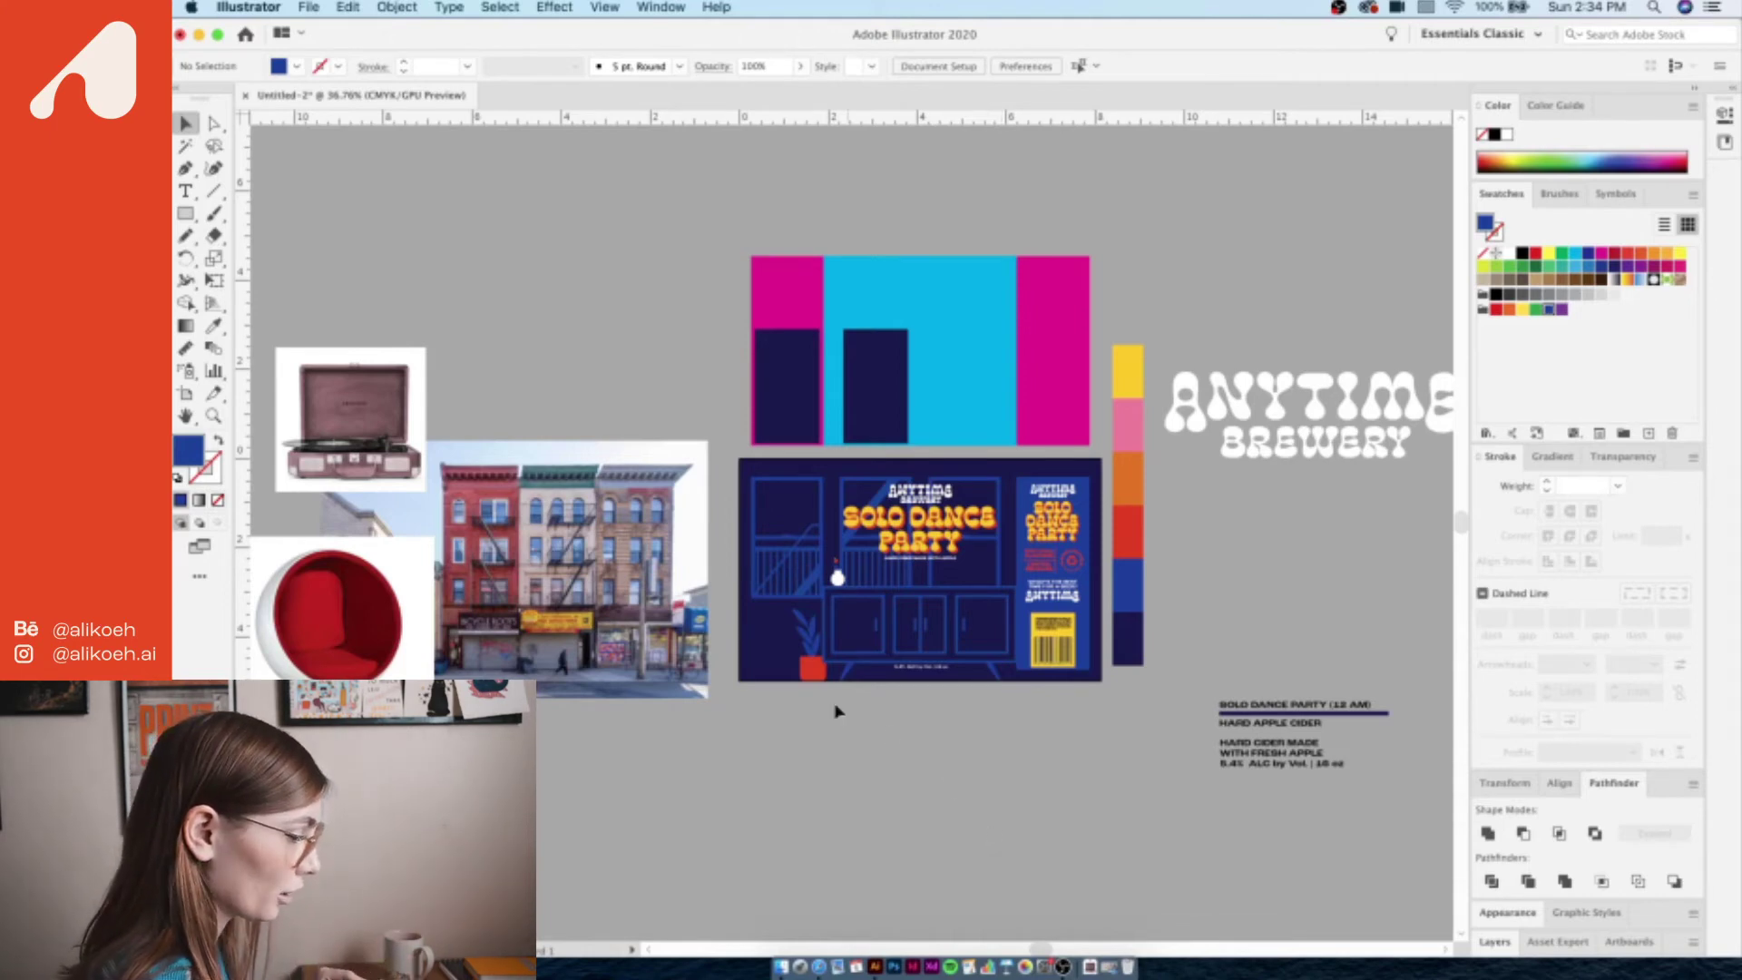
- Draw an outlined rectangle tracing the record player's open lid in the reference photo
scroll(814, 732, left, 5)
scroll(814, 732, up, 1)
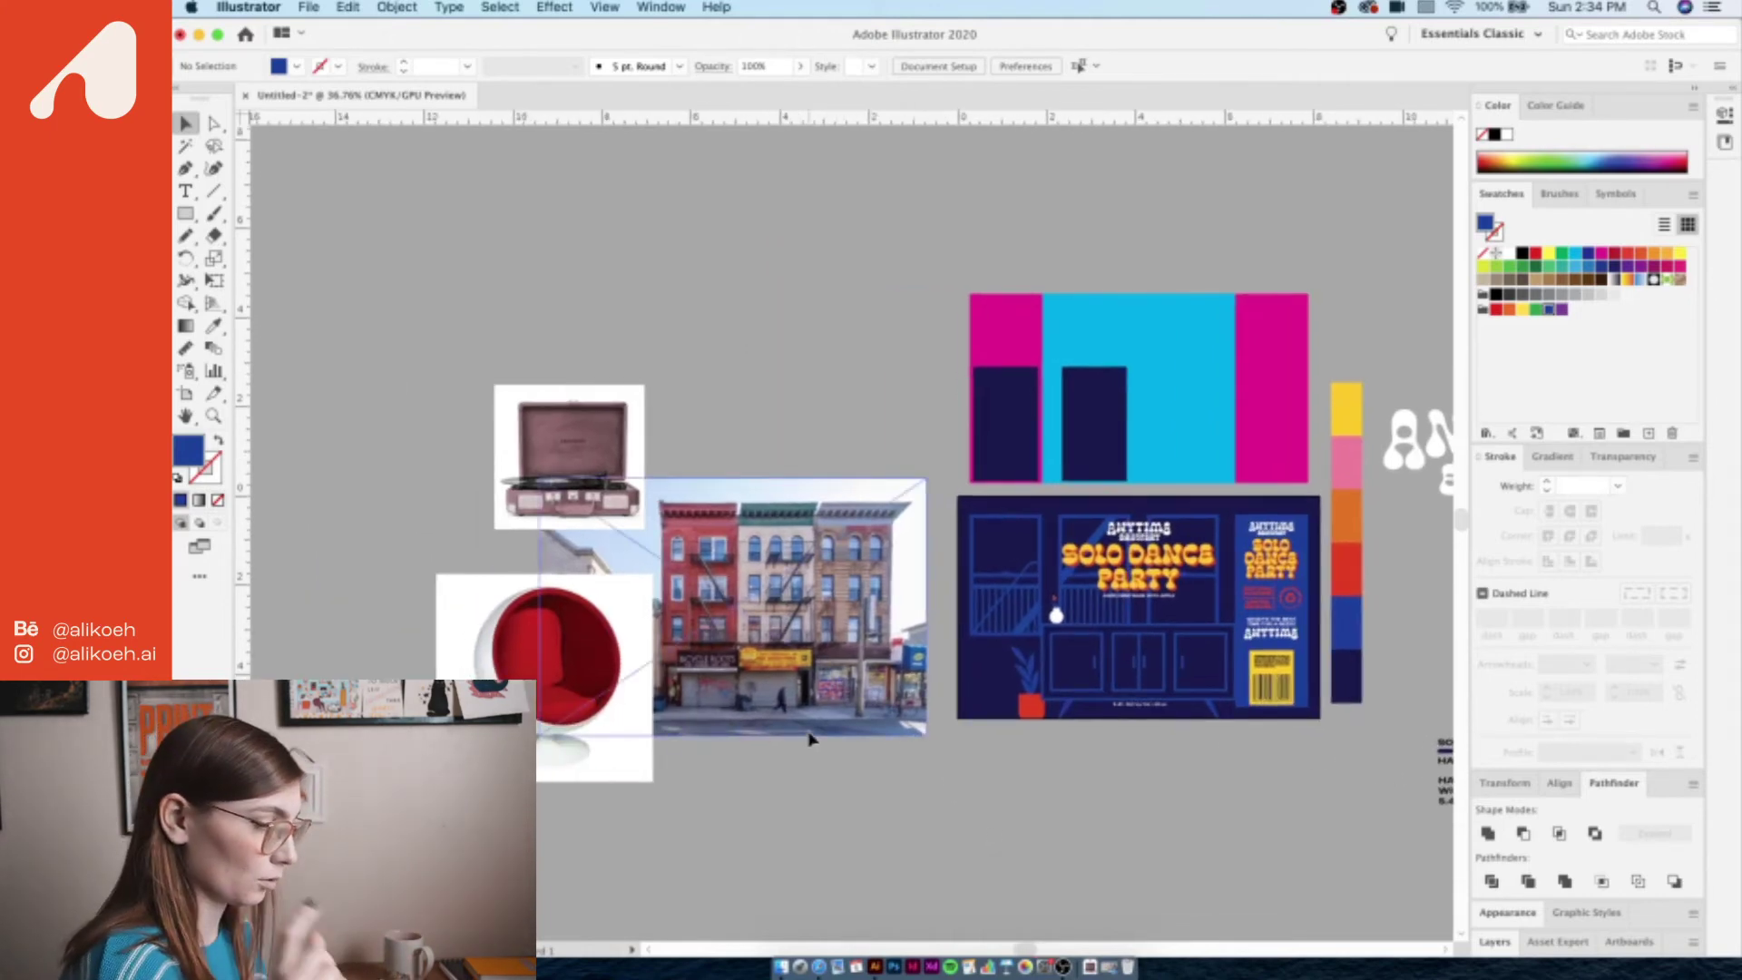
scroll(810, 738, down, 2)
scroll(634, 590, up, 5)
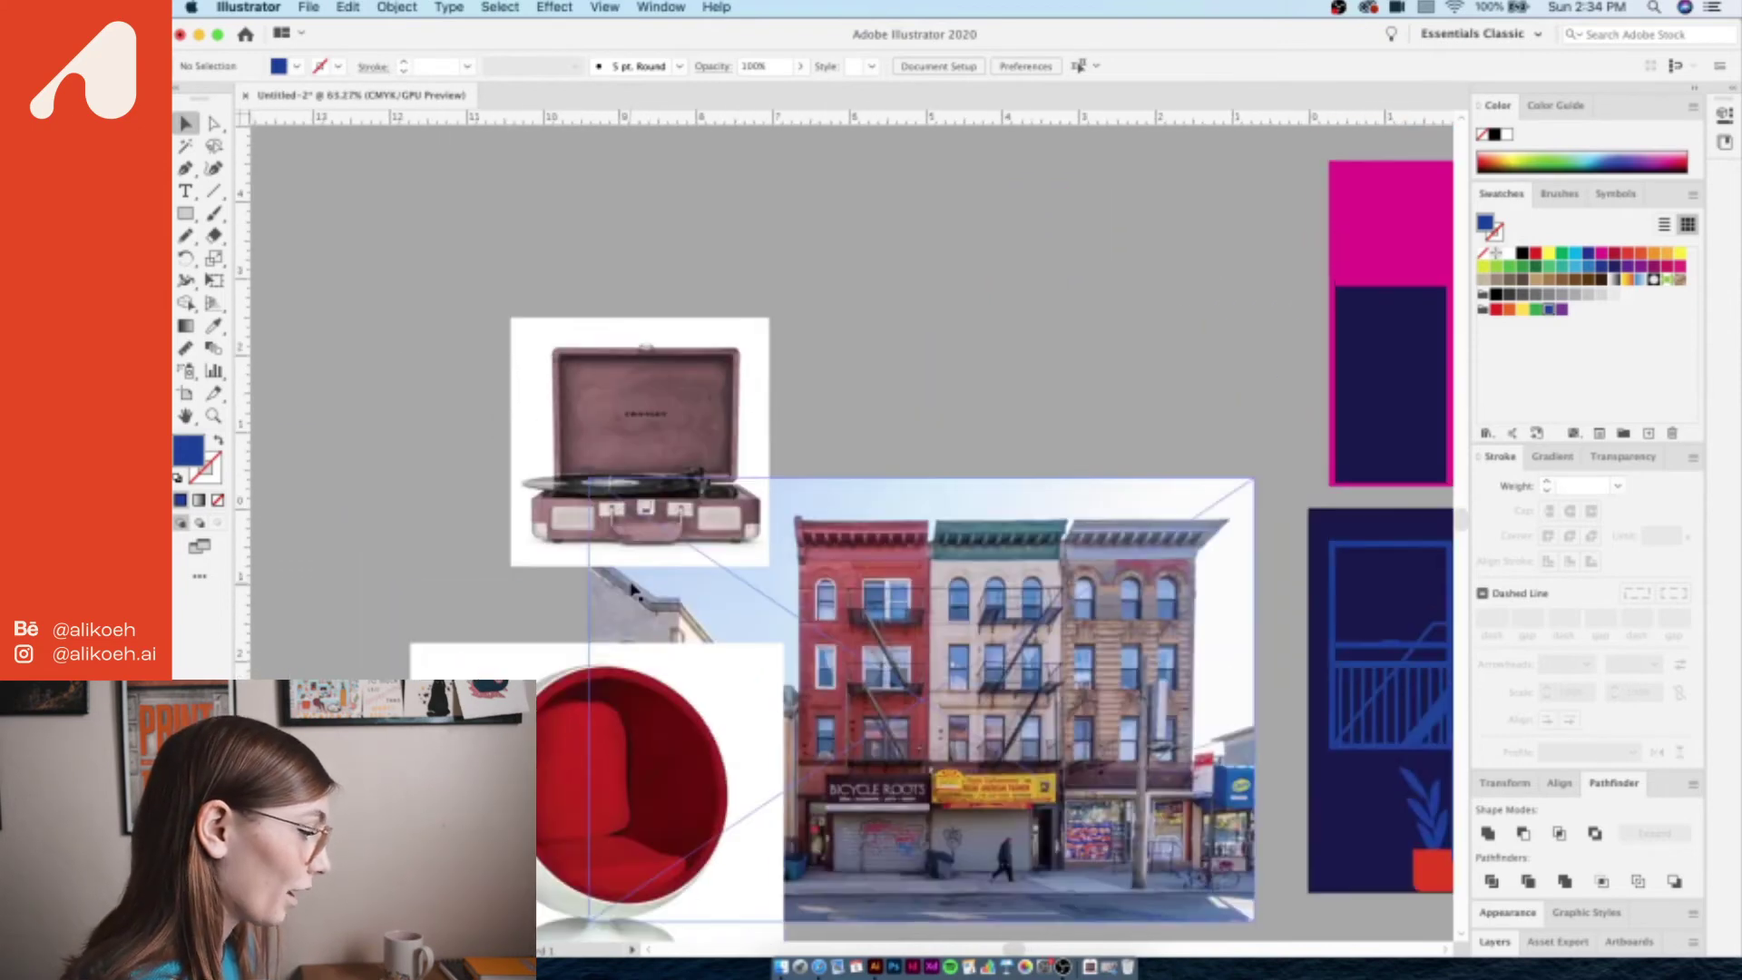
scroll(634, 591, up, 2)
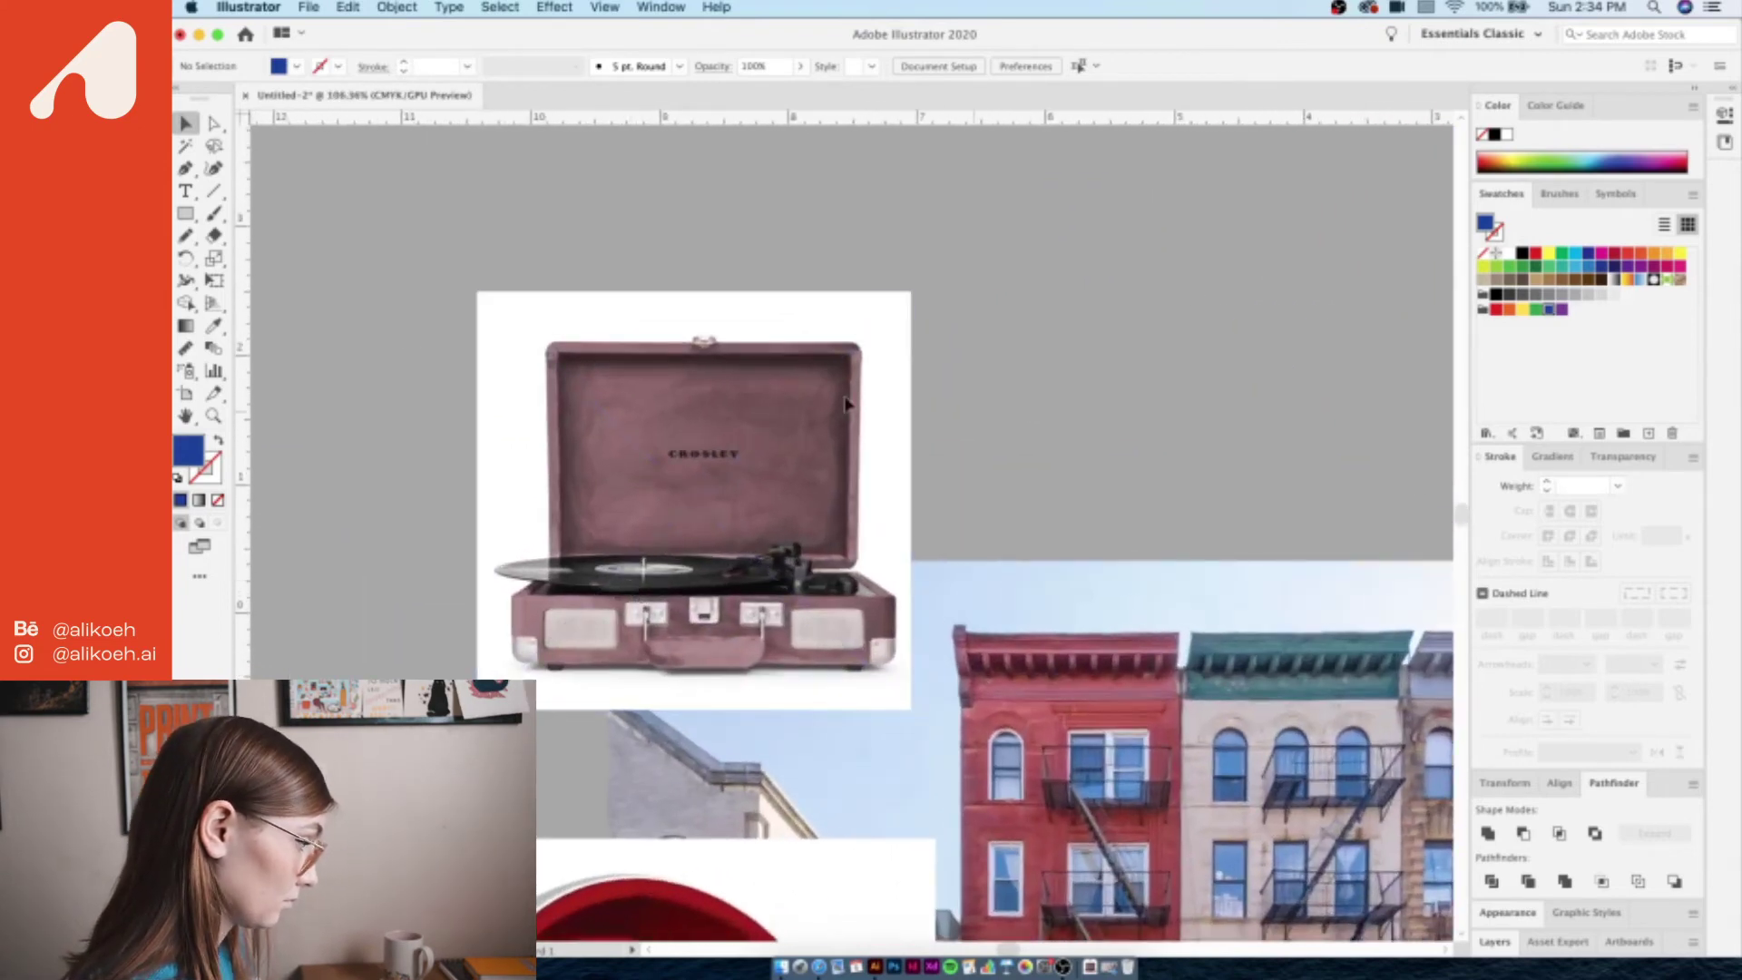
scroll(563, 456, up, 2)
drag(533, 255, 1080, 653)
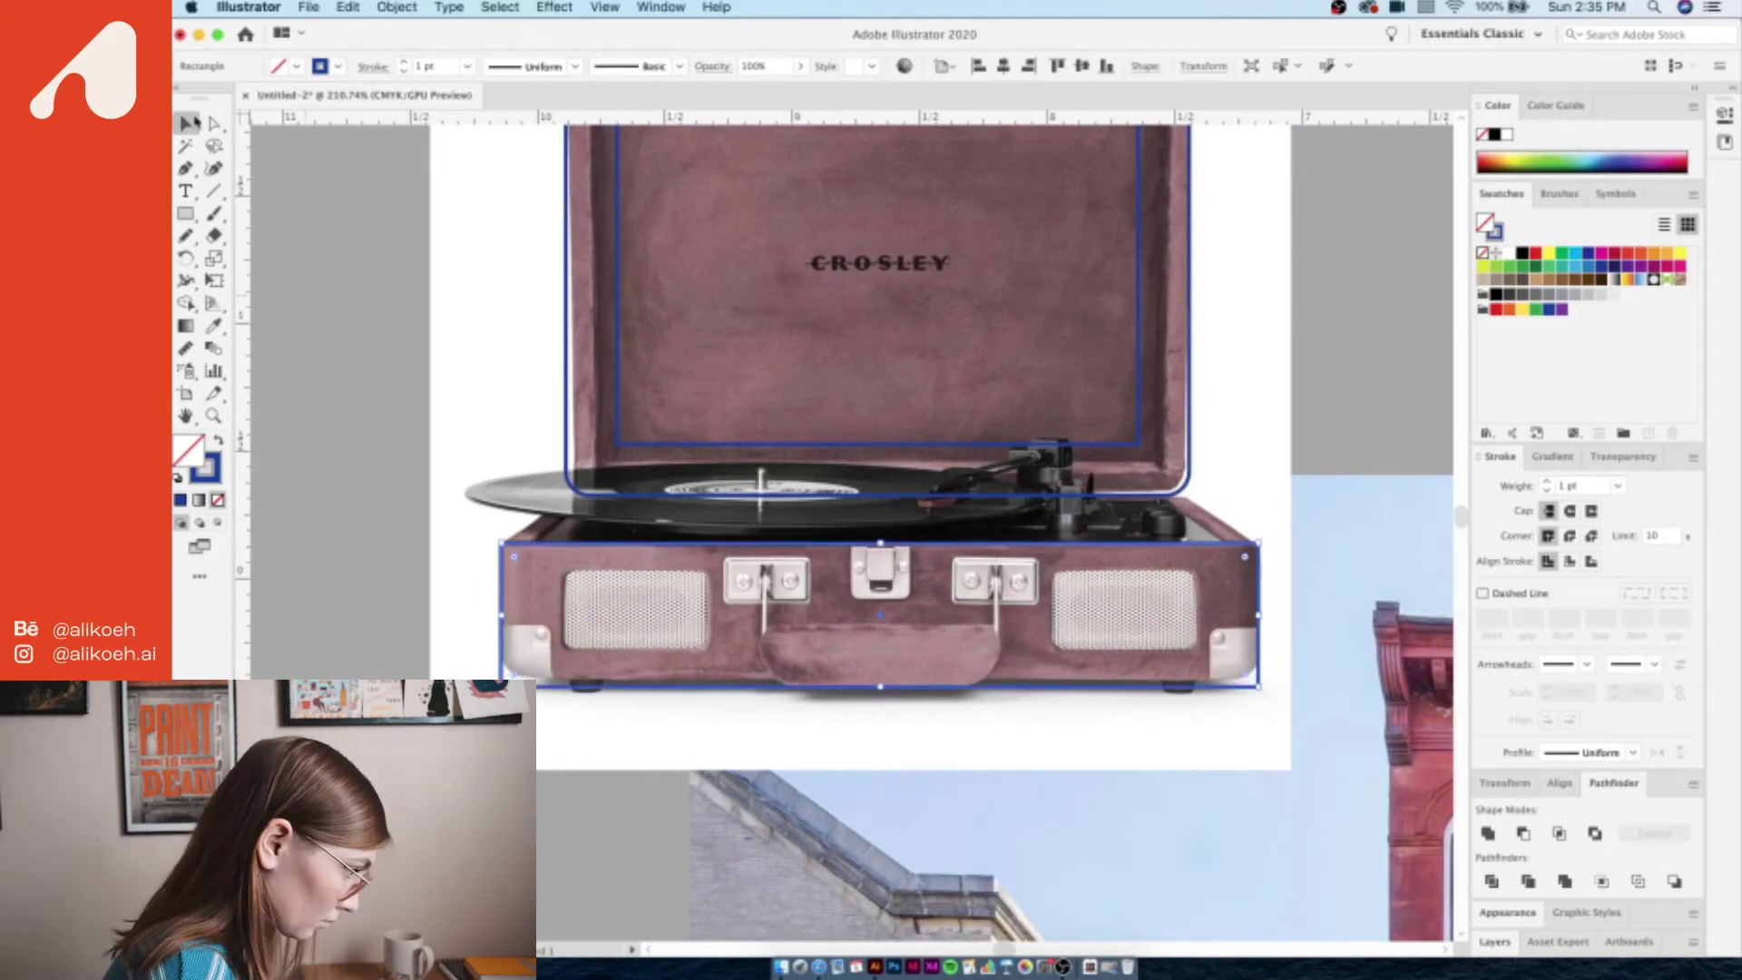
- Trace the sloped deck between the record player's base and lid with the Pen tool
click(185, 123)
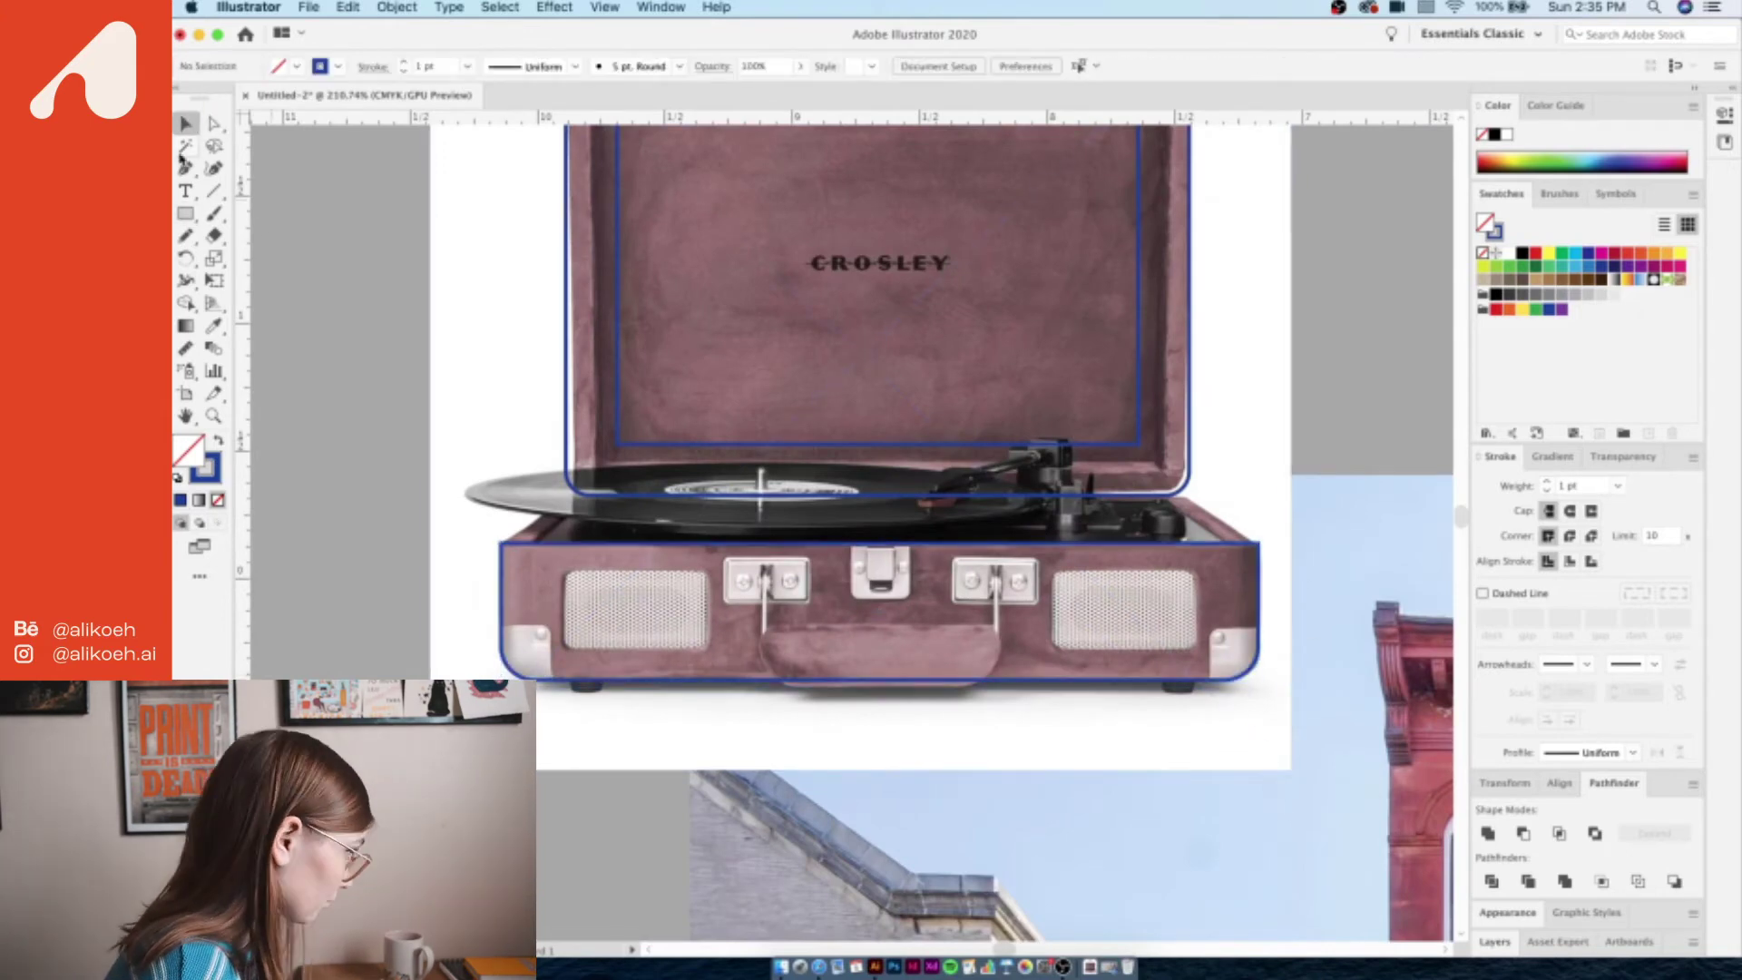
click(185, 168)
scroll(1169, 494, up, 1)
click(377, 498)
click(290, 558)
click(1287, 555)
click(1197, 498)
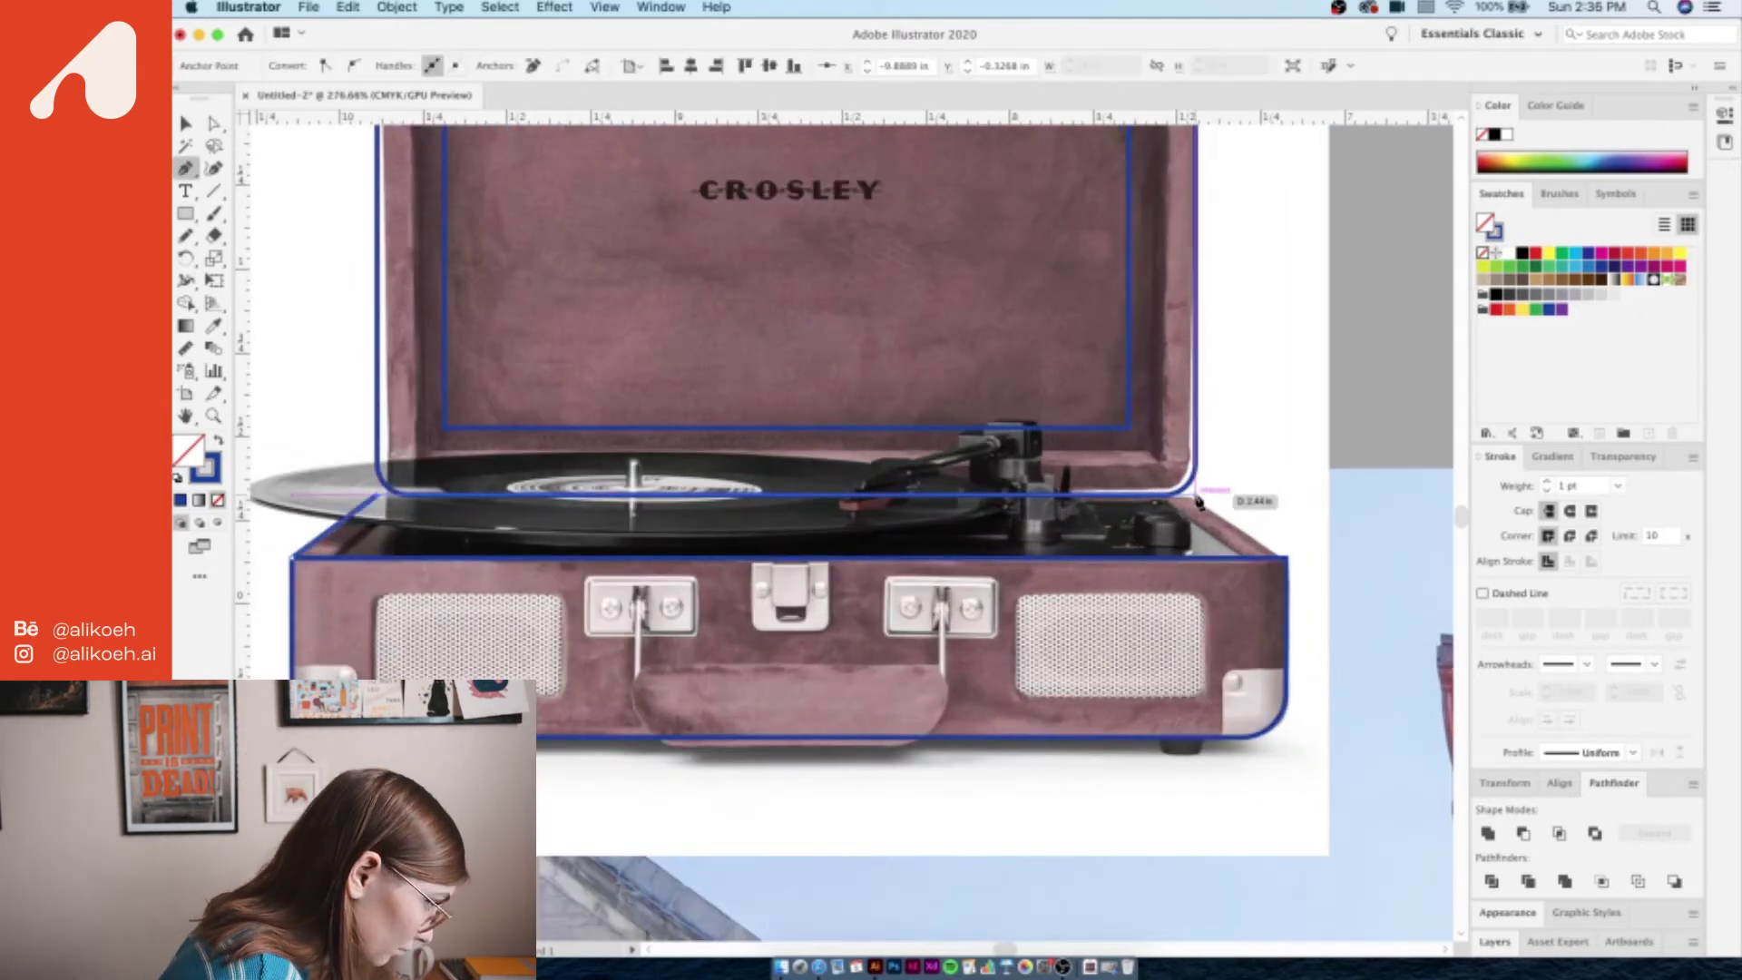
- Trace the vinyl record with a flat ellipse and the control knob with a small ellipse and rectangle
click(186, 213)
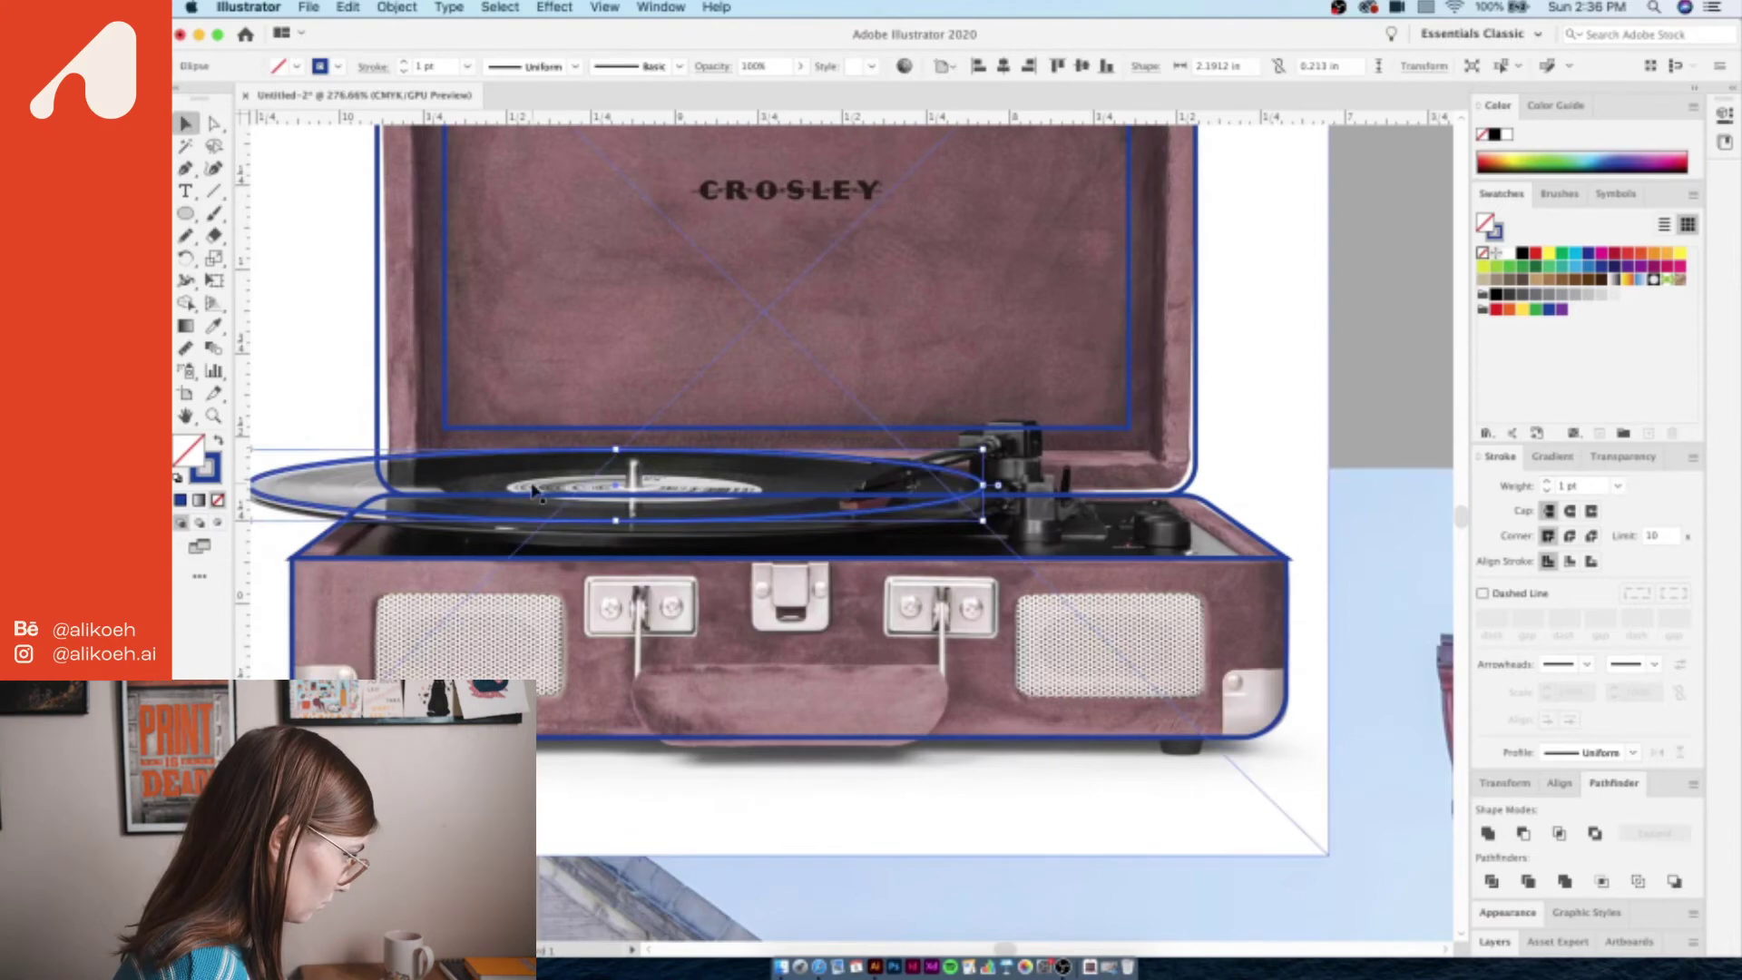
scroll(536, 490, up, 5)
key(m)
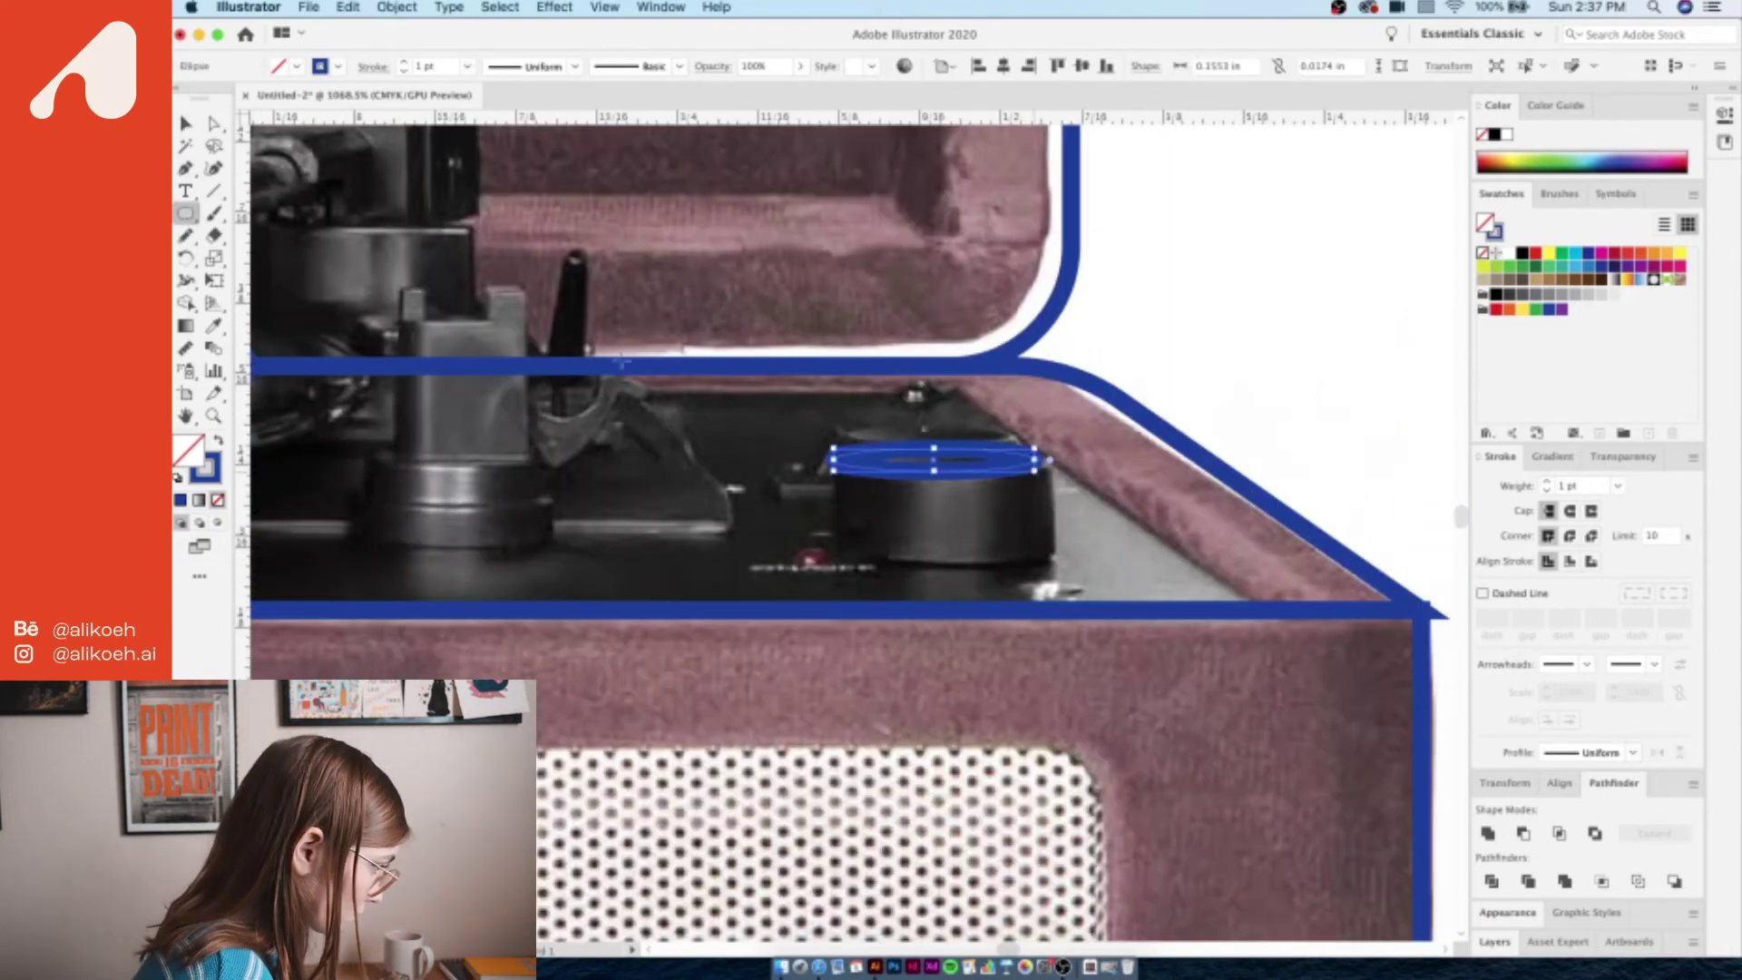
drag(841, 444, 1052, 581)
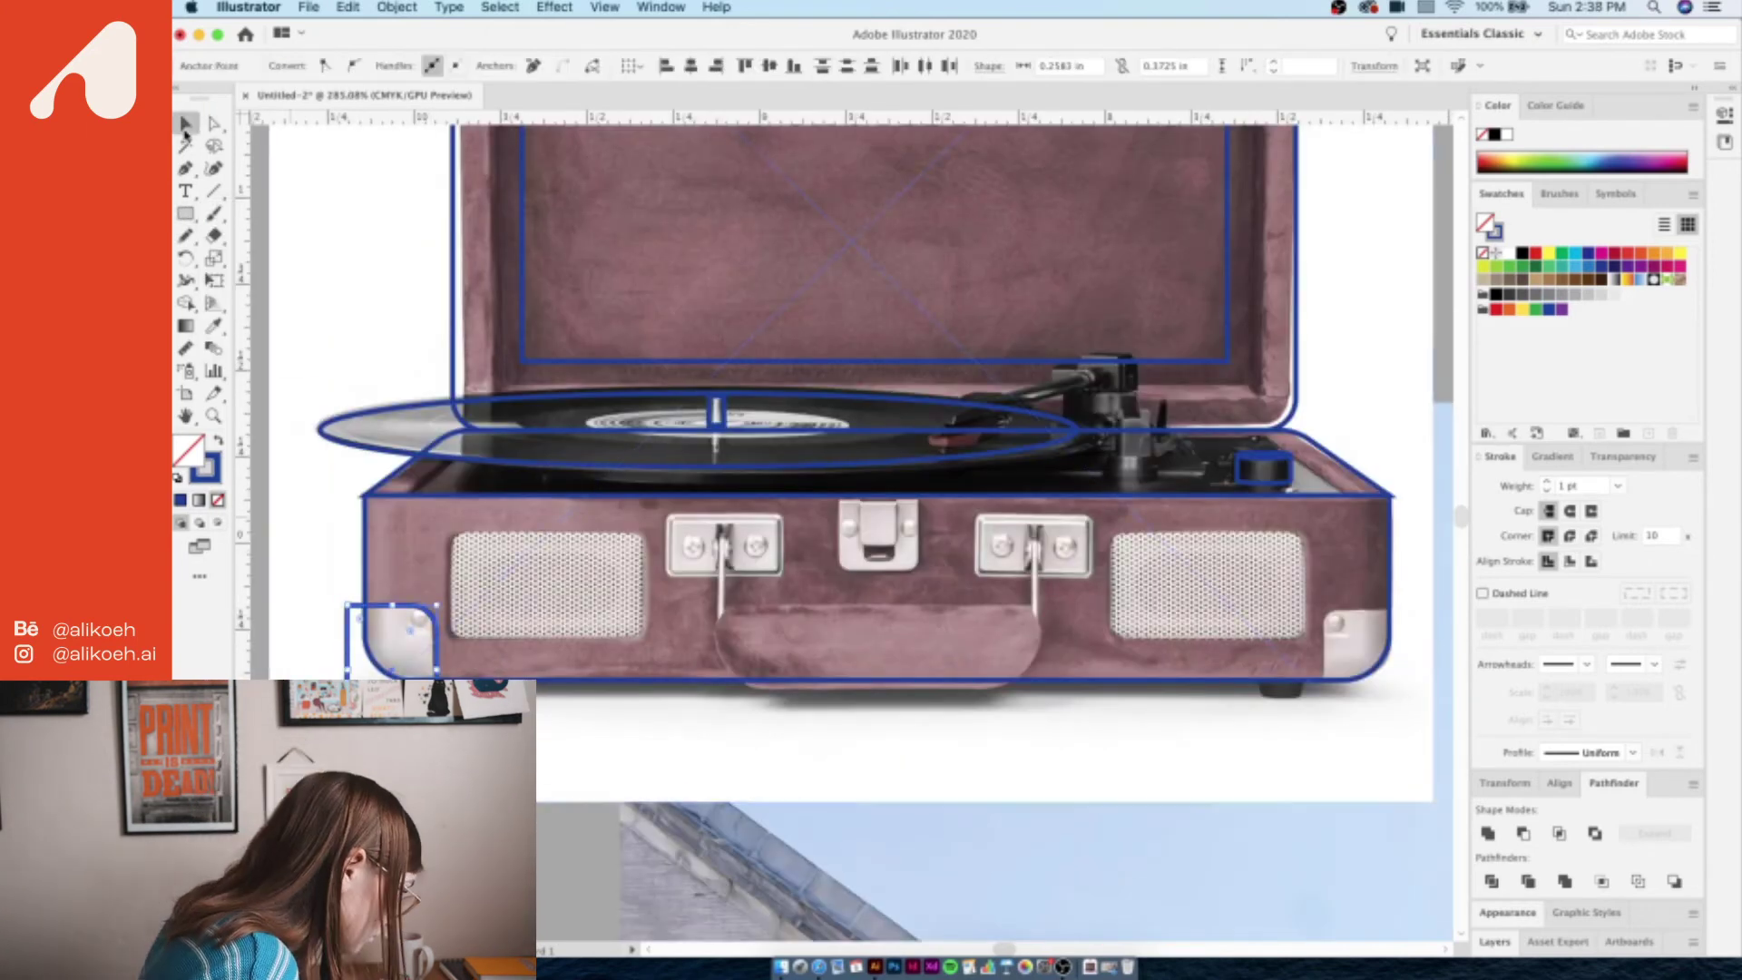
- Reflect a copy of the corner guard to the opposite end of the record player's base and outline the speaker grilles
right_click(718, 541)
mouse_move(799, 848)
click(943, 844)
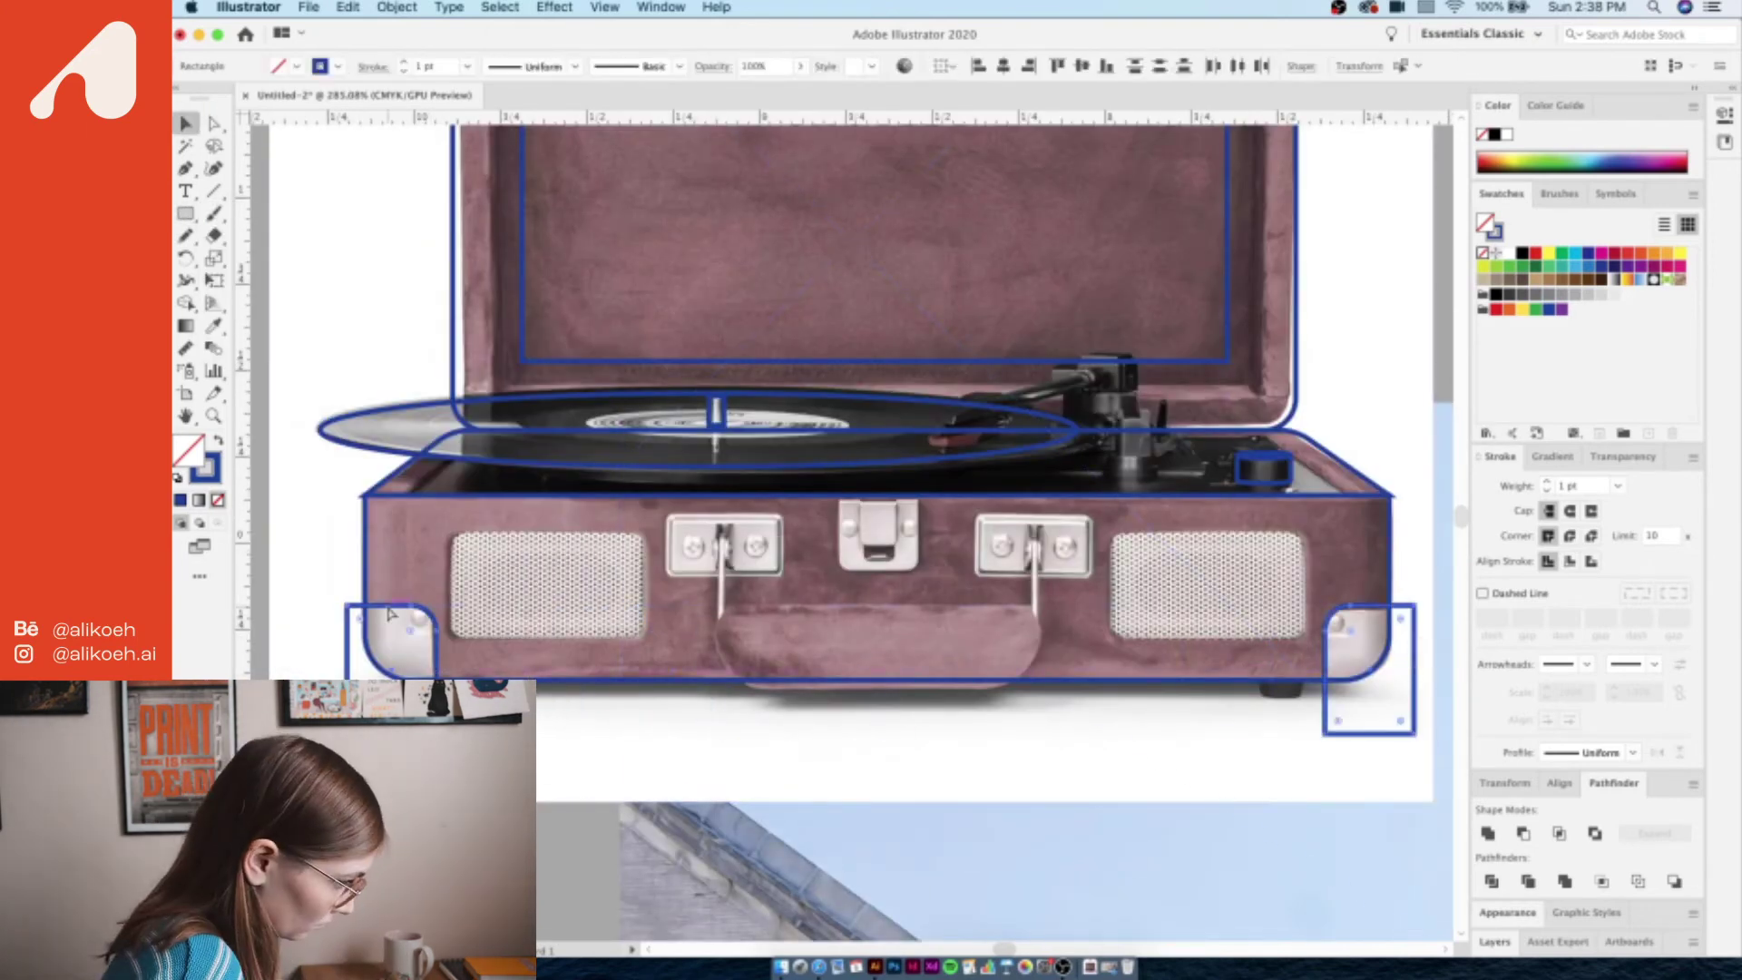
key(m)
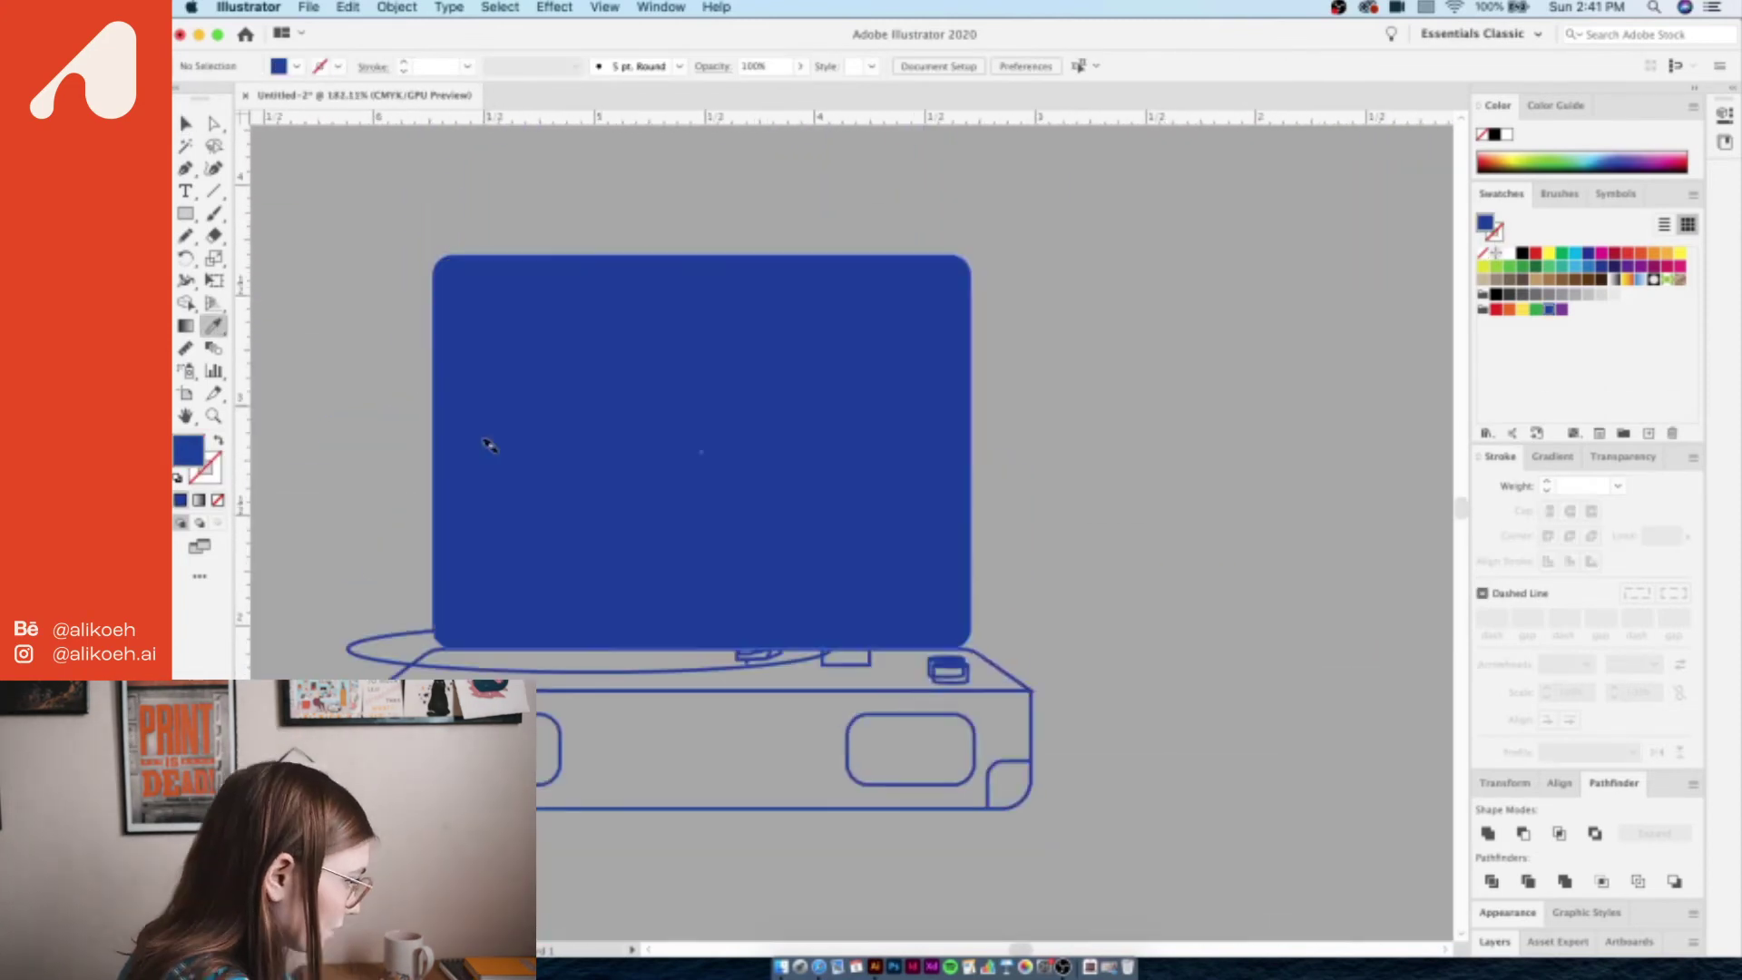
click(669, 770)
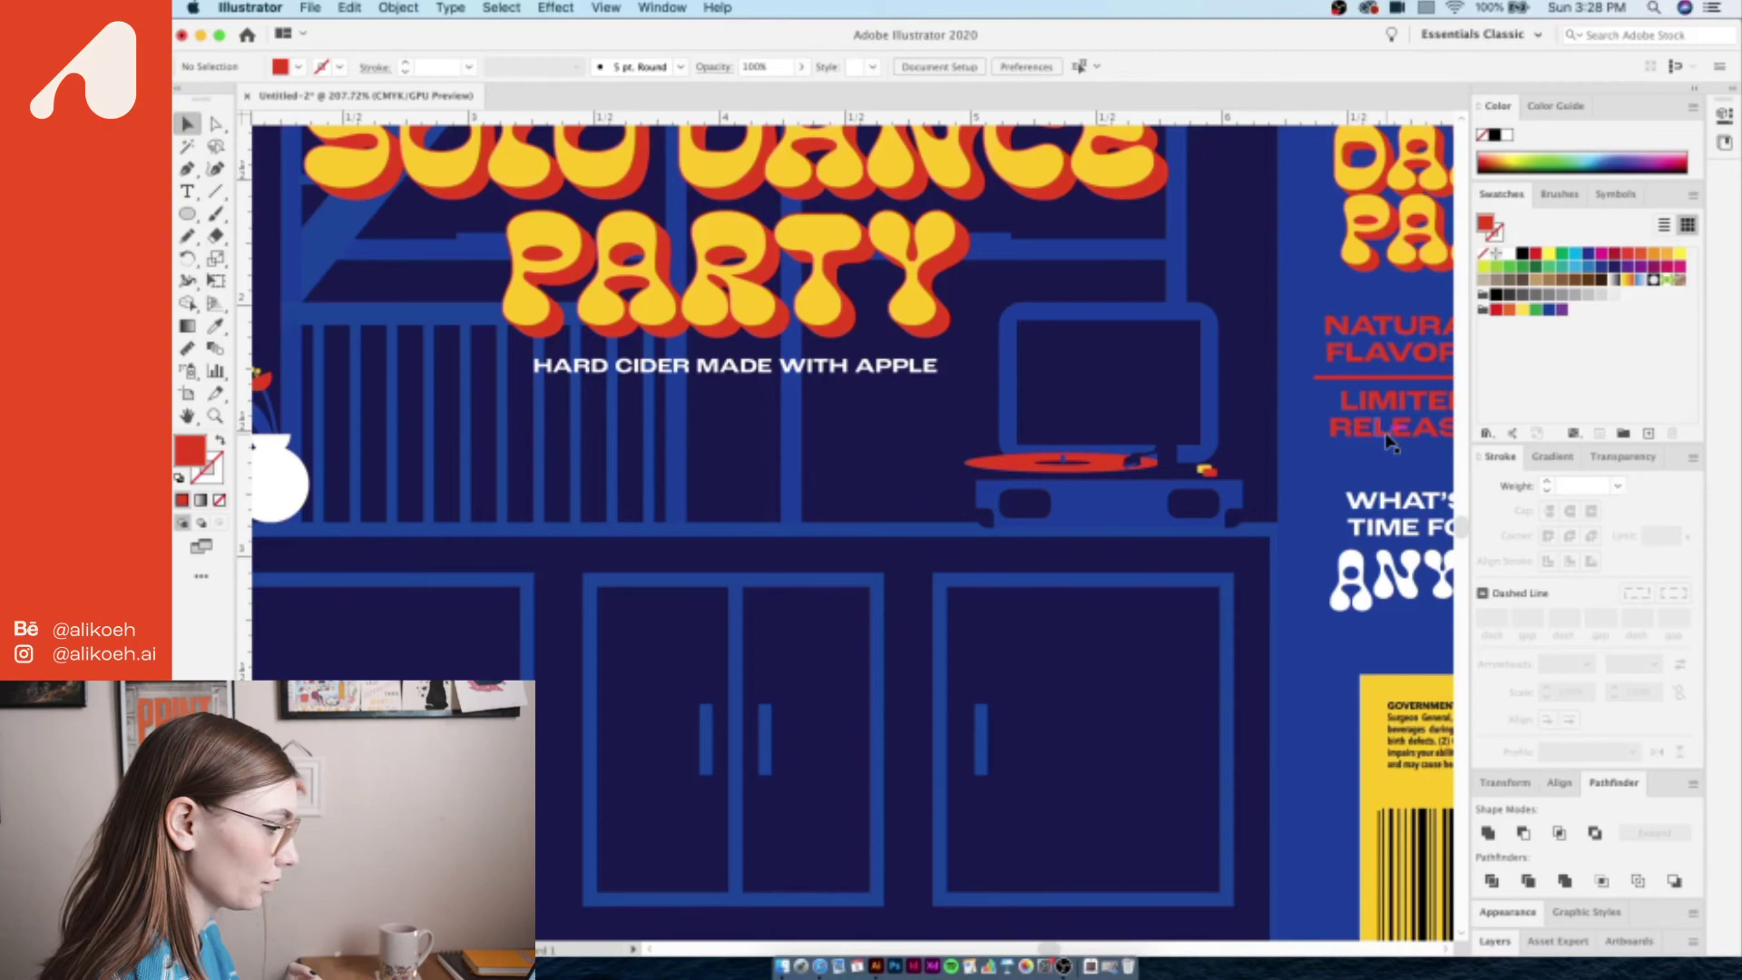
- Draw an ellipse for the ball chair's round shell and swap its red fill to the stroke
scroll(1388, 442, down, 5)
scroll(1389, 442, left, 5)
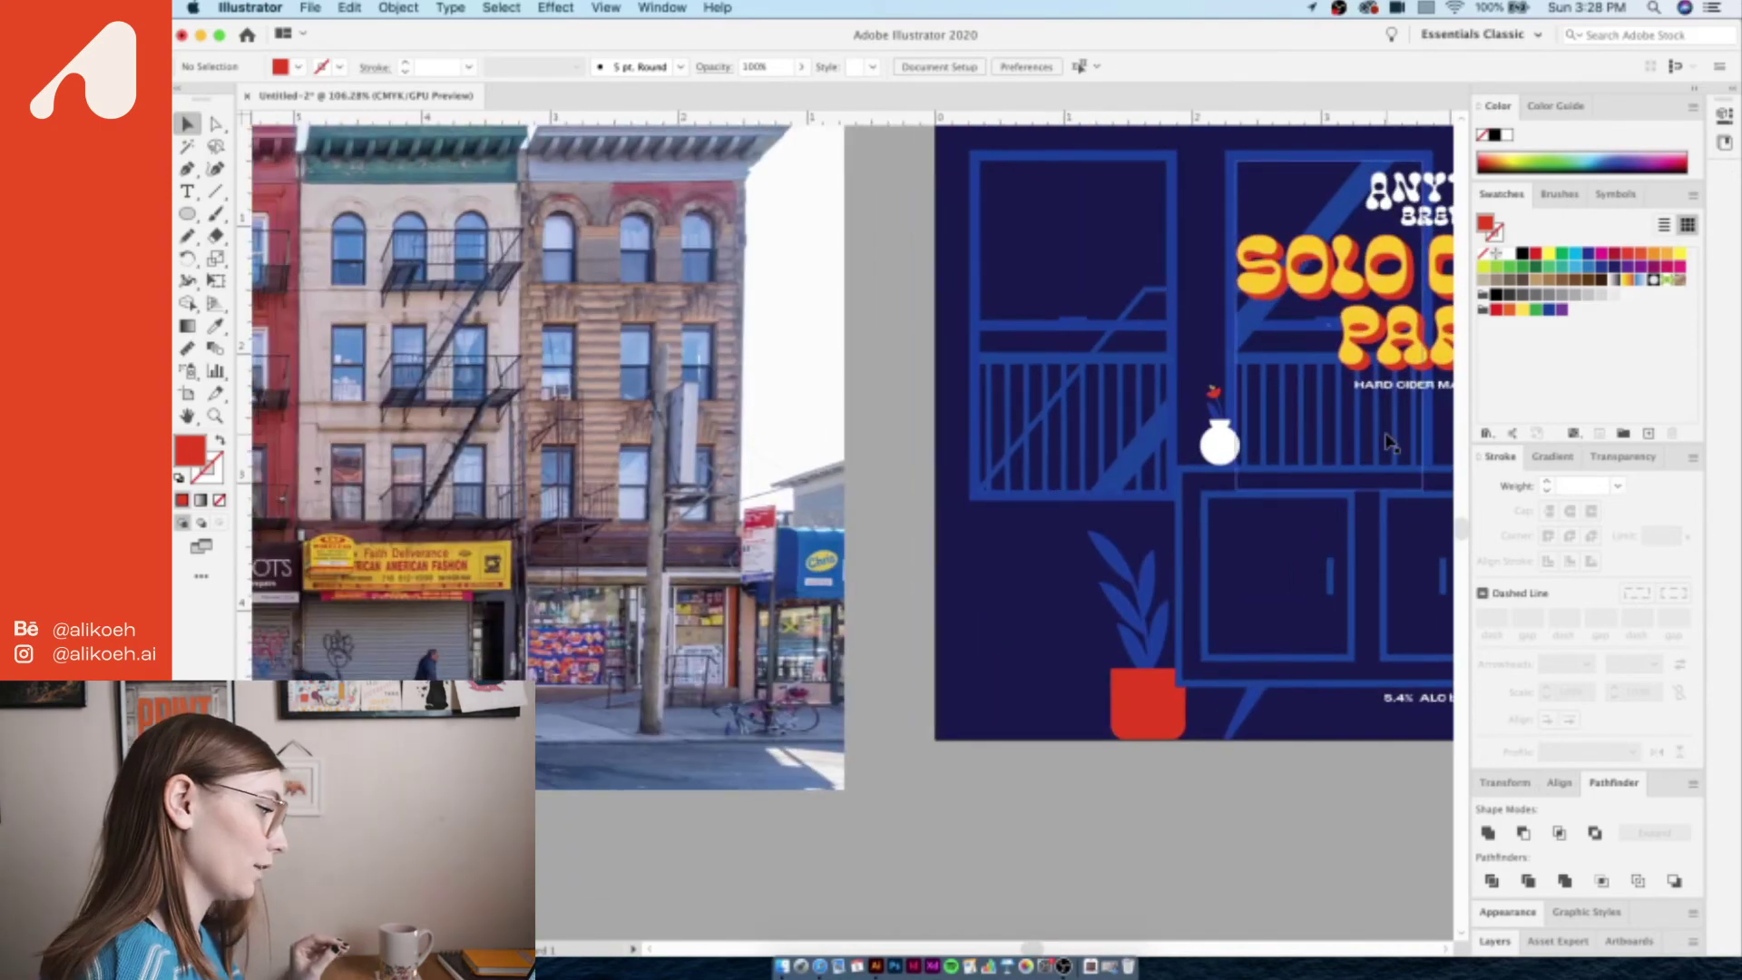
scroll(1388, 442, down, 2)
scroll(1388, 442, left, 4)
scroll(781, 526, left, 4)
scroll(781, 526, down, 1)
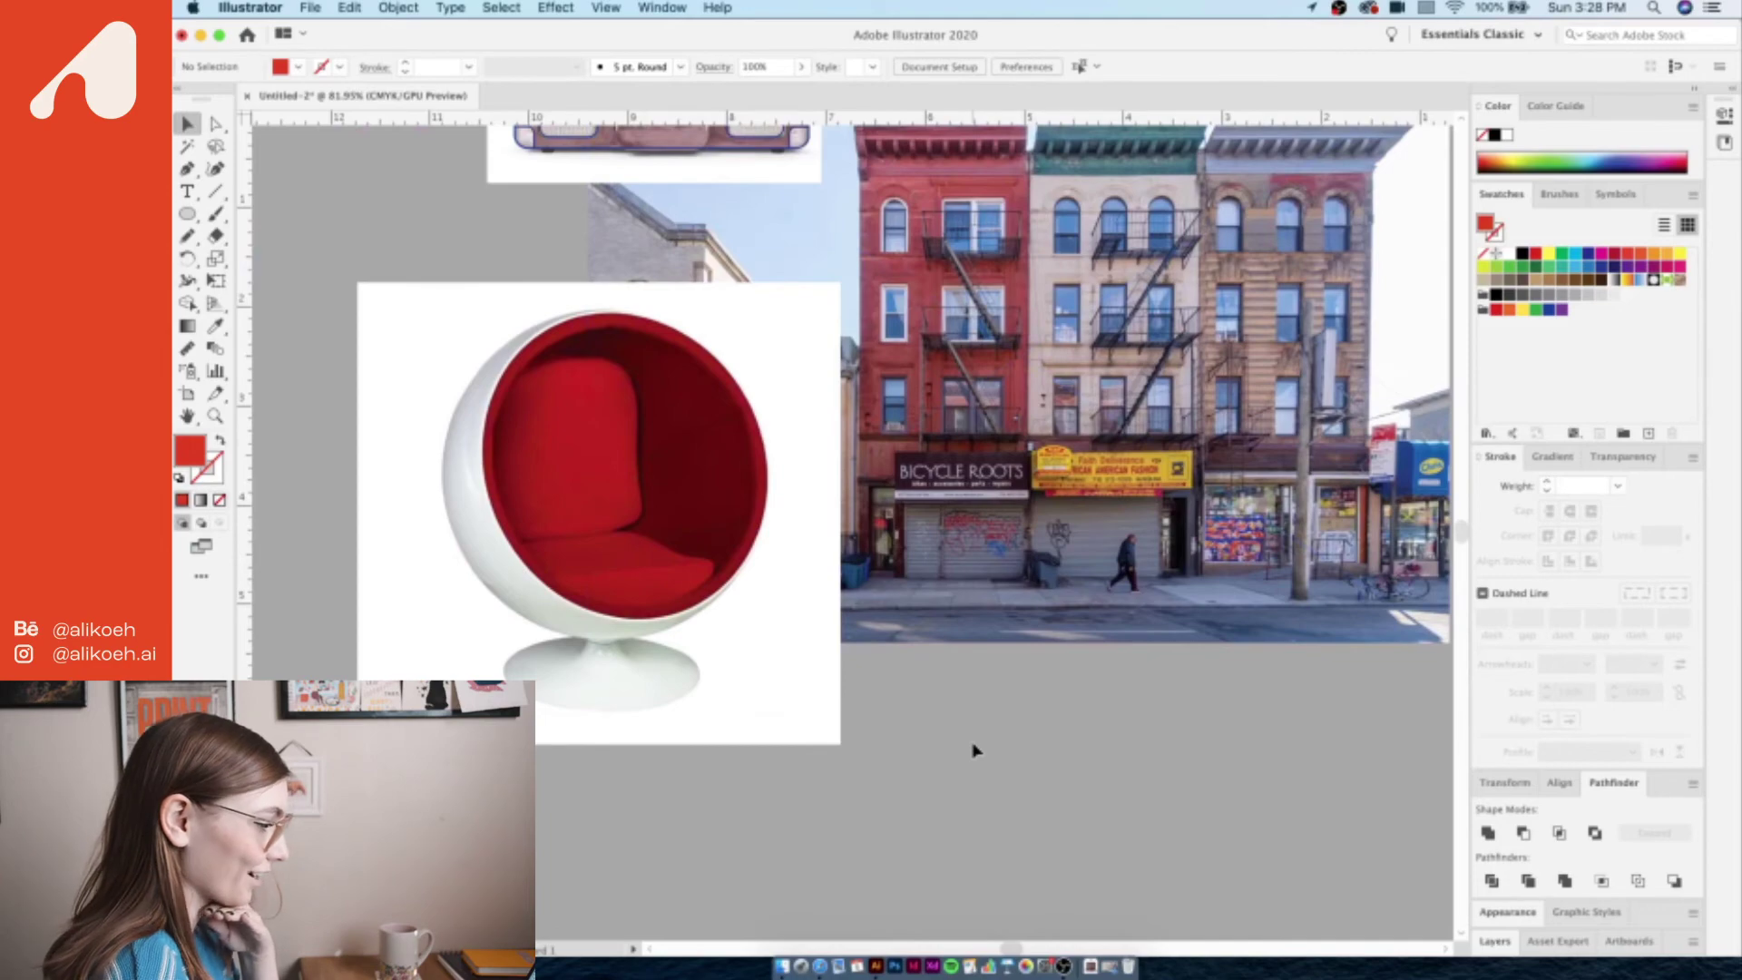
drag(187, 213, 291, 264)
scroll(311, 436, up, 3)
mouse_move(832, 506)
mouse_down()
mouse_move(1052, 272)
mouse_move(829, 805)
mouse_move(1125, 212)
mouse_move(1099, 237)
mouse_up()
key(shift+x)
scroll(871, 575, down, 5)
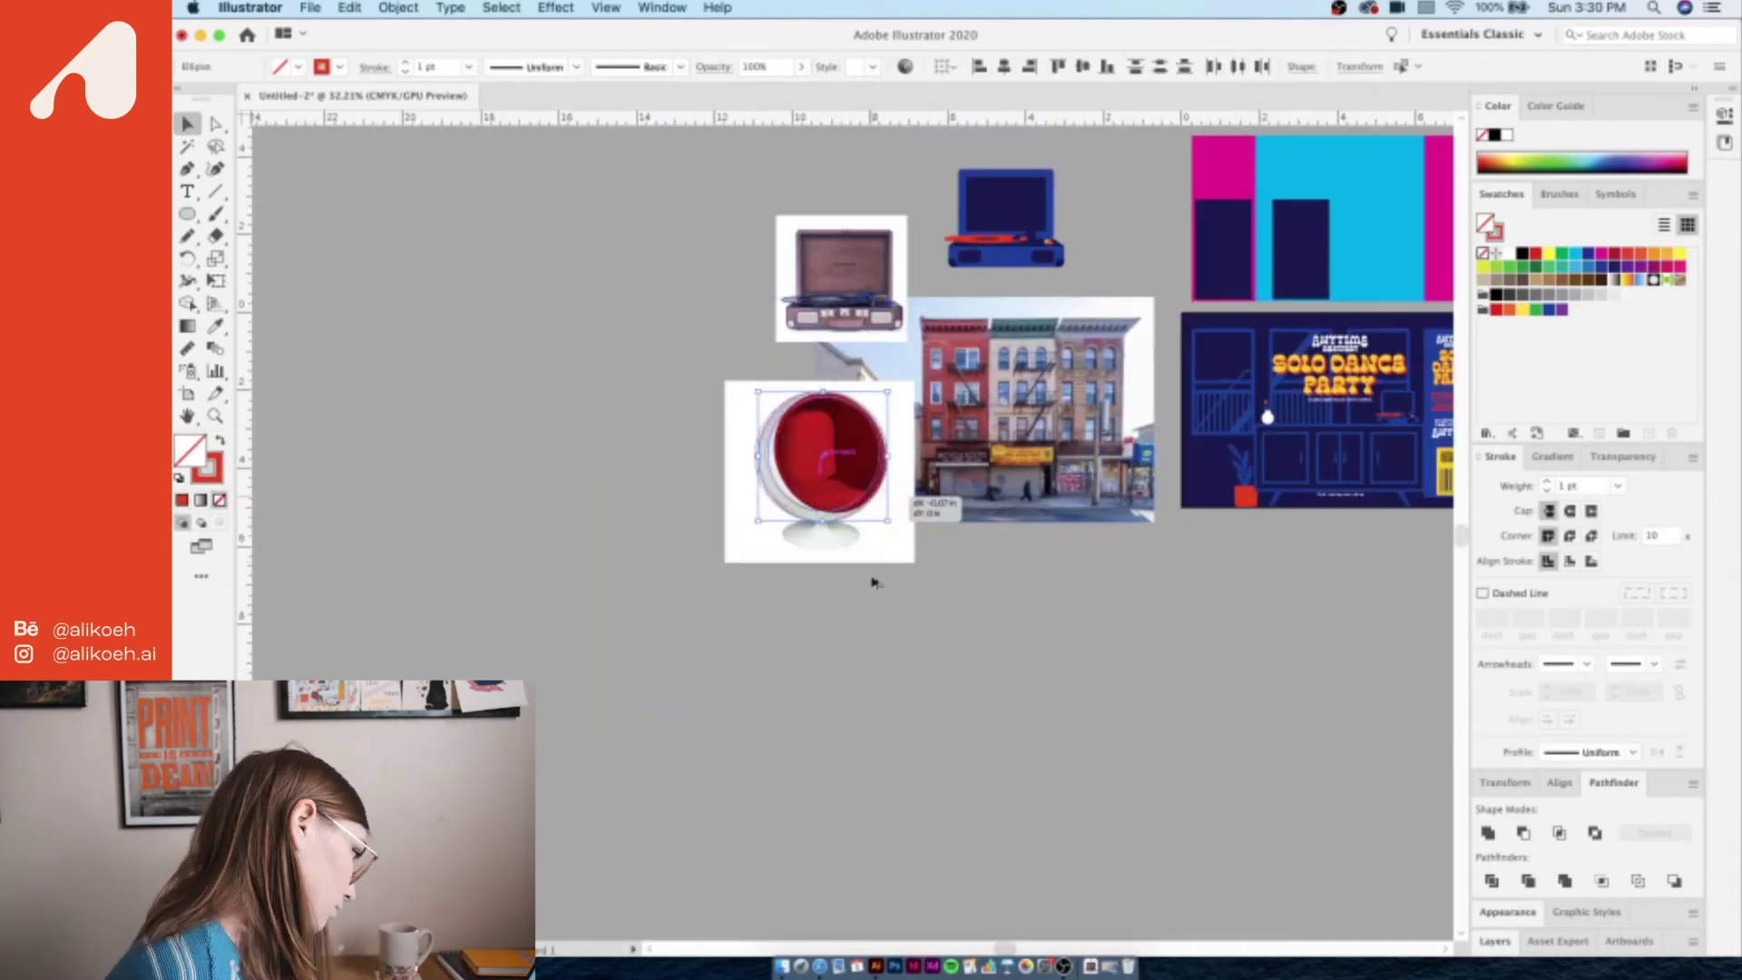
- Fit the ellipses to the ball chair's outer shell and inner rim, and select both together
scroll(871, 575, up, 5)
drag(487, 710, 517, 681)
key(super+shift+a)
drag(762, 679, 770, 686)
shift+click(770, 750)
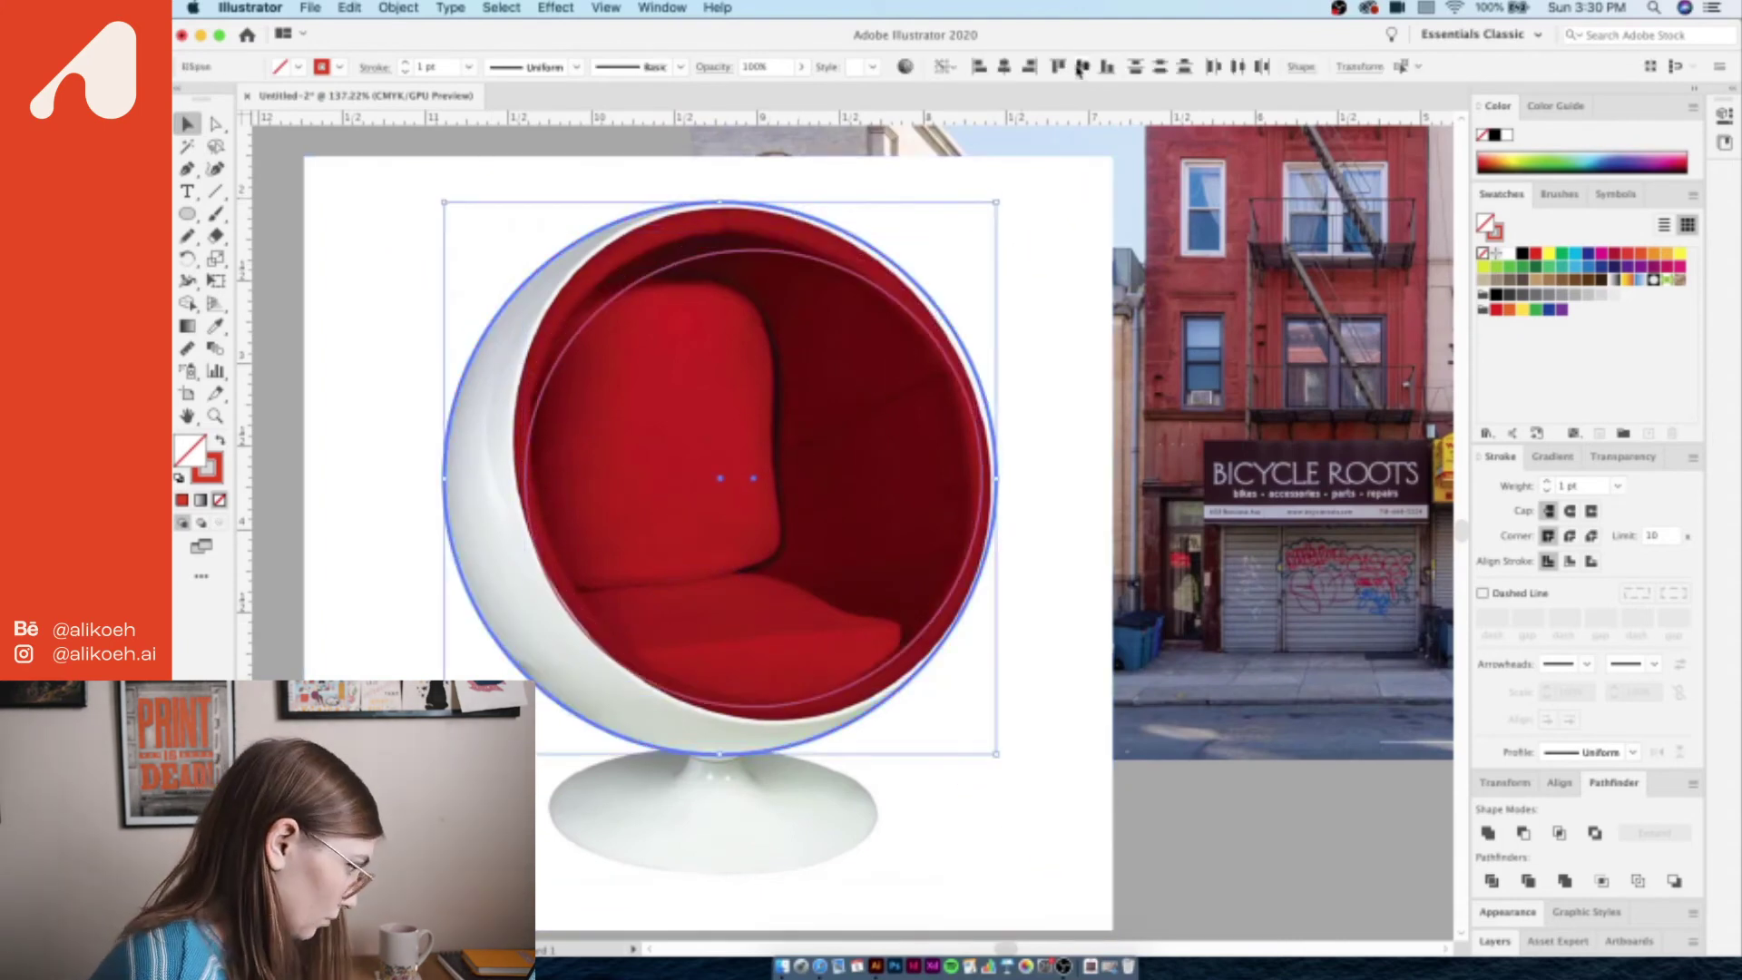
scroll(1278, 589, down, 5)
drag(1134, 472, 775, 472)
scroll(1174, 590, up, 5)
key(super+z)
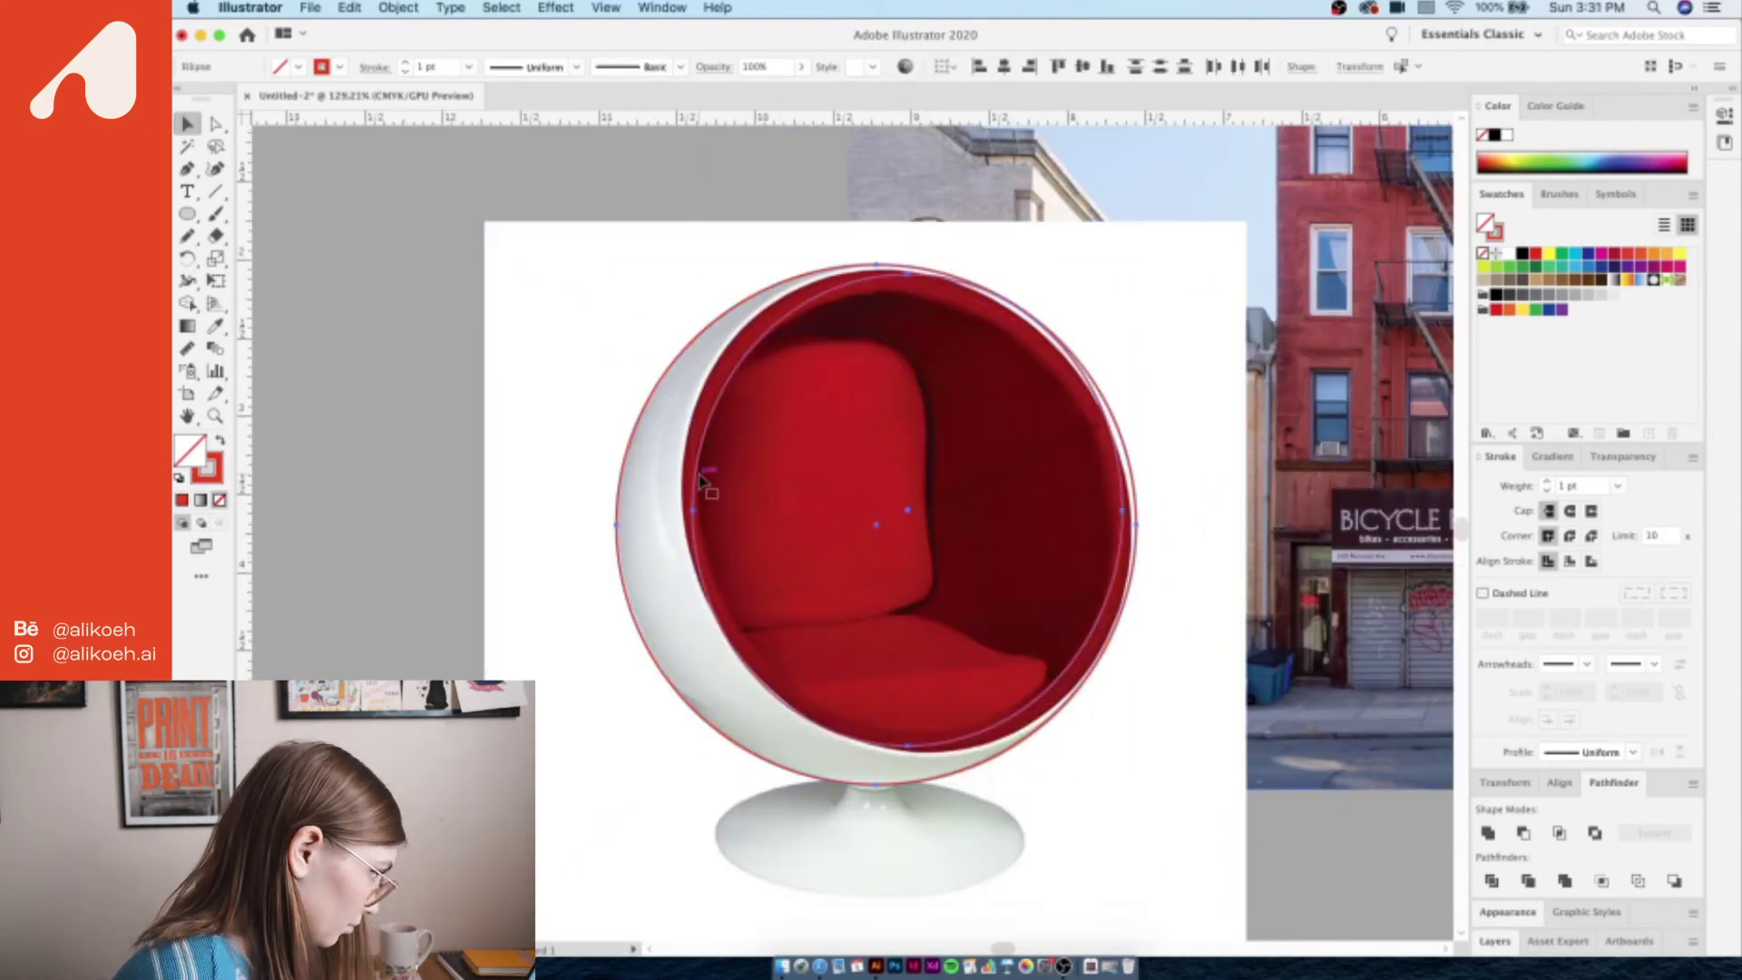
- Rotate and fit the inner ellipse to the chair's rim, and scale a smaller ellipse inside it for the opening
drag(1123, 308, 1042, 248)
drag(900, 316, 900, 303)
drag(1123, 759, 1004, 731)
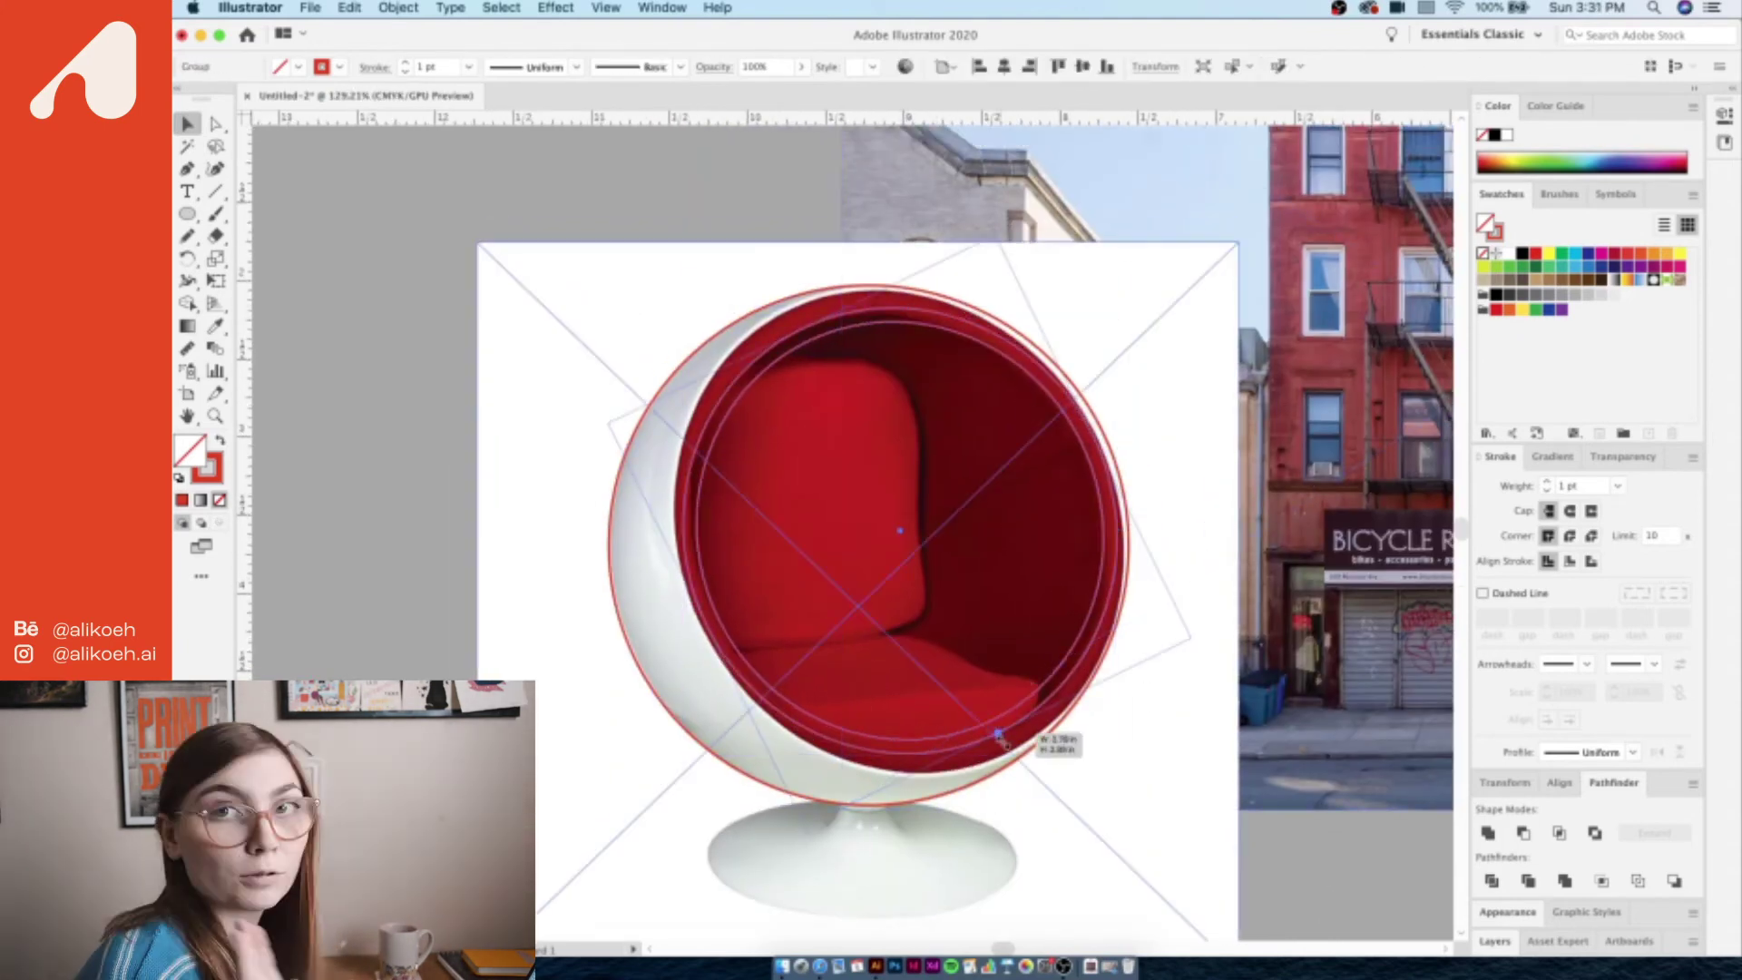
scroll(871, 544, down, 2)
shift+click(757, 322)
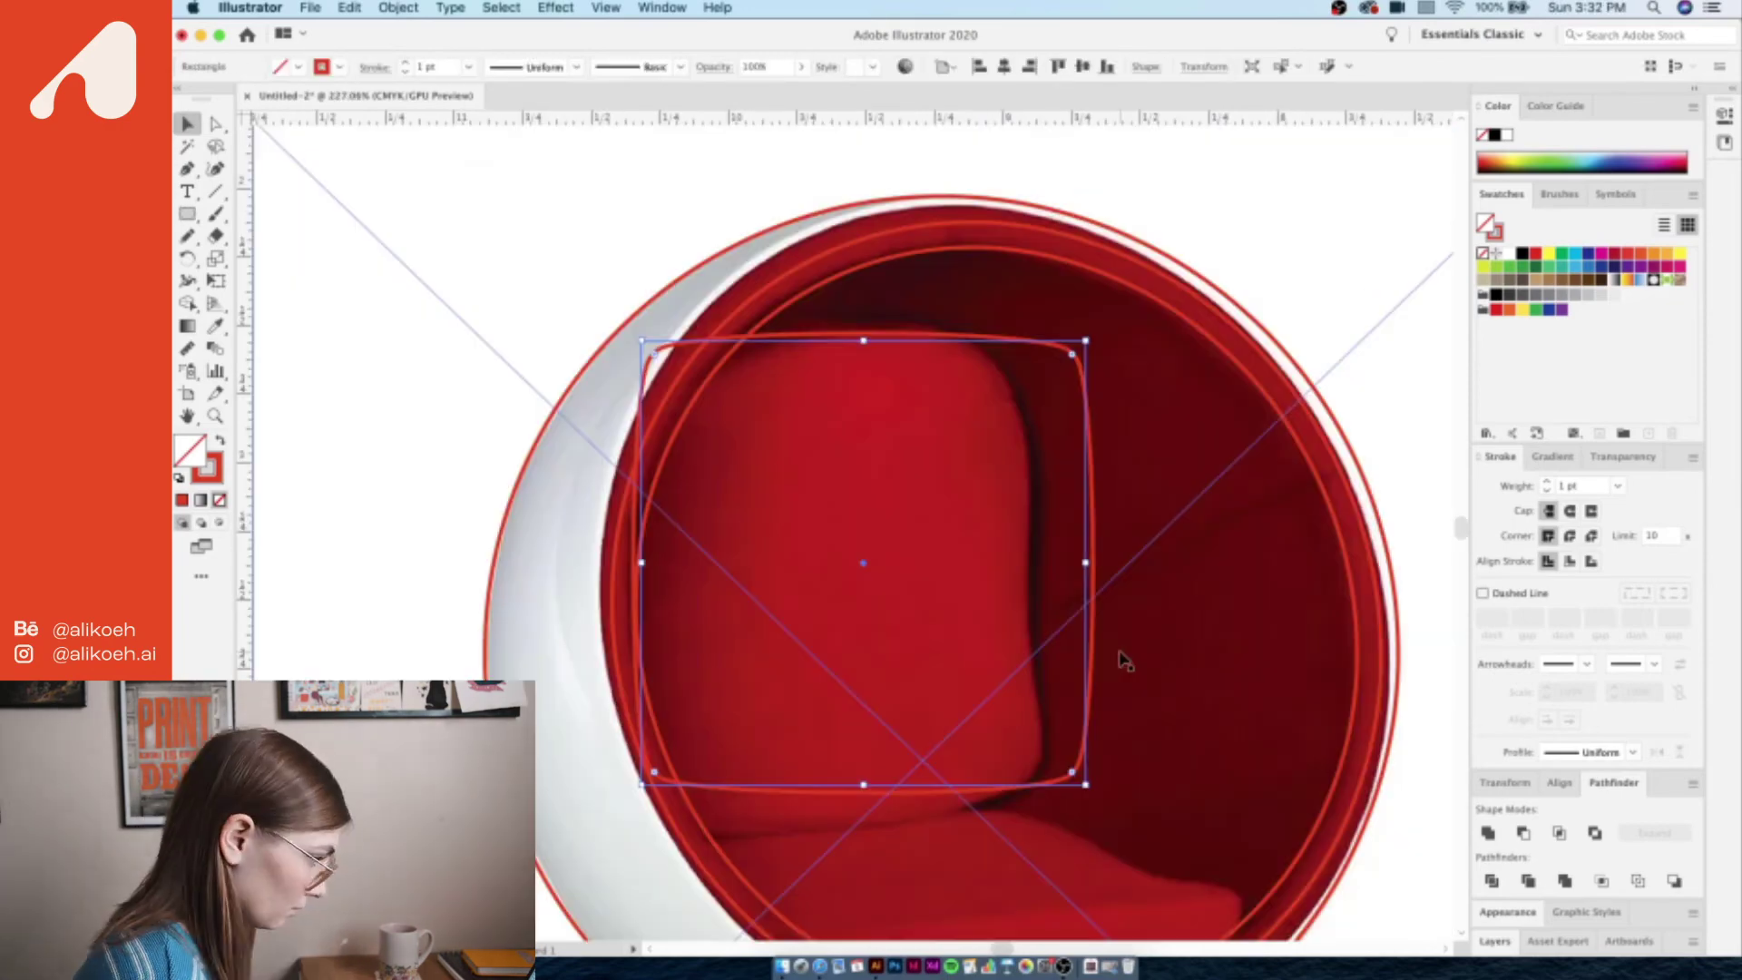
- Expand the appearance of the bulging backrest rectangle and resize it over the chair's back cushion
click(398, 8)
click(410, 230)
drag(865, 790, 801, 816)
drag(572, 569, 538, 569)
drag(1032, 319, 1019, 312)
- Reshape the back cushion outline's anchors and handles to follow the curved edge in the chair photo
key(a)
scroll(1030, 793, up, 5)
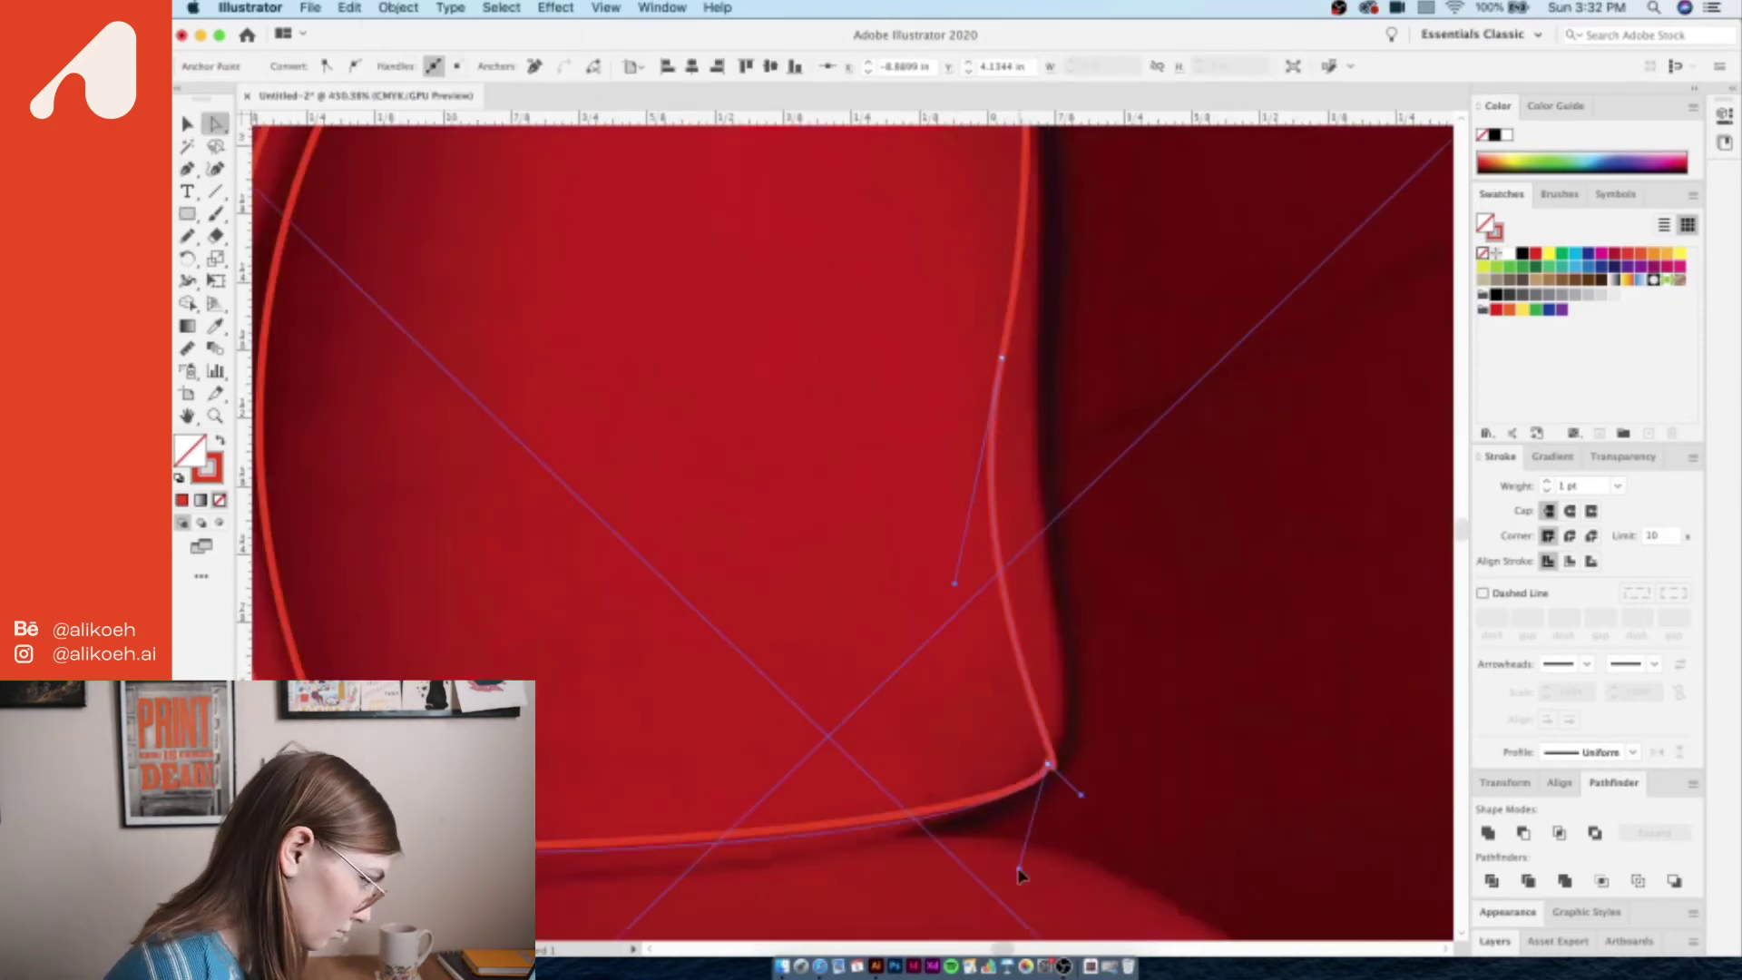
scroll(1078, 746, down, 3)
click(1078, 746)
scroll(1058, 732, up, 3)
drag(979, 365, 798, 568)
scroll(1155, 517, down, 3)
scroll(808, 564, up, 2)
- Trace the top edge of the ball chair's seat cushion with the Pen tool
key(p)
click(666, 564)
drag(983, 534, 1116, 527)
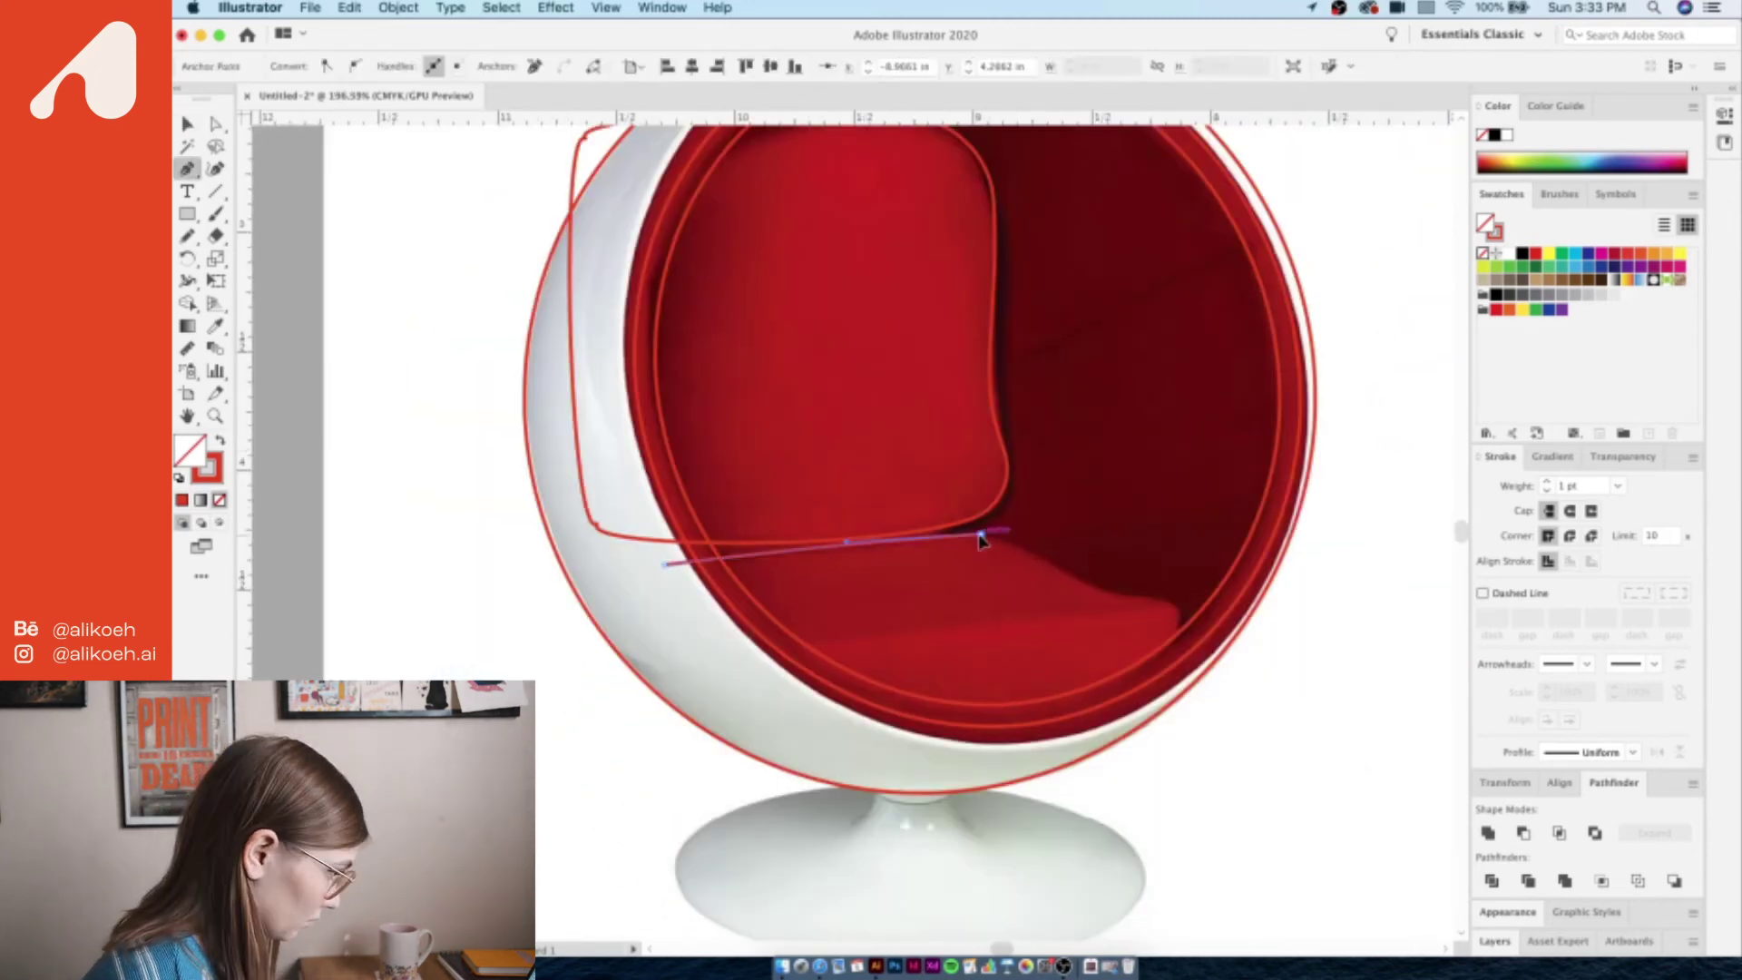
- Trim the excess seat outline with the Shape Builder and reshape the seat cushion's front corner to match the photo
key(ctrl+a)
key(shift+m)
alt+click(952, 798)
key(a)
scroll(907, 590, up, 2)
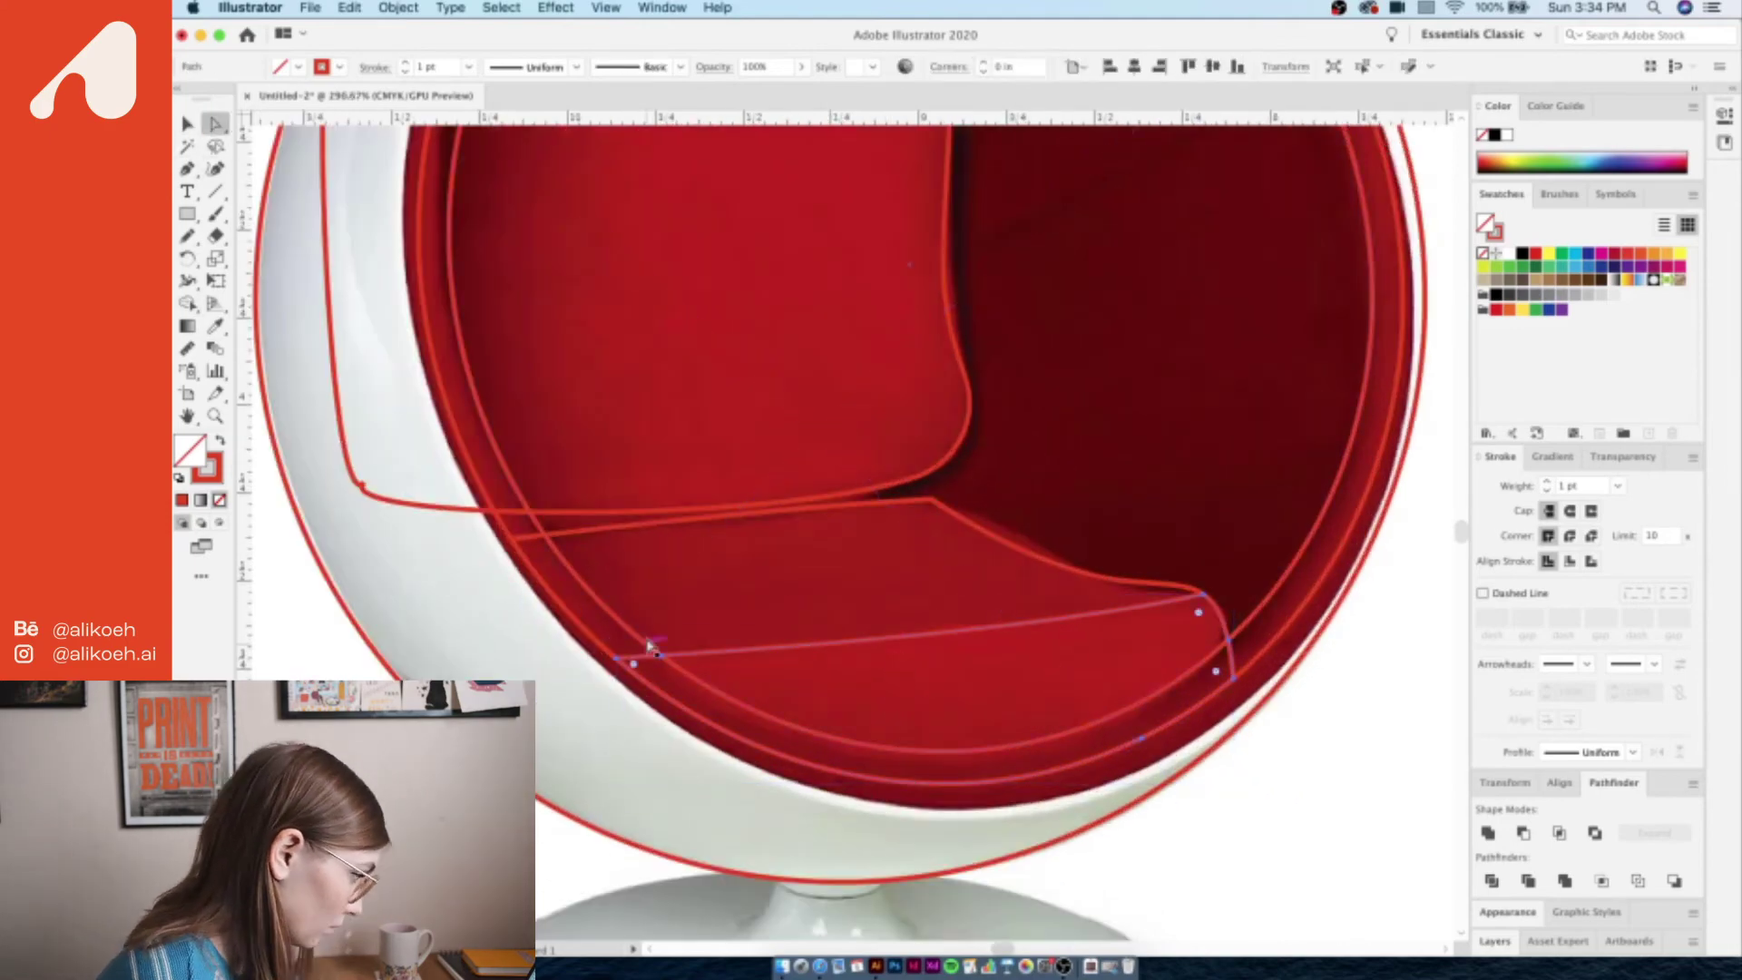
scroll(1052, 617, up, 2)
drag(1042, 603, 1062, 570)
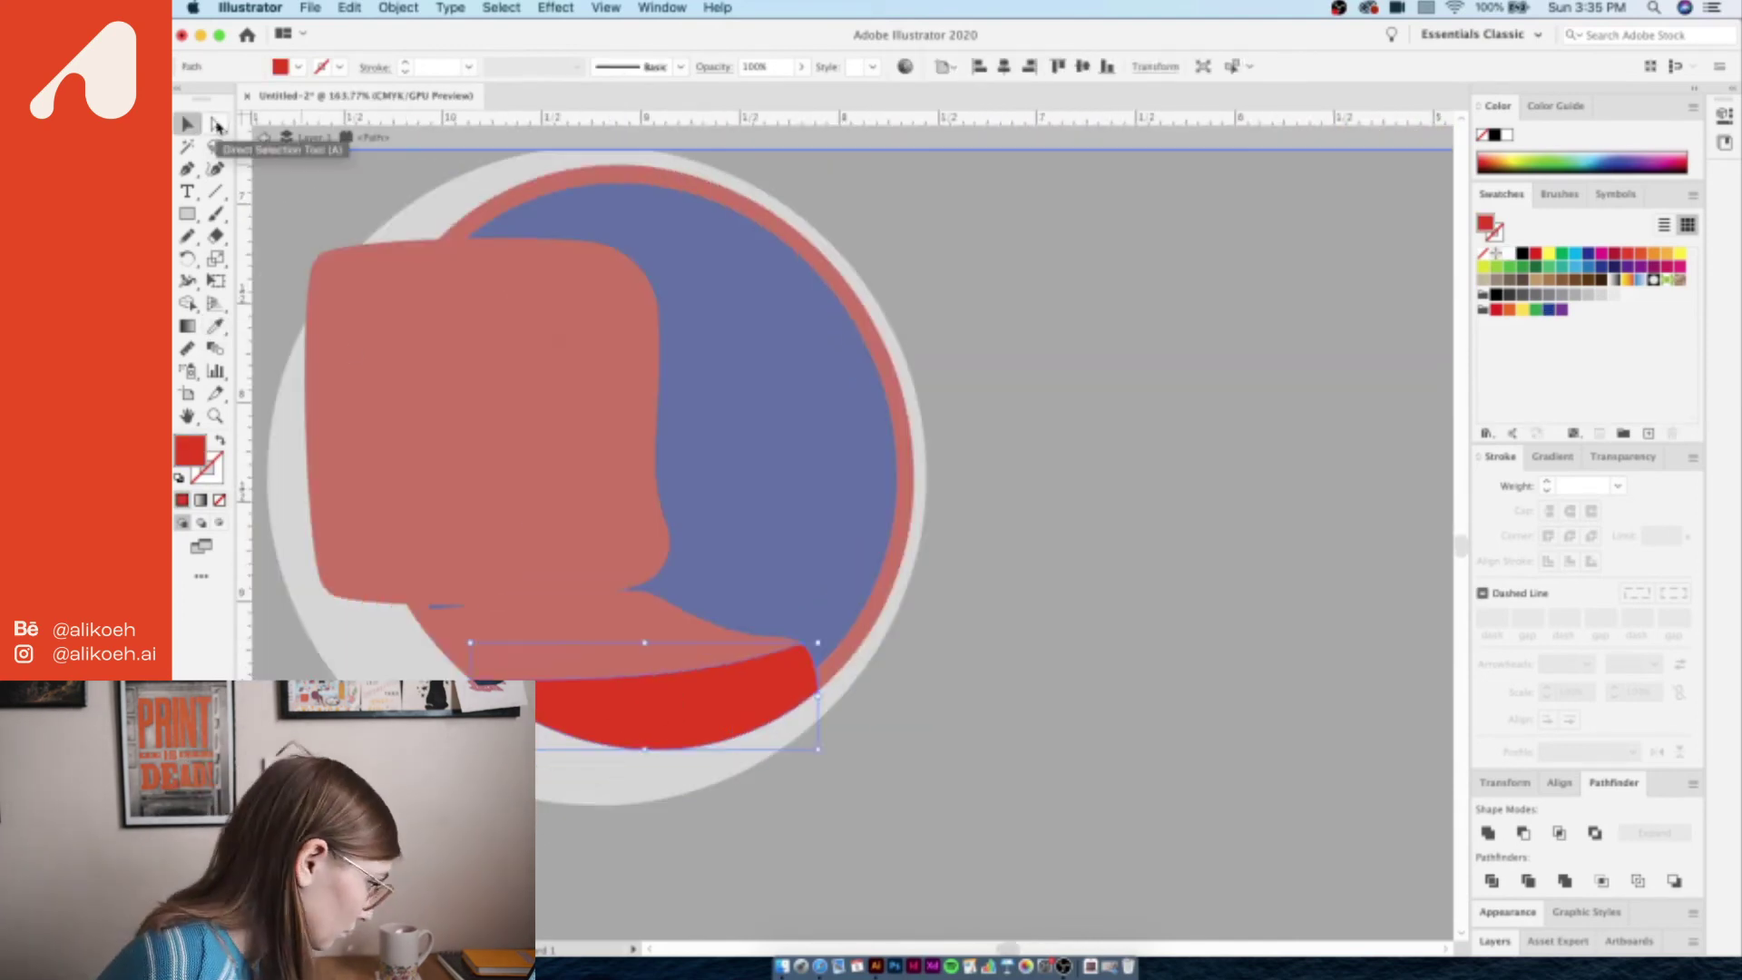
scroll(989, 640, up, 3)
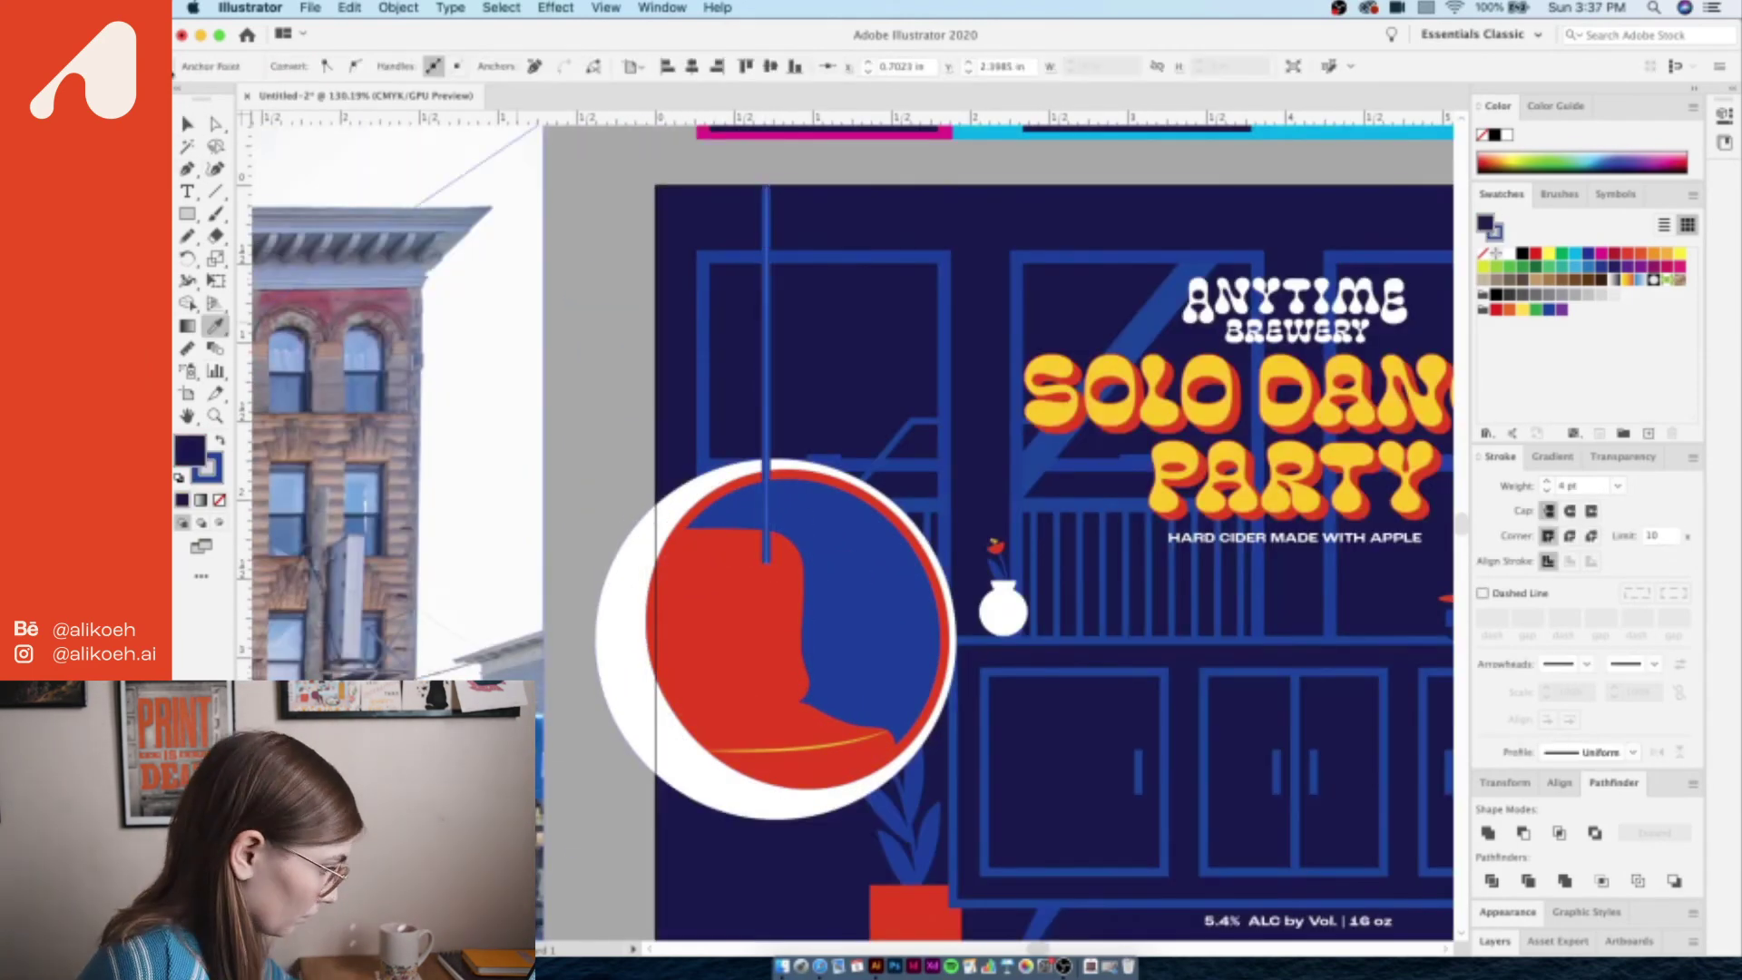
- Place the blue hanging cord behind the ball chair and group the two together
key(v)
click(776, 265)
click(867, 650)
scroll(871, 652, right, 5)
scroll(871, 651, down, 2)
key(super+minus)
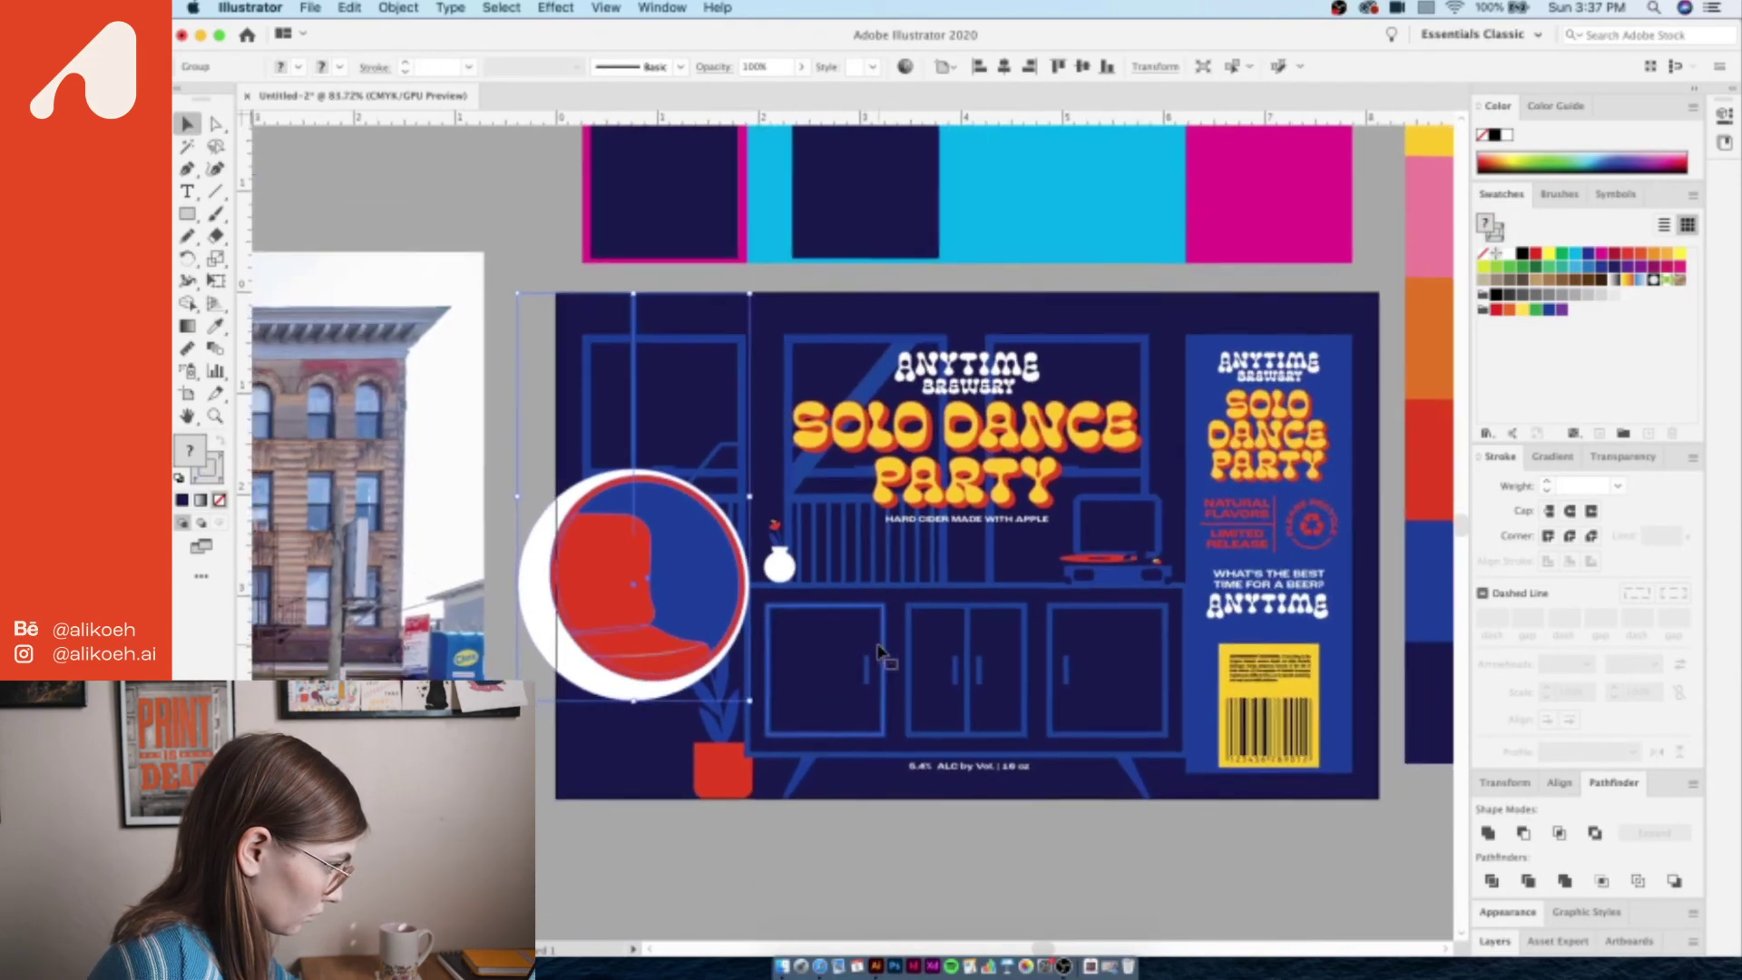
click(842, 853)
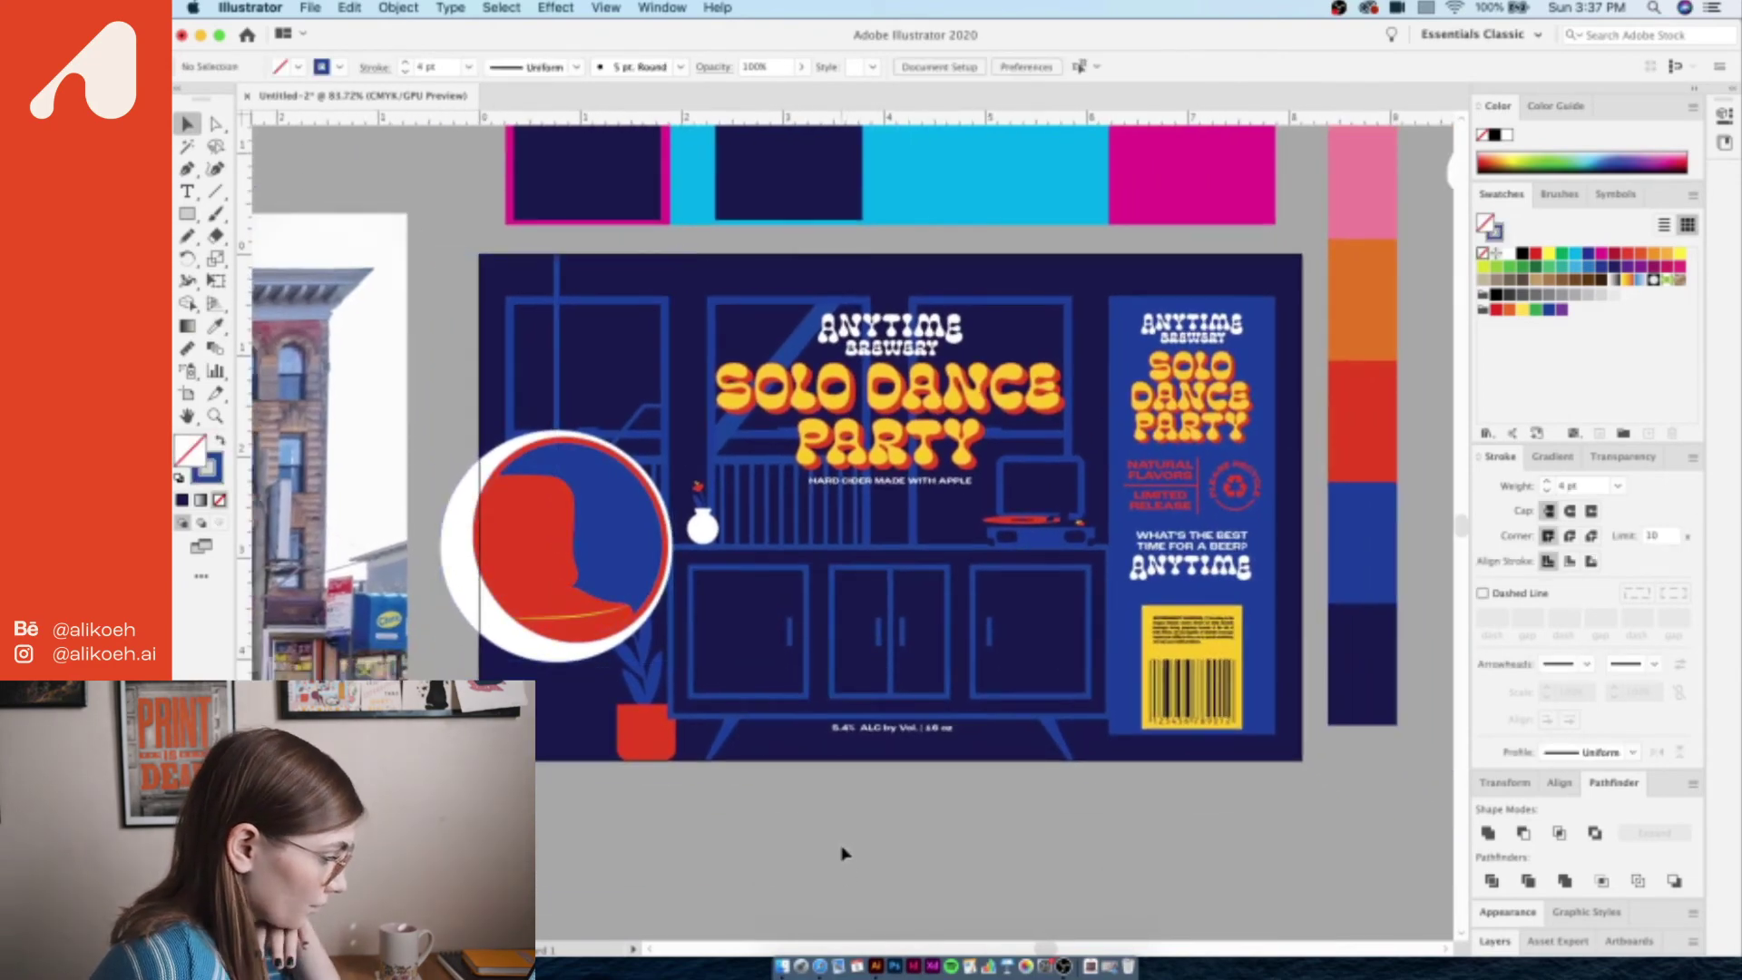
- Bring a copy of the navy background rectangle to the front and clip the label artwork to it with a clipping mask
scroll(842, 853, left, 2)
scroll(842, 853, up, 1)
scroll(842, 853, right, 2)
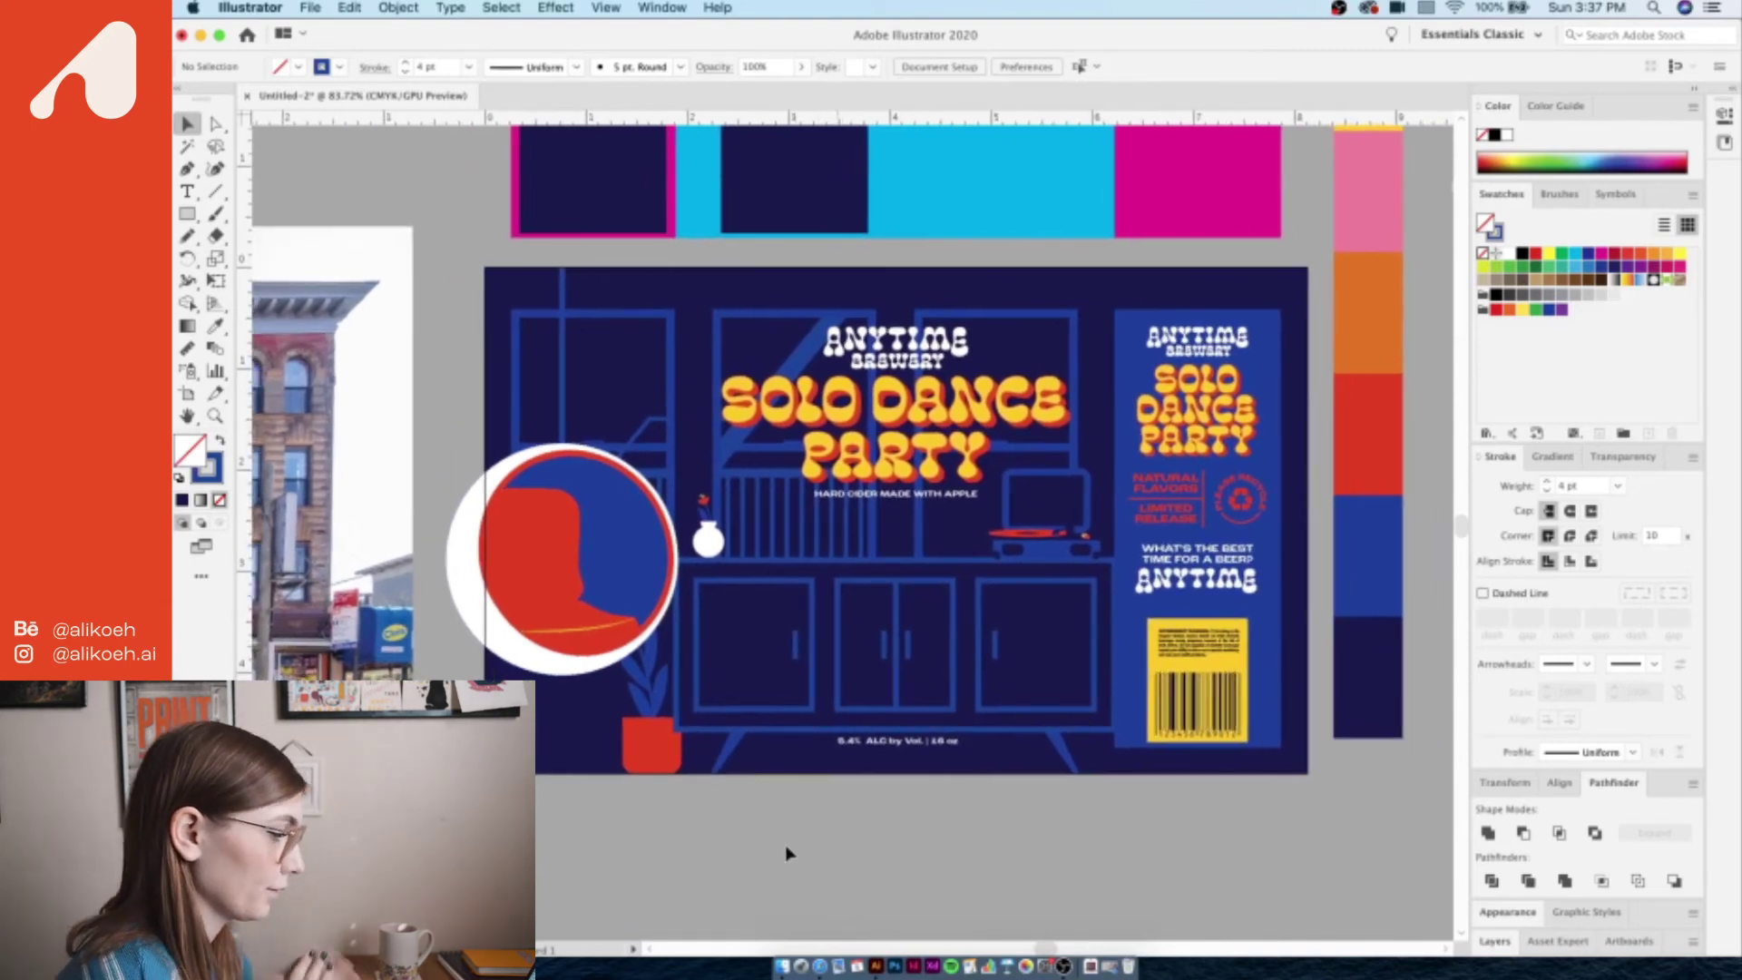
click(571, 268)
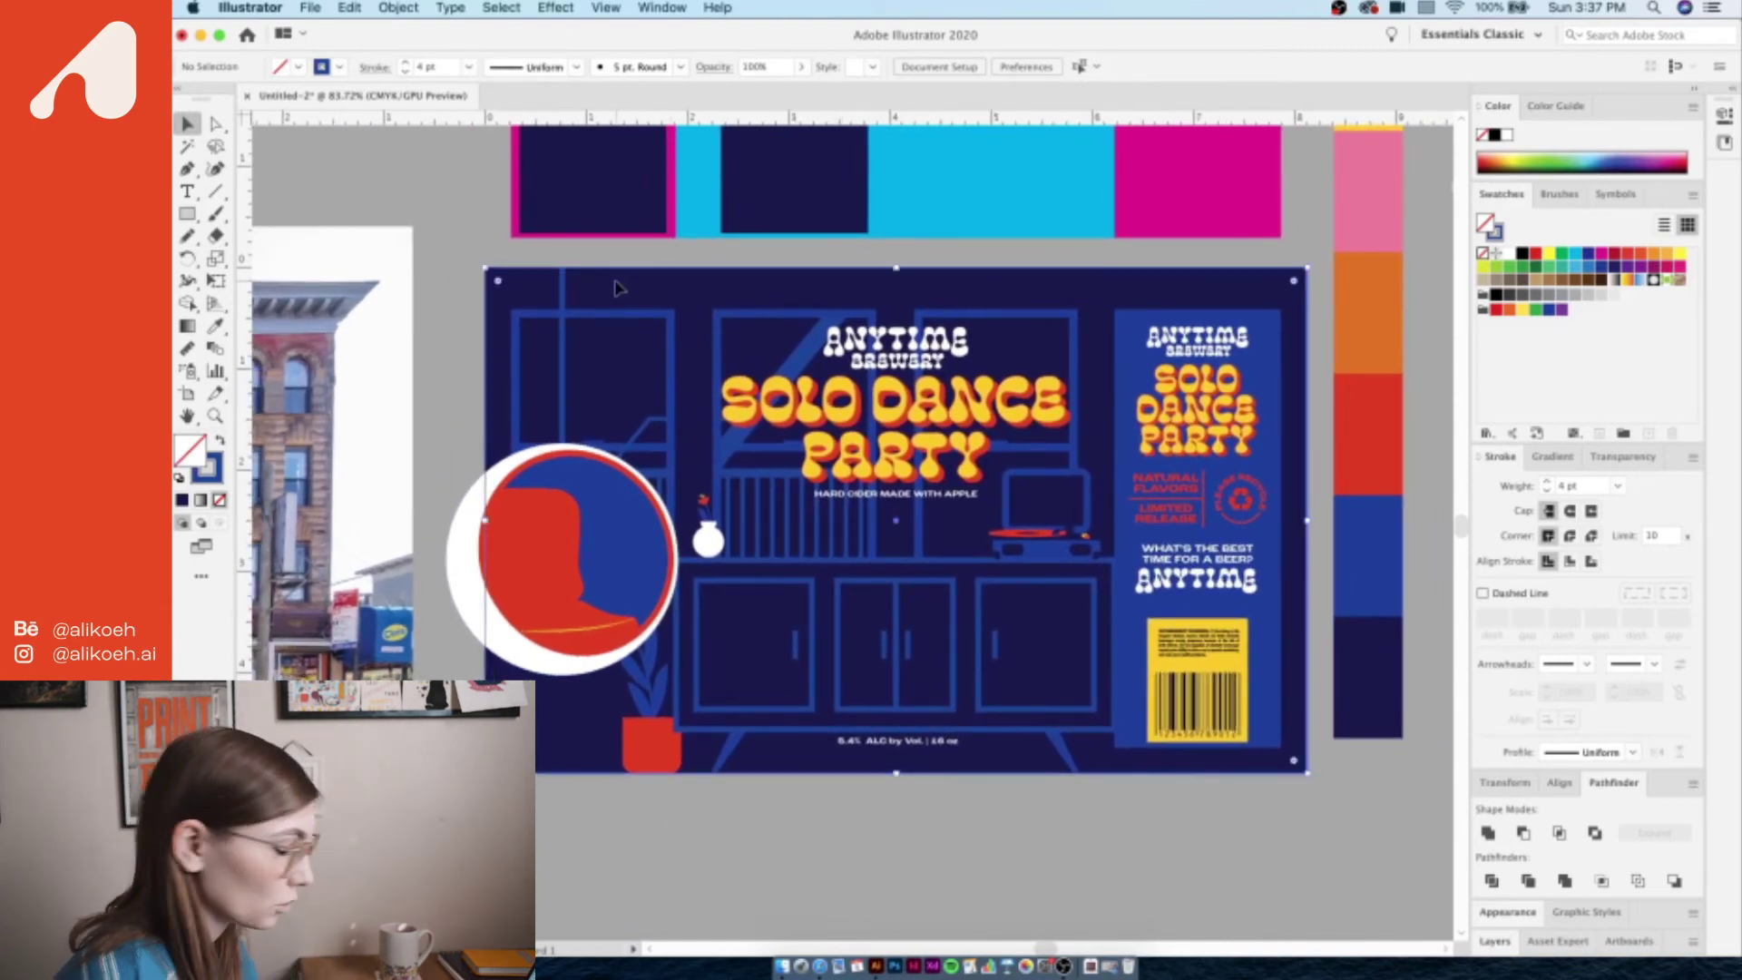
key(super+shift+bracketright)
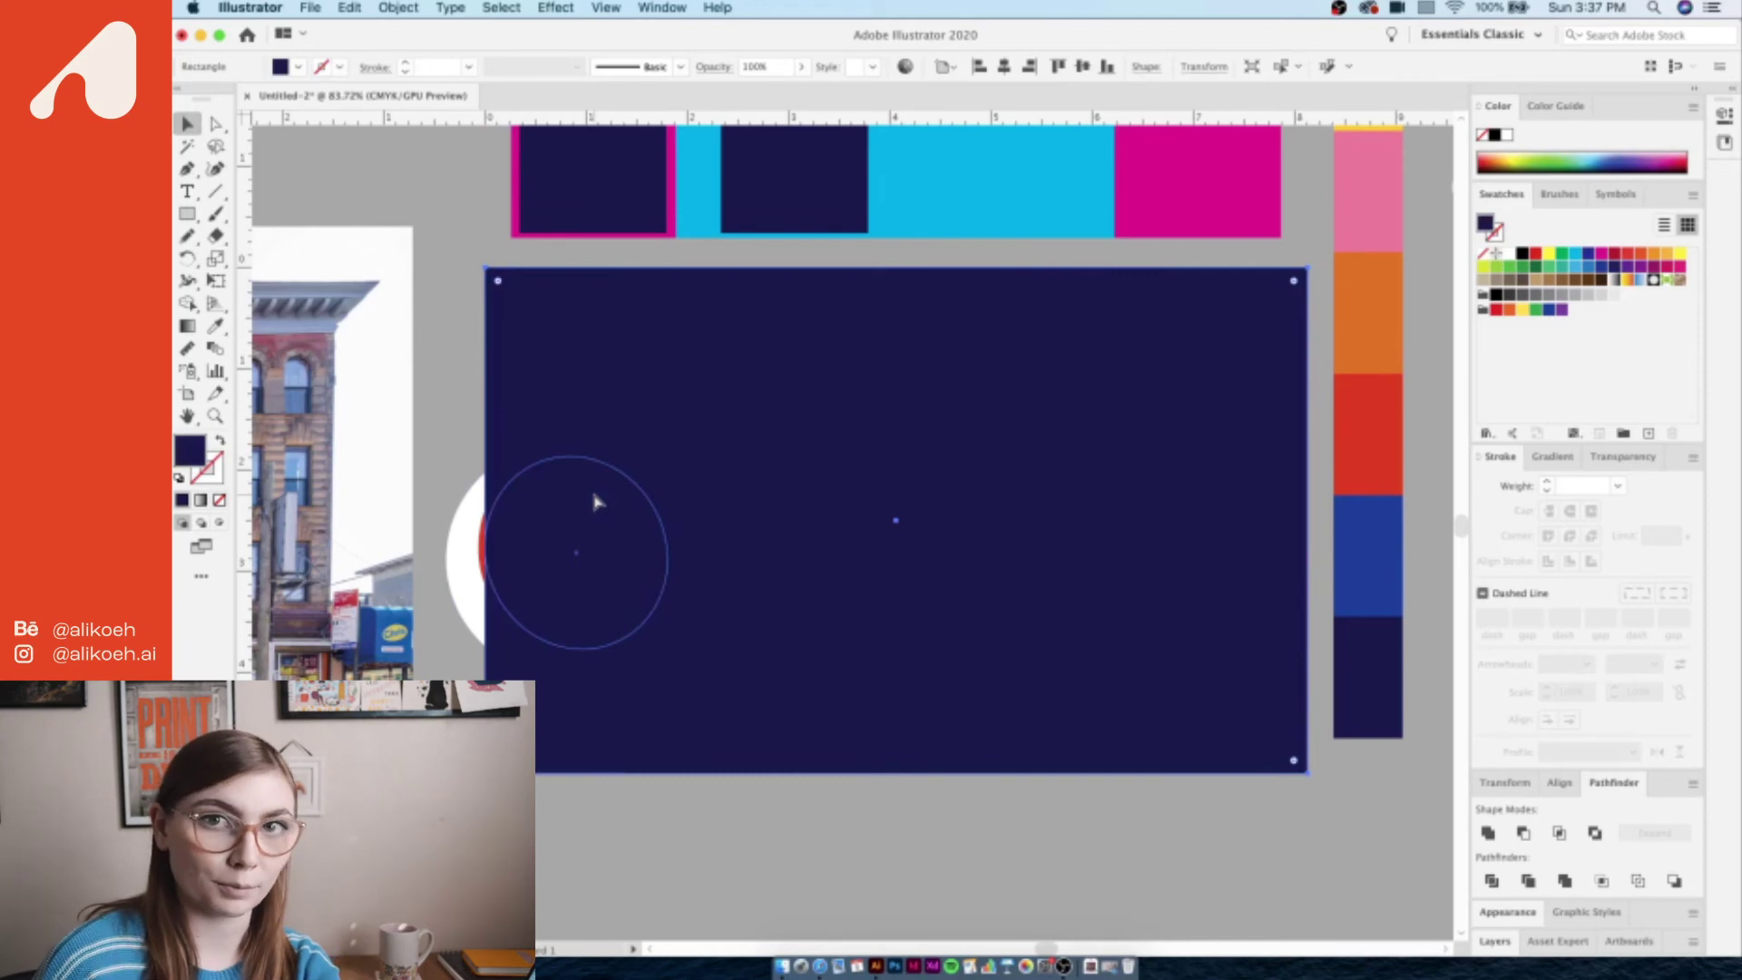
key(super+f)
right_click(1206, 383)
click(1267, 548)
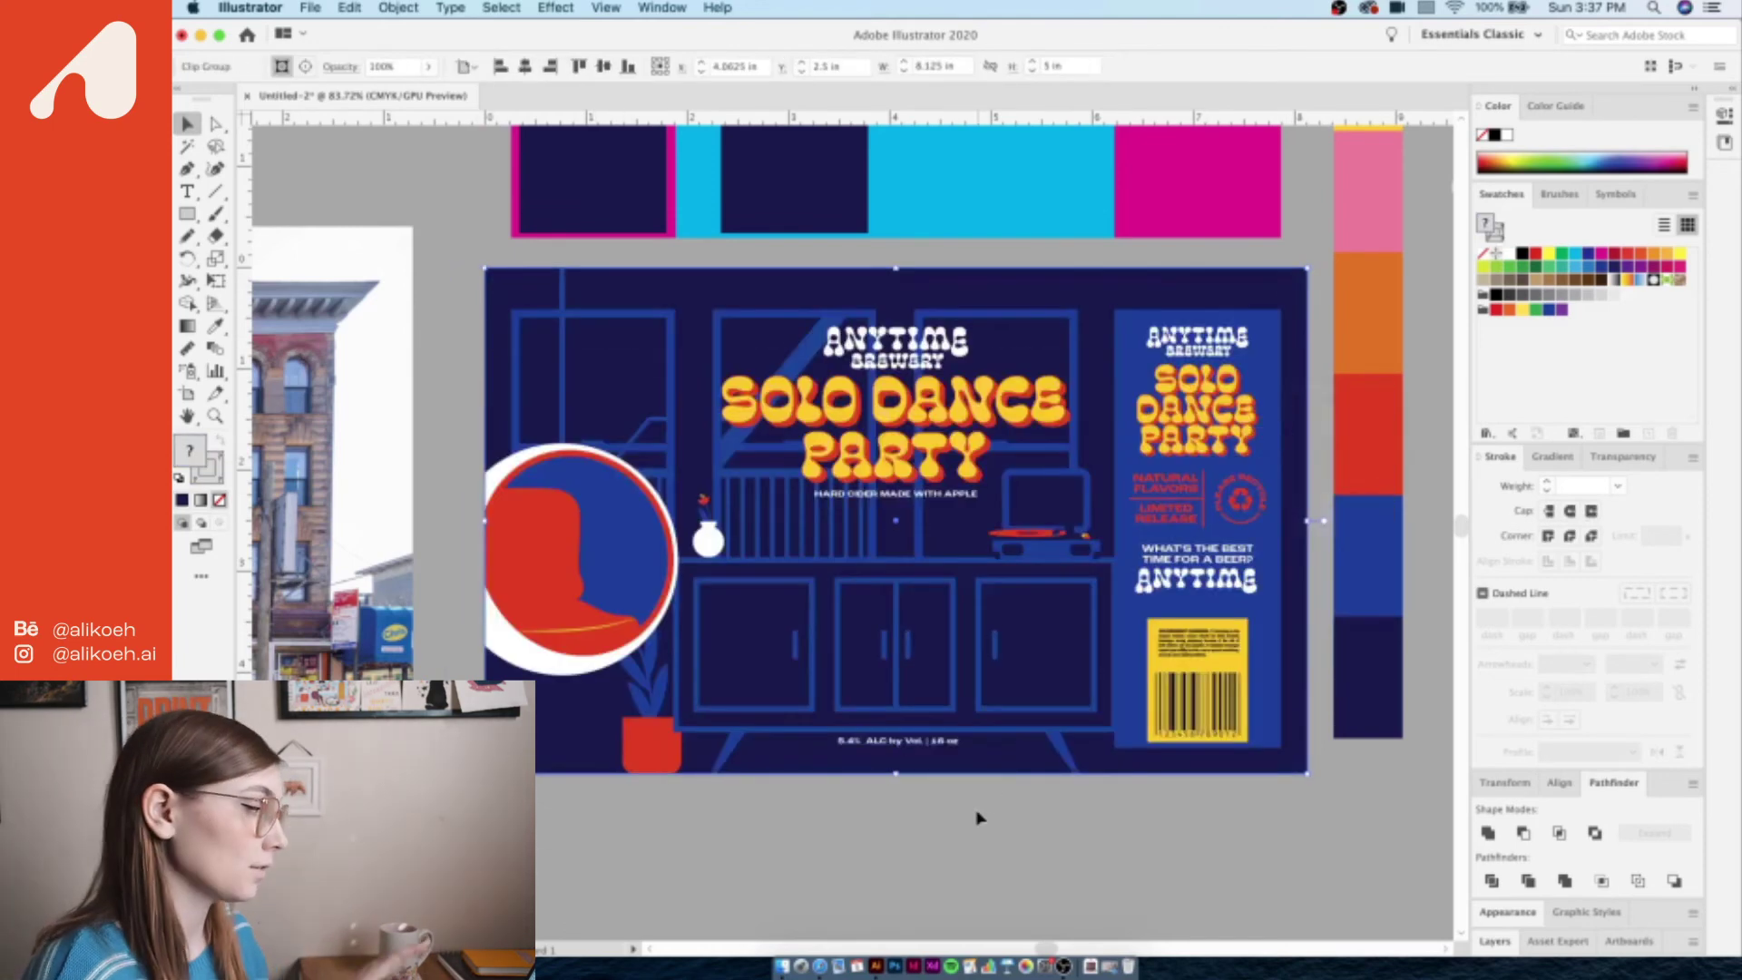
click(977, 818)
scroll(977, 818, down, 1)
scroll(977, 818, down, 2)
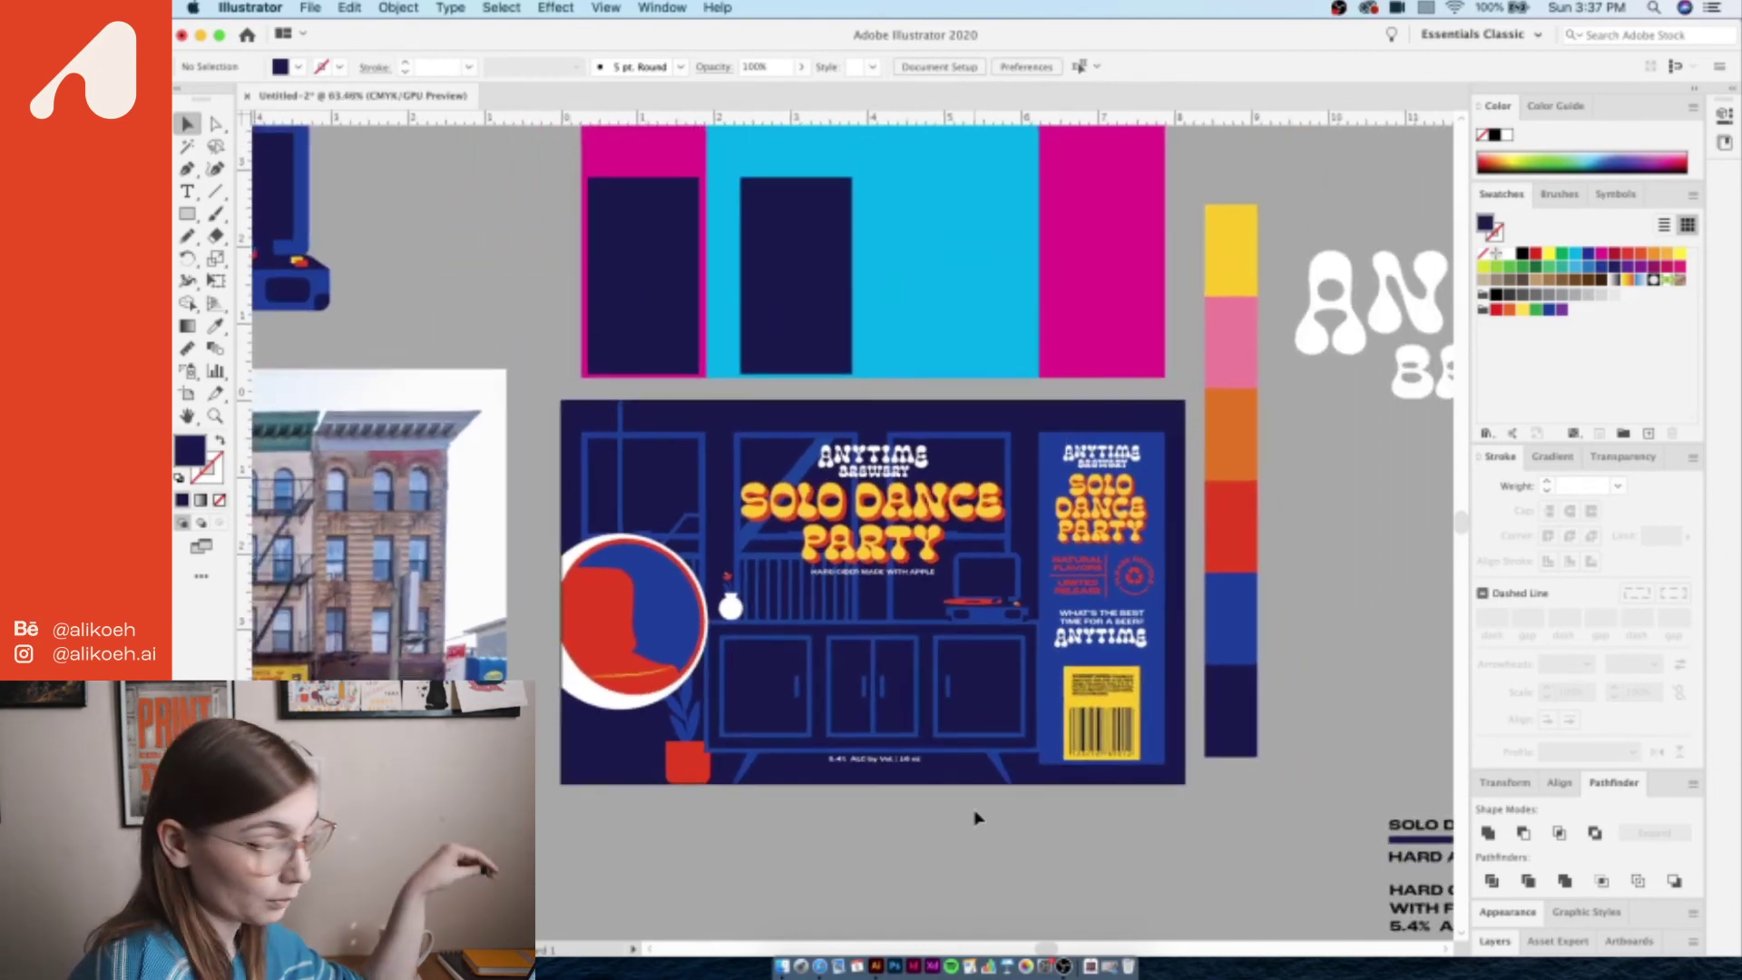